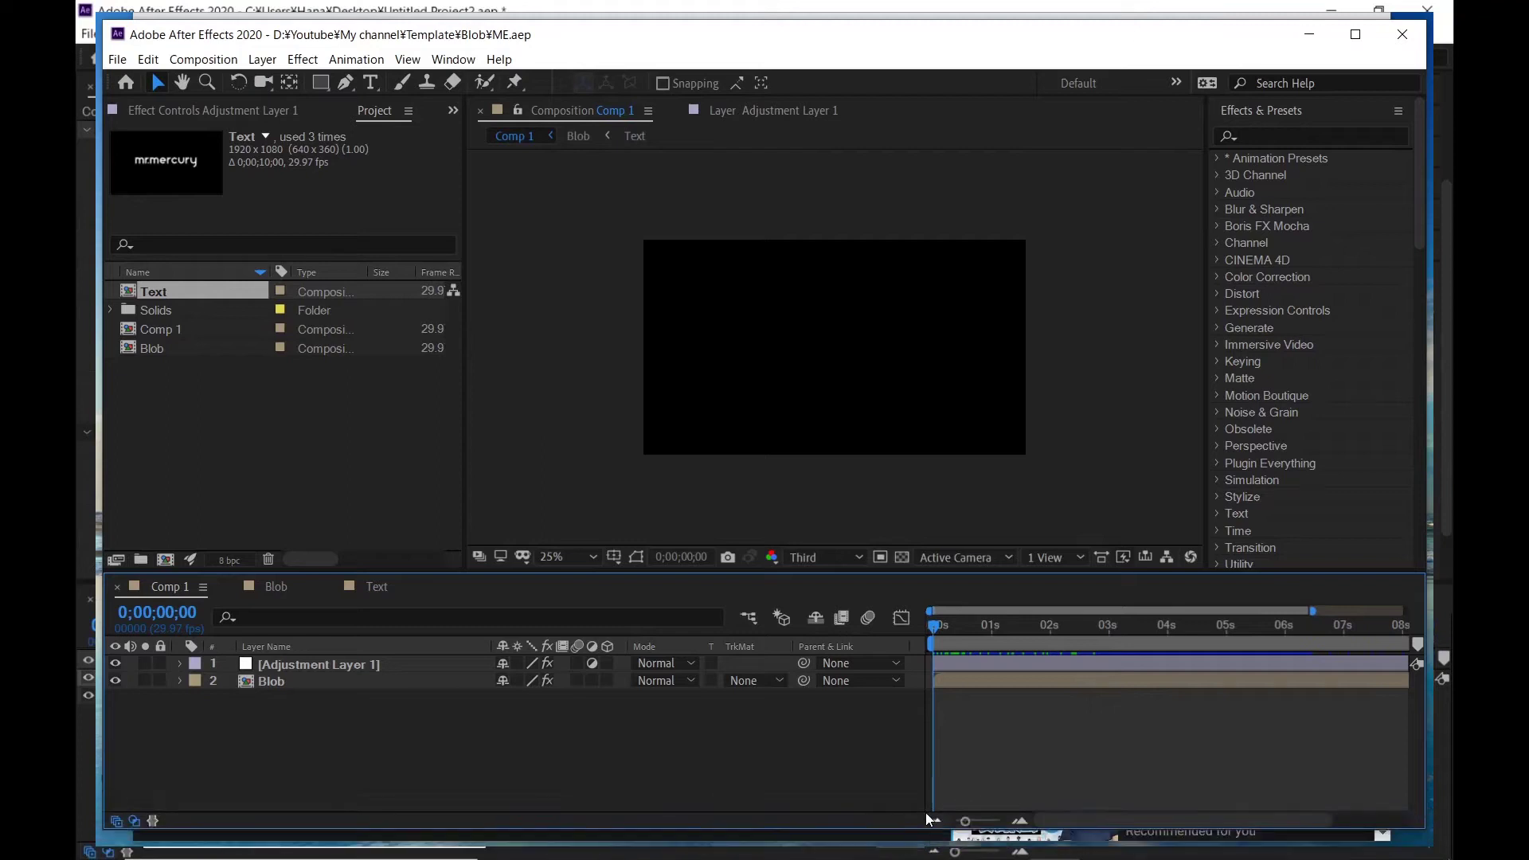
Step: Maximize the After Effects window and preview the finished blob animation in Comp 1
drag(926, 810, 924, 846)
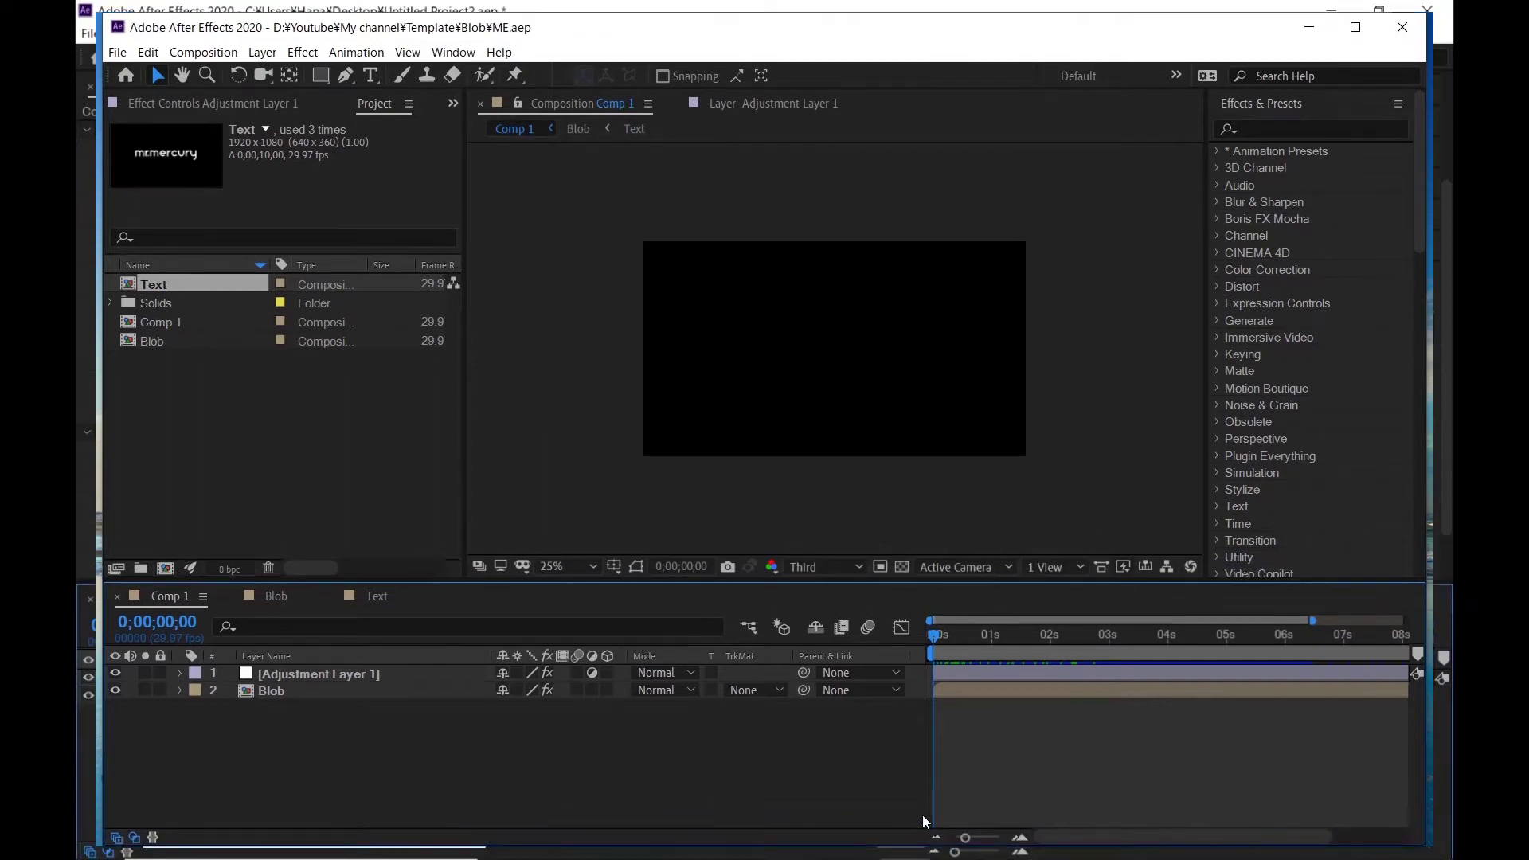
key(space)
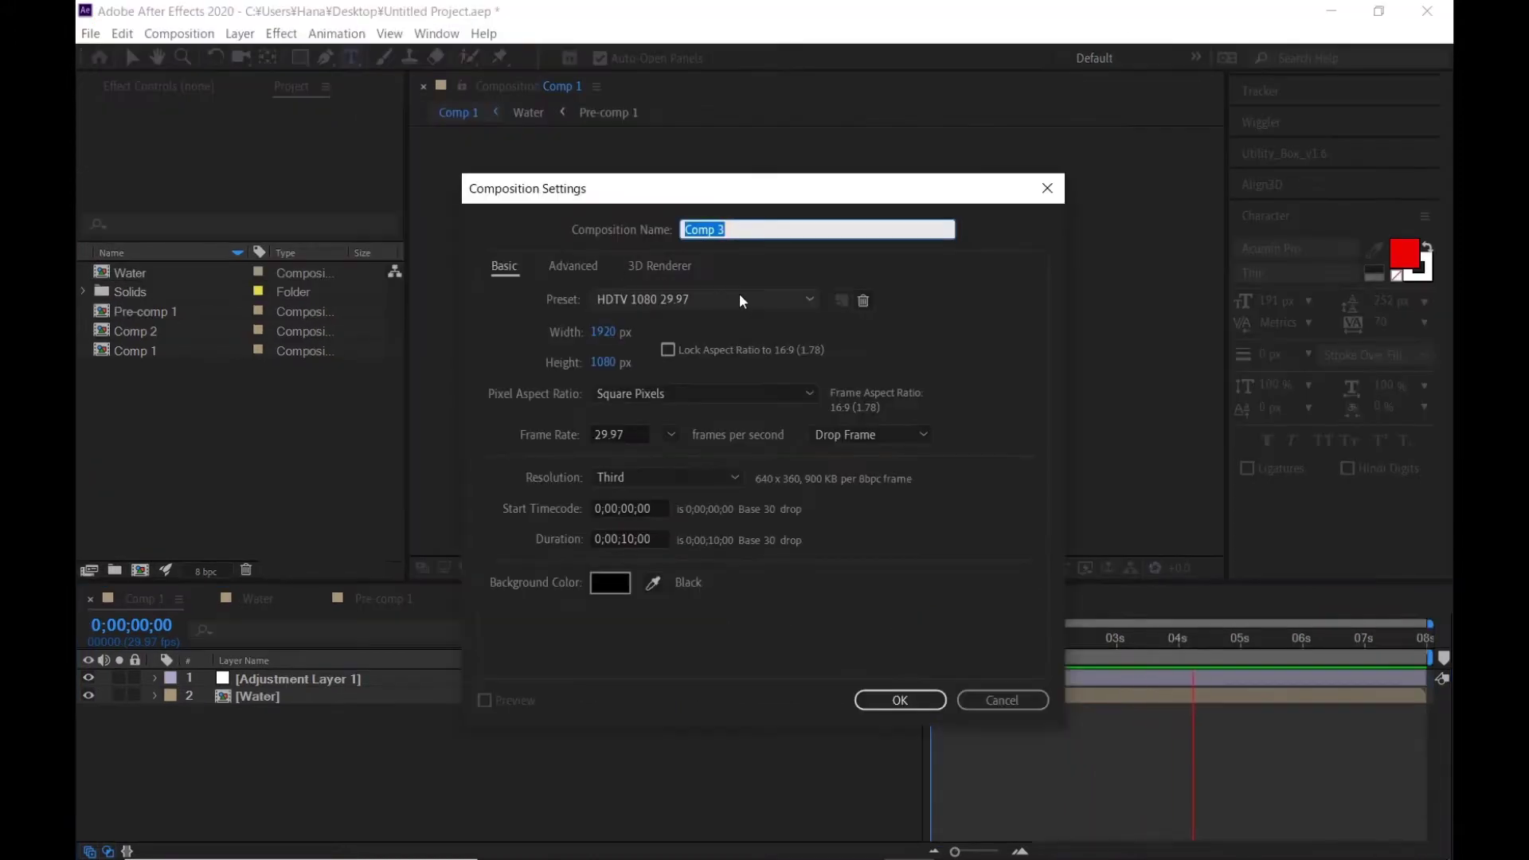
Step: Create the TEXT composition with a black solid named BG, then dismiss the antivirus popup
text(TEXT)
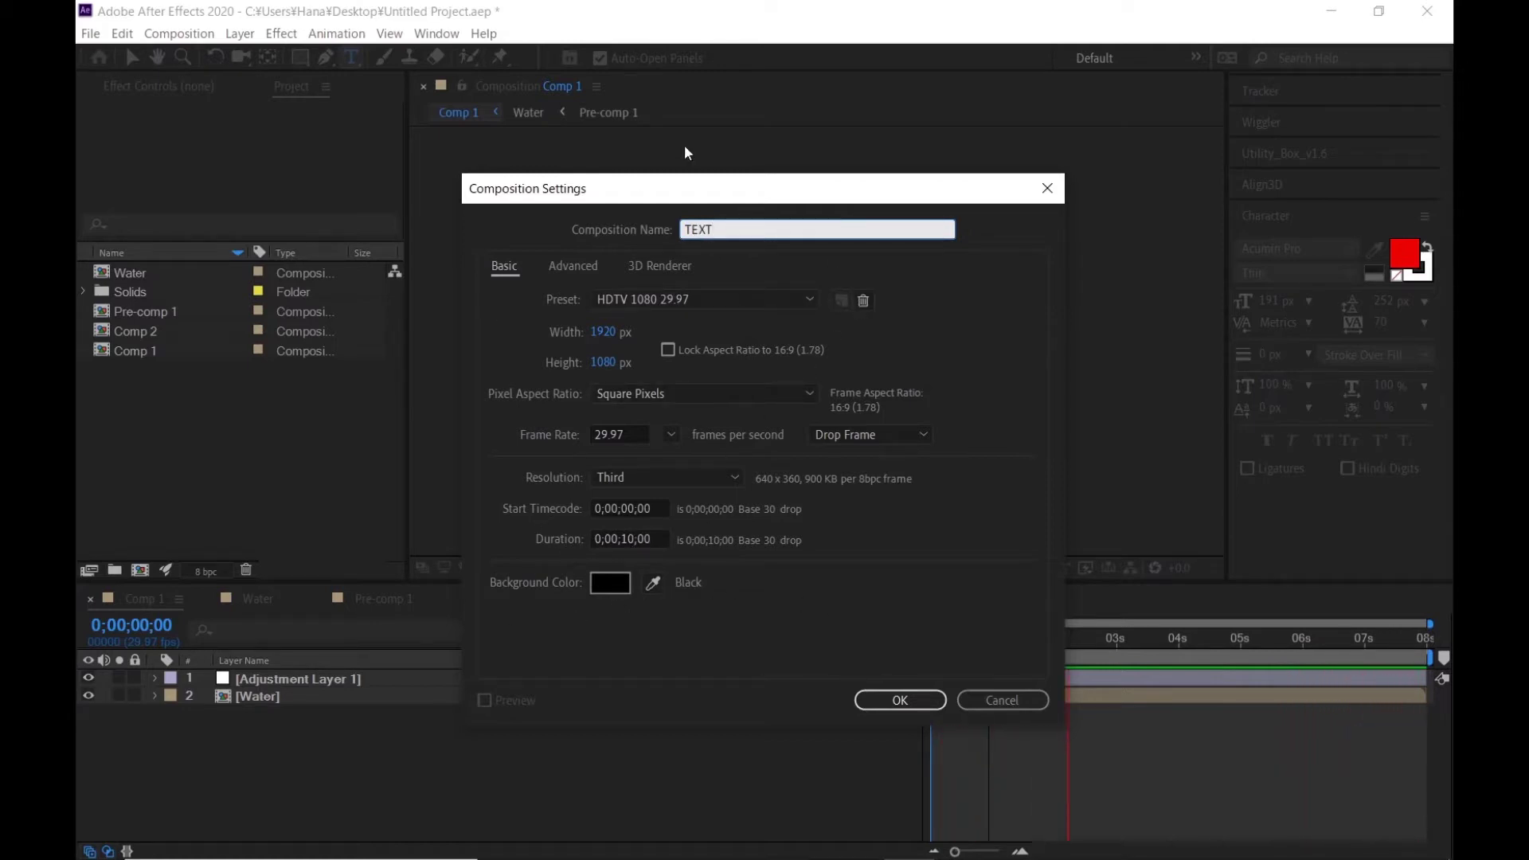
click(886, 700)
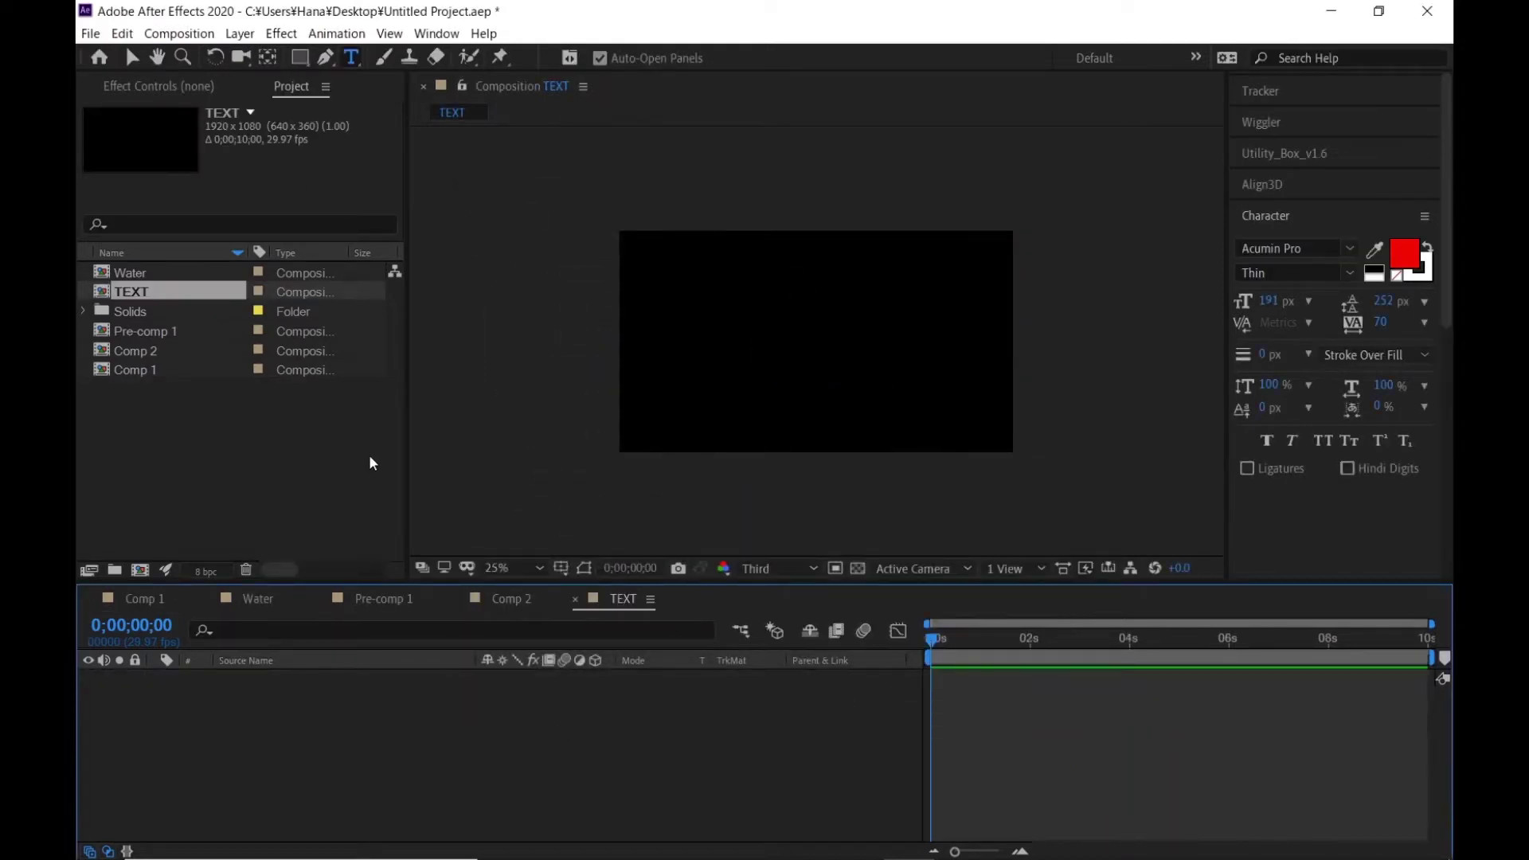
key(ctrl+y)
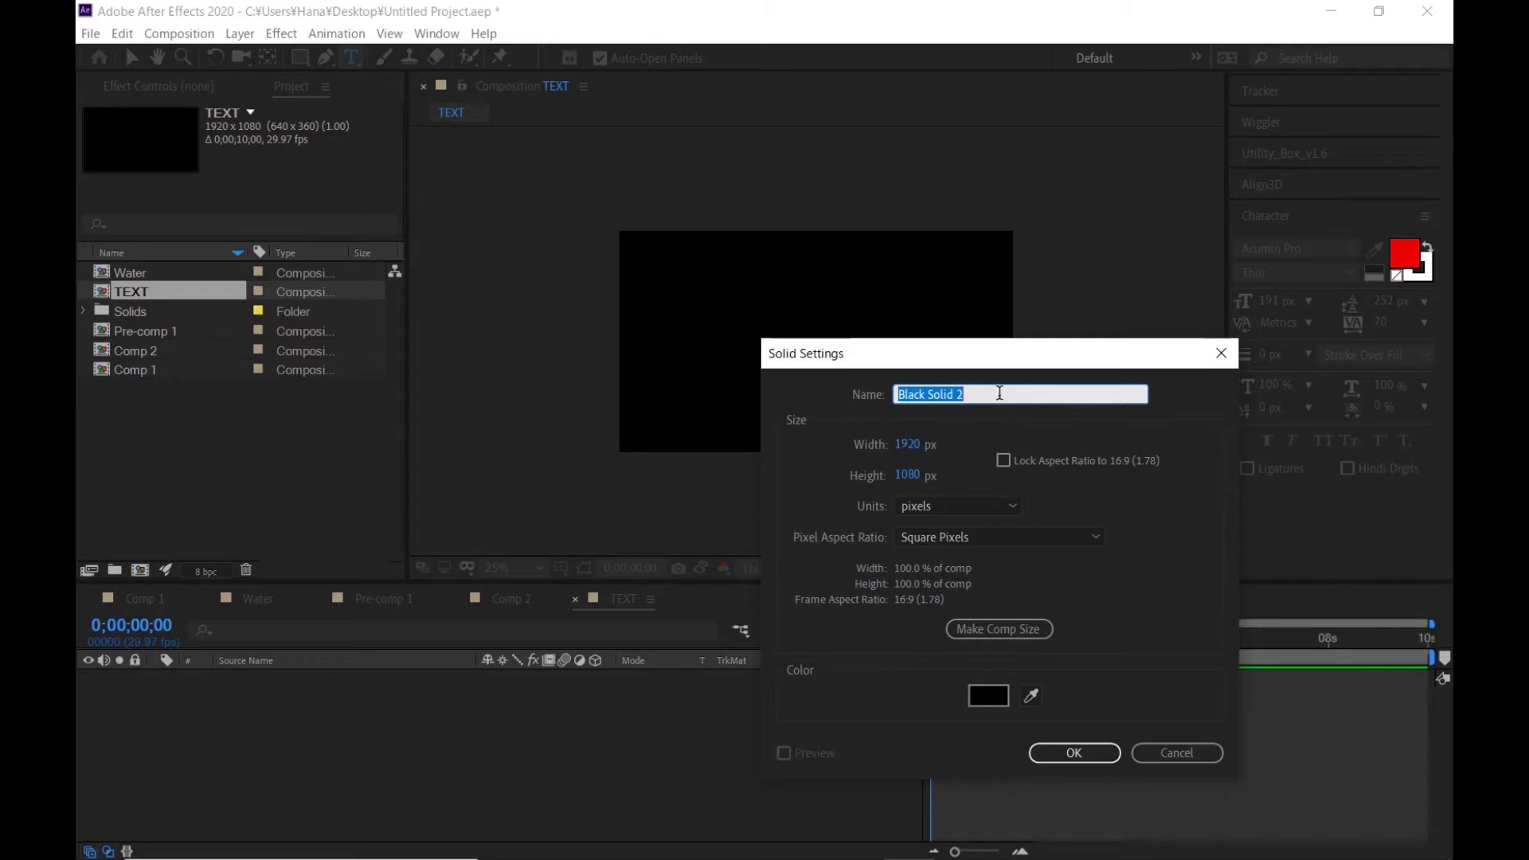
text(BG)
key(Return)
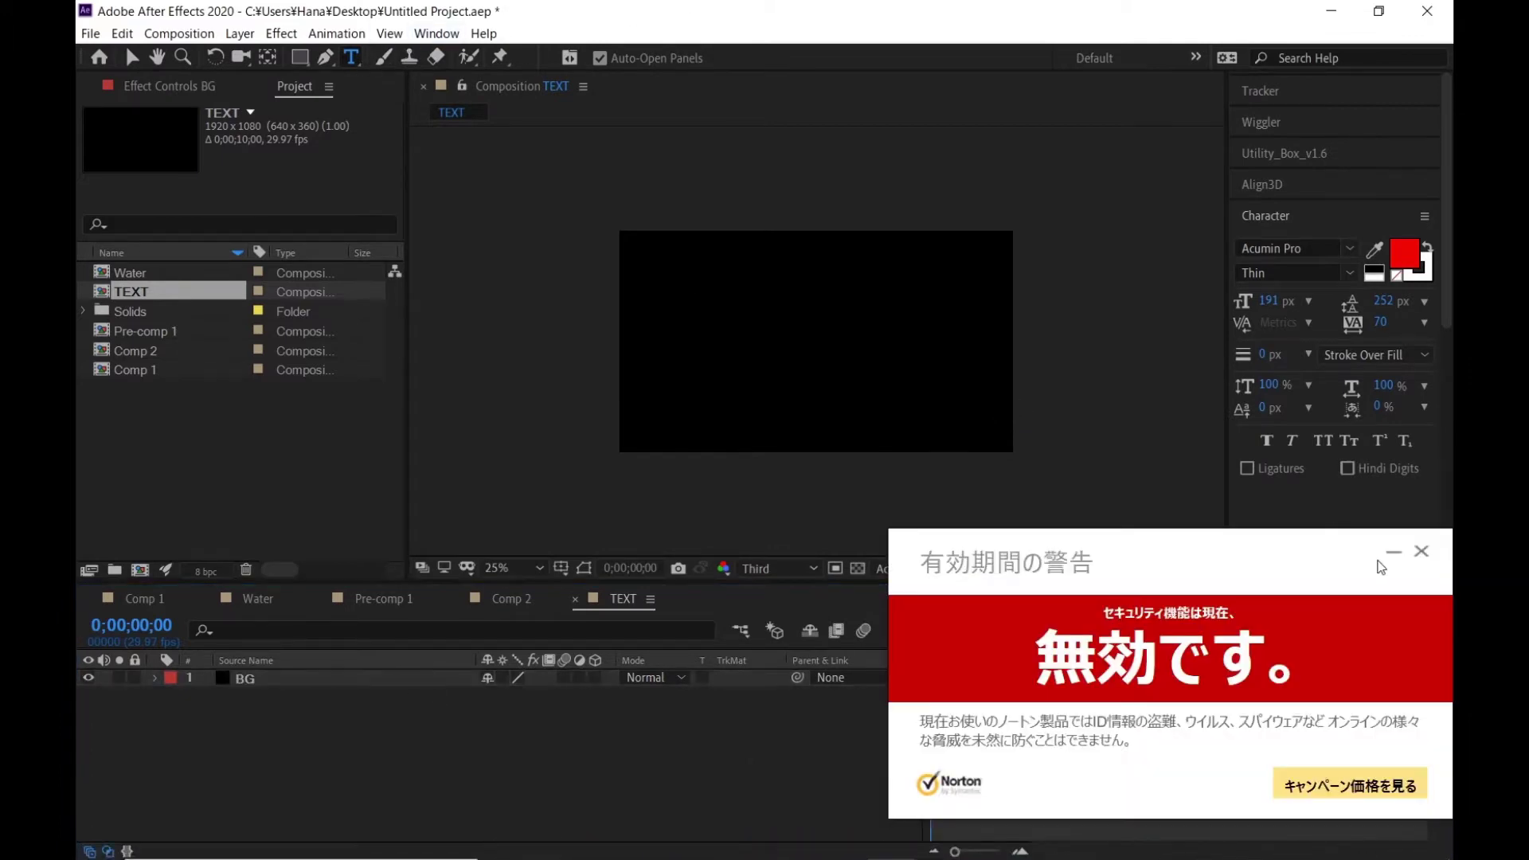
click(1421, 551)
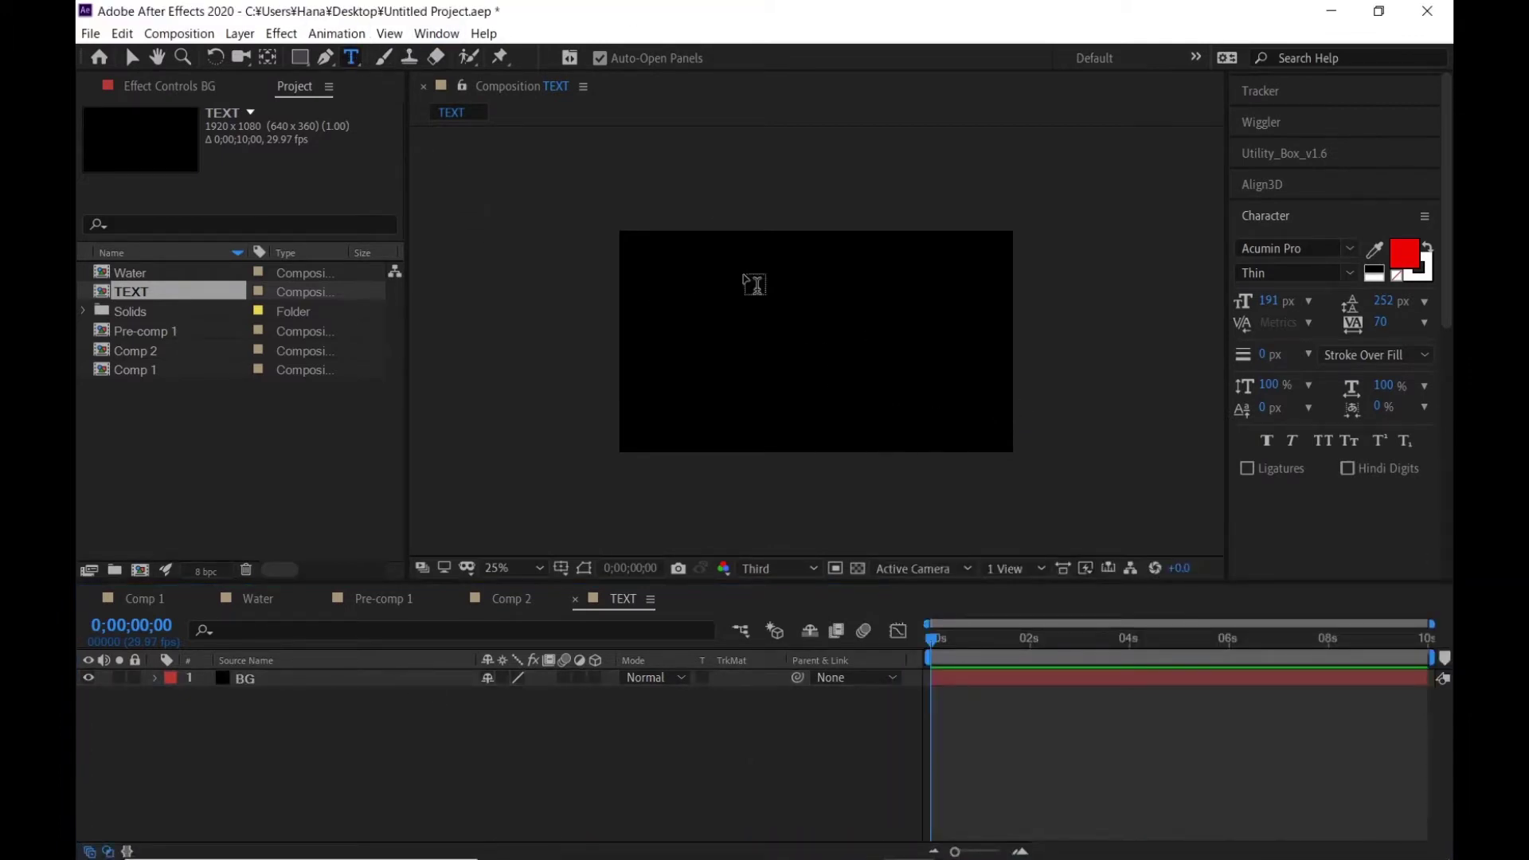
Step: Type 'Text' in a paragraph text box and set its font to Bahnschrift
drag(704, 277, 969, 400)
text(Text)
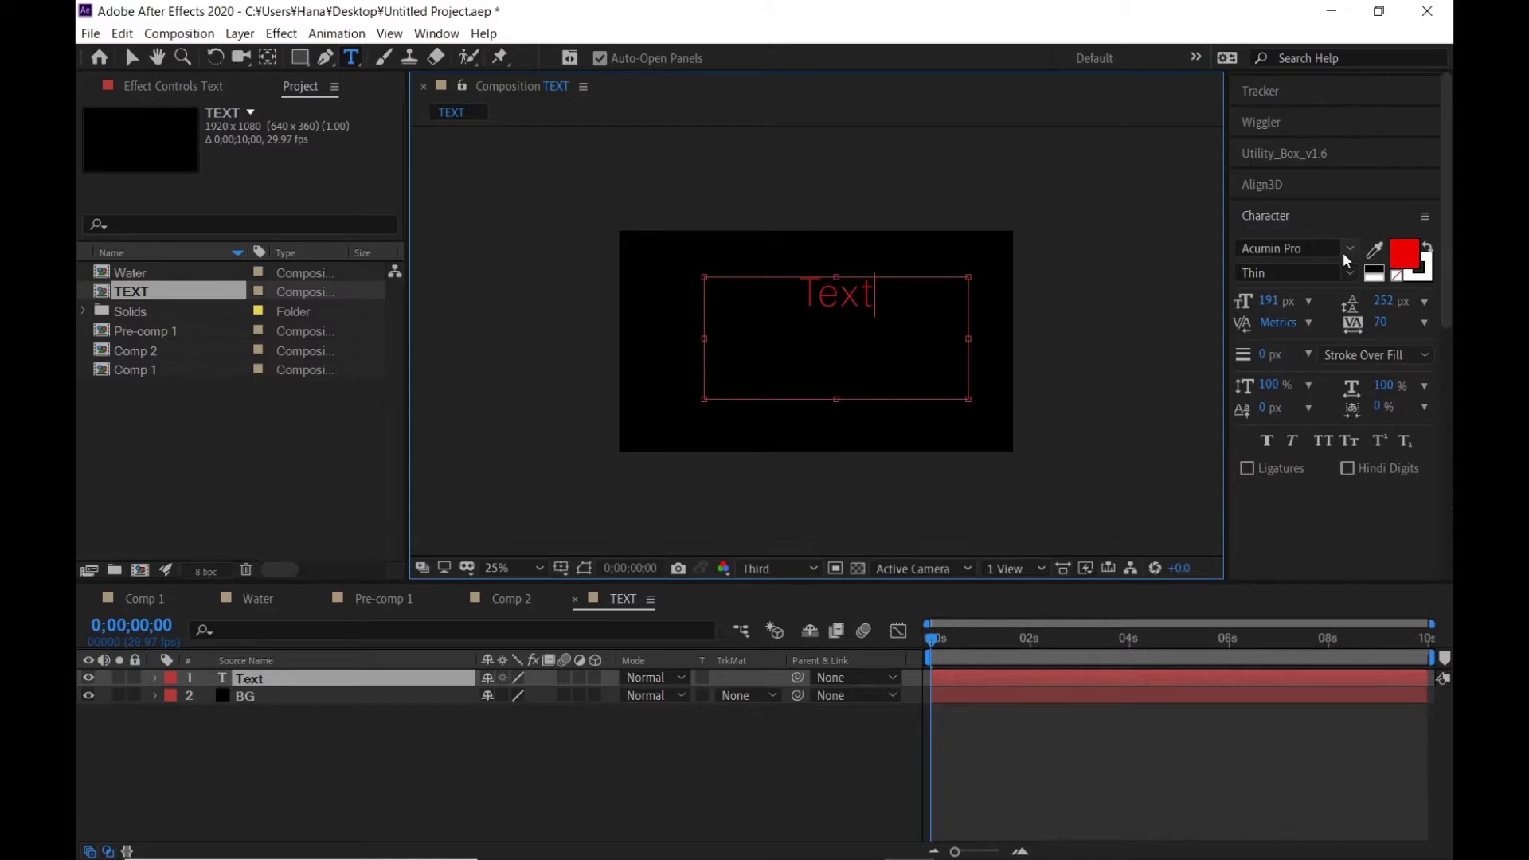
click(1350, 249)
scroll(1274, 446, down, 10)
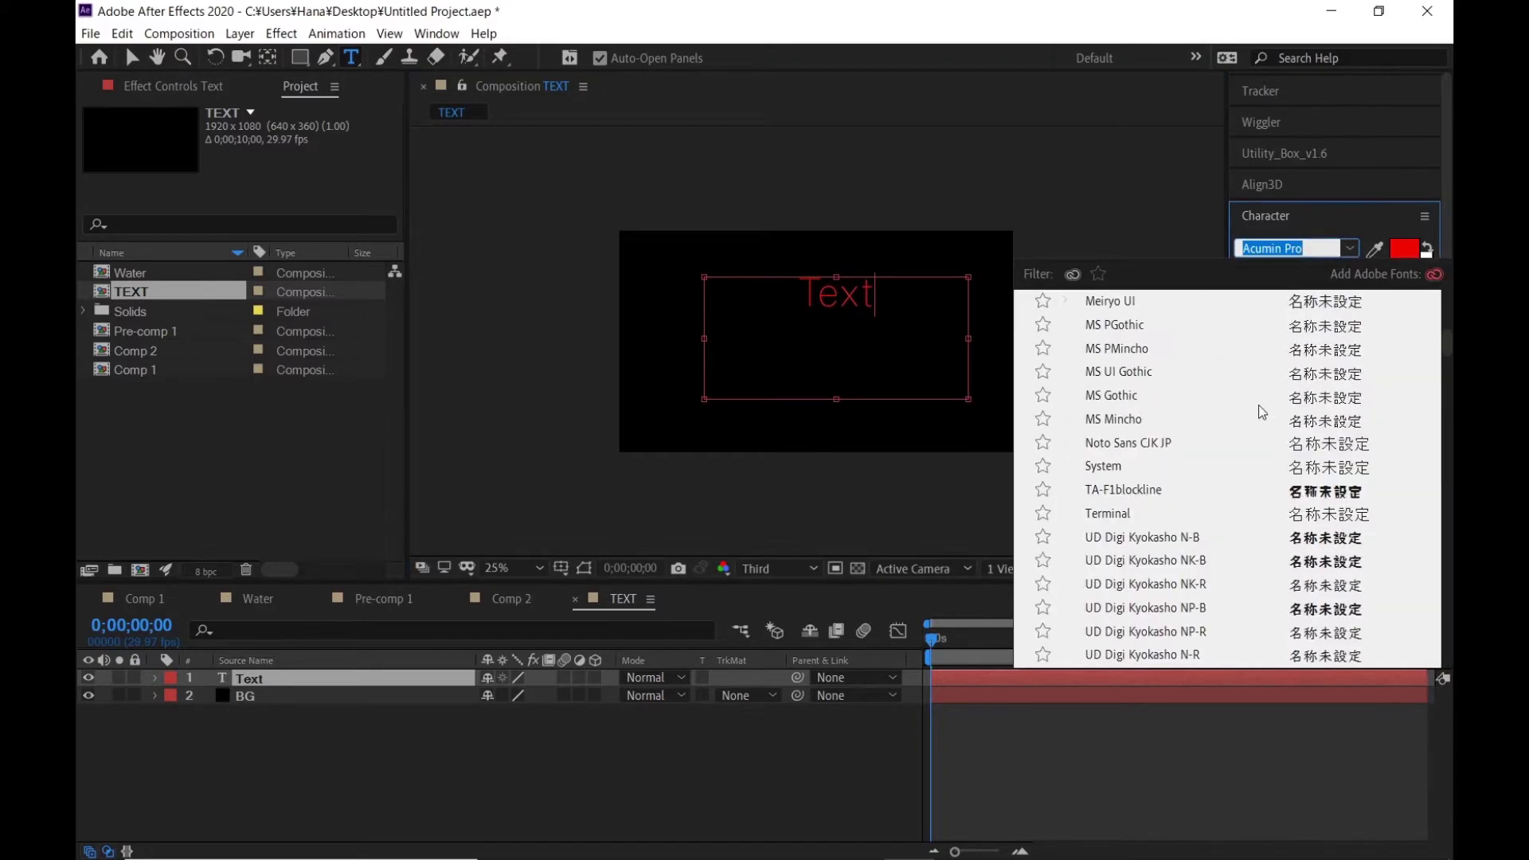
scroll(1261, 411, up, 6)
scroll(1182, 392, up, 2)
scroll(1182, 393, up, 2)
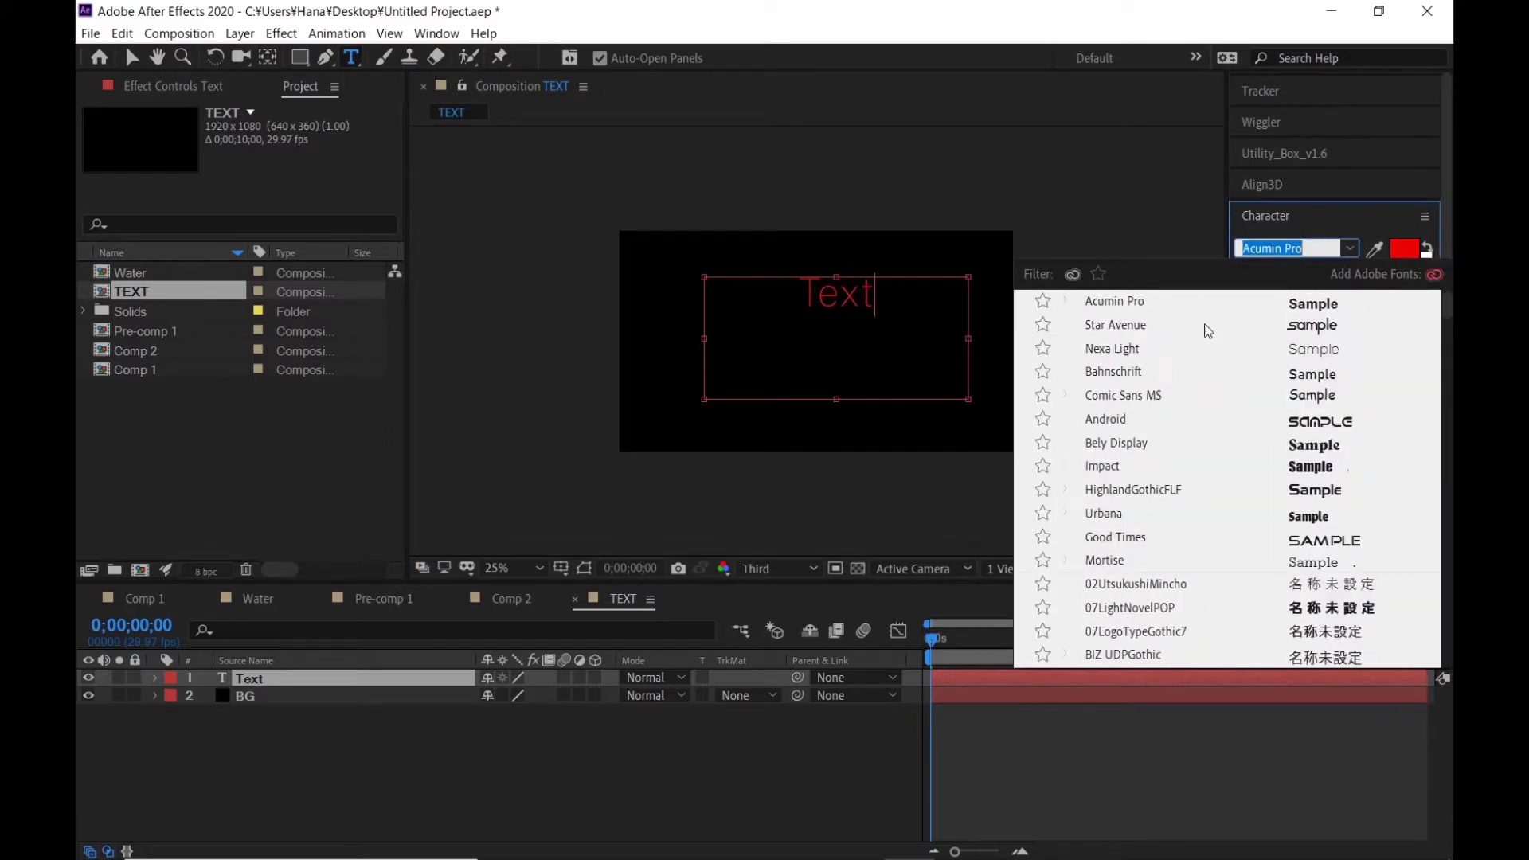
click(1125, 380)
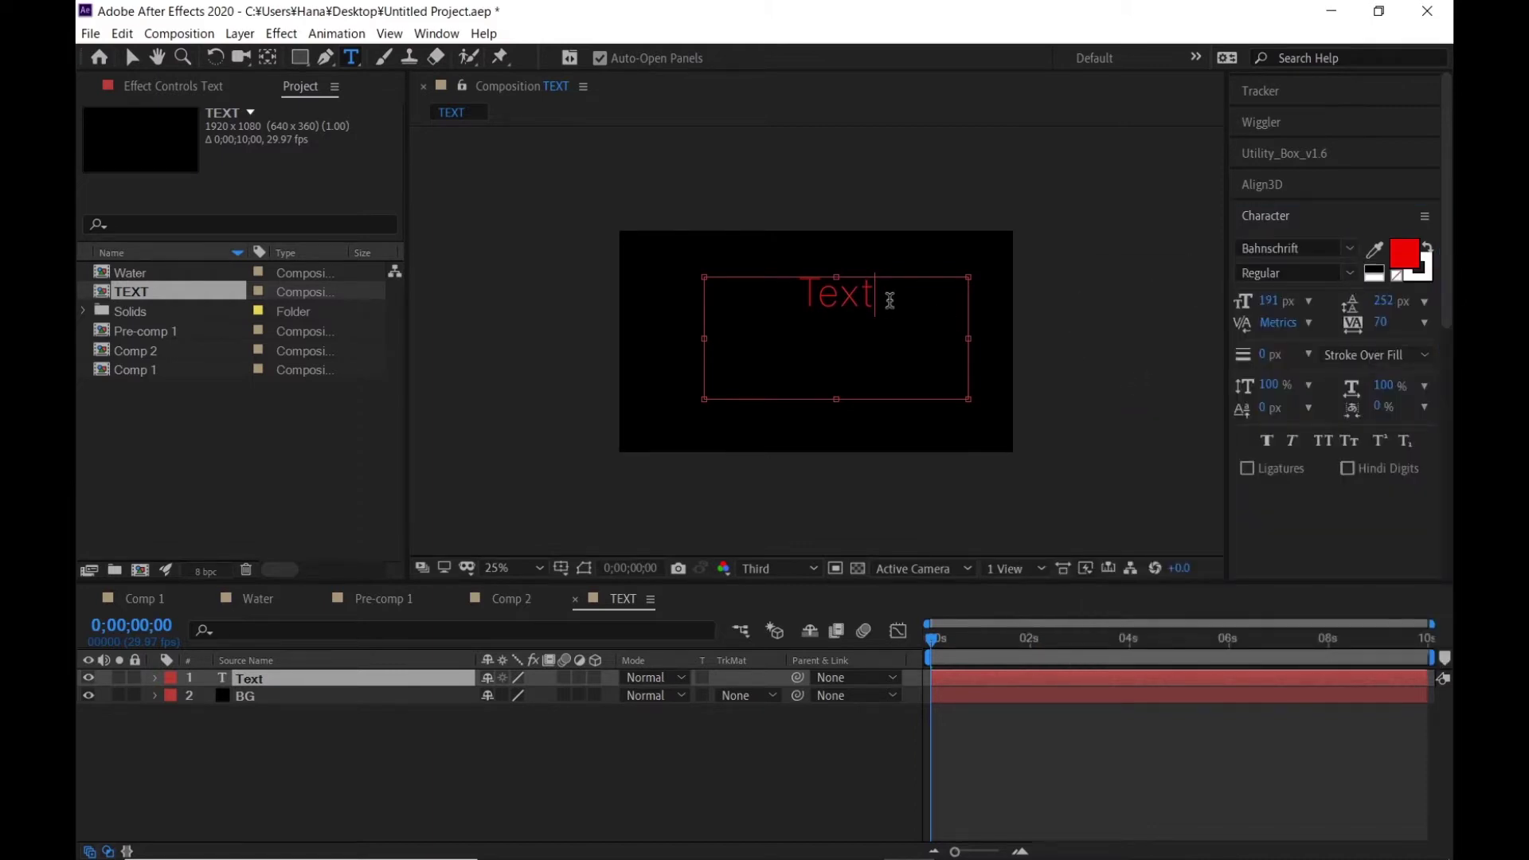
Step: Make the 'Text' word Bold
double_click(876, 299)
click(1352, 251)
click(1307, 271)
click(1350, 273)
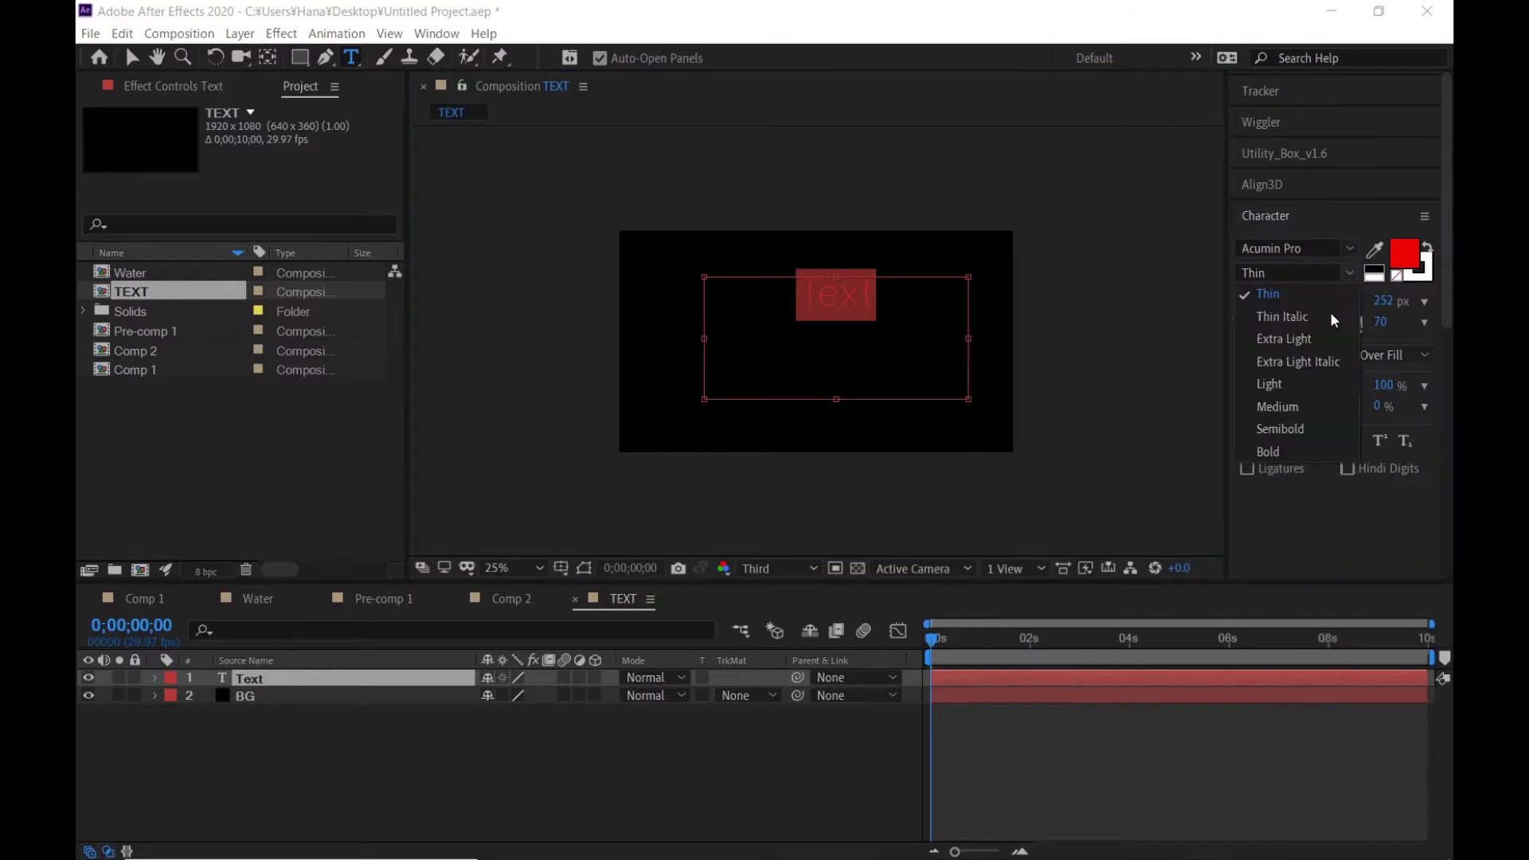
click(1296, 454)
click(619, 763)
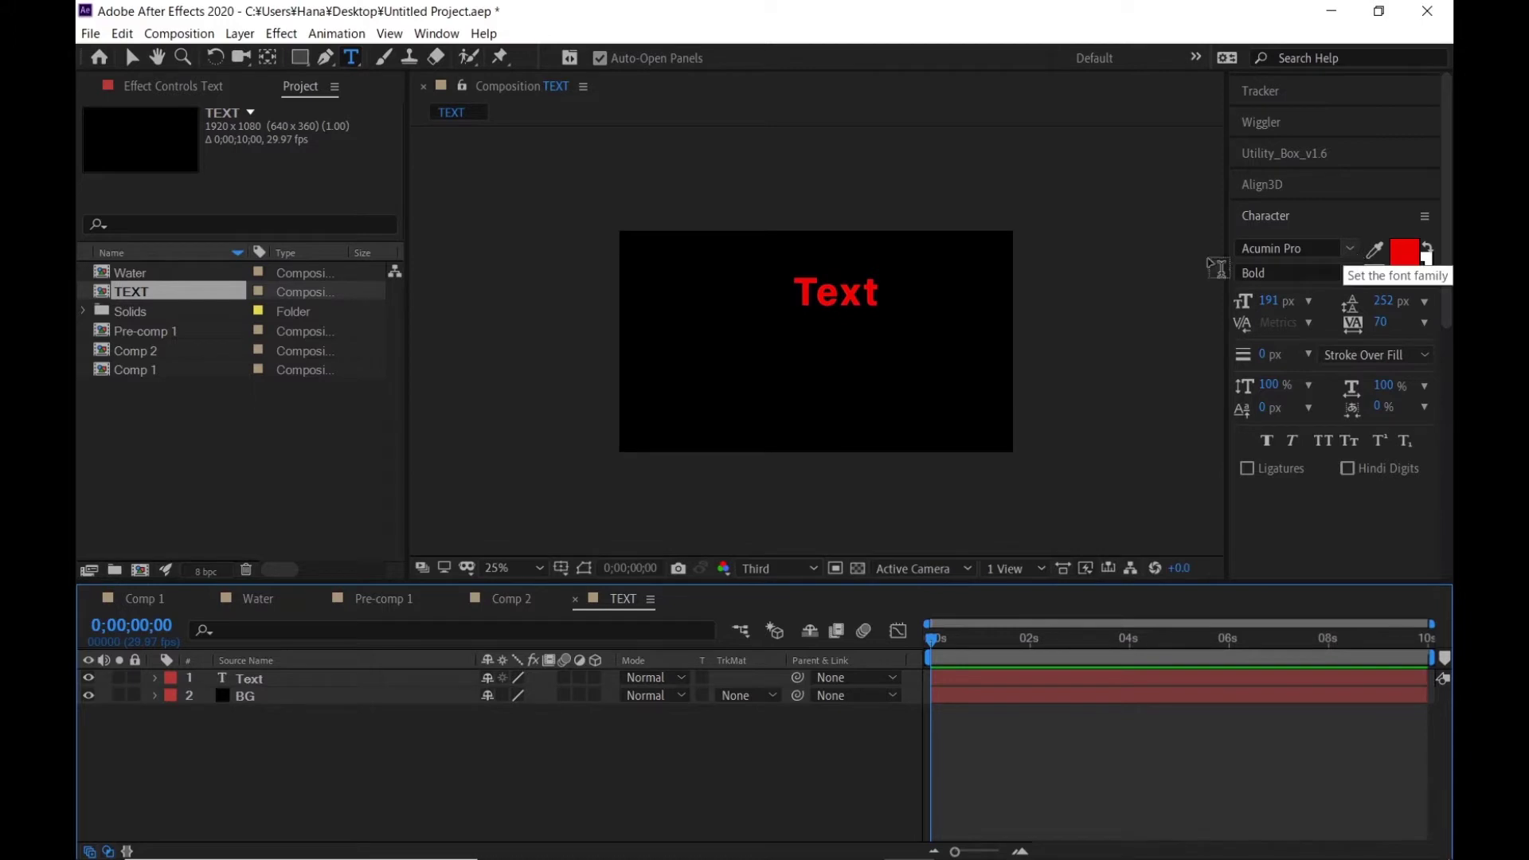
Step: Change the title's font family to Futura PT
drag(872, 289, 778, 285)
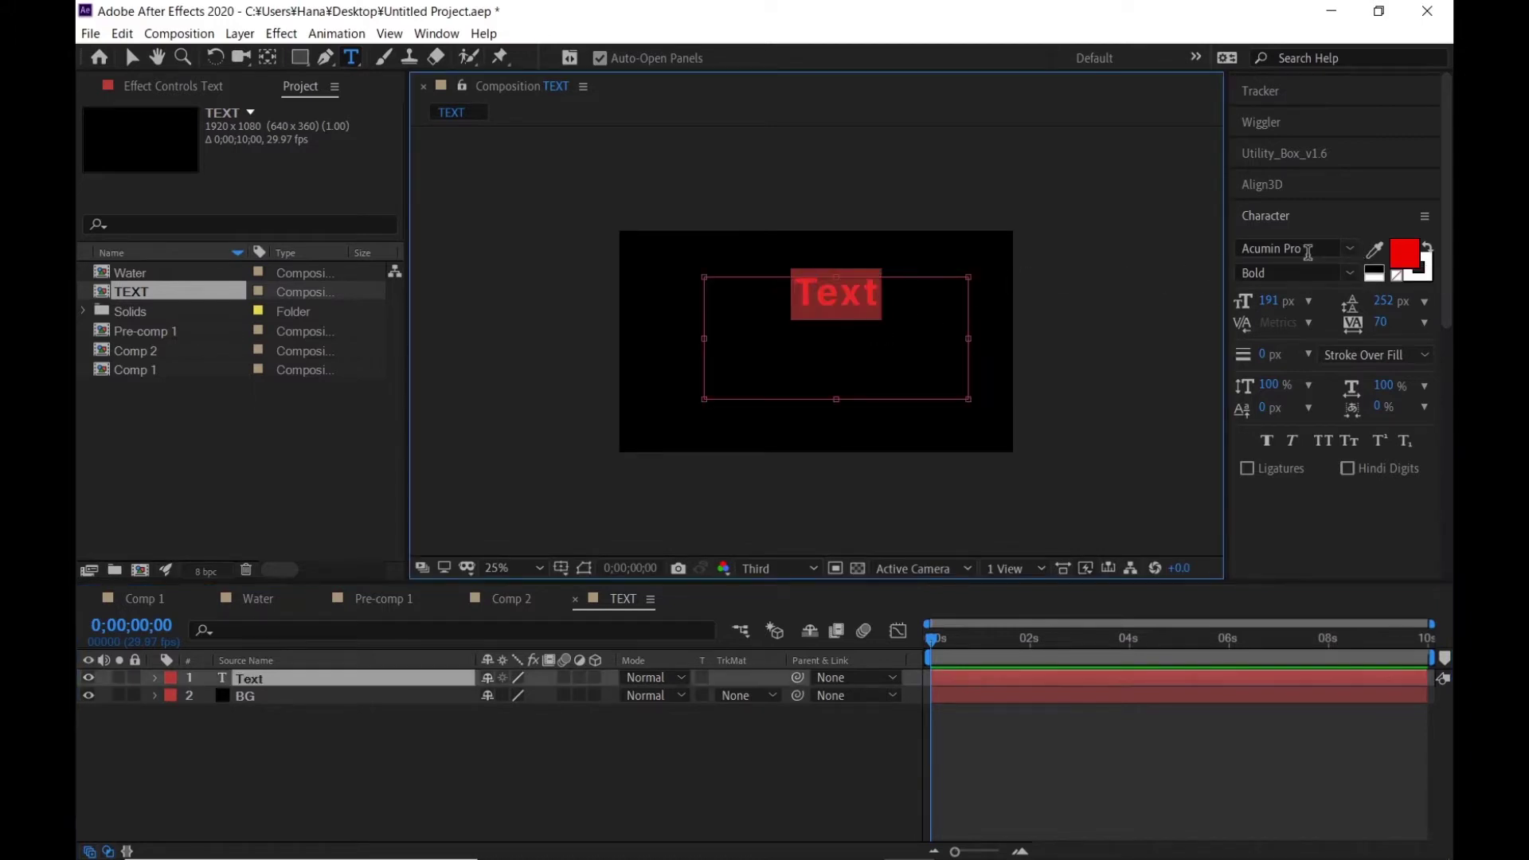
click(1351, 249)
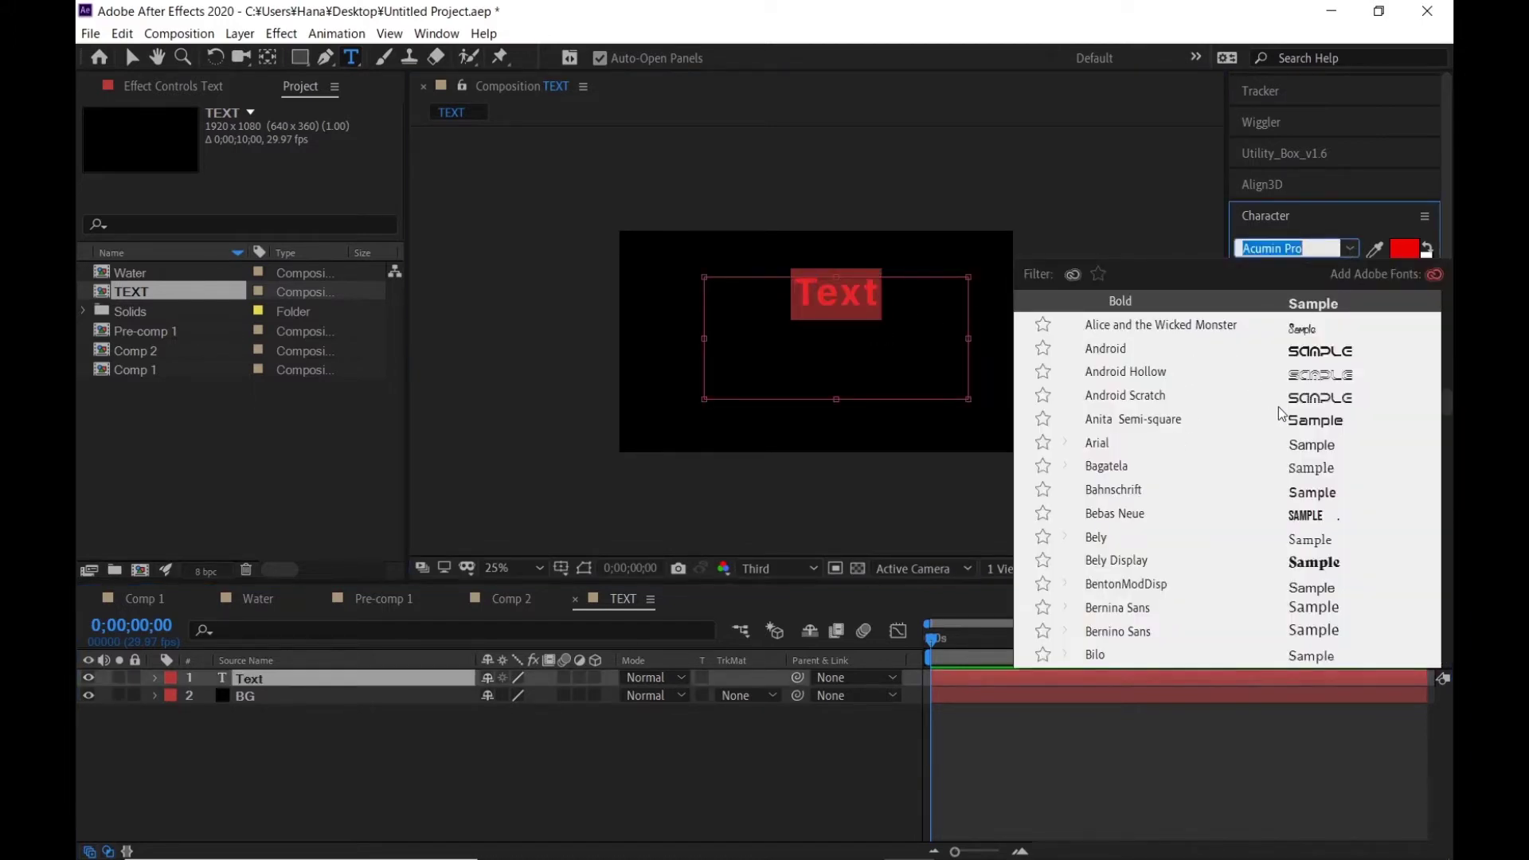
scroll(1306, 478, down, 1)
scroll(1329, 539, down, 4)
scroll(1329, 539, down, 3)
scroll(1330, 539, down, 1)
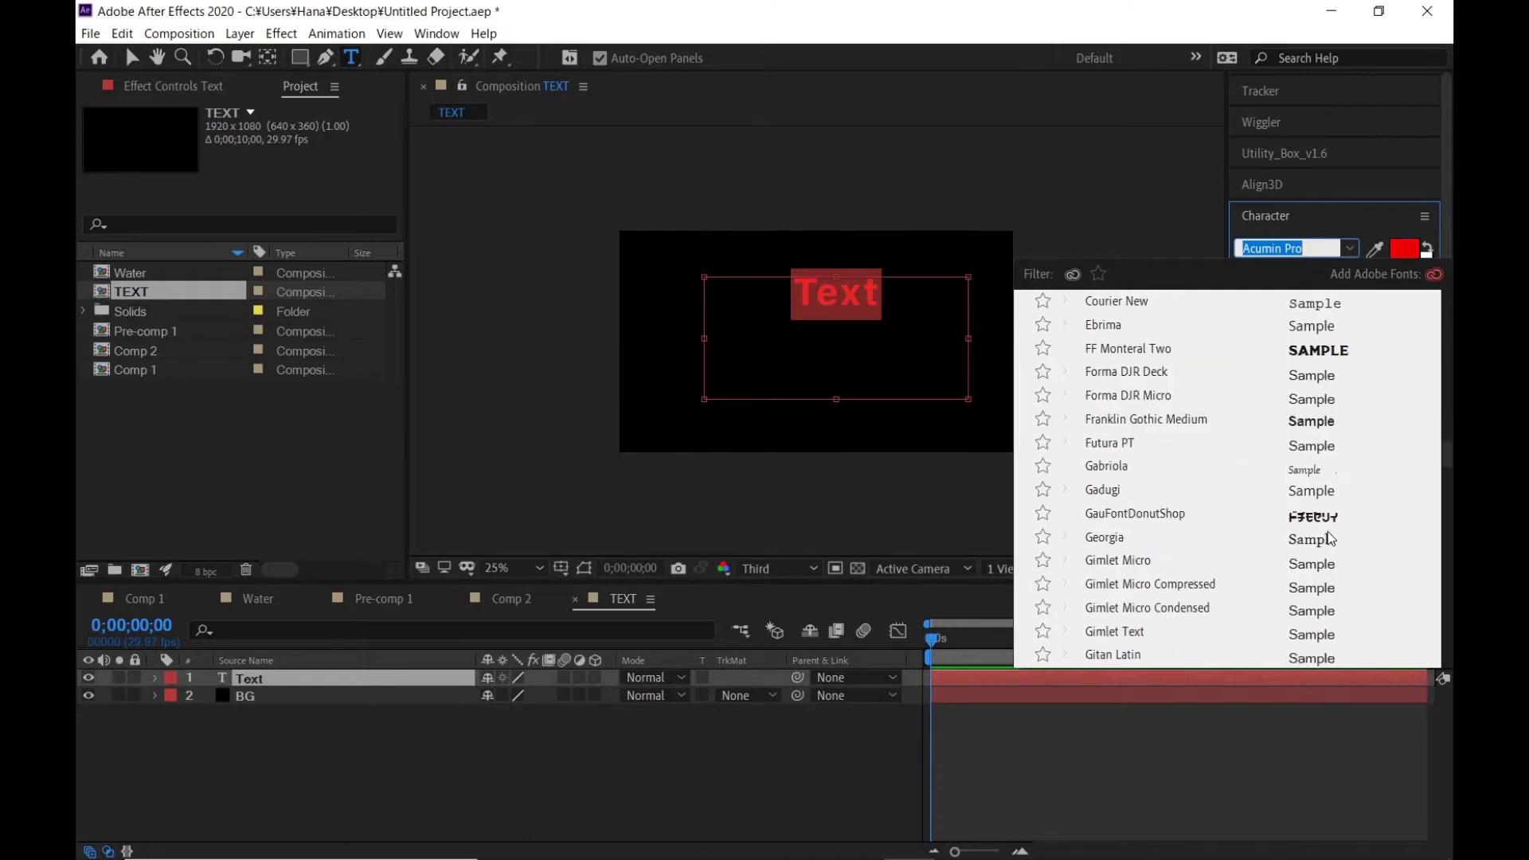
scroll(1329, 539, down, 4)
scroll(1304, 538, down, 3)
scroll(1304, 539, down, 2)
scroll(1304, 538, down, 3)
scroll(1304, 535, down, 1)
scroll(1309, 568, down, 3)
scroll(1308, 567, down, 3)
scroll(1298, 532, up, 6)
scroll(1213, 516, up, 3)
scroll(1213, 516, up, 4)
scroll(1155, 490, up, 5)
scroll(1098, 460, up, 3)
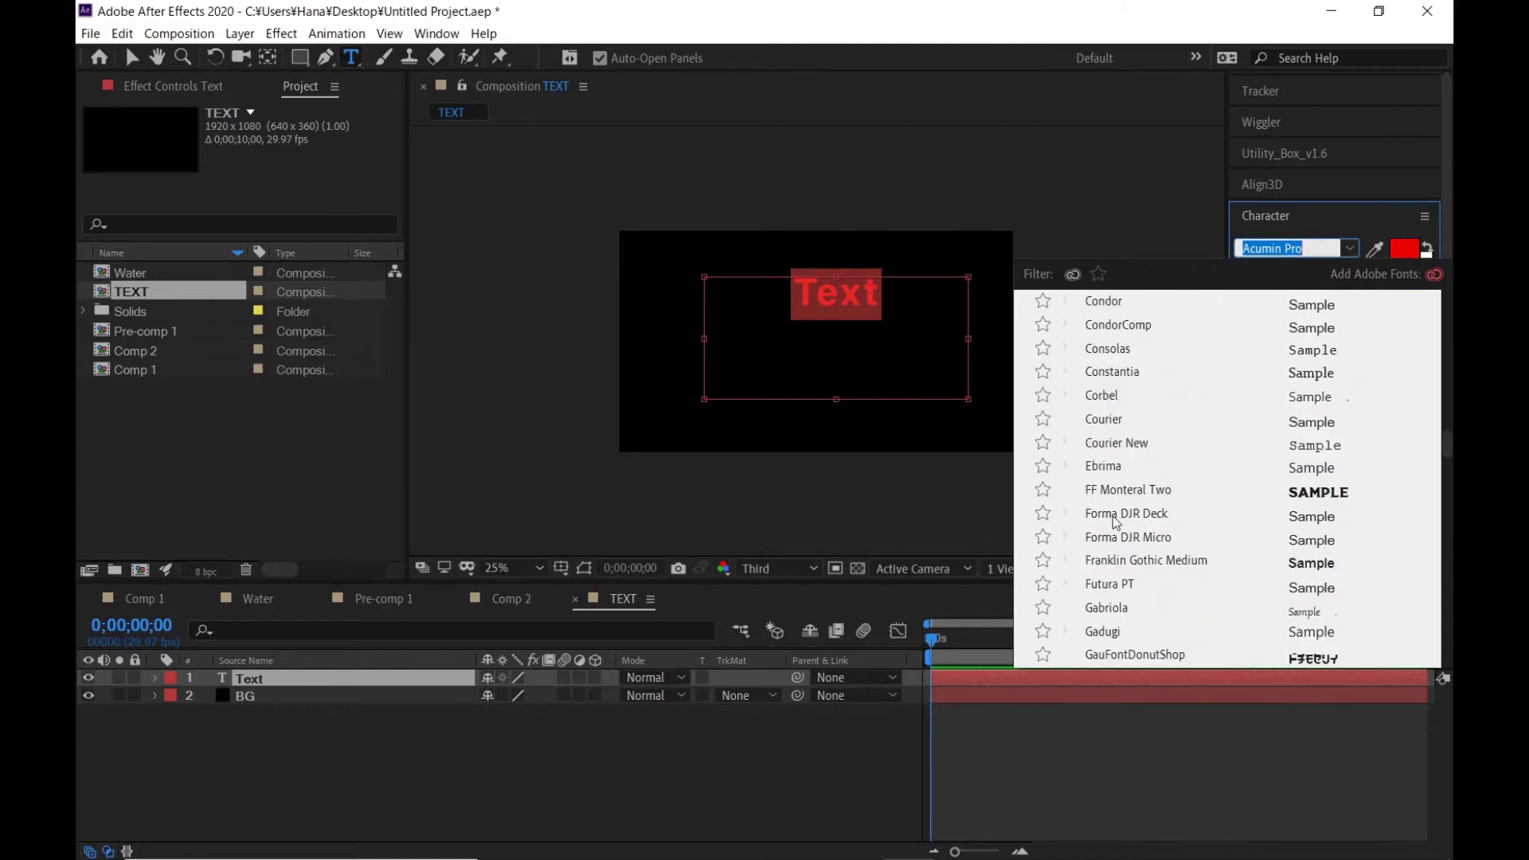
click(1104, 595)
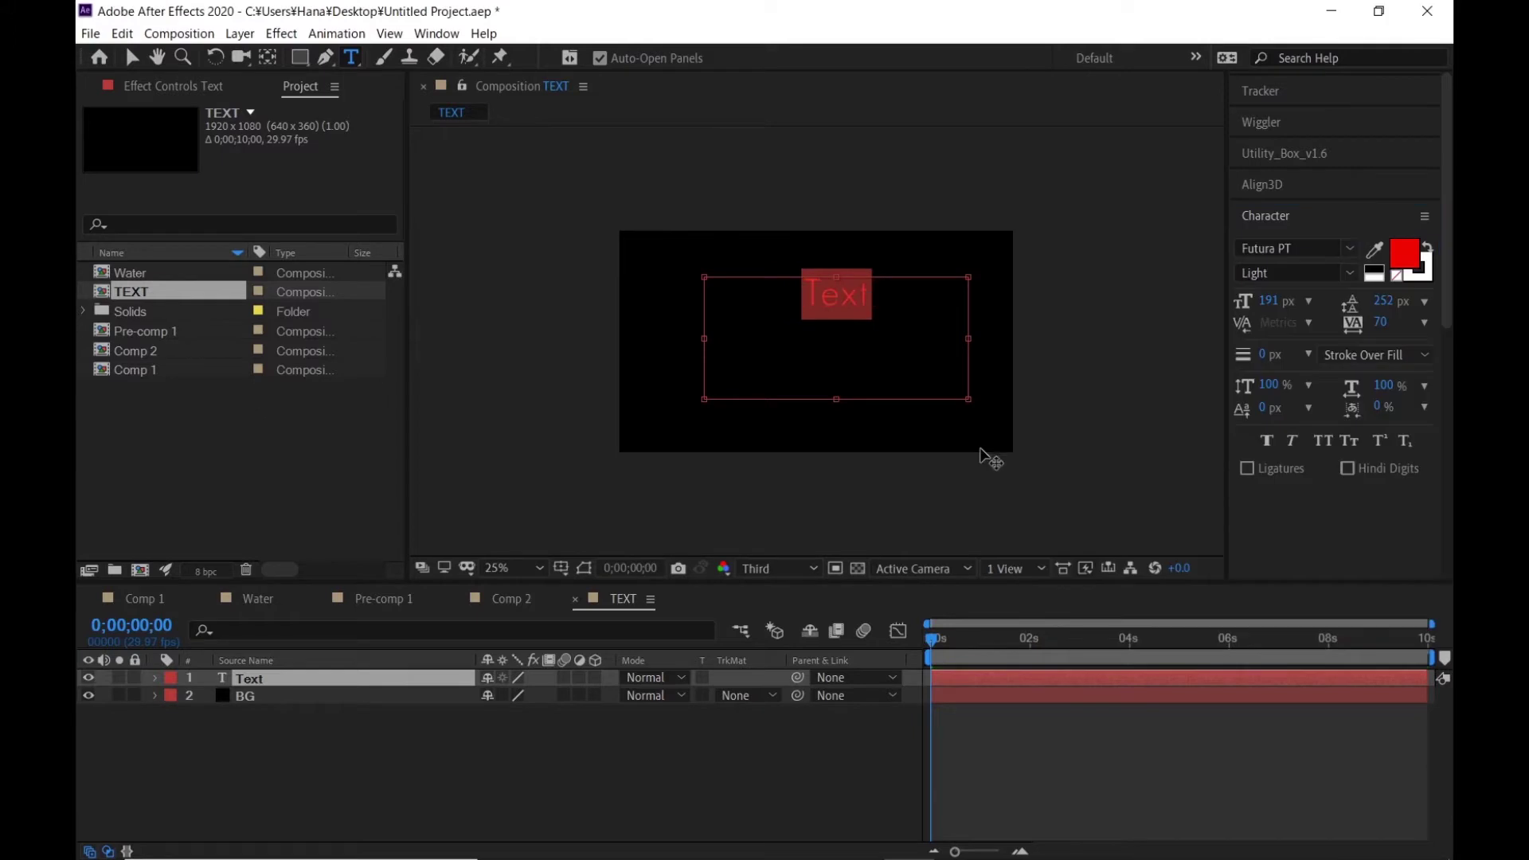
Step: Set the Futura PT weight to Heavy instead of Extra Bold
click(1350, 273)
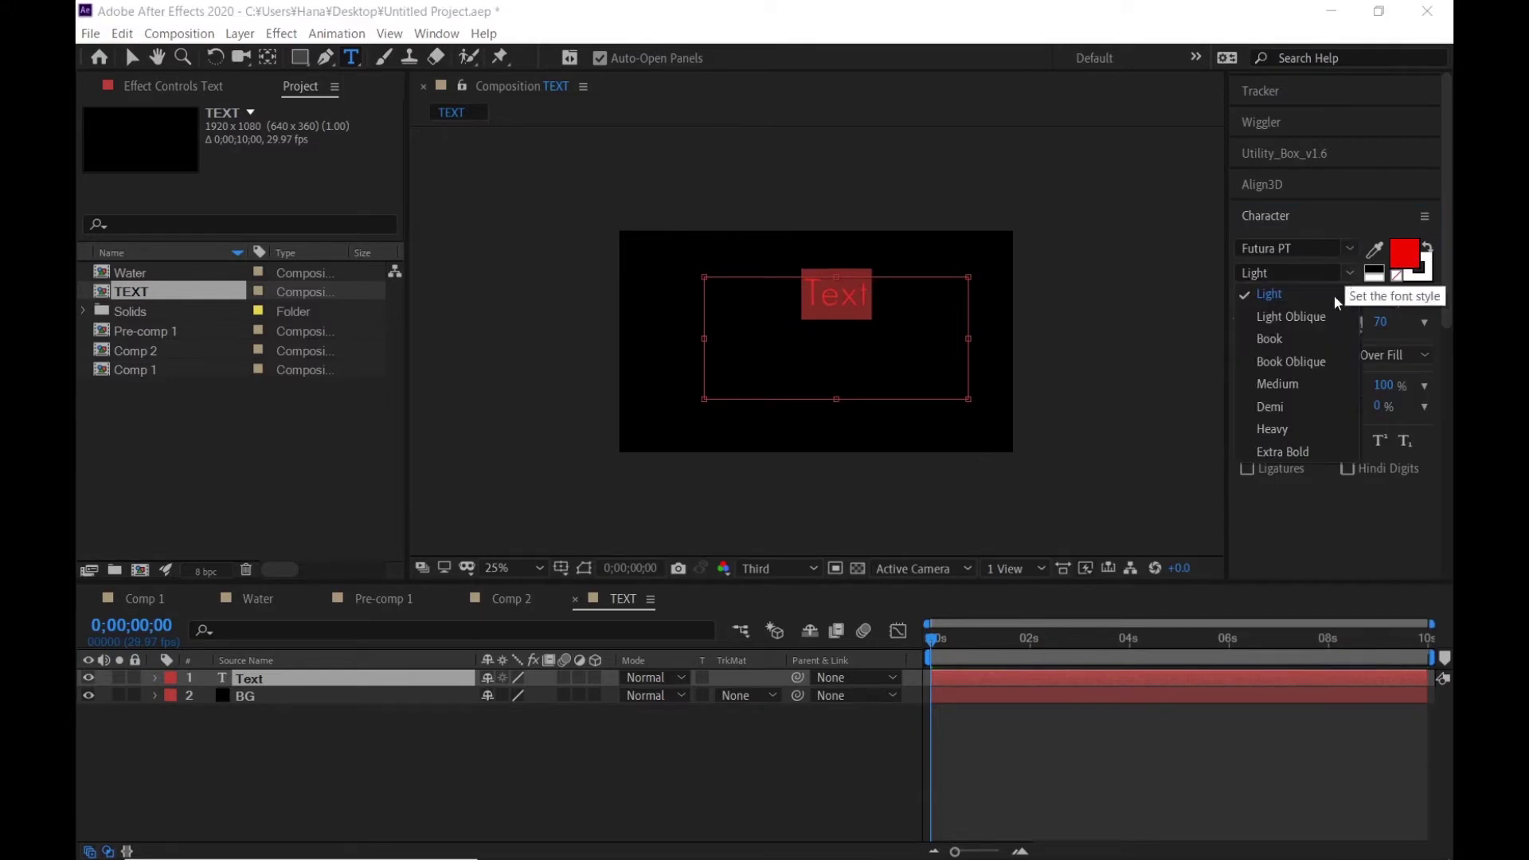
click(1282, 452)
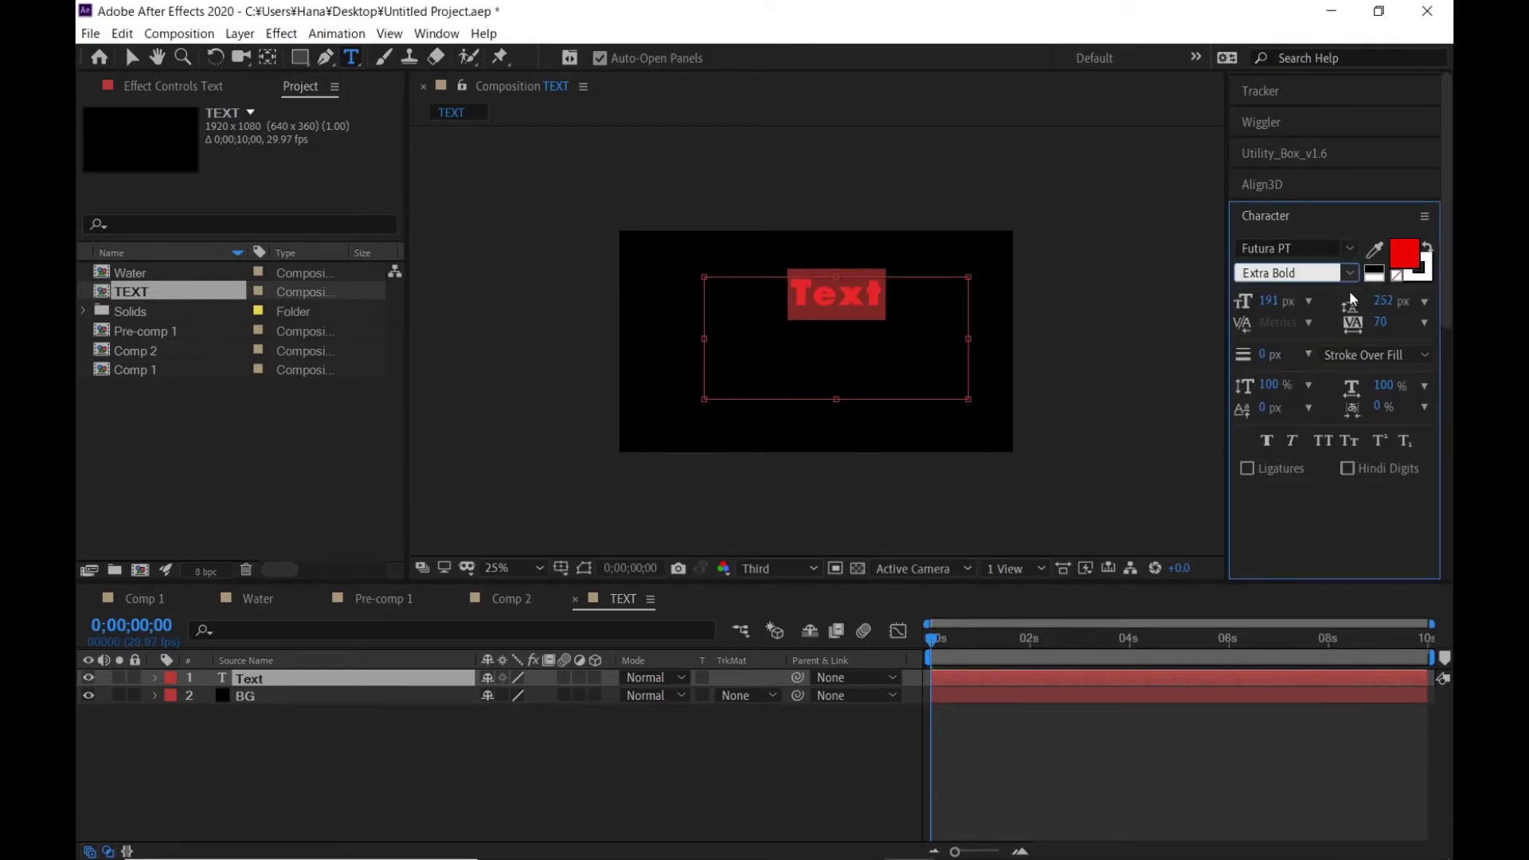
click(1349, 275)
click(1272, 430)
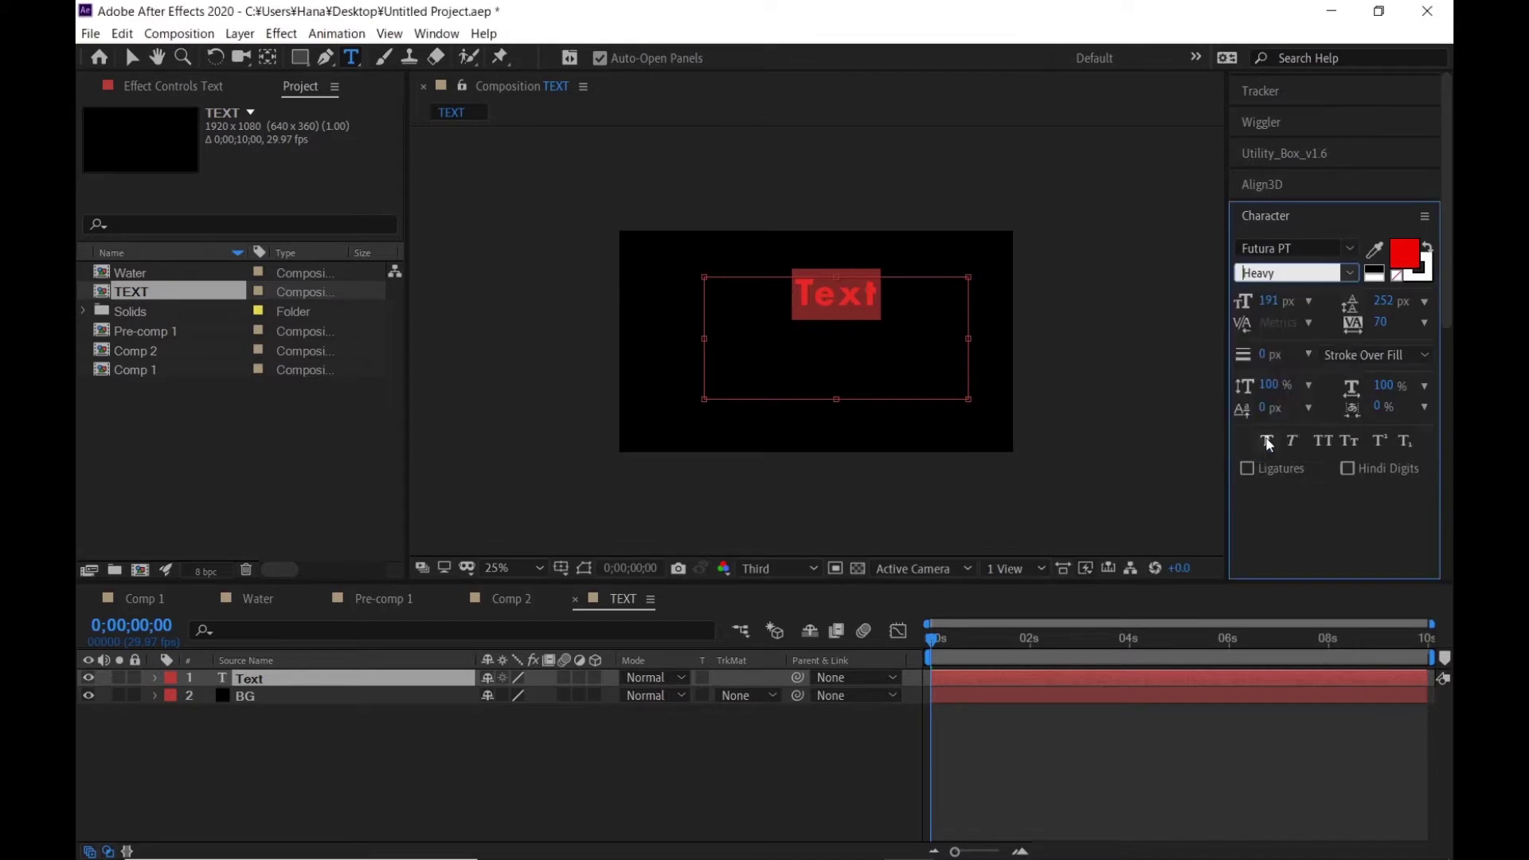
click(591, 735)
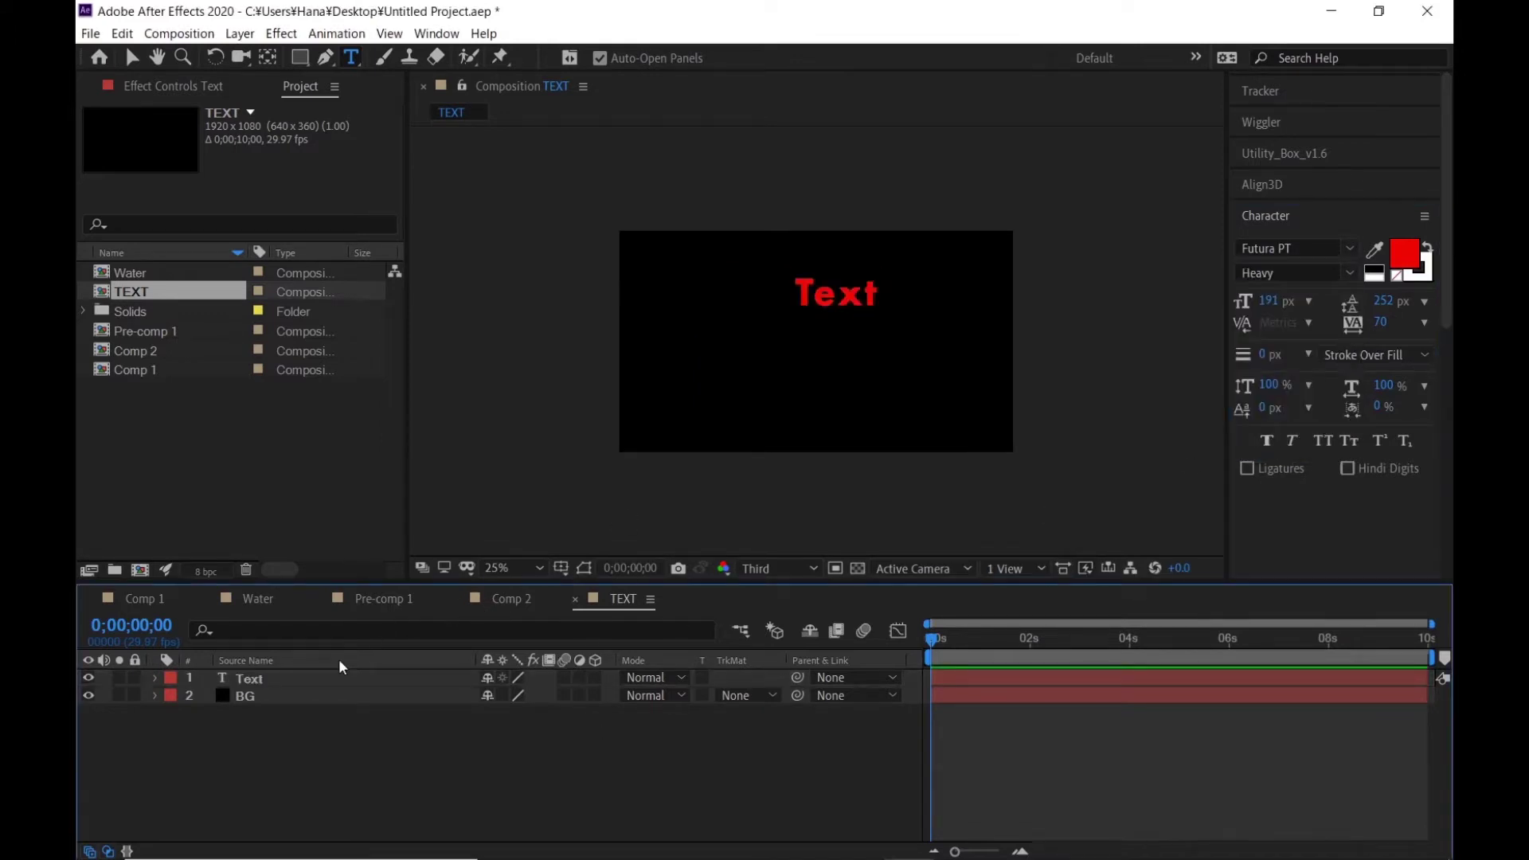
Step: Centre the Text layer vertically in the composition
click(295, 677)
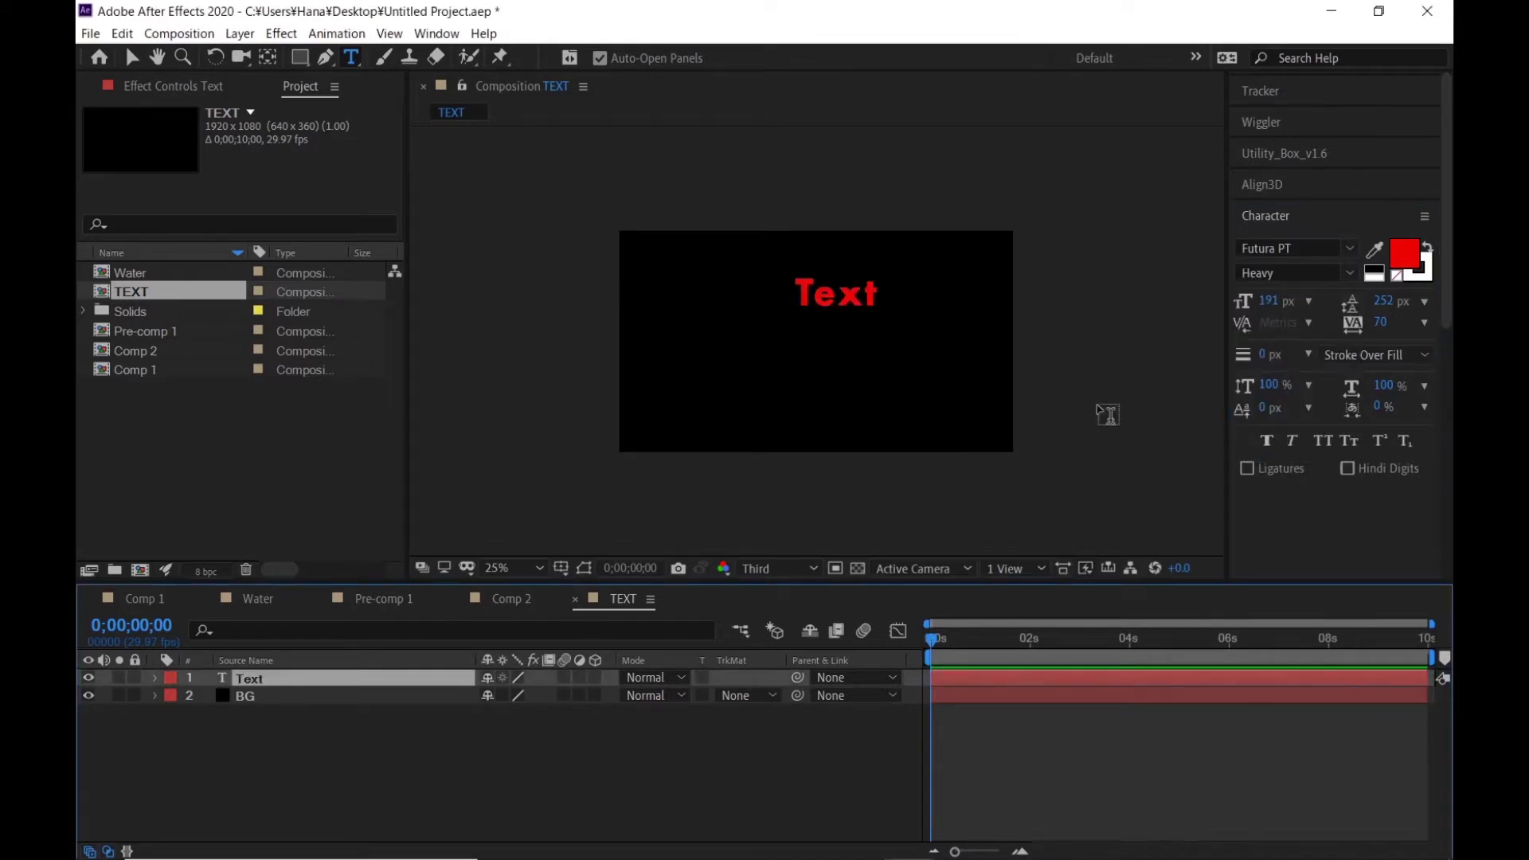
click(1296, 214)
click(1284, 209)
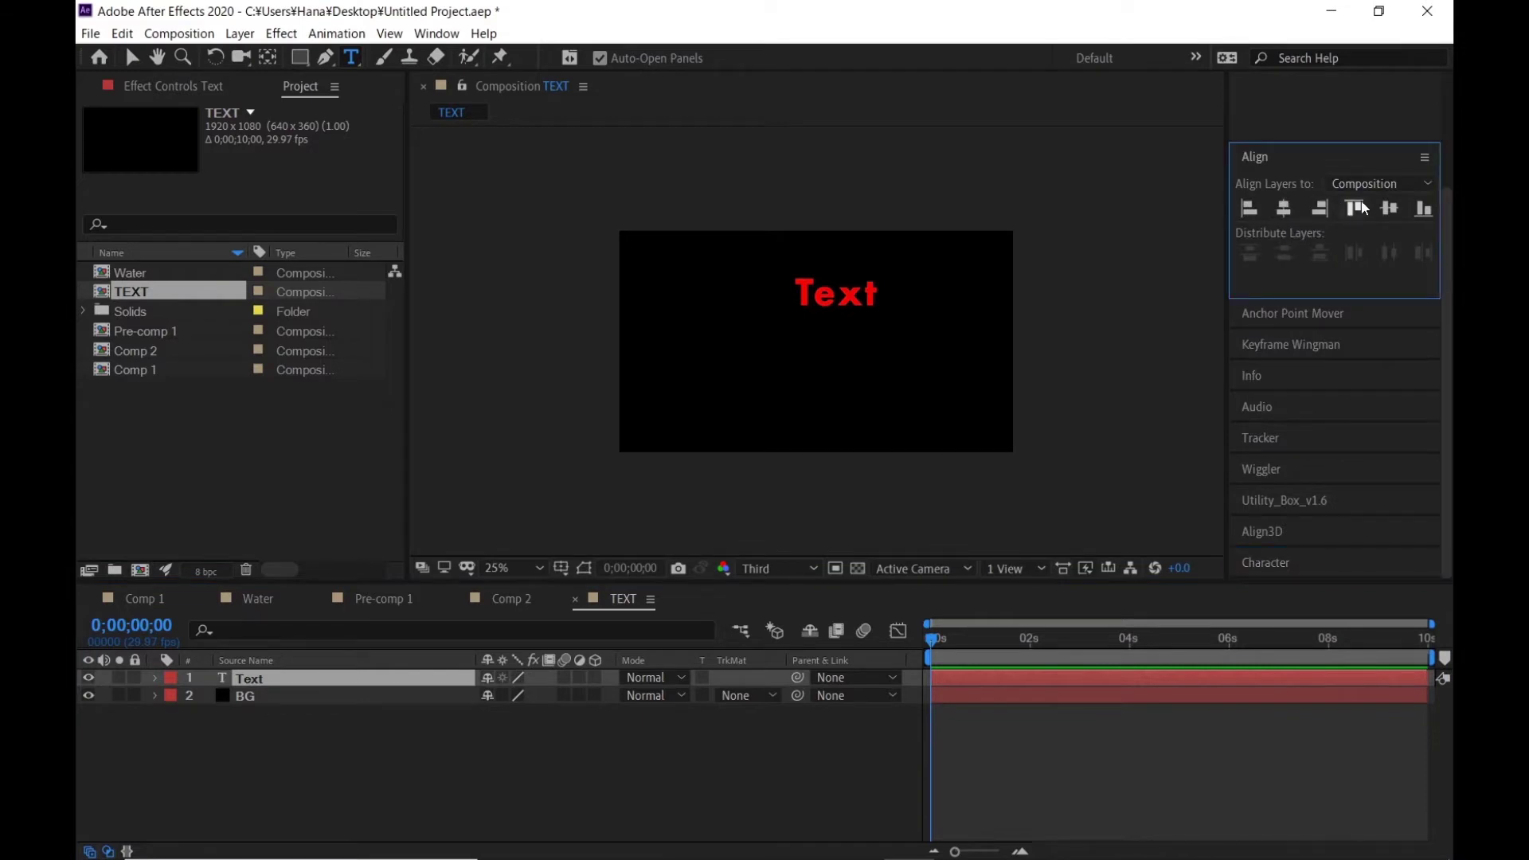
click(1389, 209)
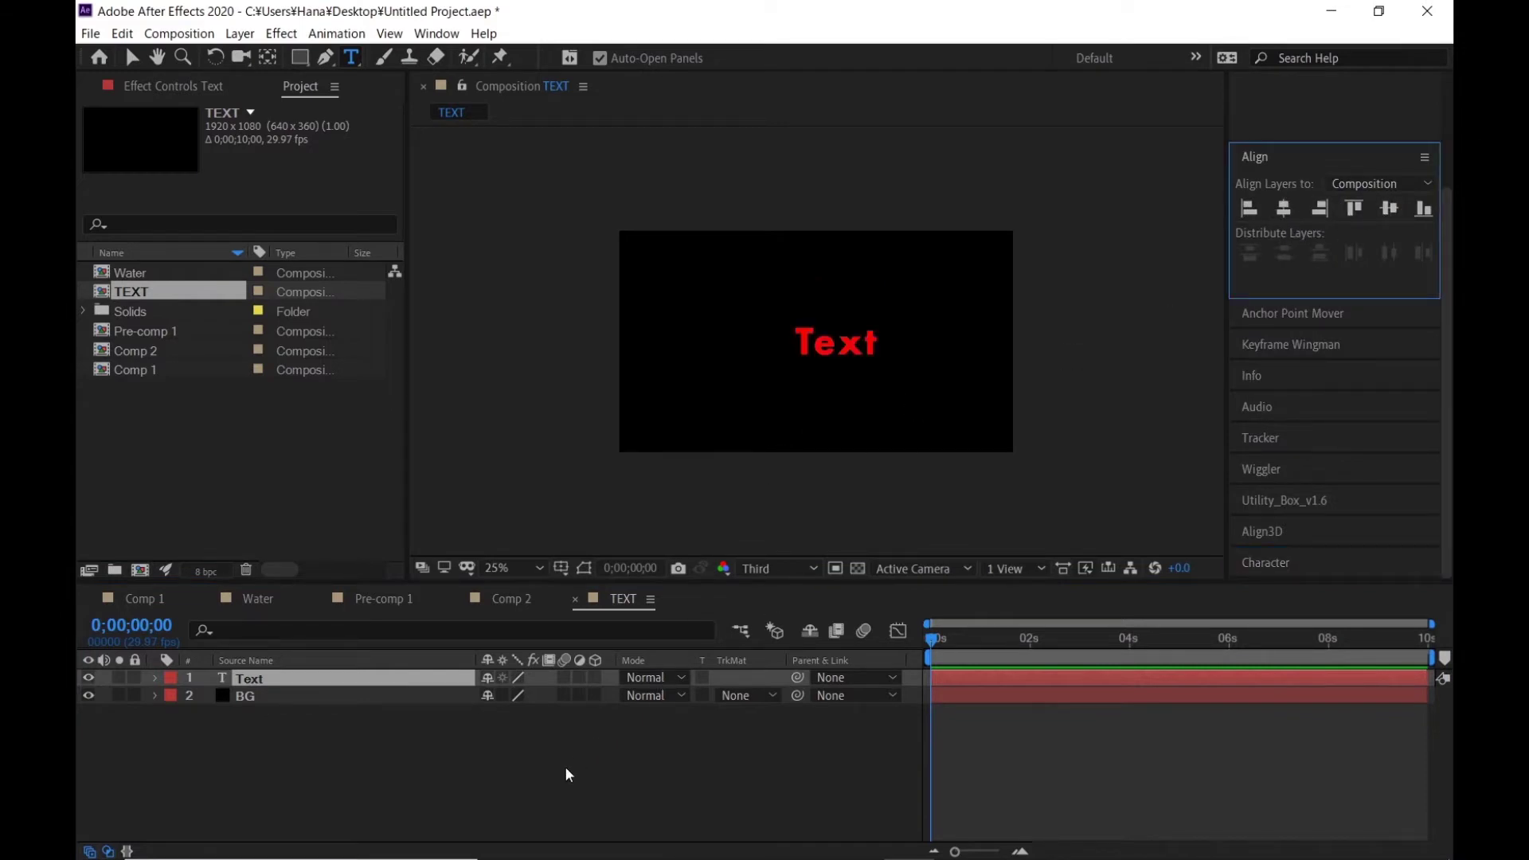
Step: Change the title's fill colour to white
double_click(317, 678)
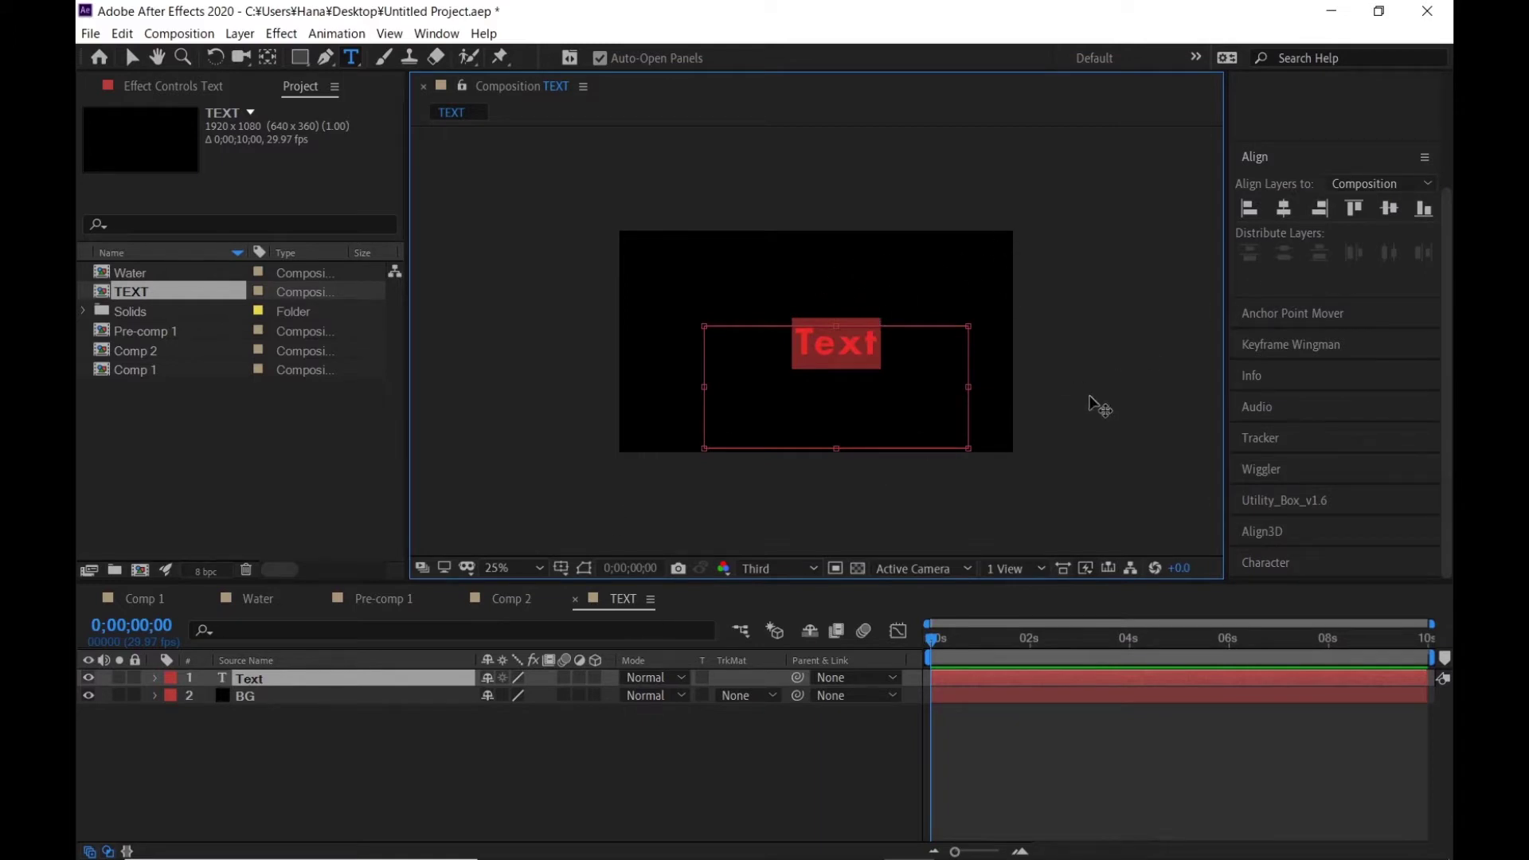
scroll(1351, 309, up, 2)
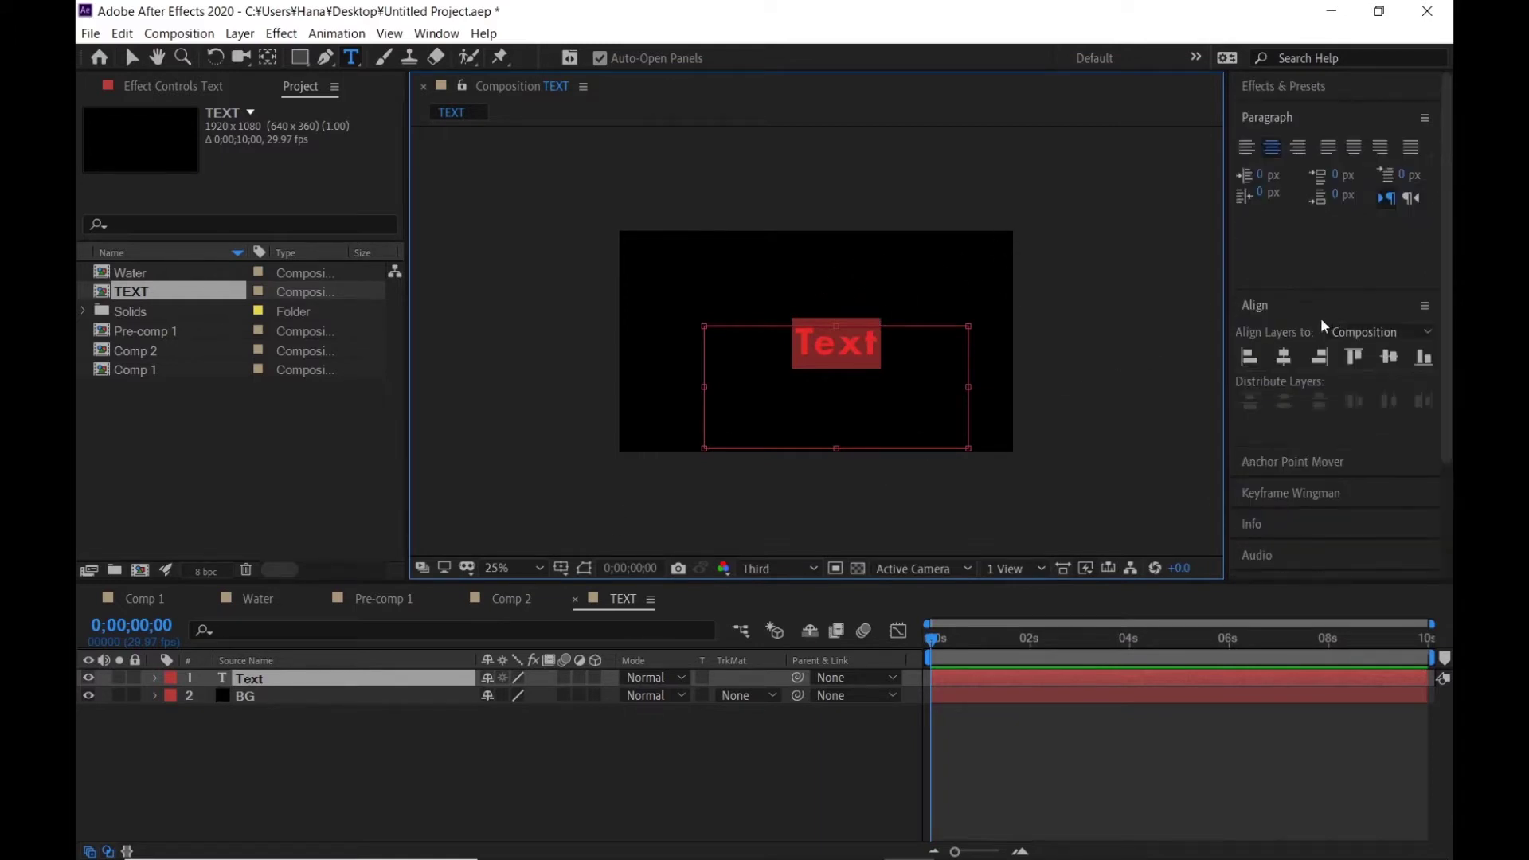
click(1260, 119)
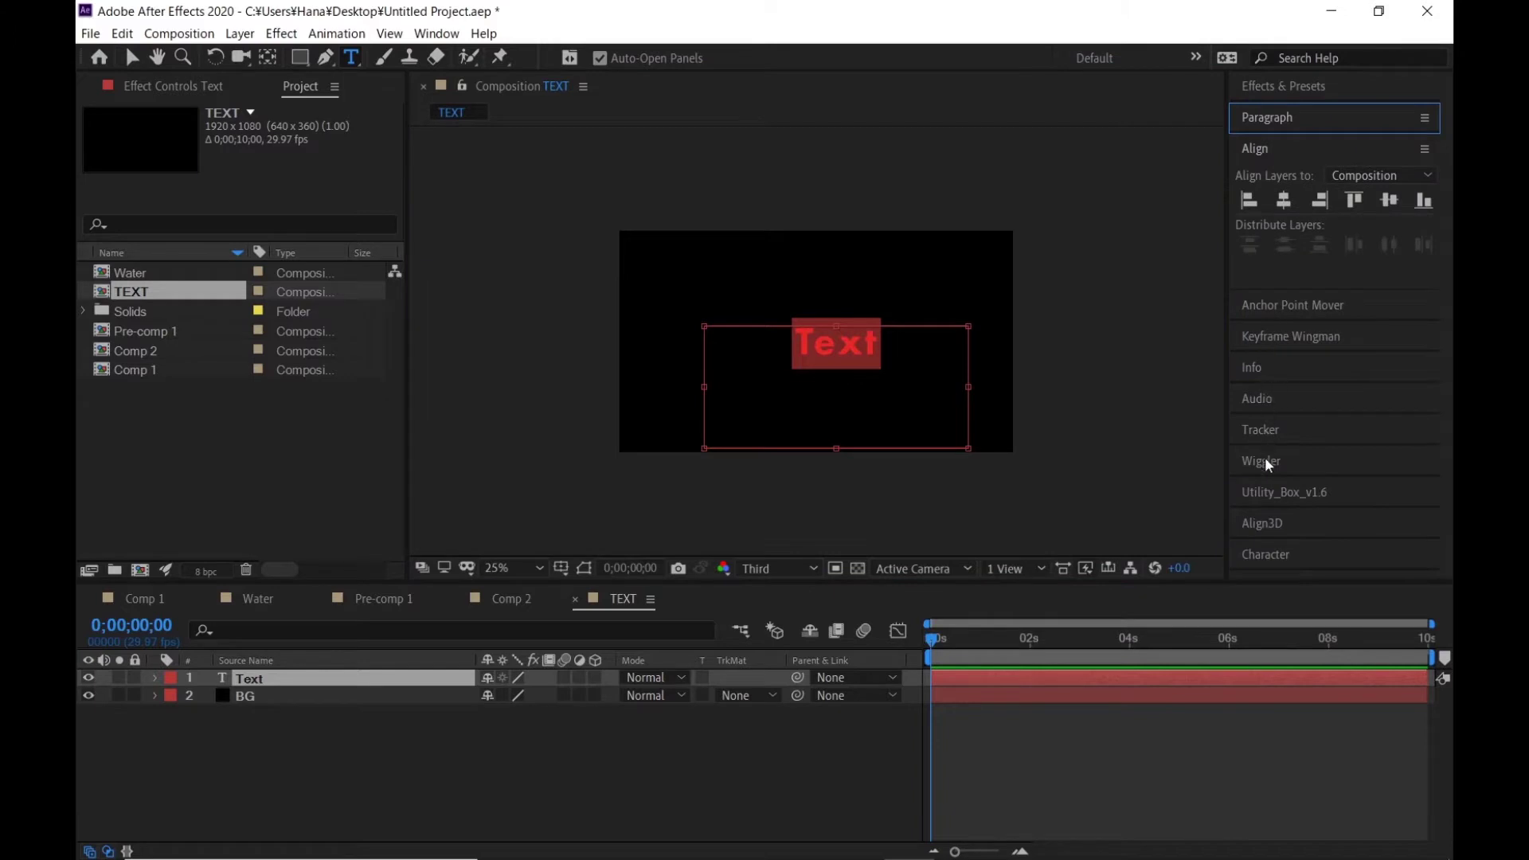
click(1264, 551)
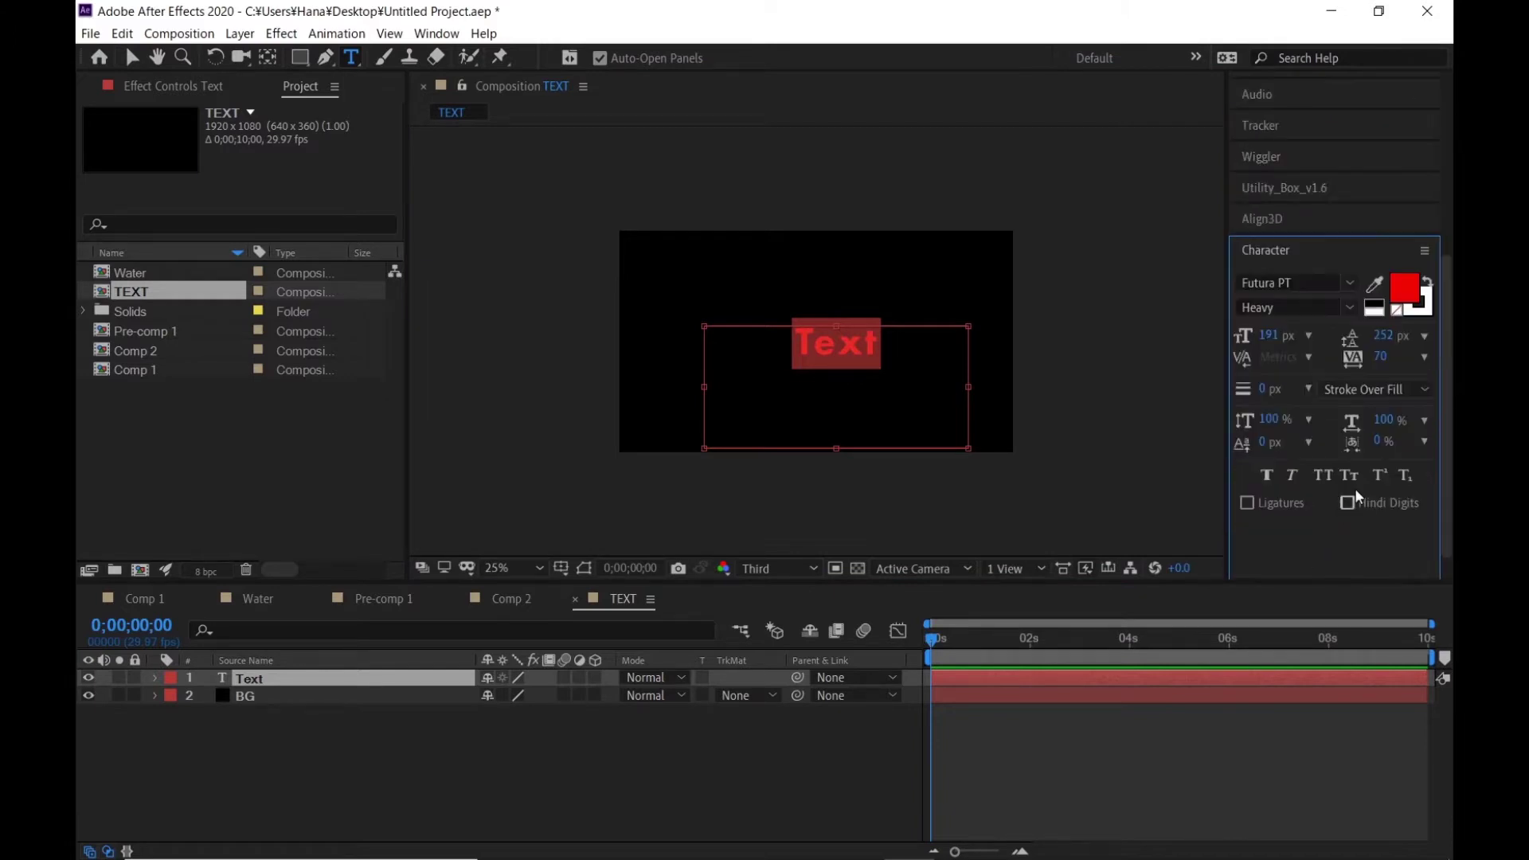
click(1373, 311)
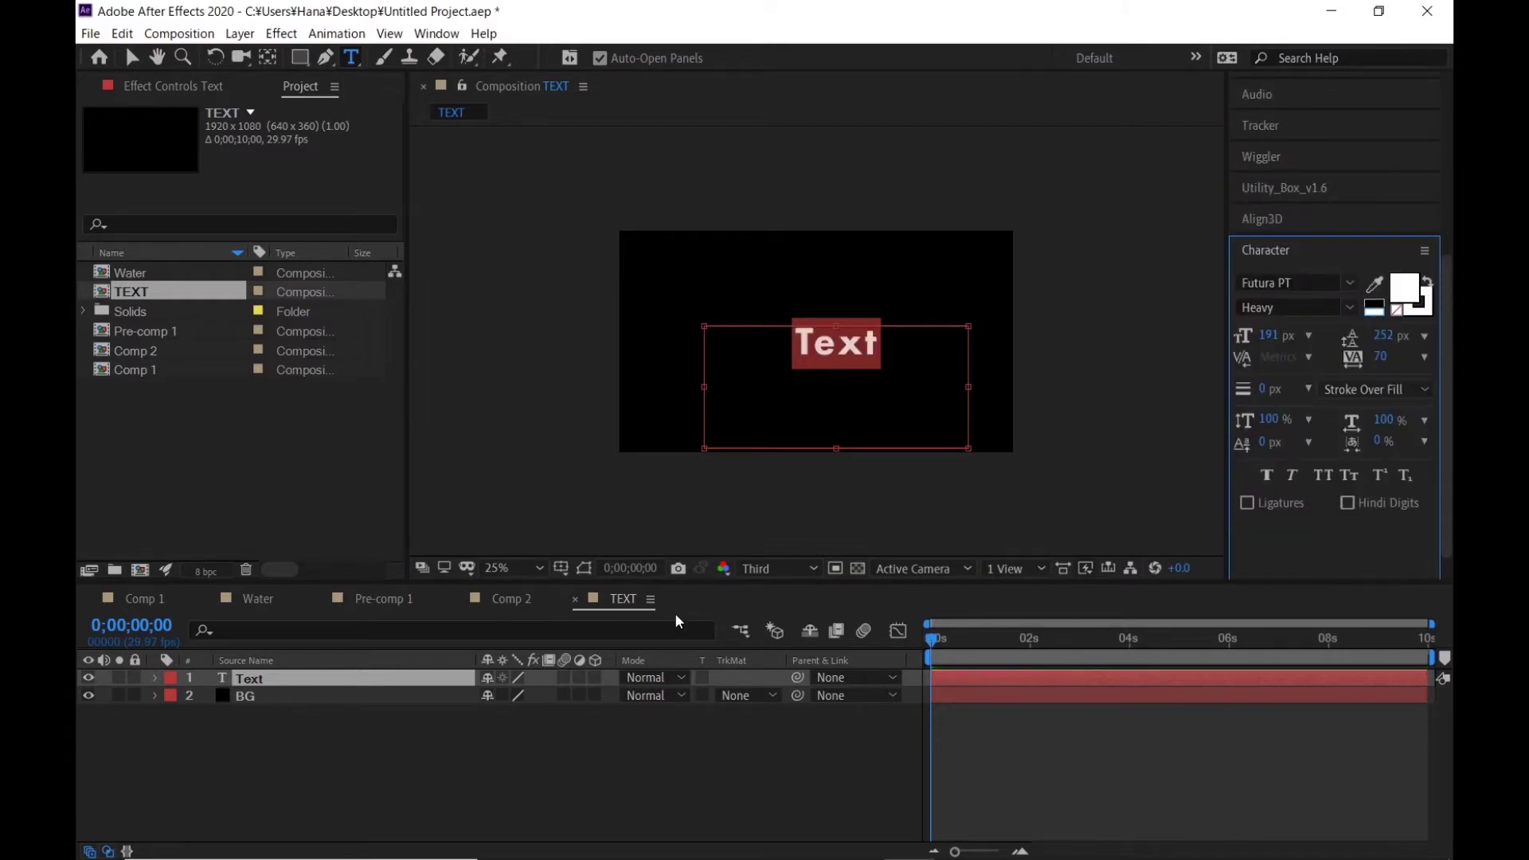
click(634, 726)
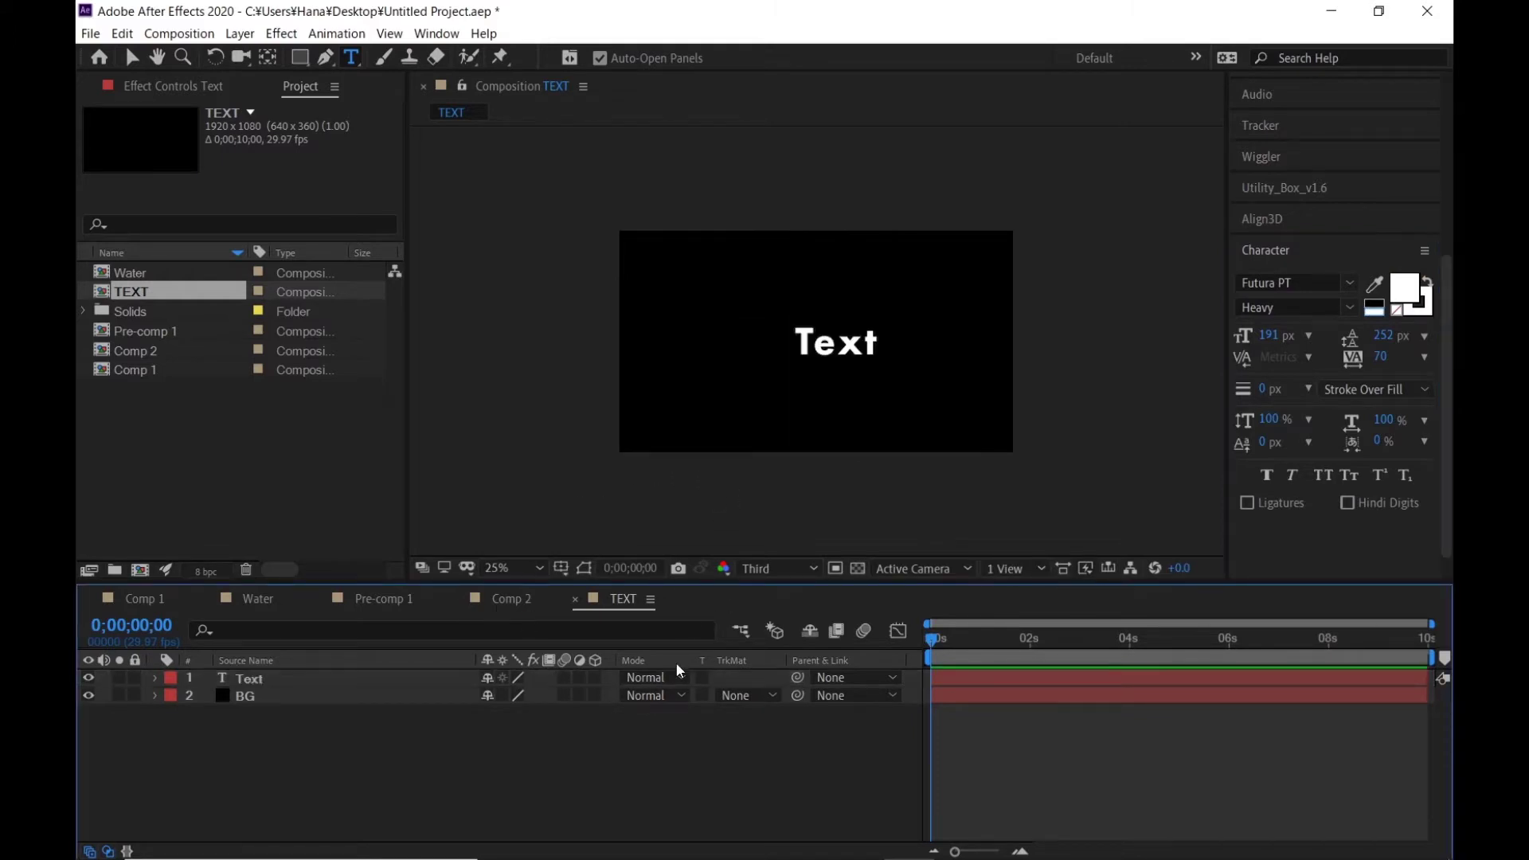
Step: Set the Text layer's font size to 250 px
click(250, 682)
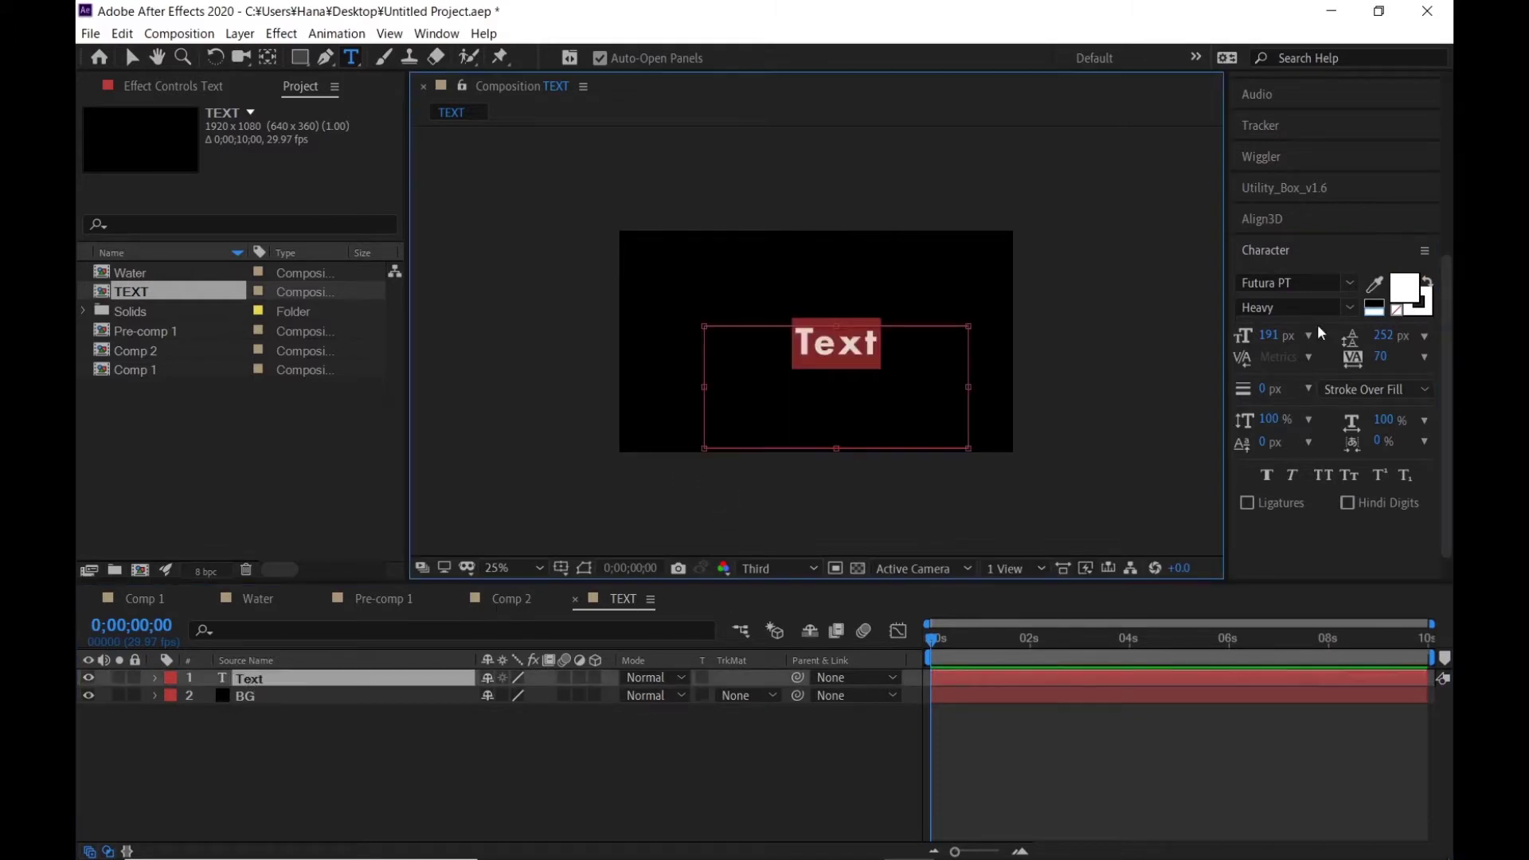
click(1274, 336)
text(250)
key(Return)
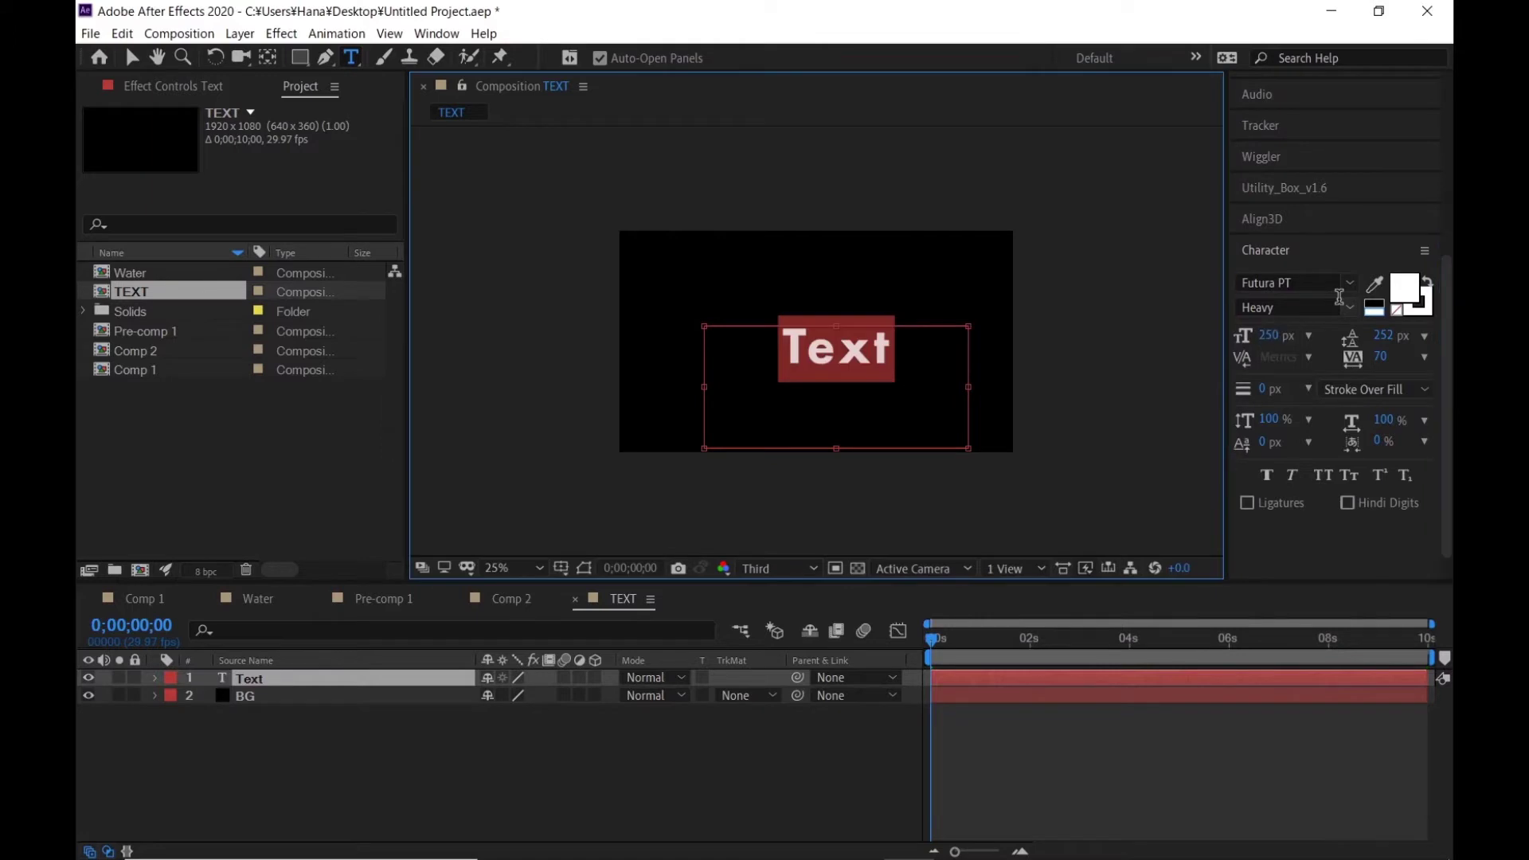
click(545, 815)
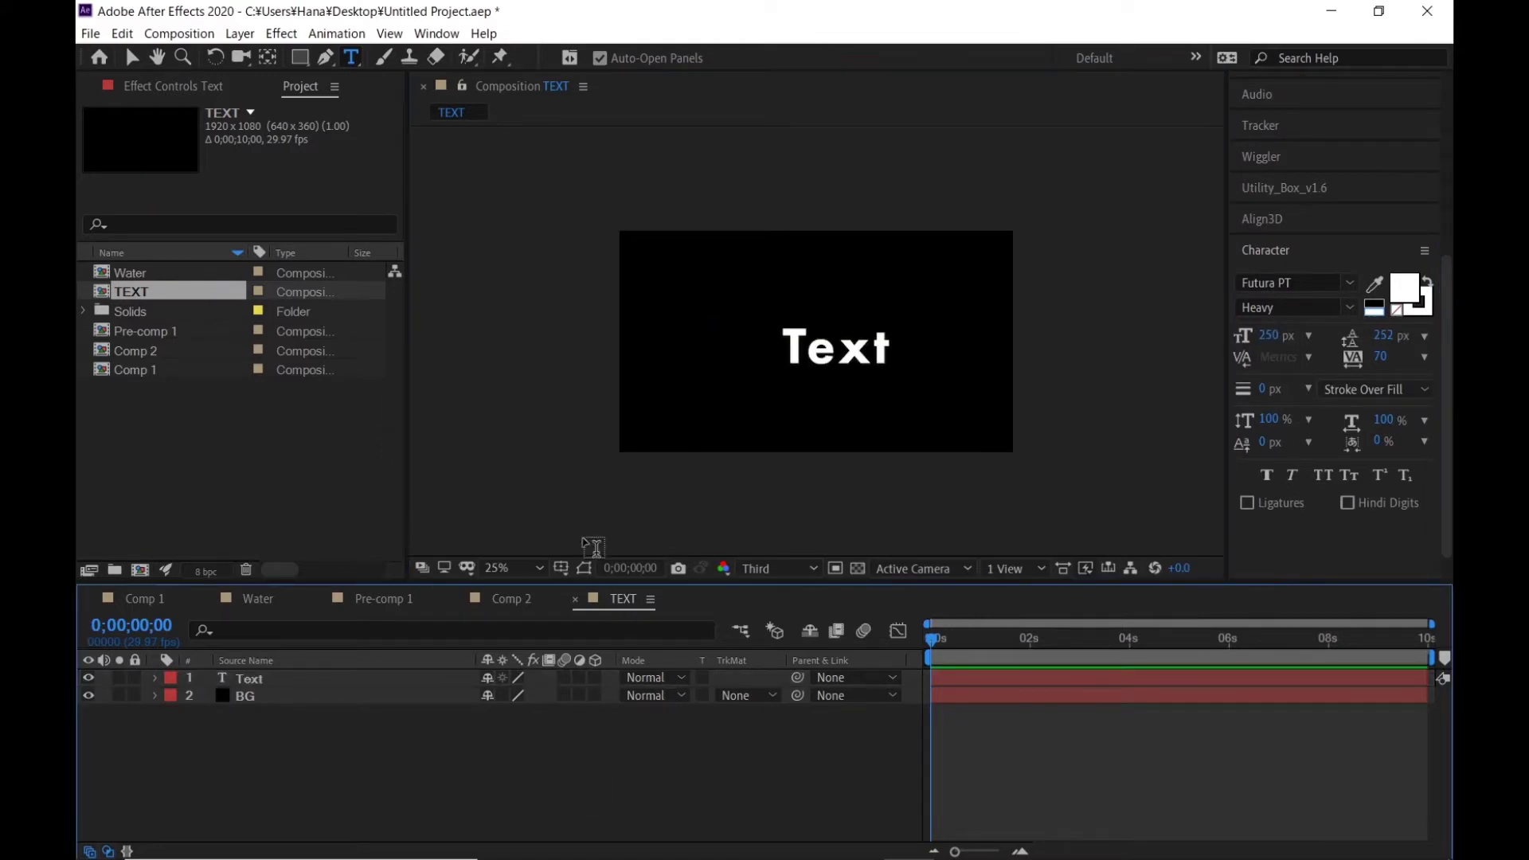
Step: Create a new composition named Blob Animation
click(179, 33)
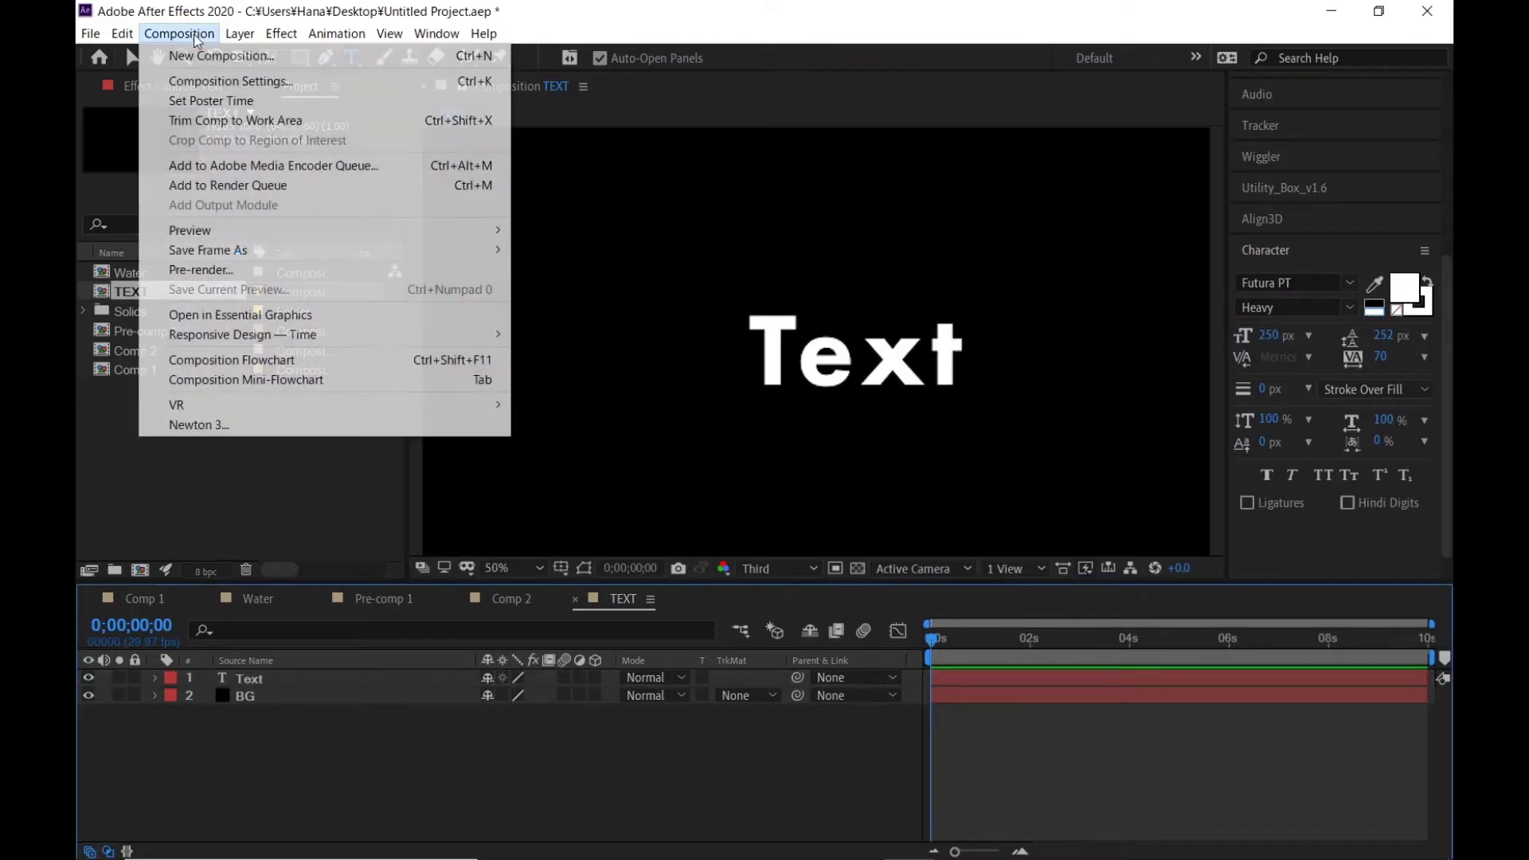
click(212, 61)
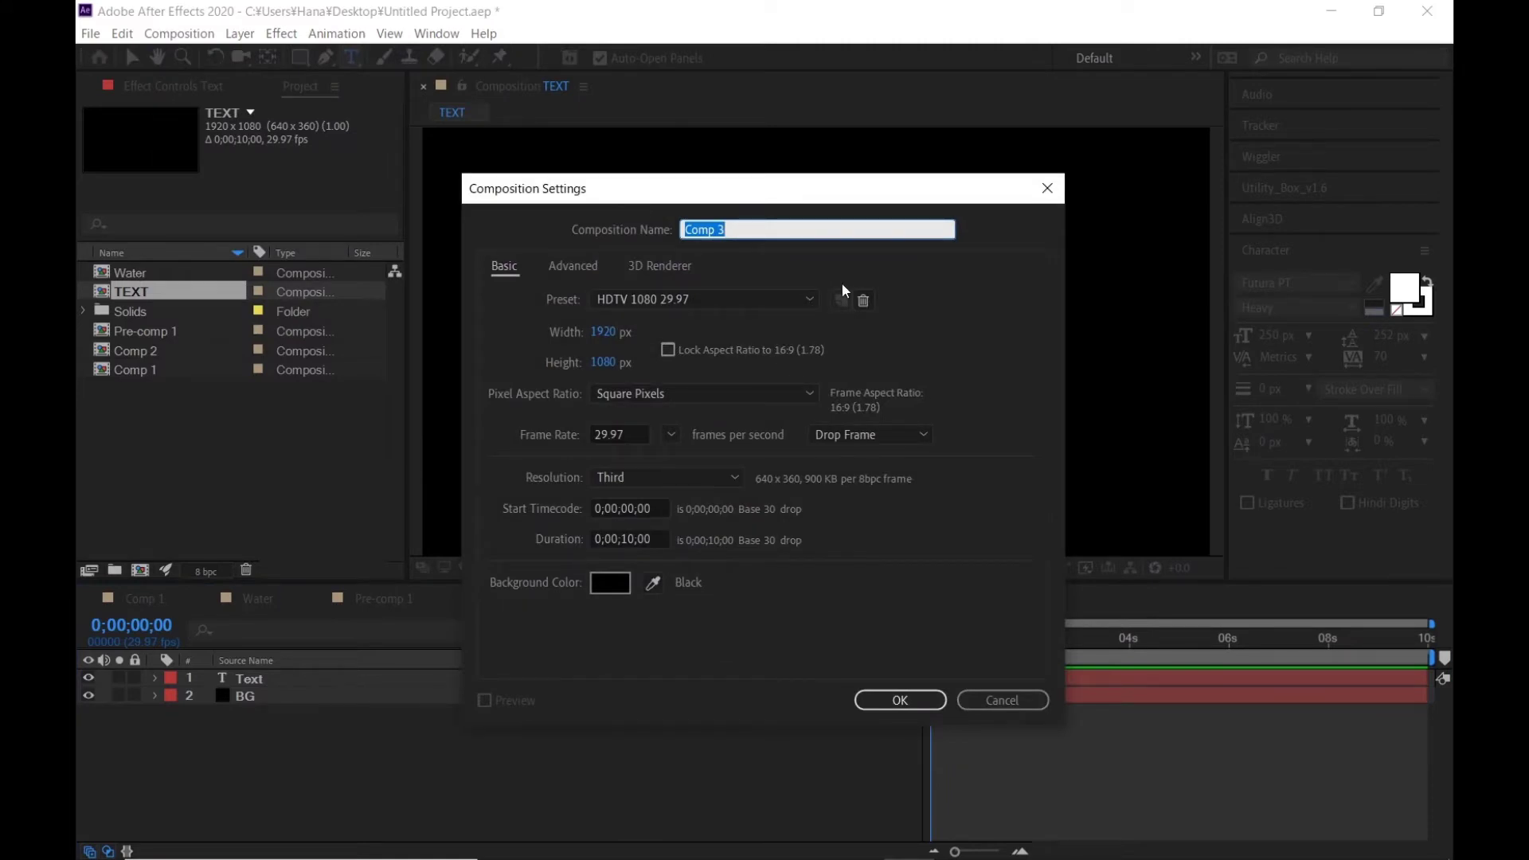
text(Blob Animation)
key(Return)
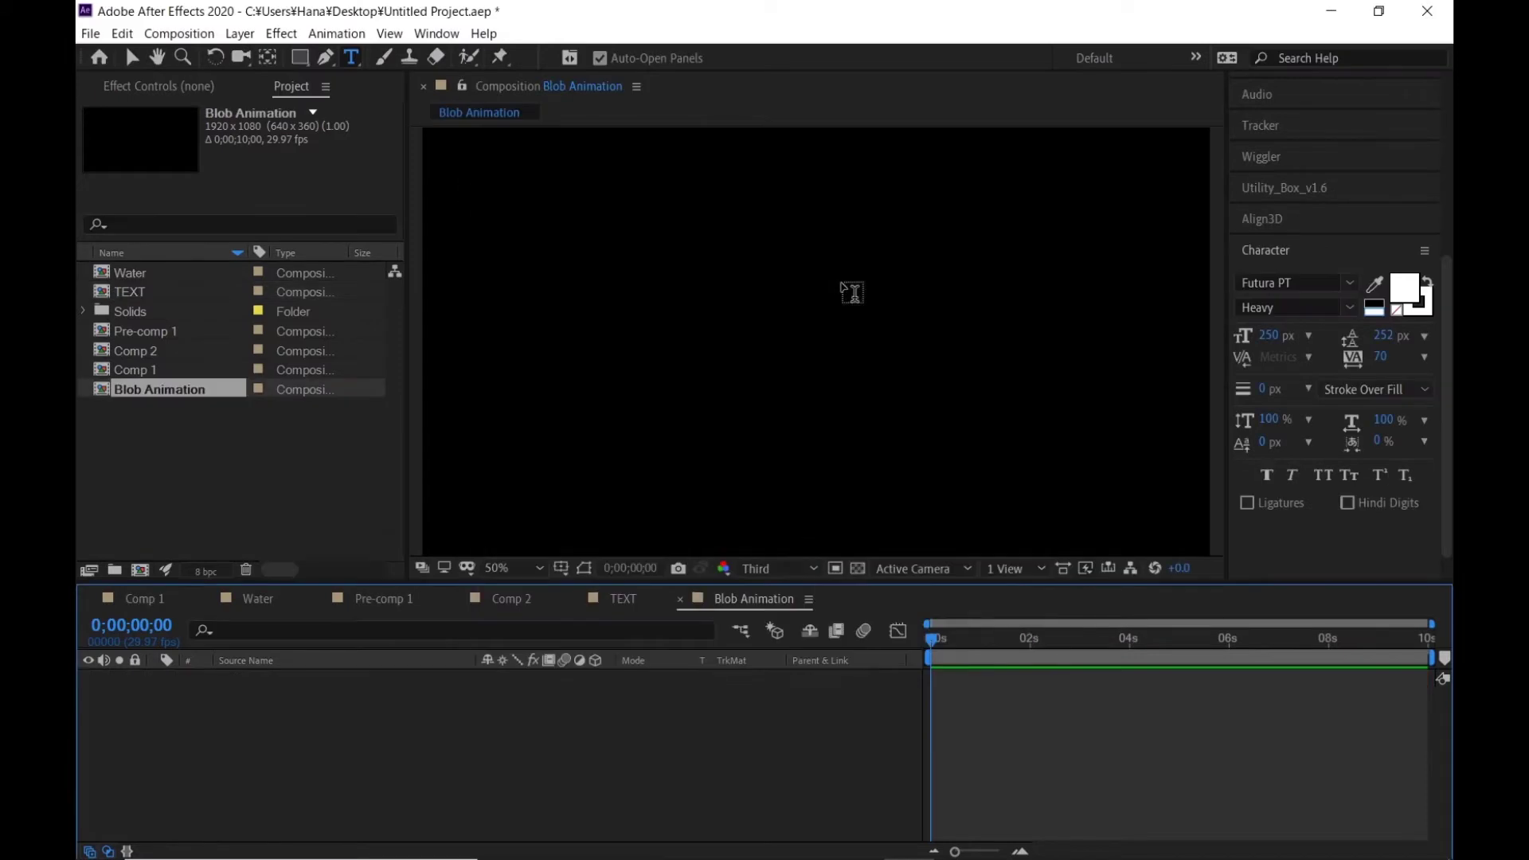
Step: Nest the TEXT comp as a layer in Blob Animation and close the old comp timelines
key(comma)
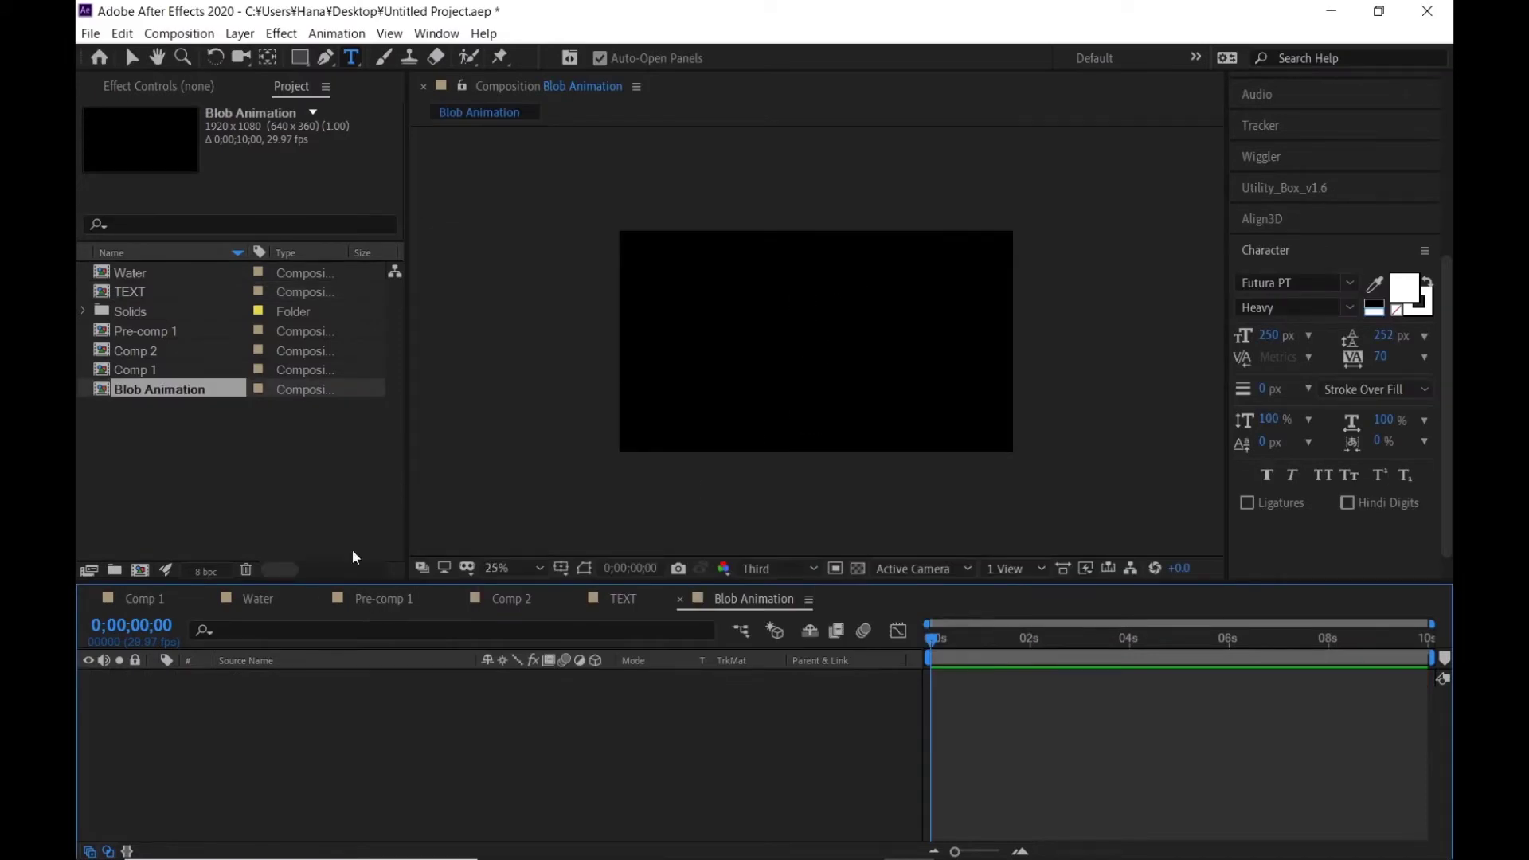
drag(137, 291, 414, 745)
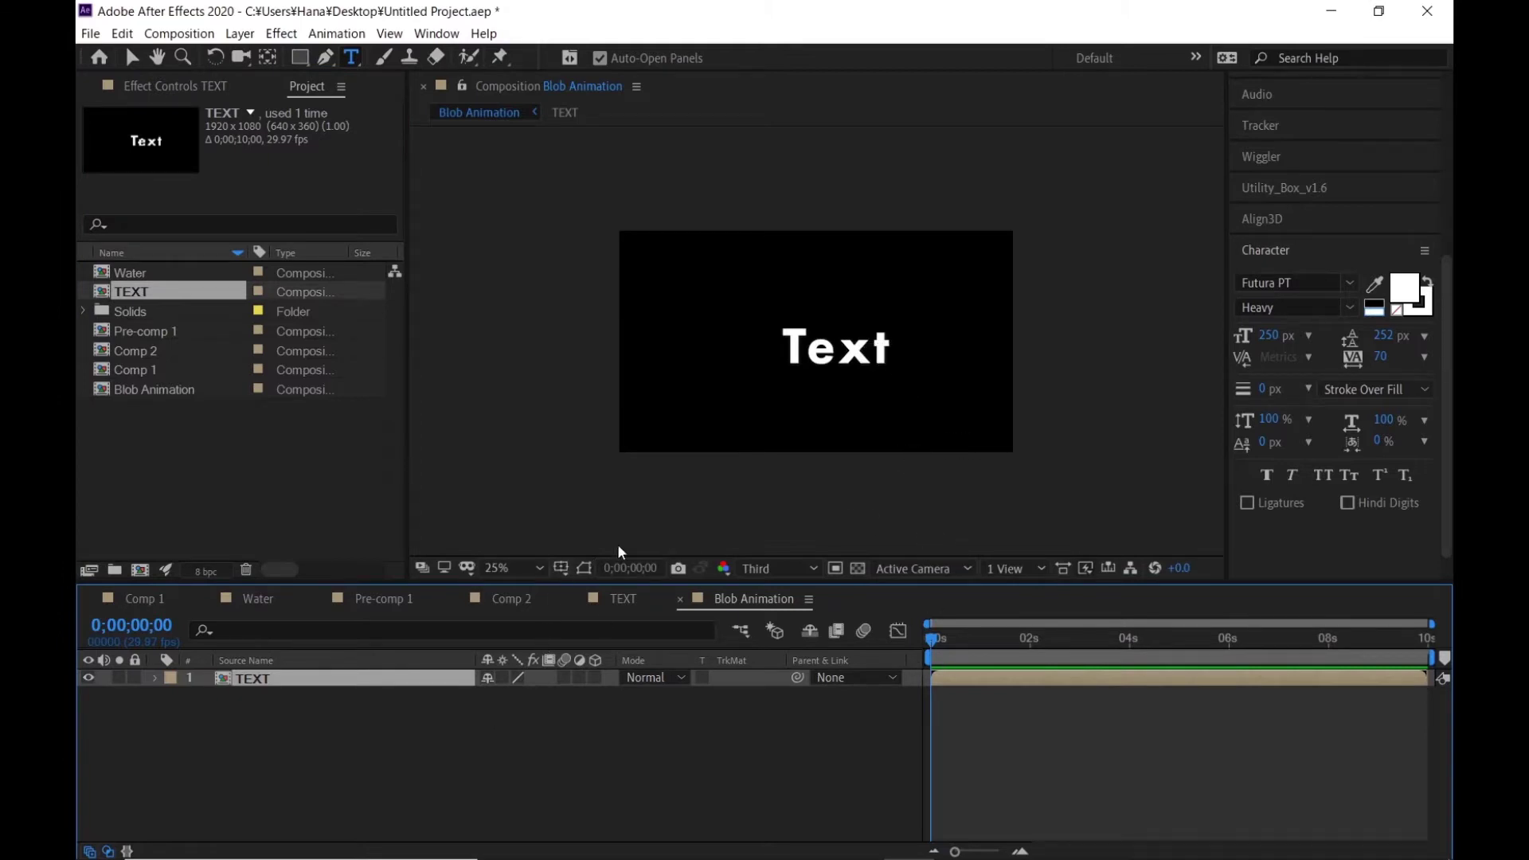
key(v)
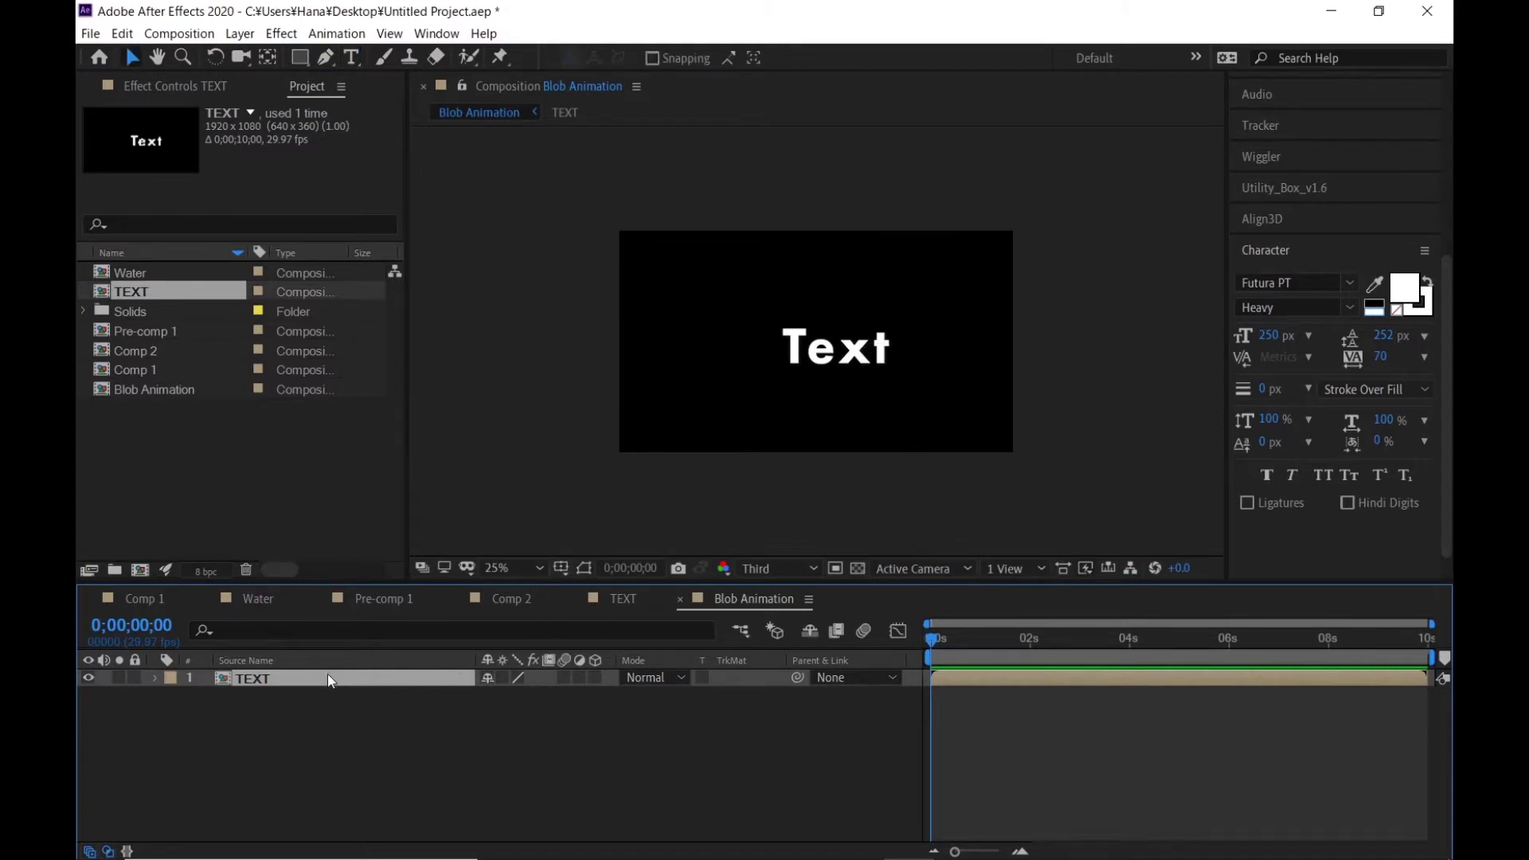
click(89, 597)
click(89, 597)
click(89, 598)
click(89, 597)
Step: In the TEXT comp, centre the title vertically, keeping the font Futura PT Heavy
click(107, 597)
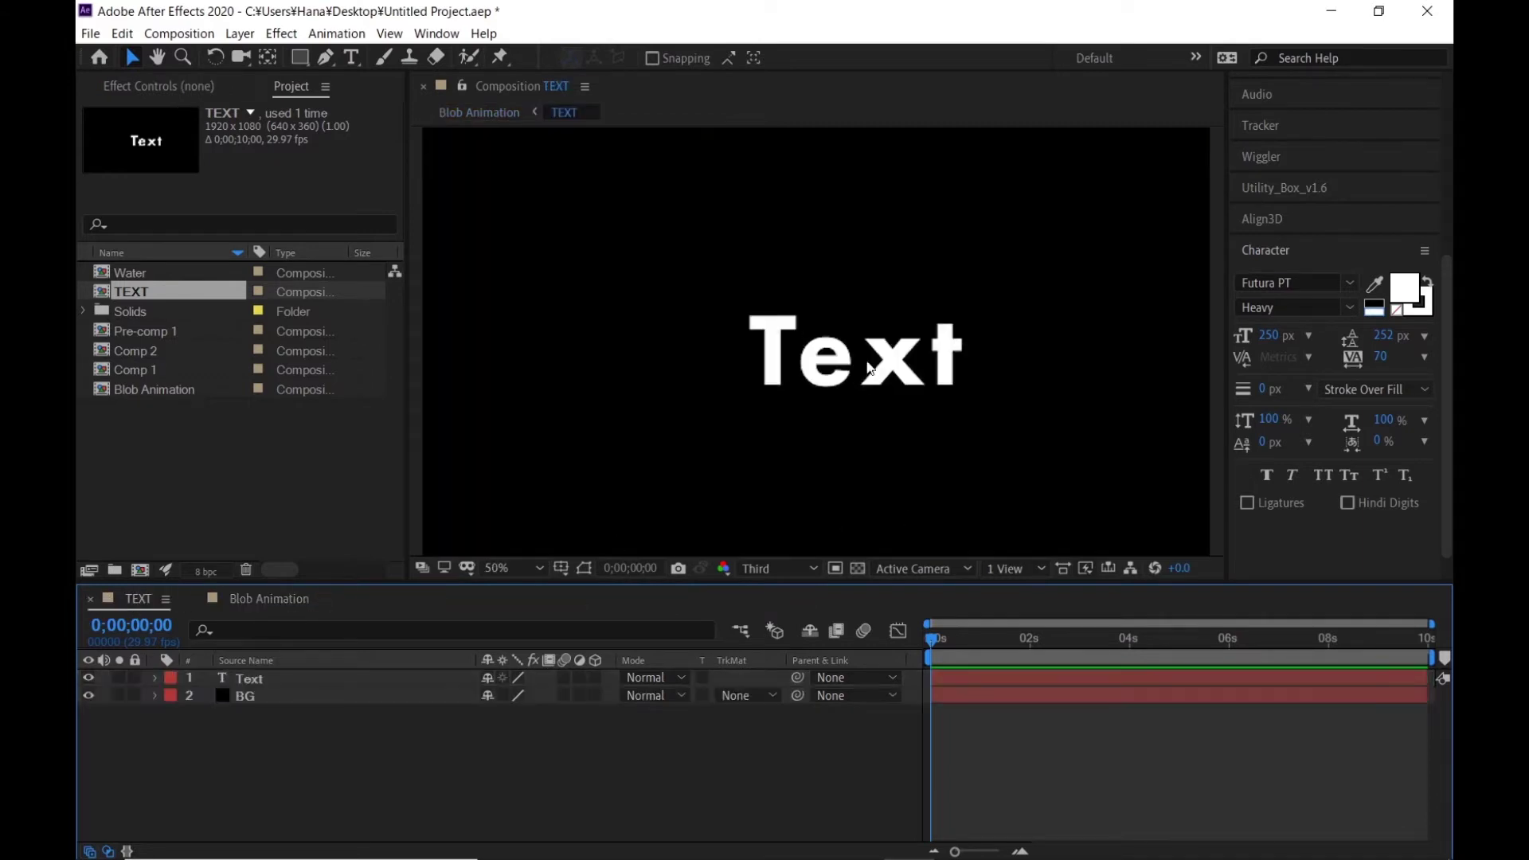
scroll(859, 362, down, 1)
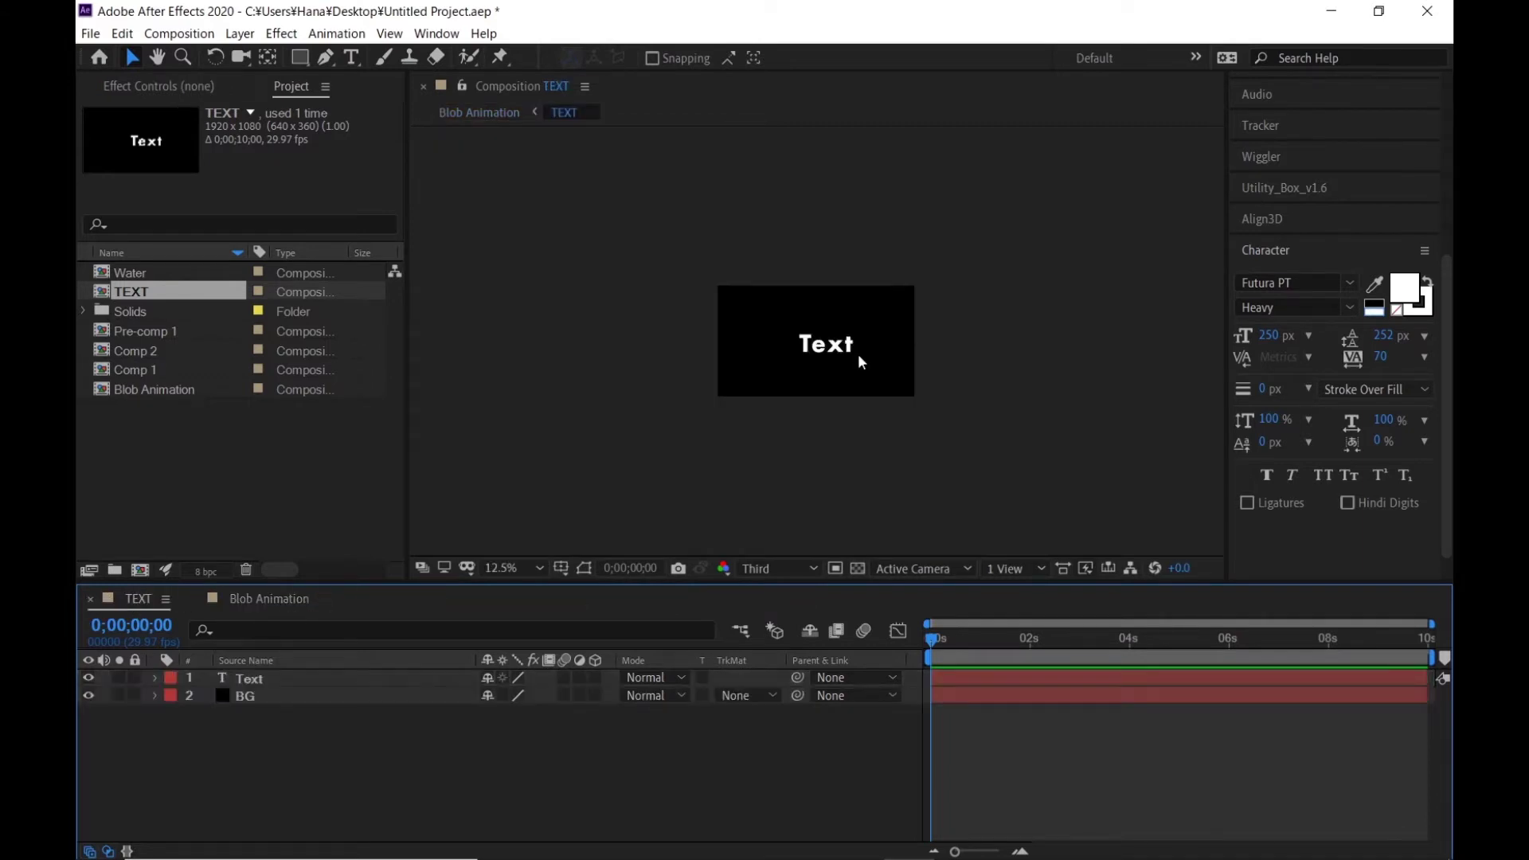
double_click(356, 678)
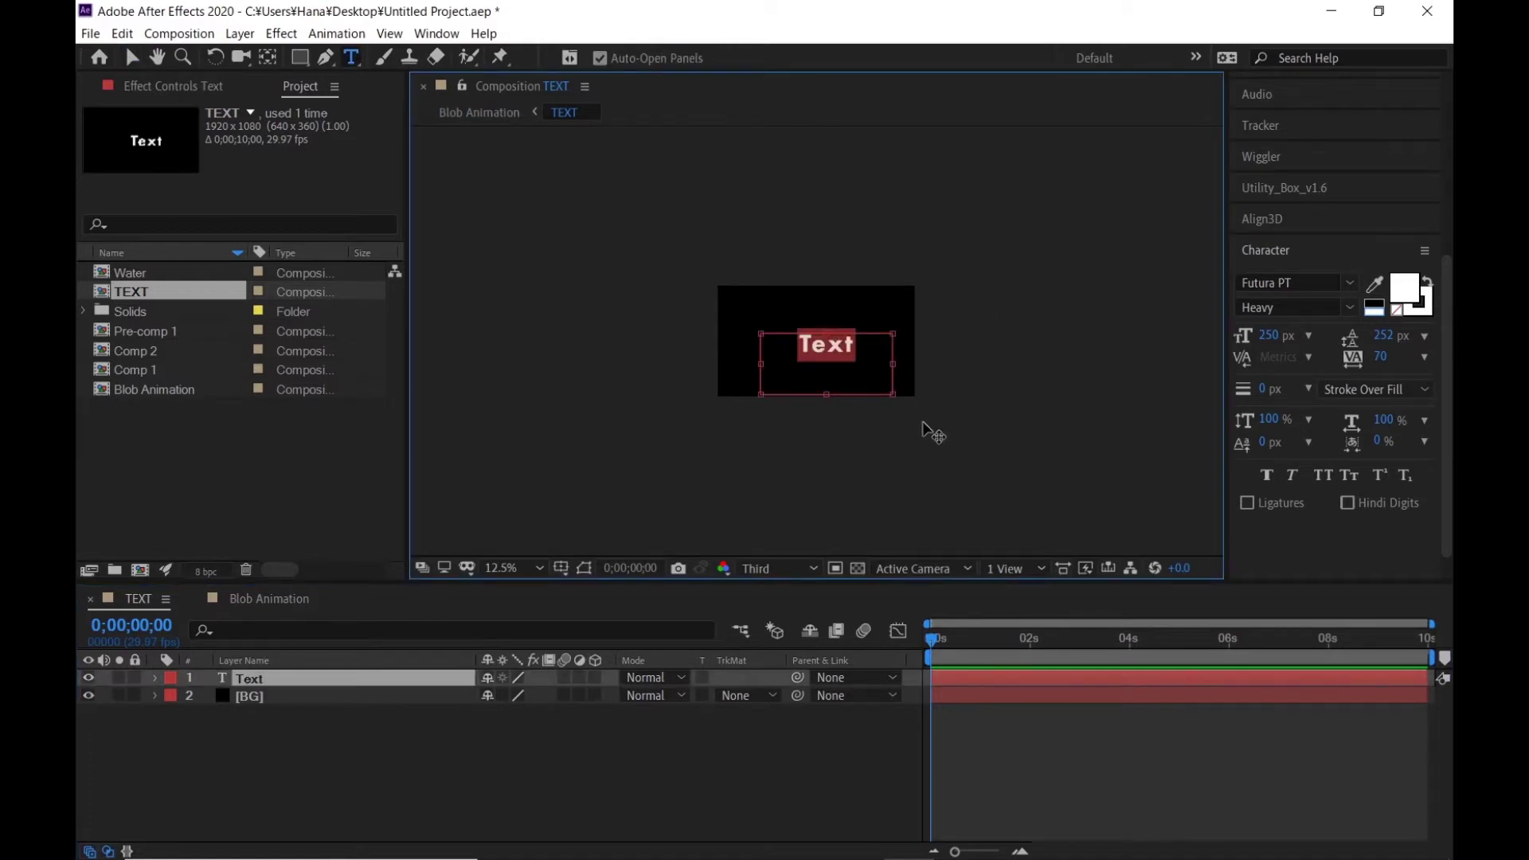
scroll(1307, 241, down, 1)
scroll(1302, 247, down, 1)
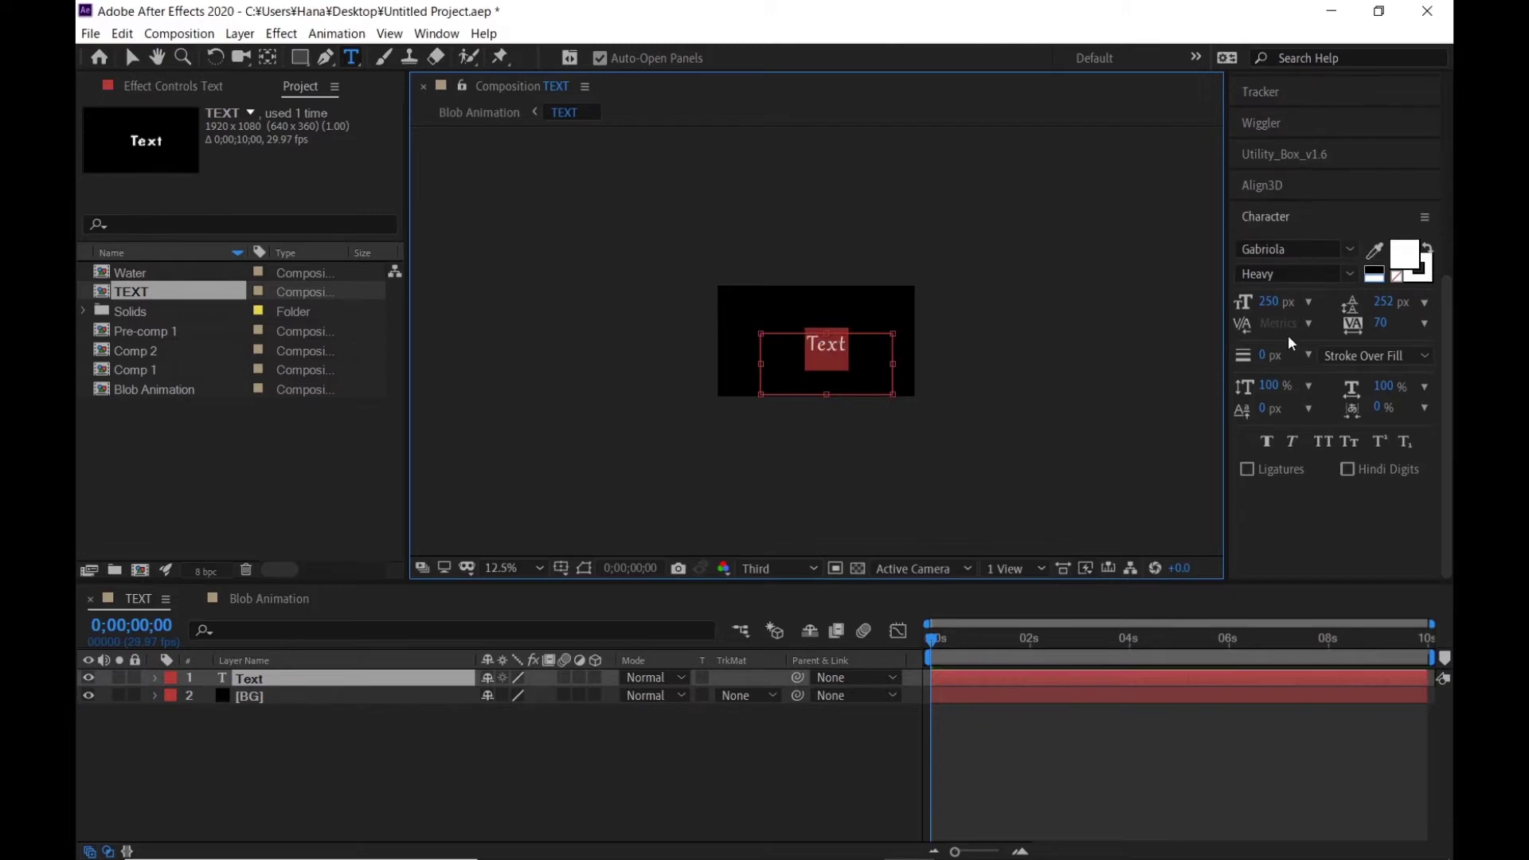
scroll(1274, 331, up, 5)
click(1388, 168)
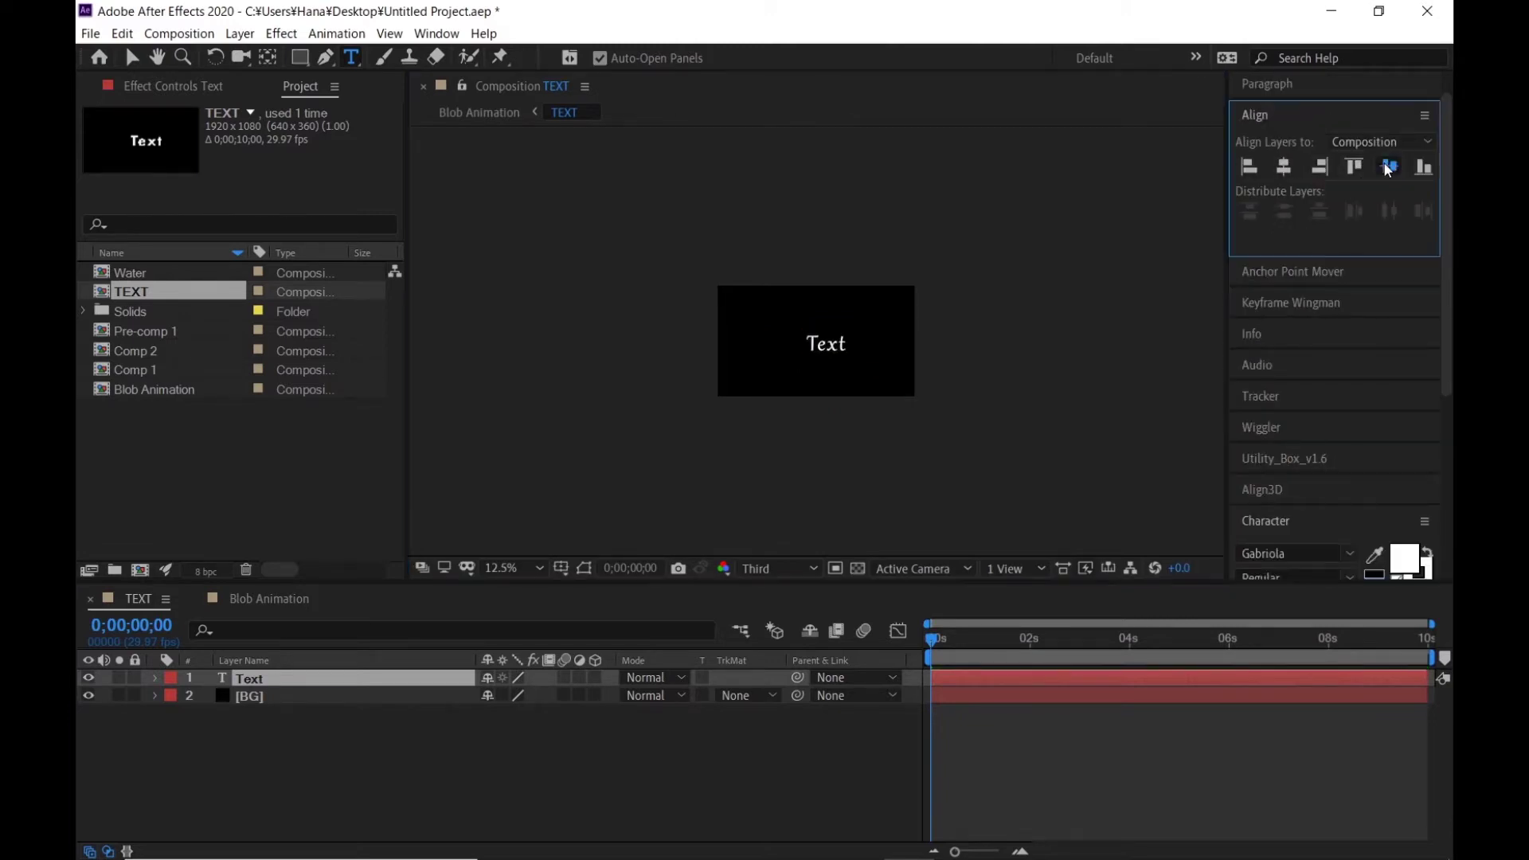
key(ctrl+z)
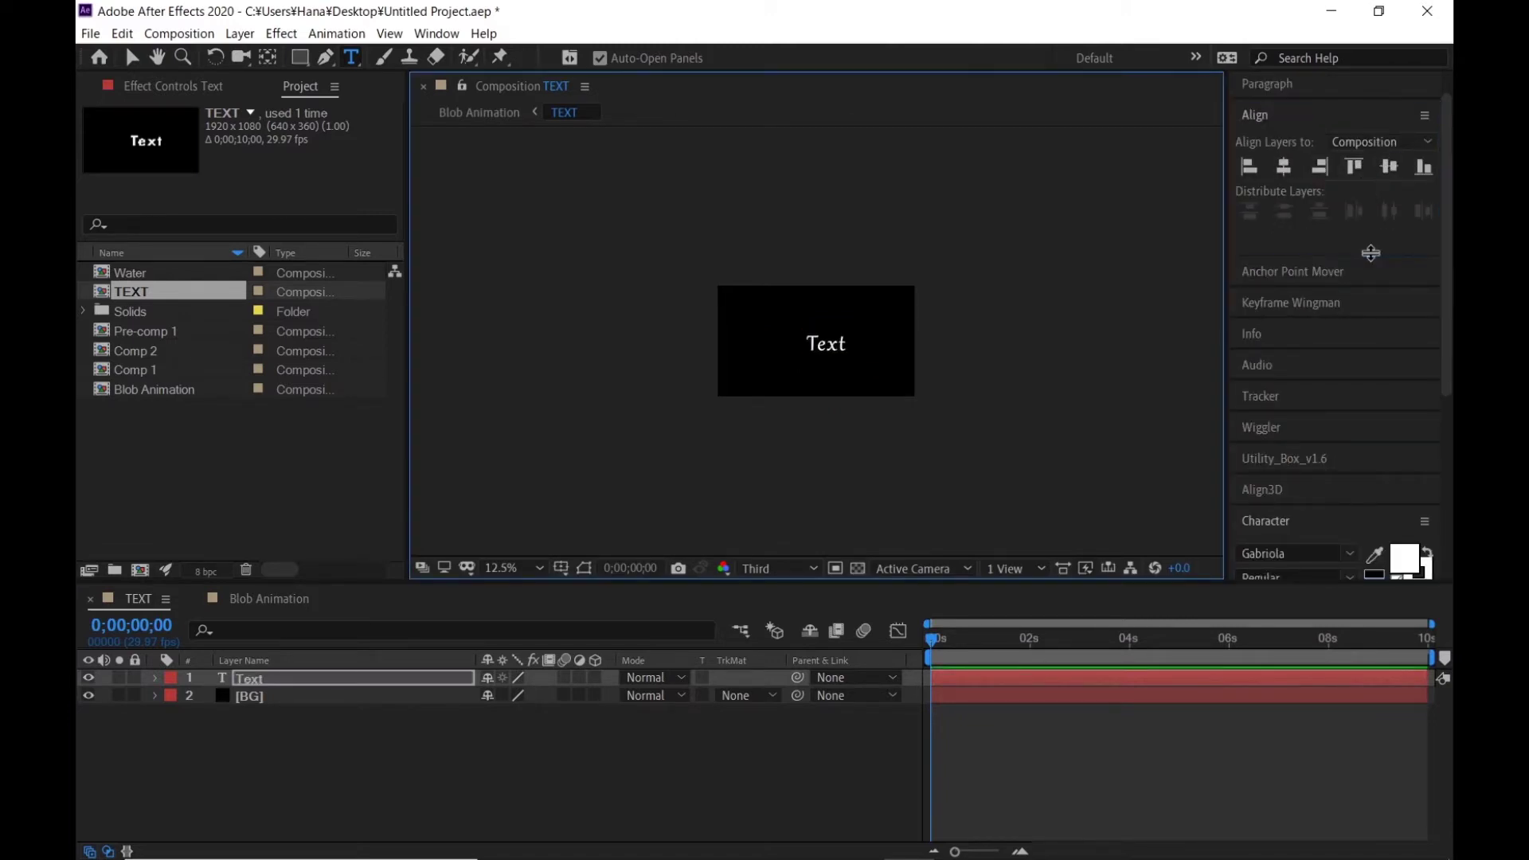
key(ctrl+z)
Step: Centre the Text layer horizontally and return to the Blob Animation comp
click(402, 680)
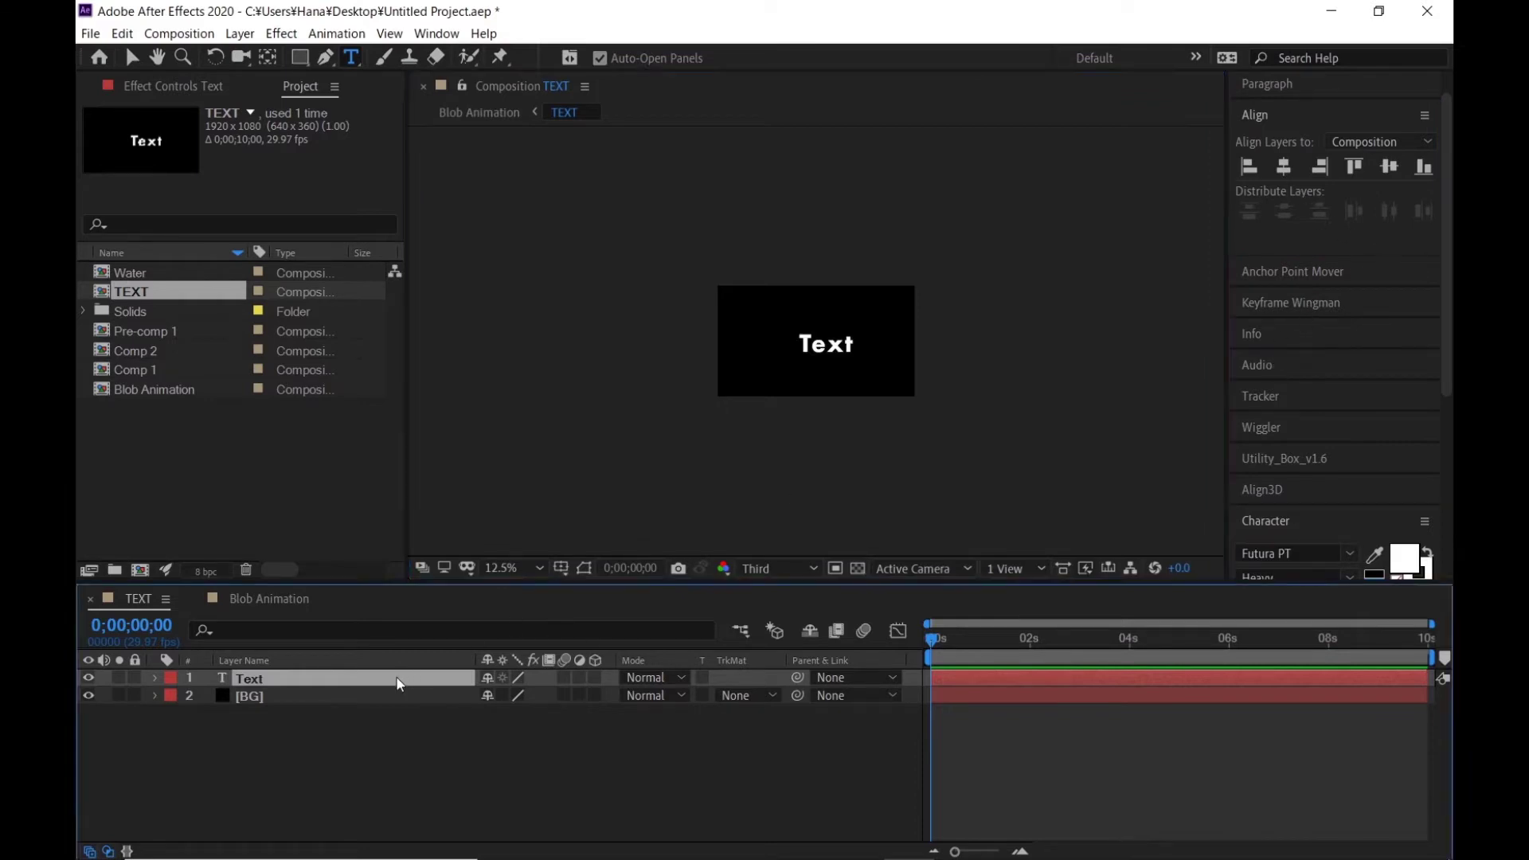
click(1283, 167)
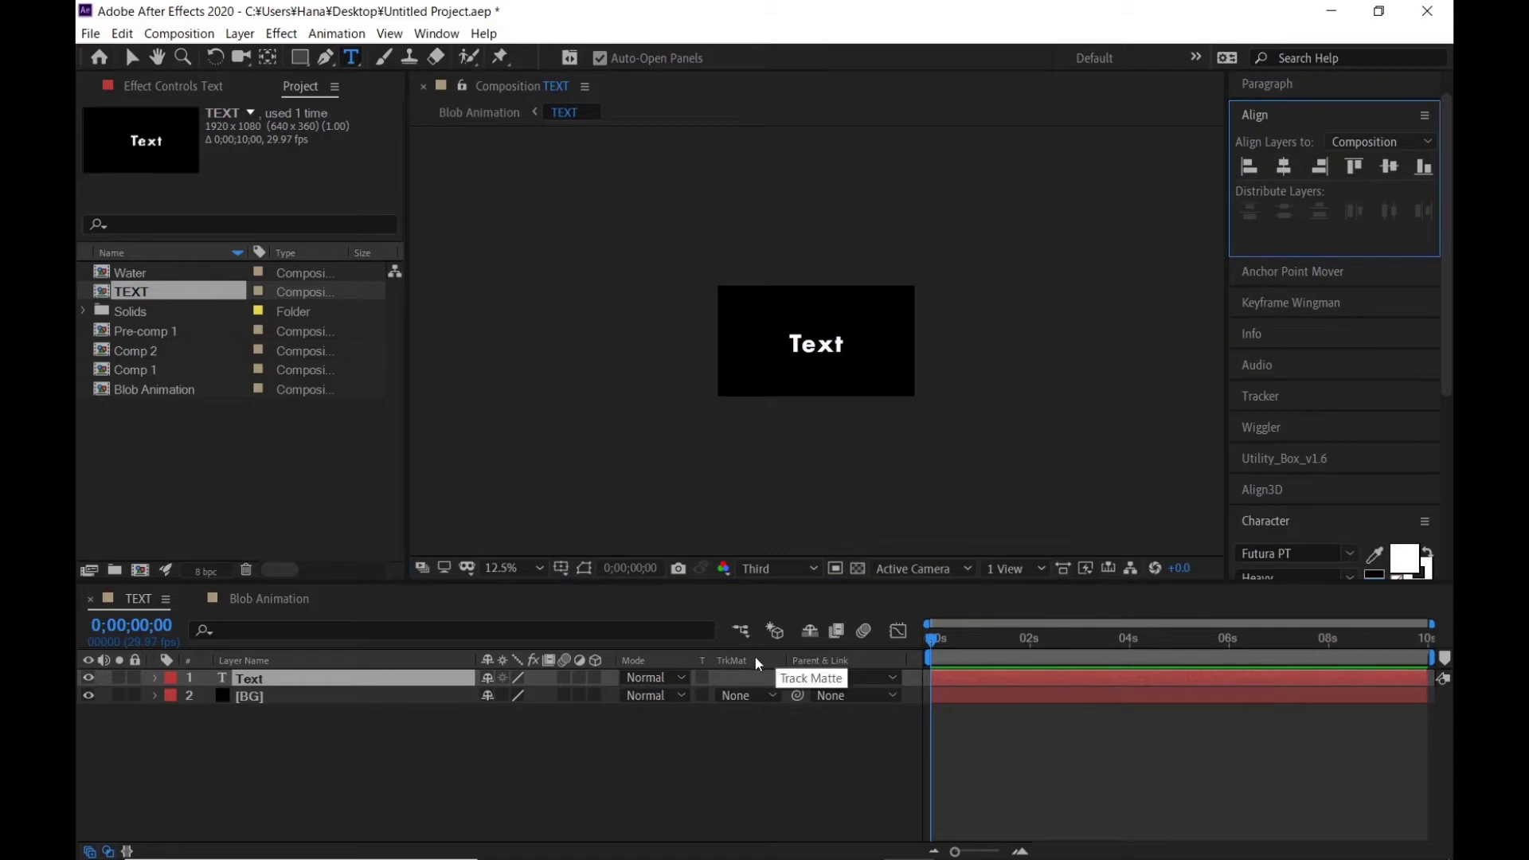
click(626, 766)
click(278, 594)
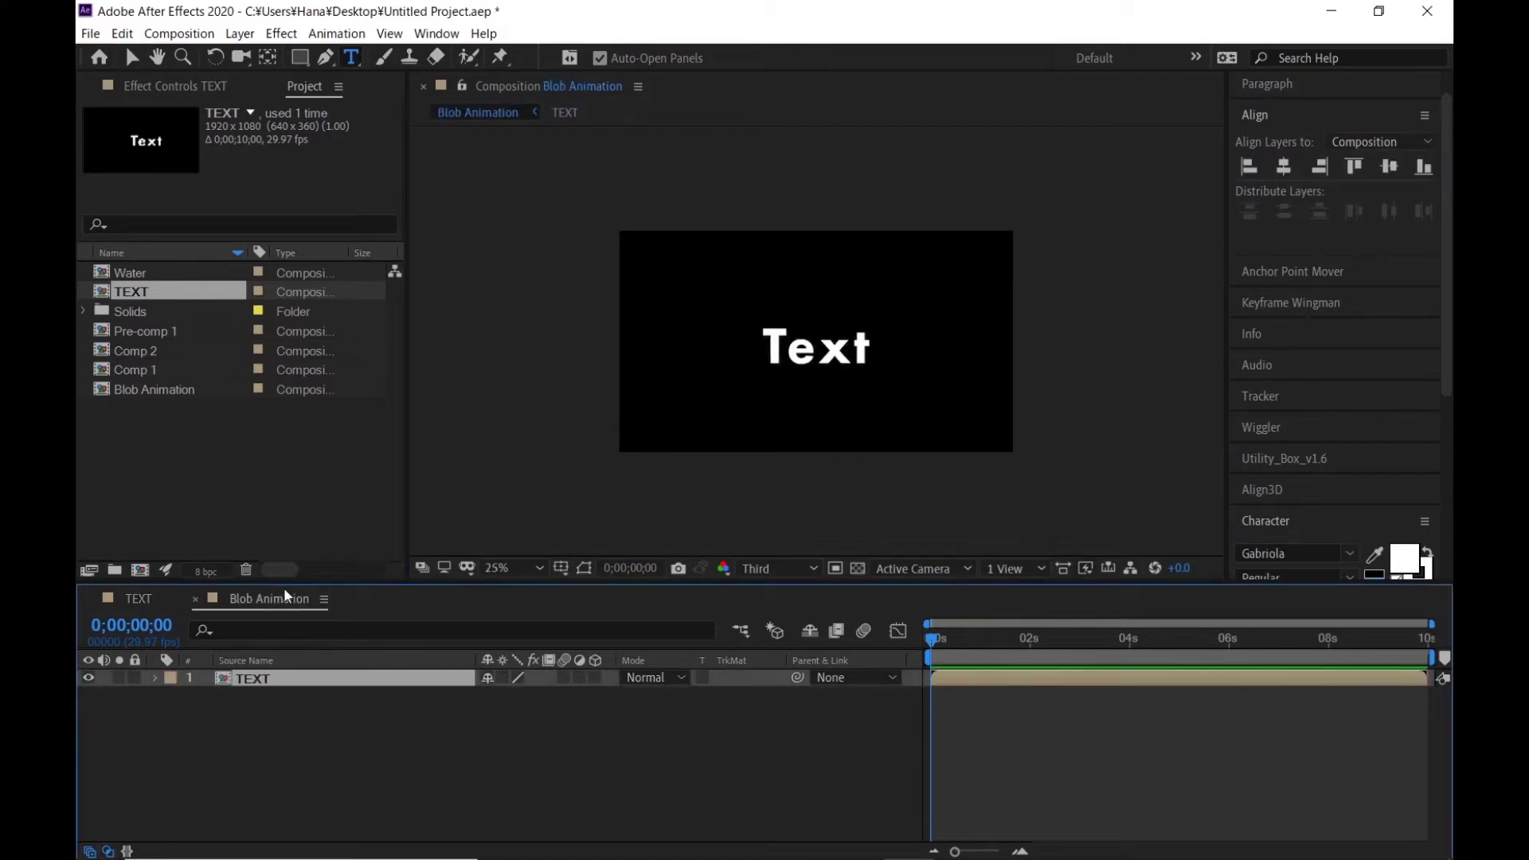
Step: Search 'cc m' in Effects & Presets and apply CC Mr. Mercury to the TEXT layer
click(675, 733)
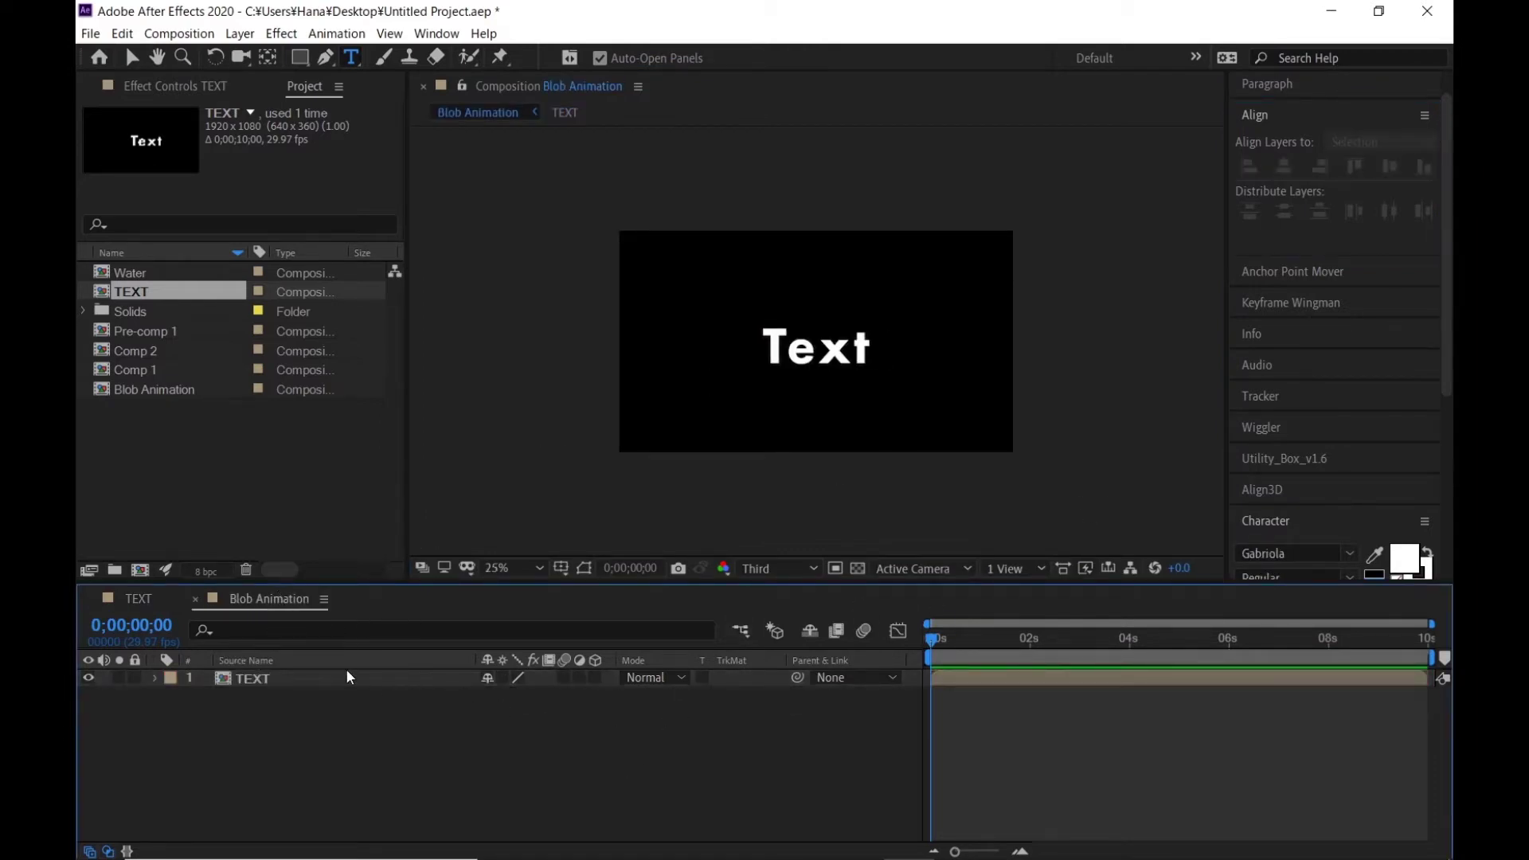
click(292, 679)
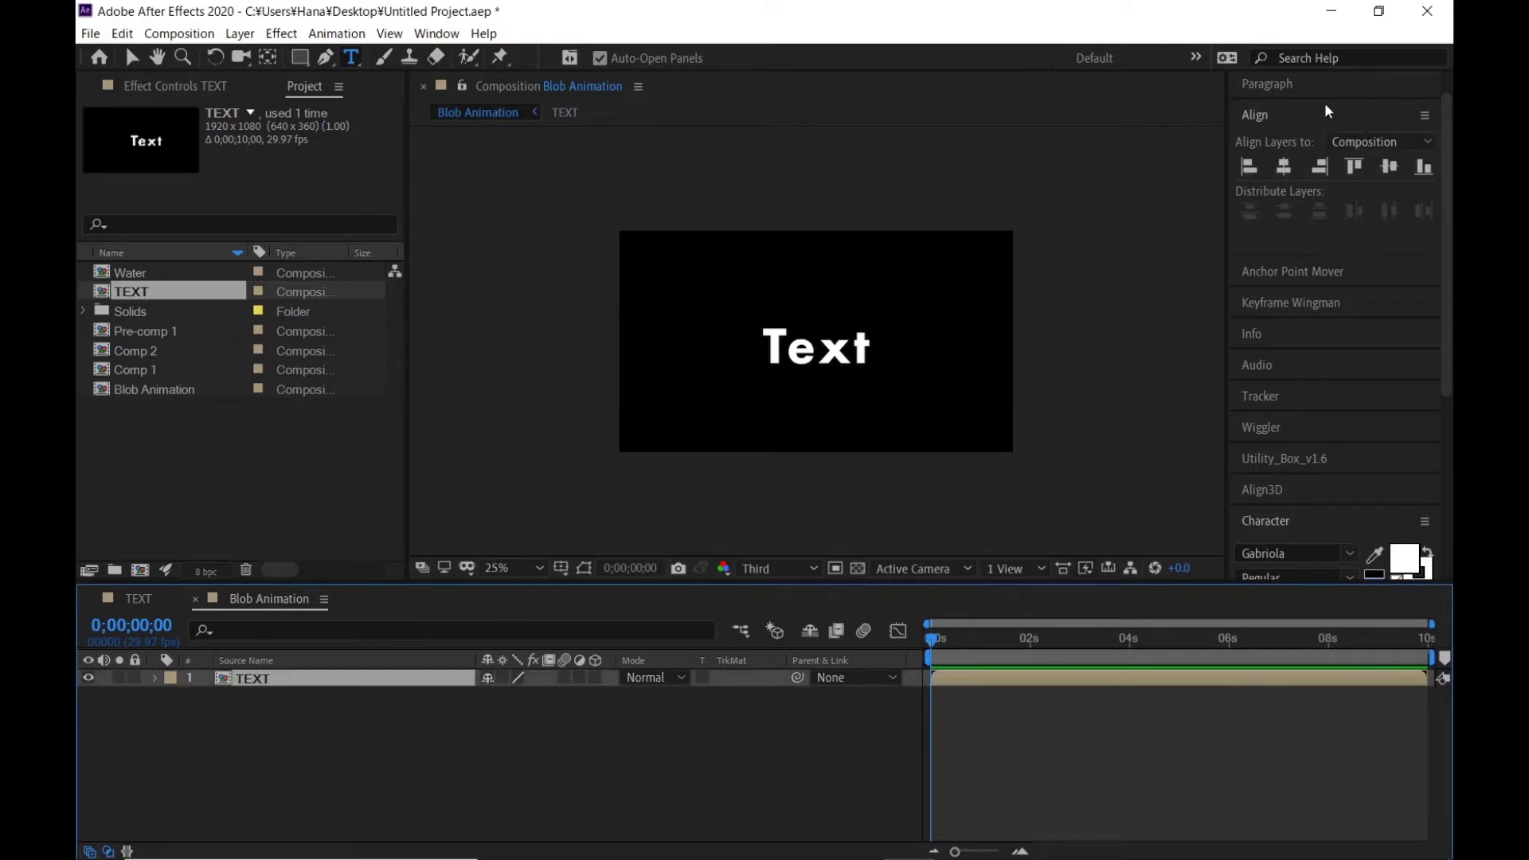
scroll(1306, 159, up, 3)
click(1303, 83)
click(1307, 114)
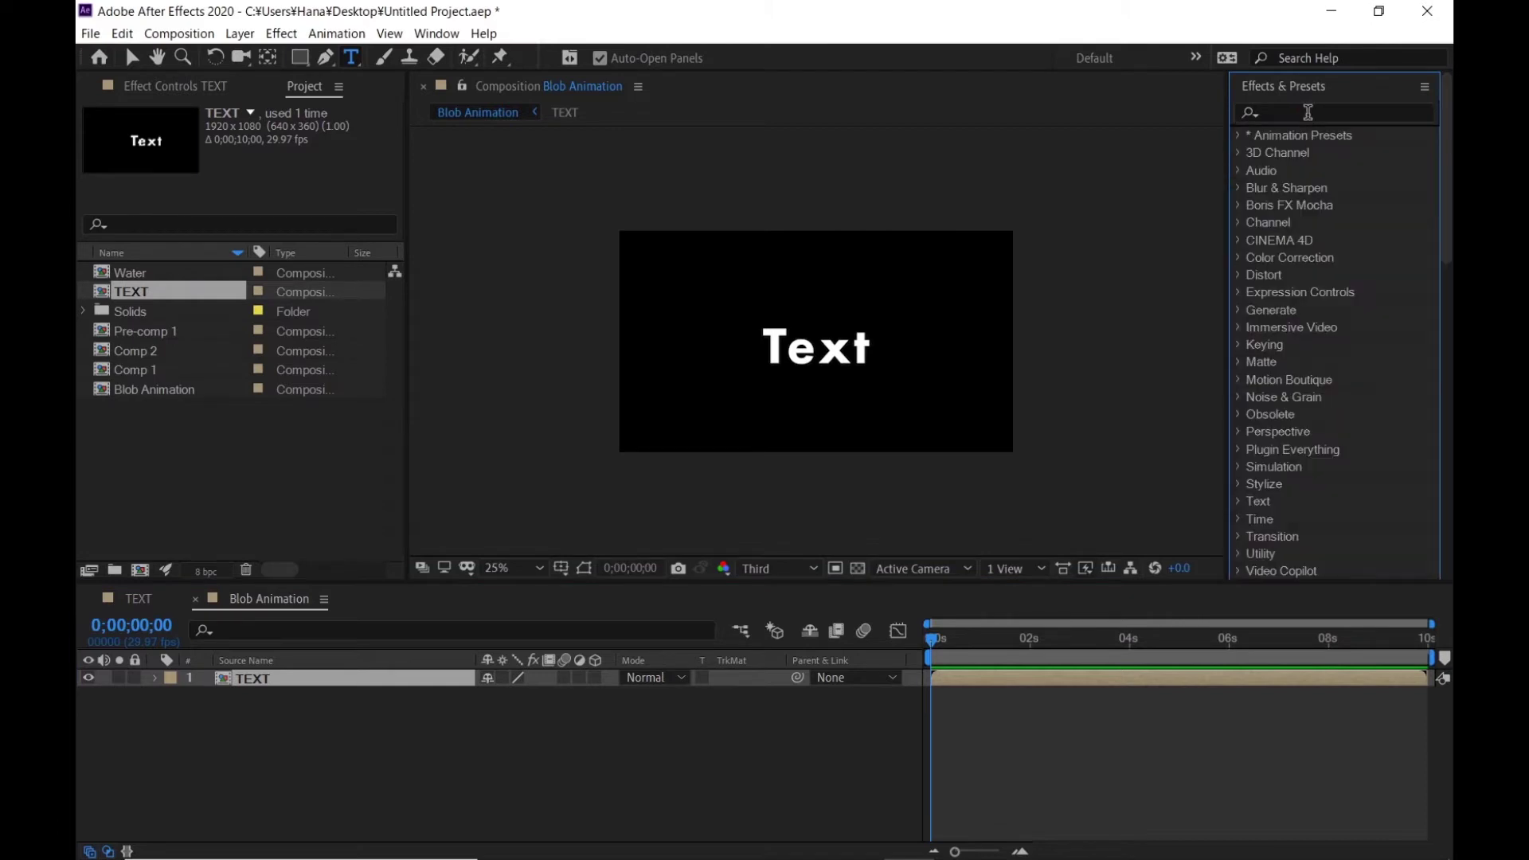
text(mr)
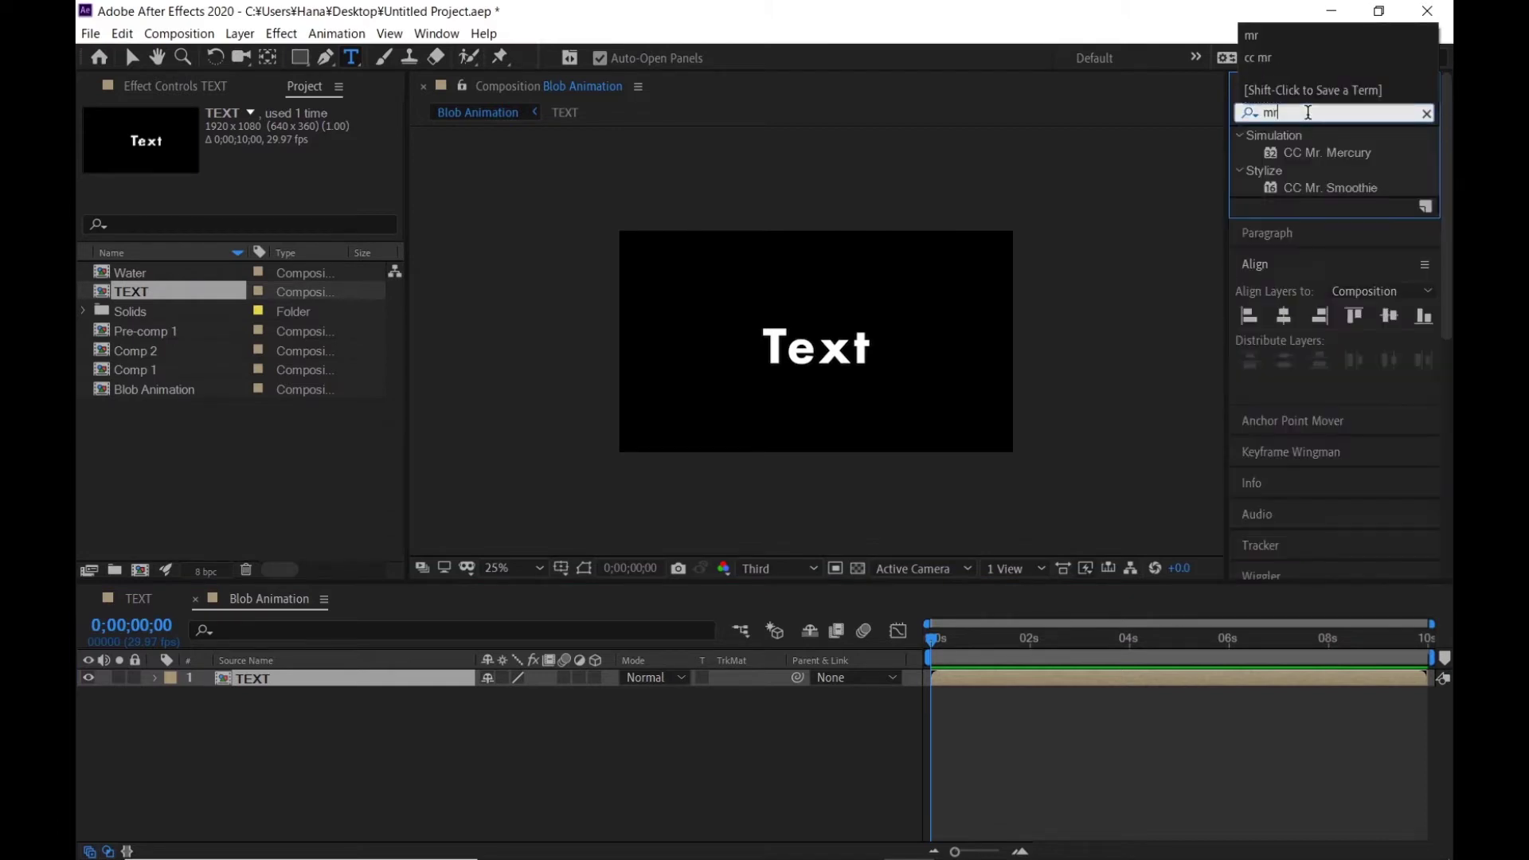
key(BackSpace)
key(BackSpace)
key(BackSpace)
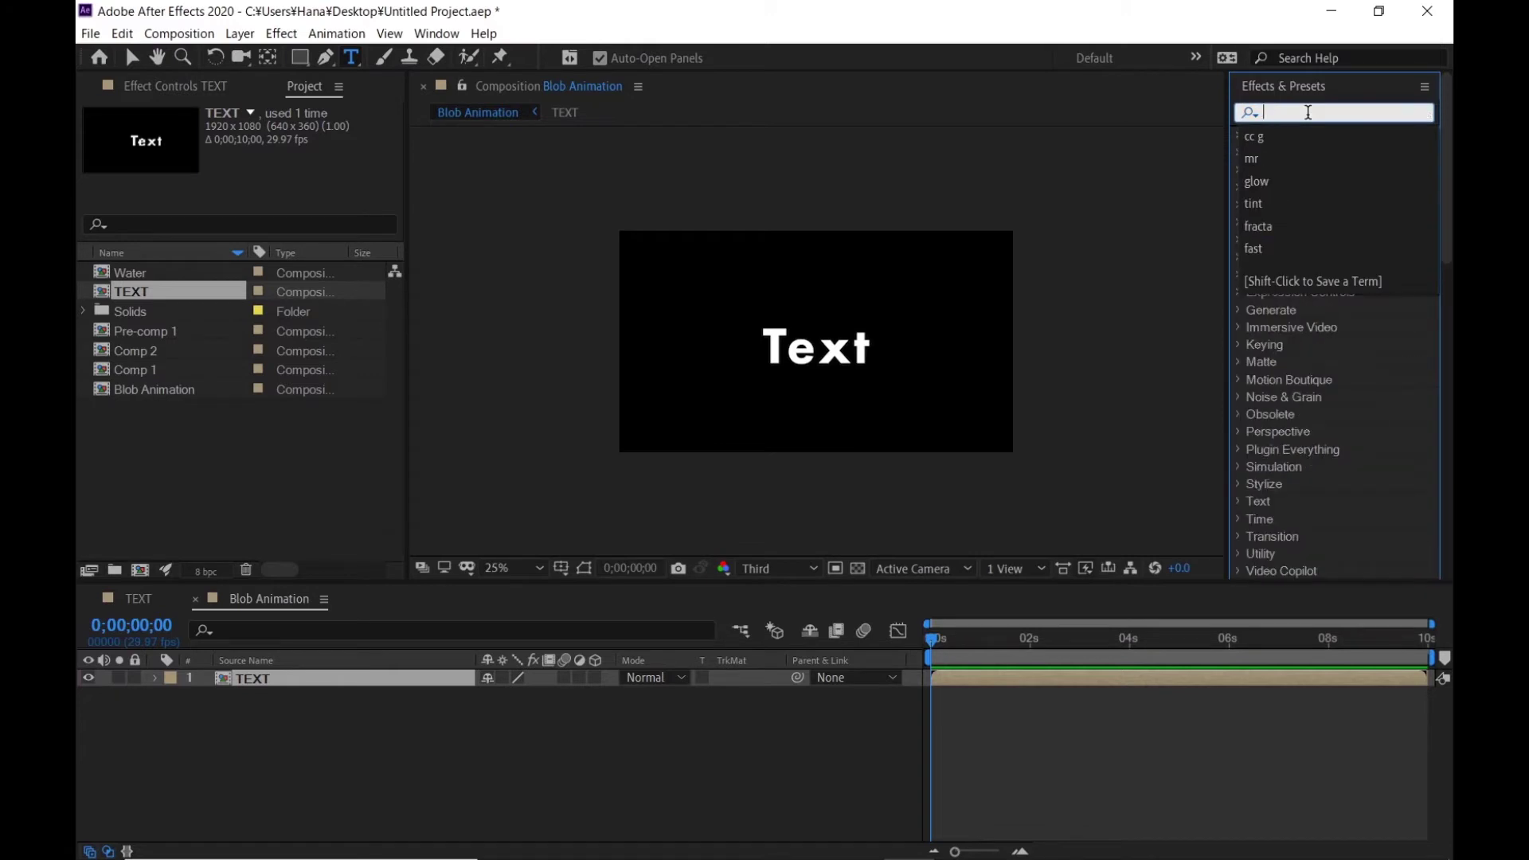
text(cc m)
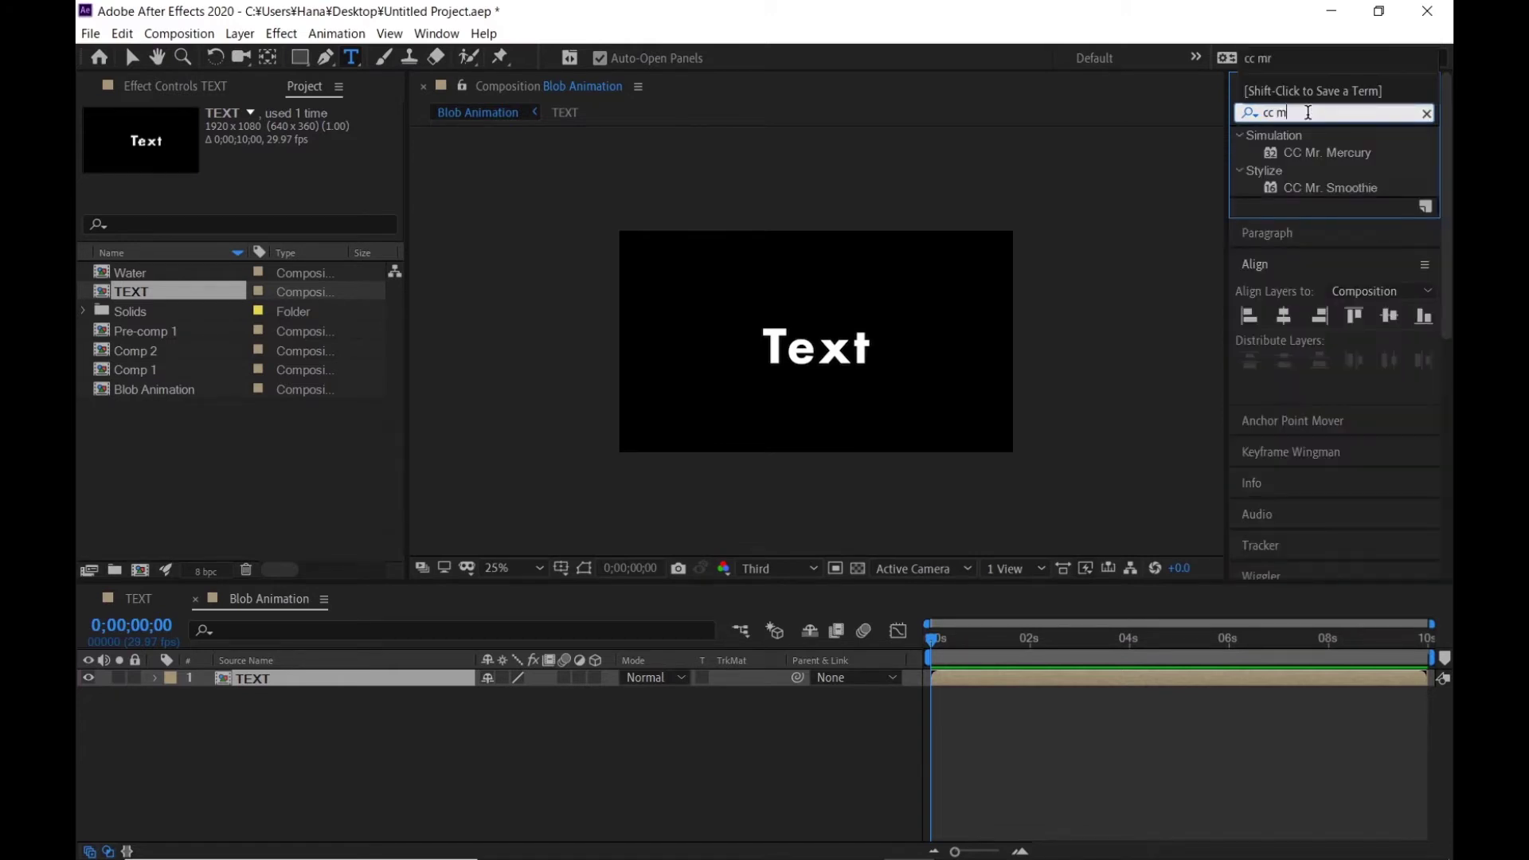
drag(1325, 144, 795, 327)
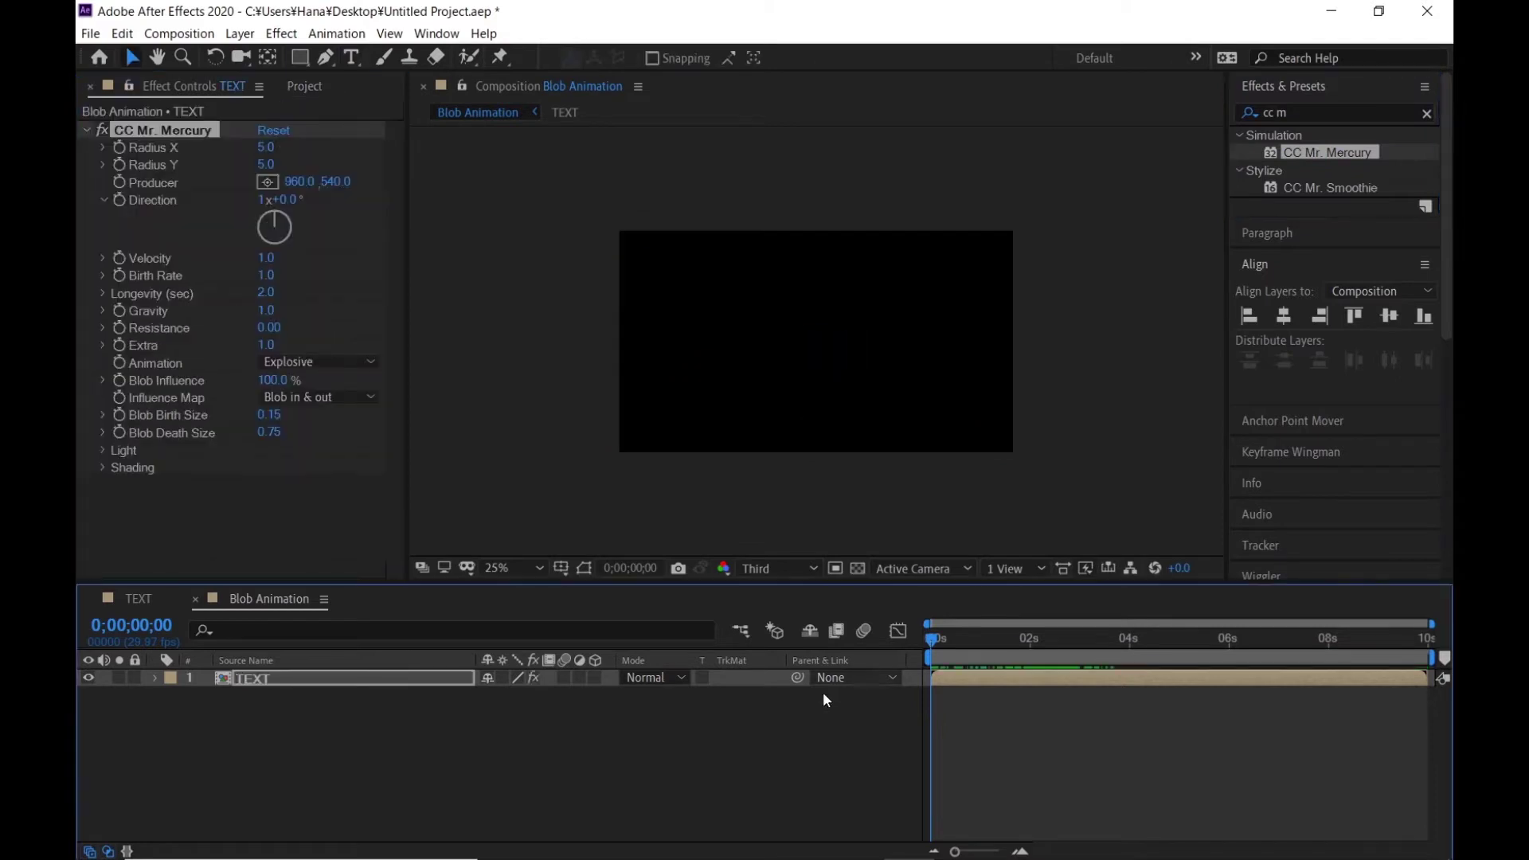
click(782, 719)
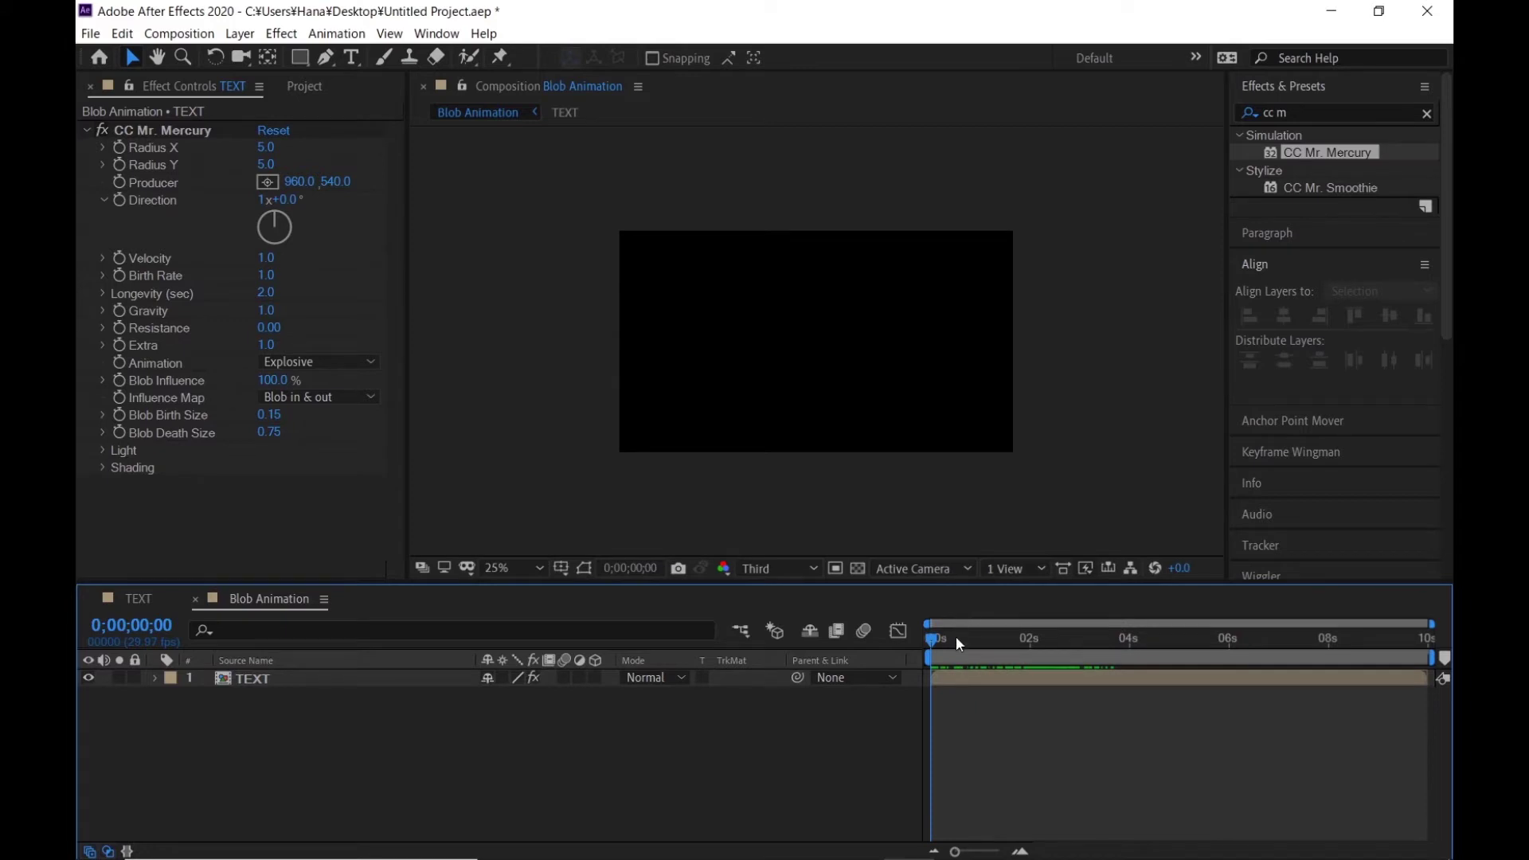
Step: Preview the blob, then set Mercury Radius X to 240 and Radius Y to 250
key(space)
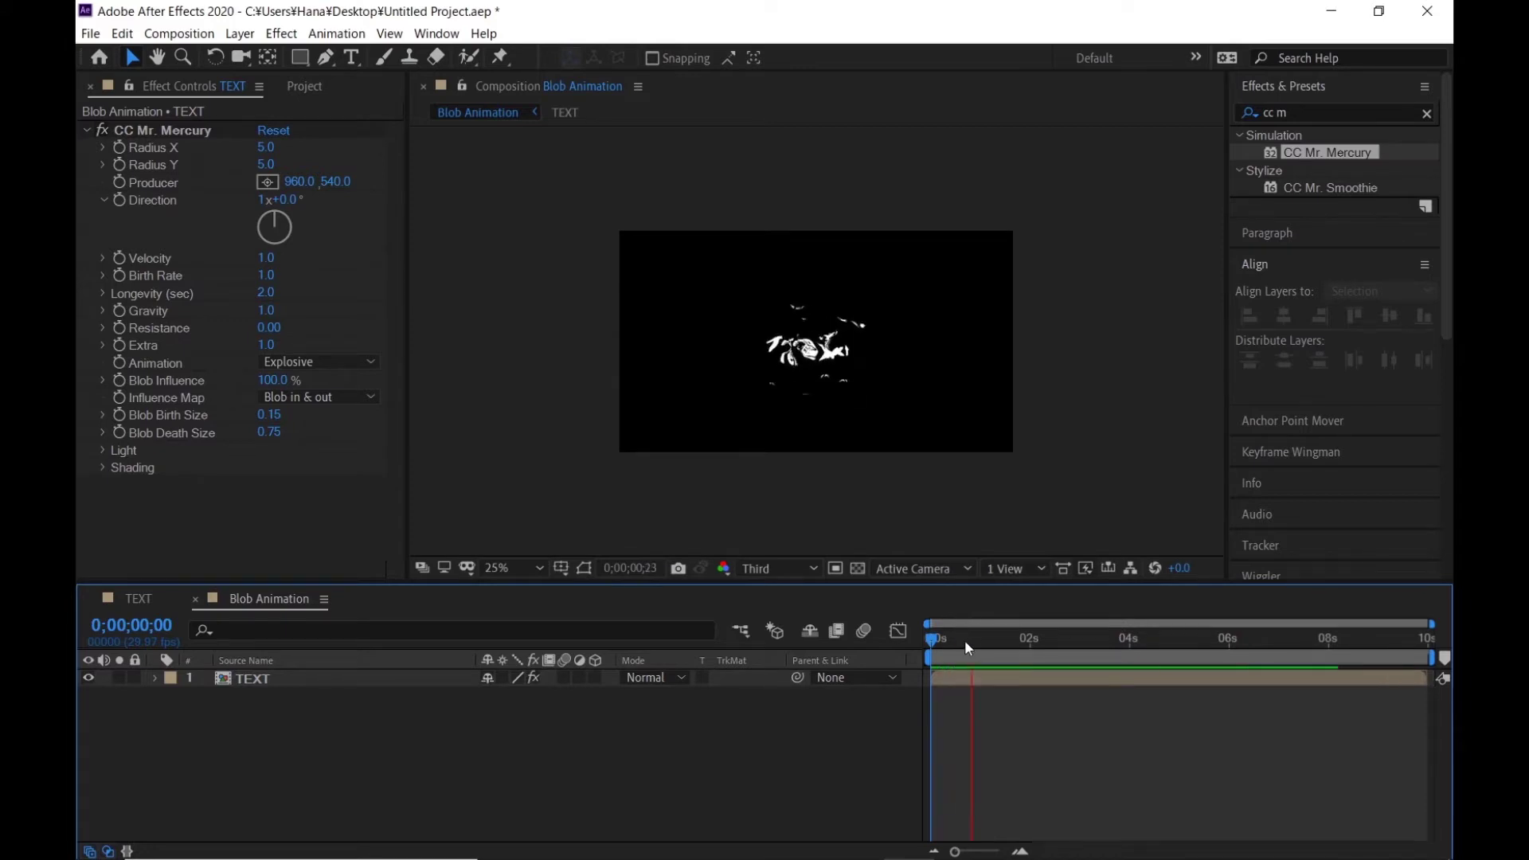
key(space)
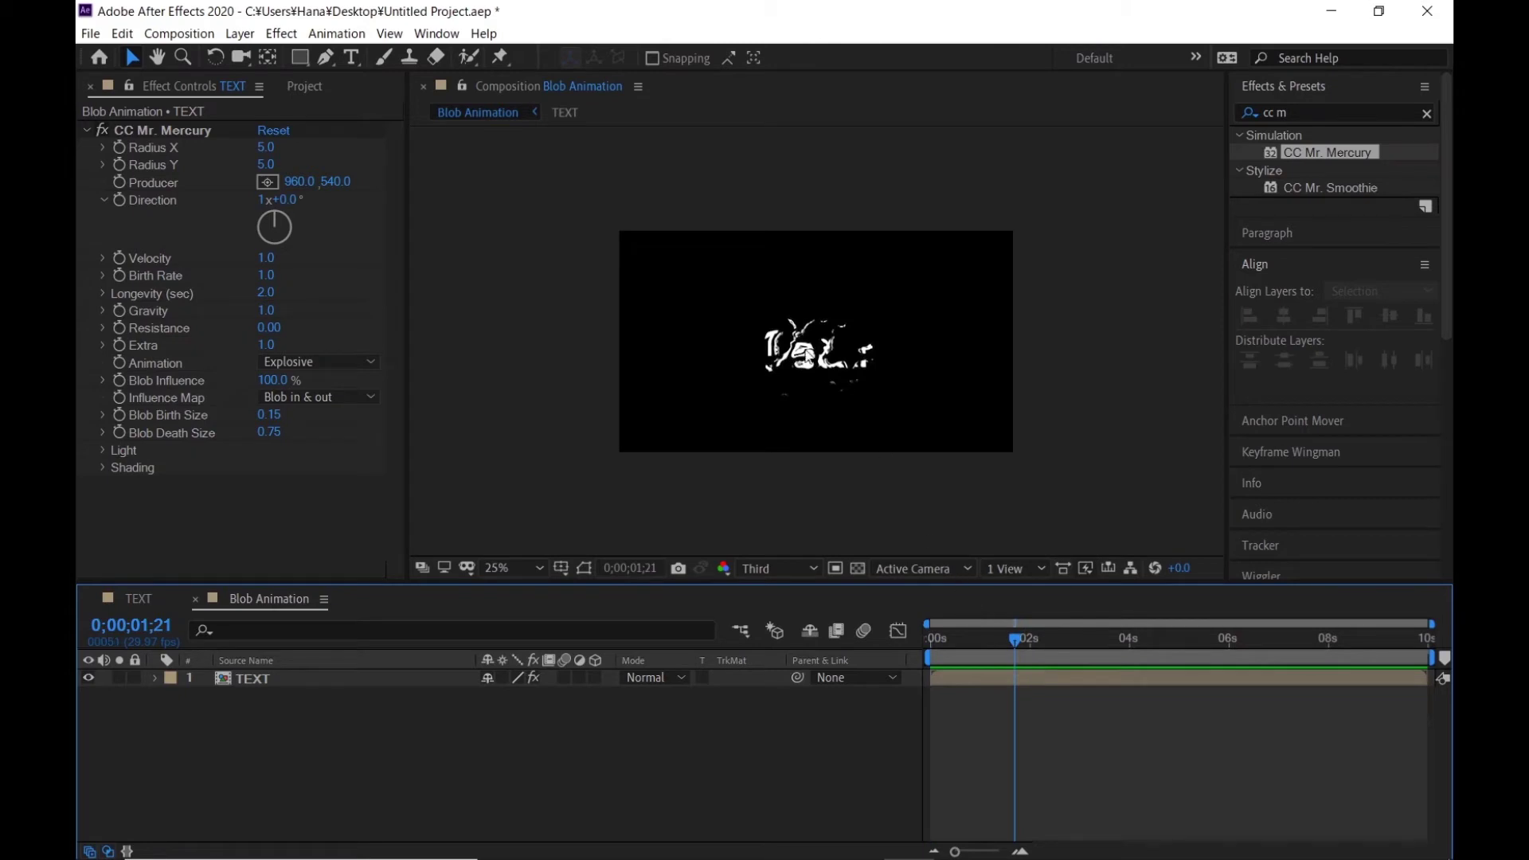
click(265, 149)
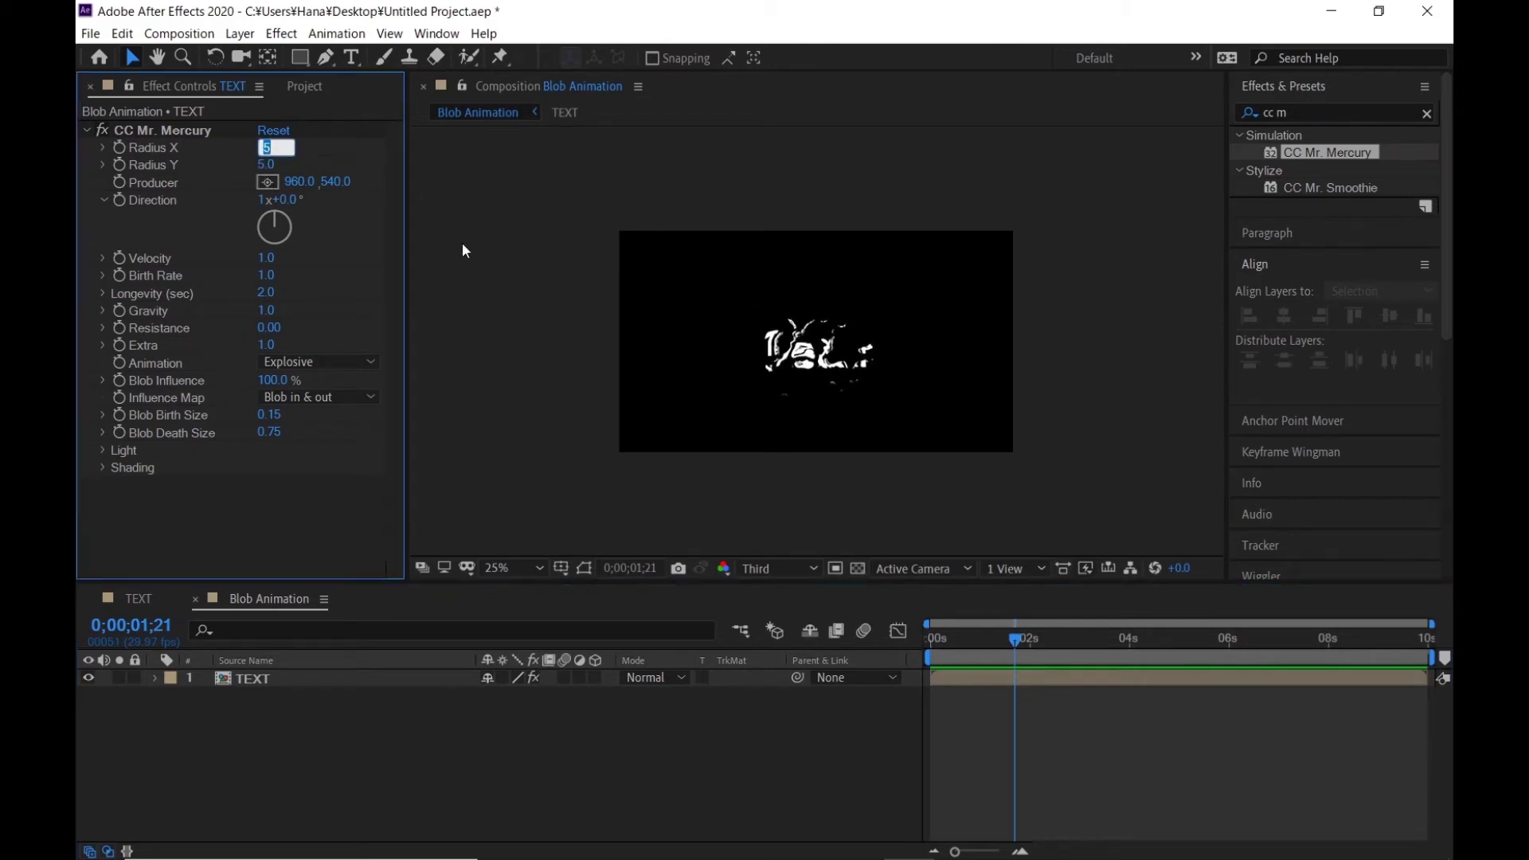
text(240)
key(Return)
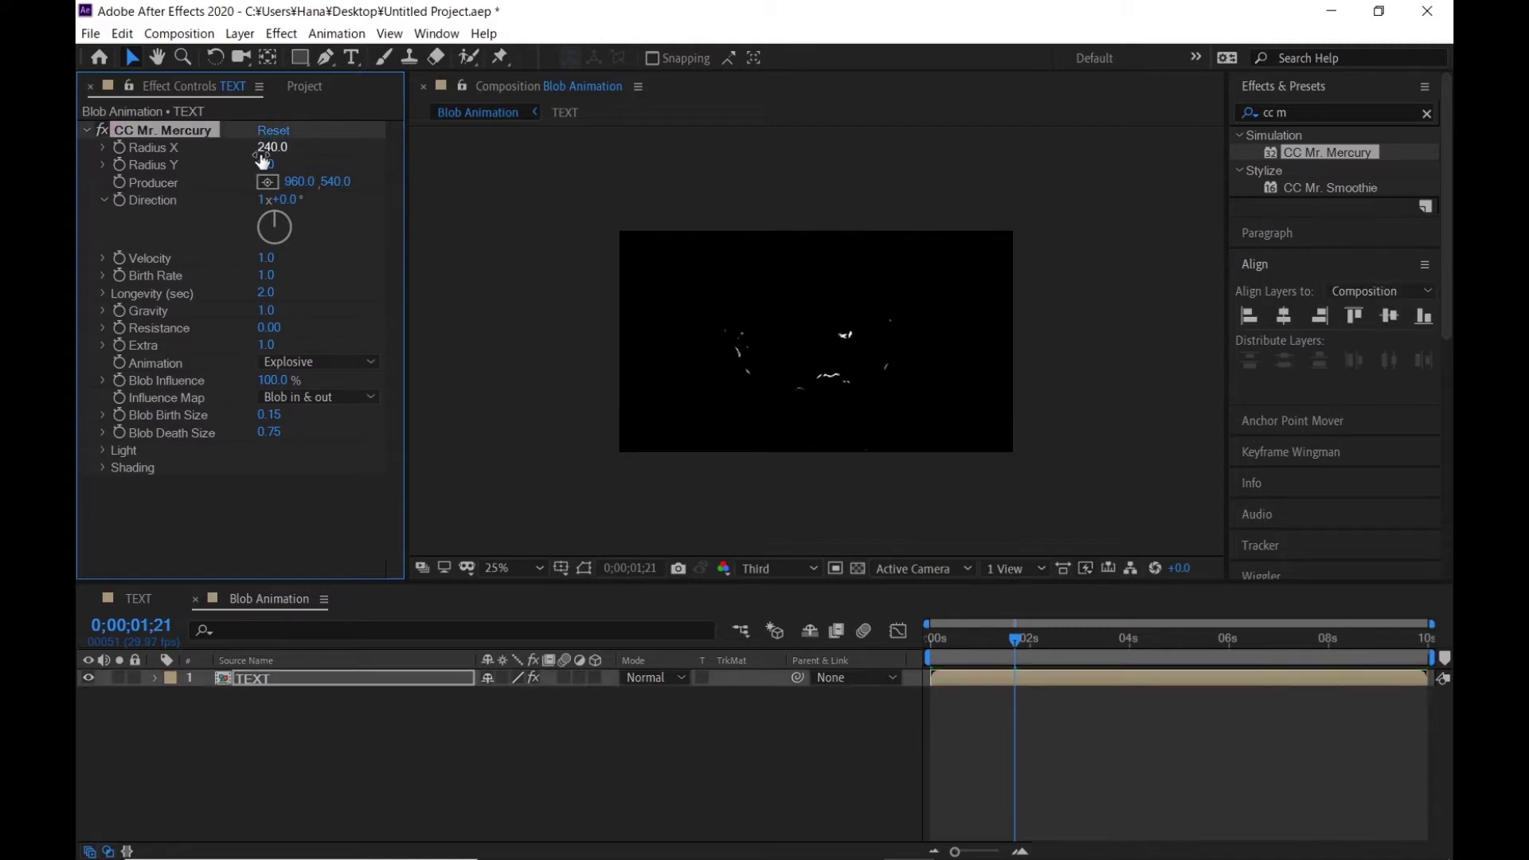
click(263, 162)
text(2)
text(40)
key(Return)
Step: Set producer Y to 960, Velocity 2, Birth Rate 0.7 and Resistance 0.5
click(334, 181)
text(960)
key(Return)
click(266, 257)
text(2)
key(Return)
click(267, 275)
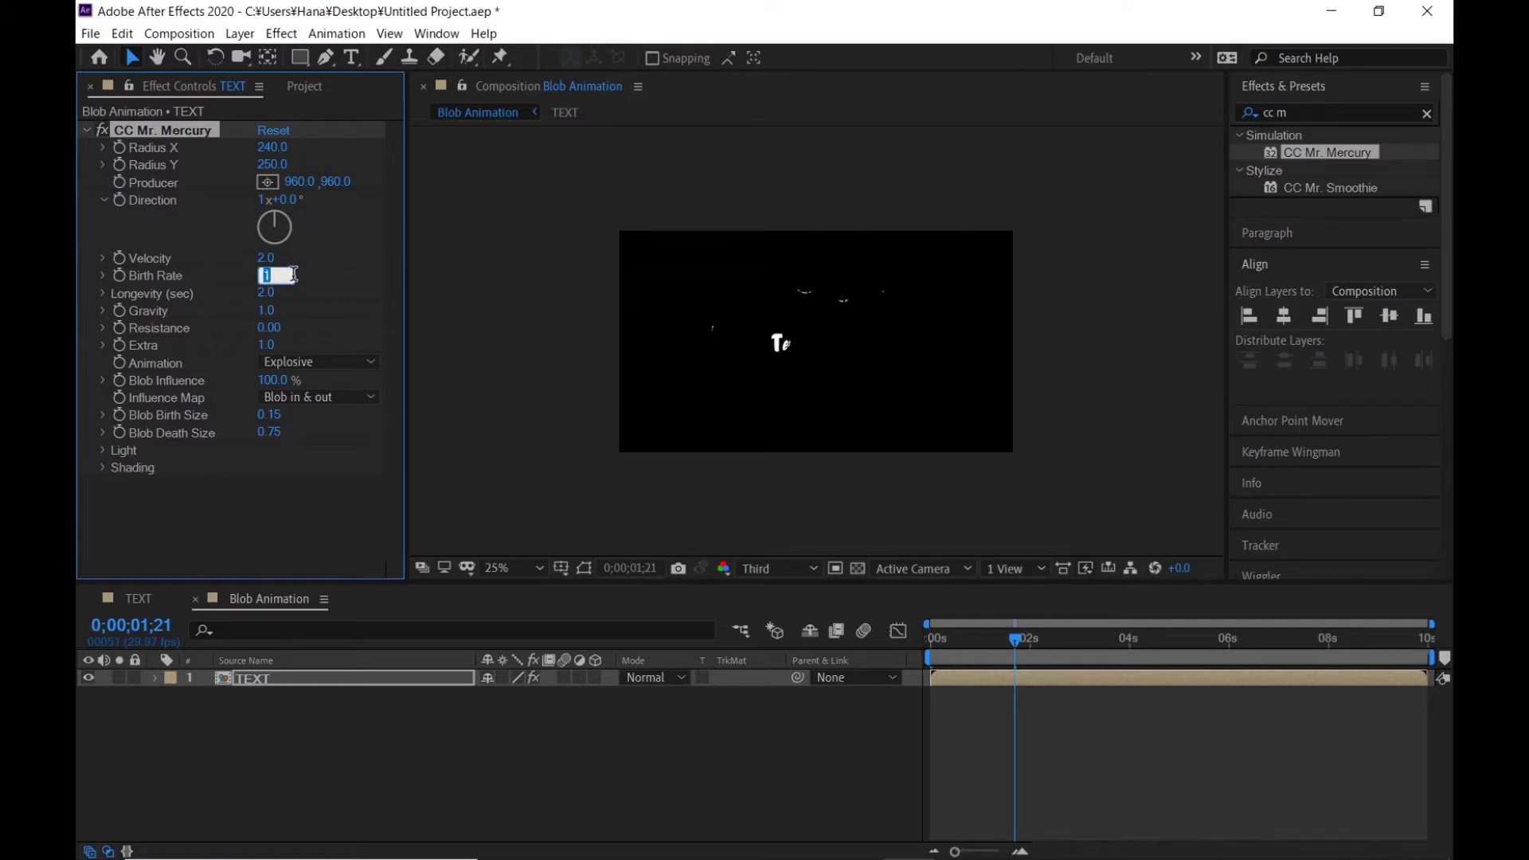
text(0.7)
key(Return)
text(0.5)
key(Return)
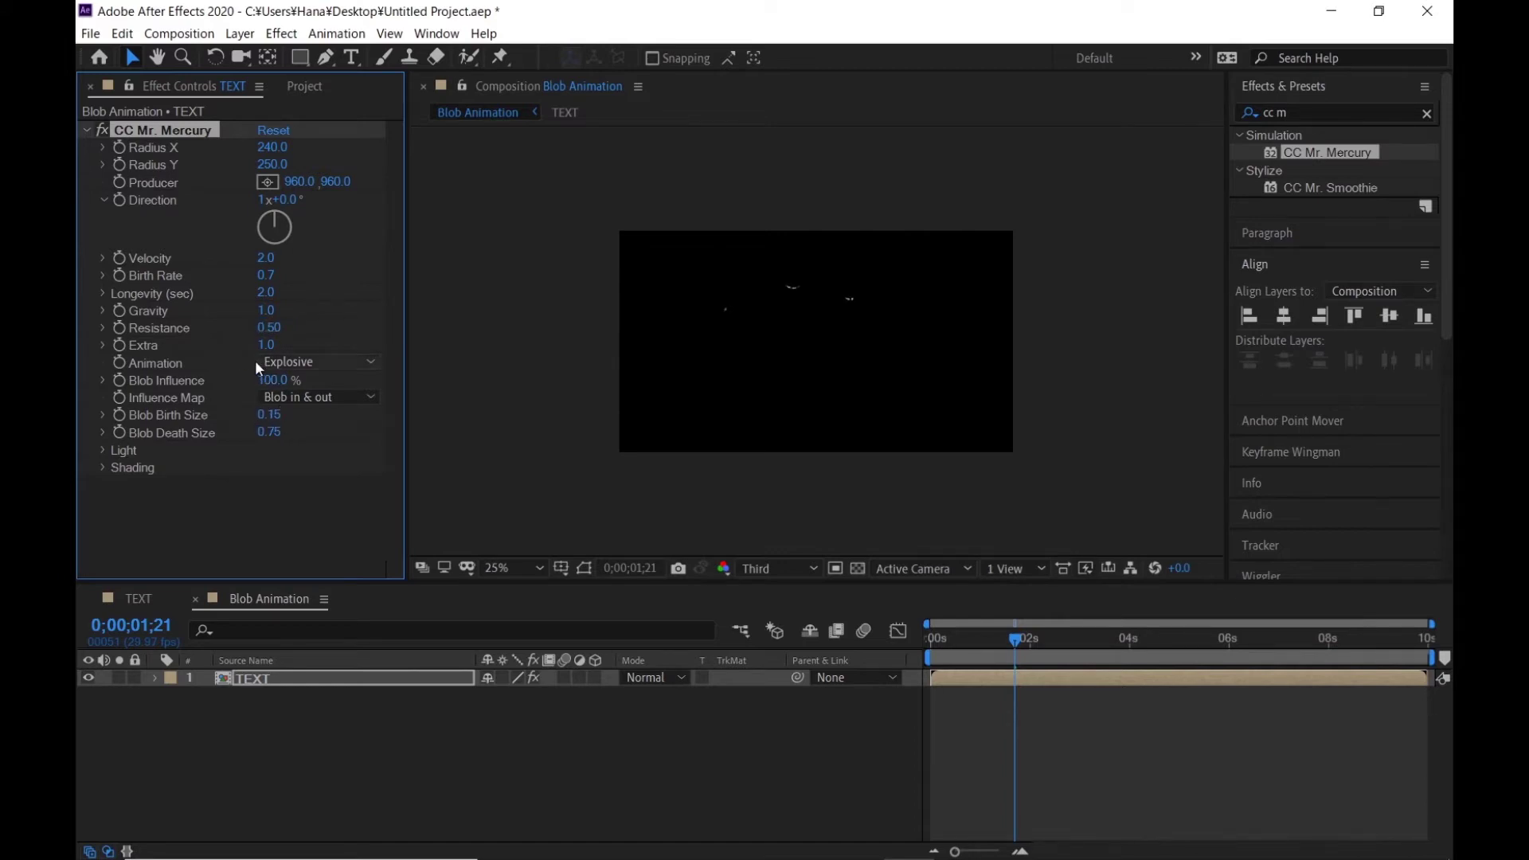
click(298, 360)
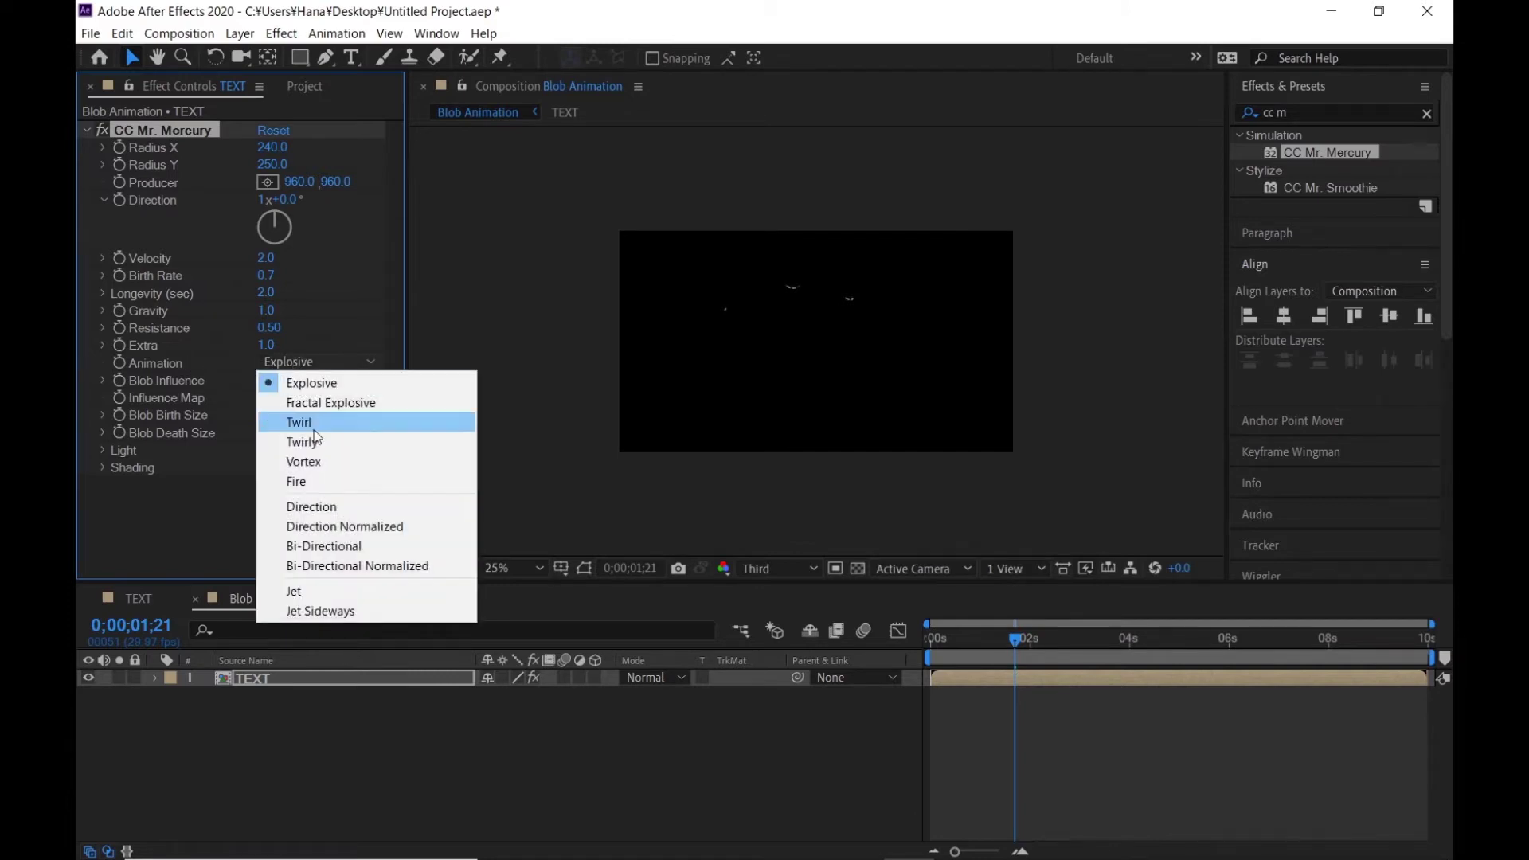
Step: Switch the Mercury animation to Fire and scrub to around 4.7 seconds
click(311, 482)
click(307, 485)
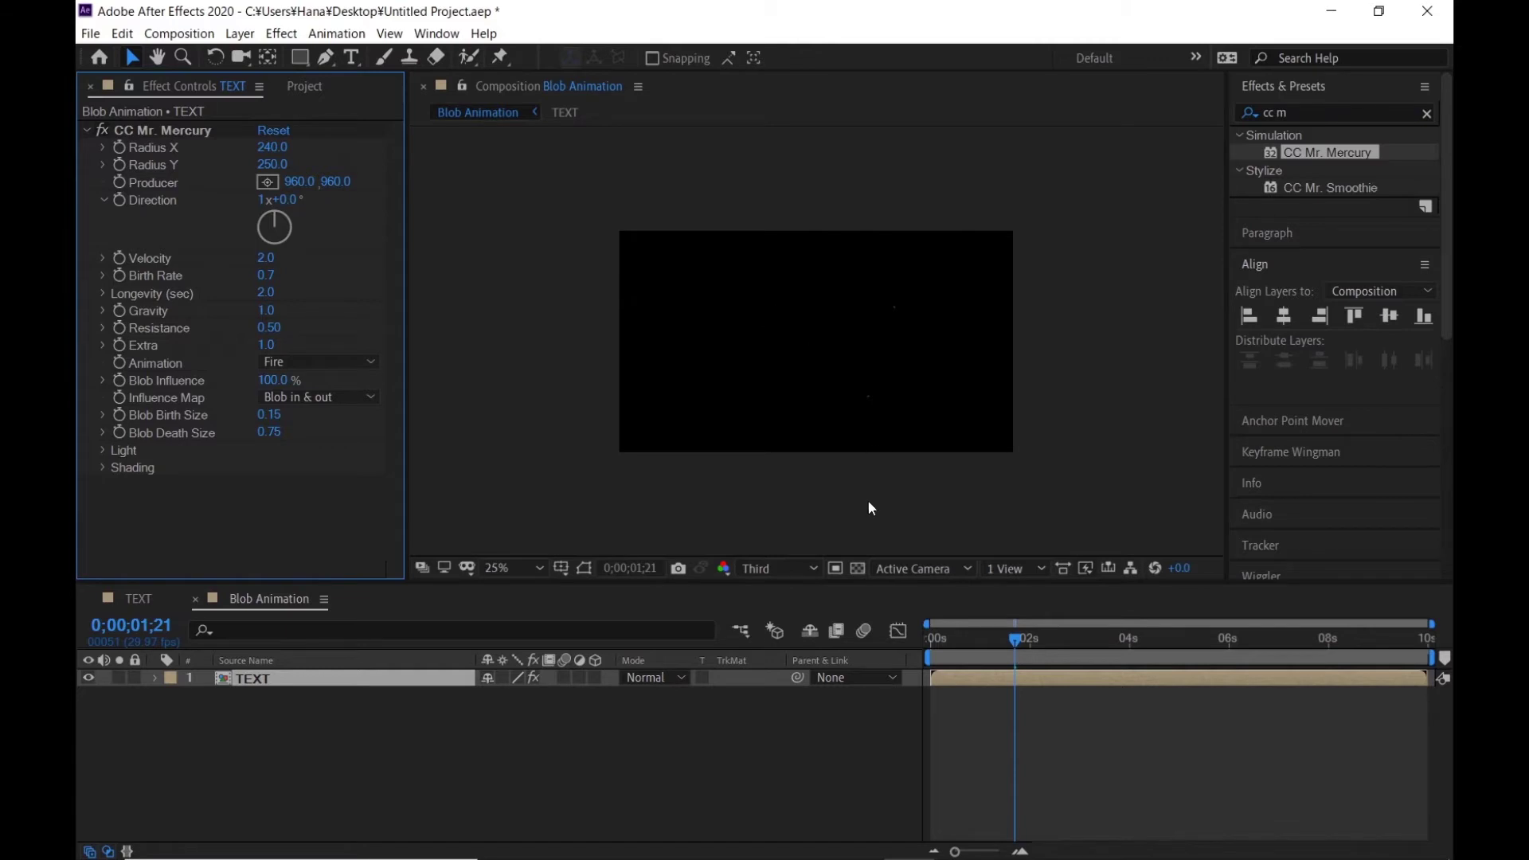
drag(1025, 639, 1294, 638)
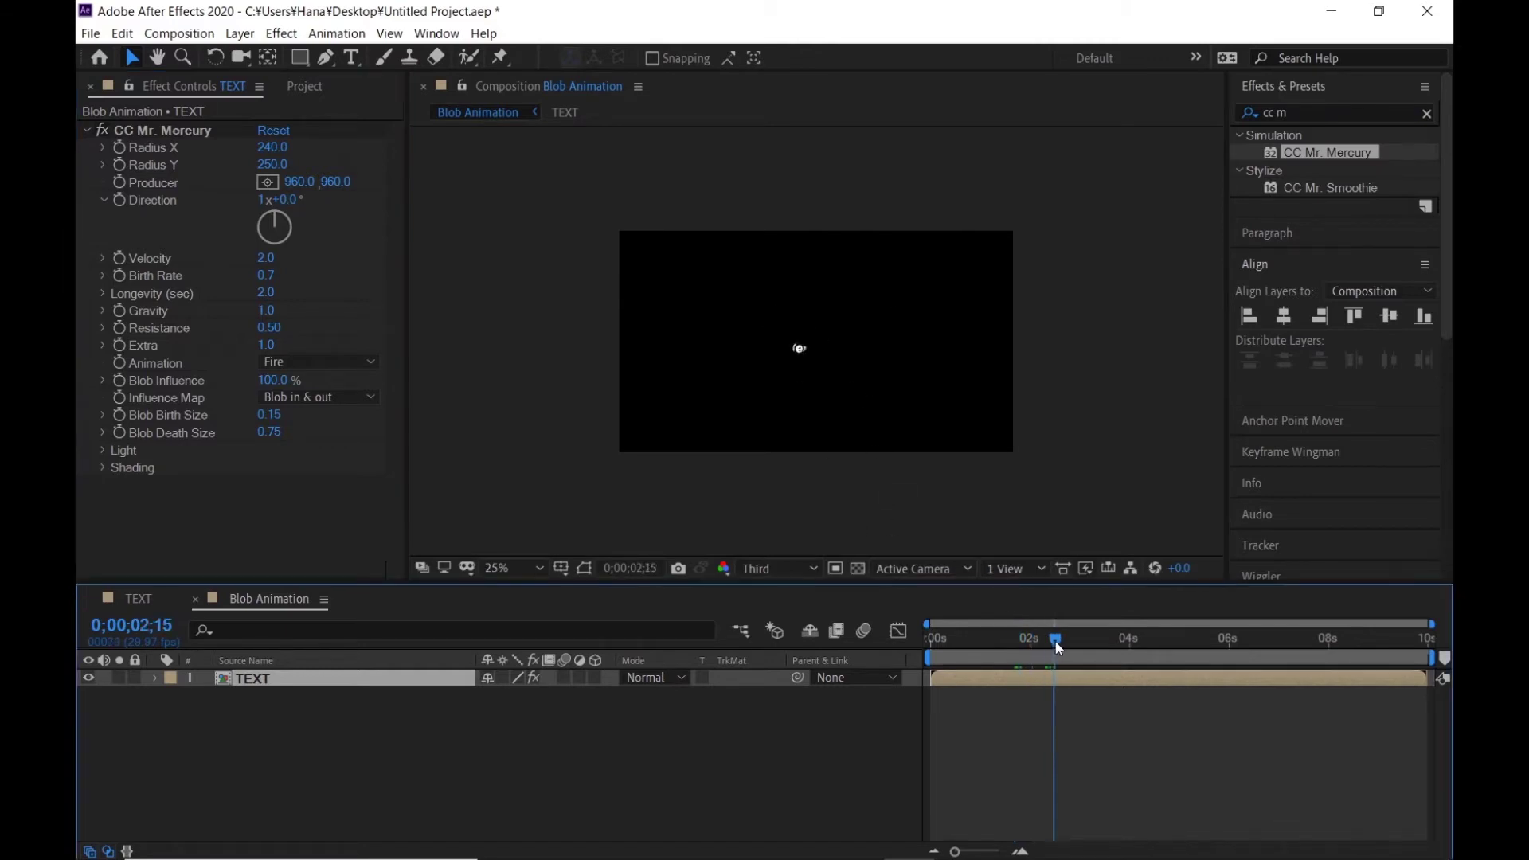
drag(1294, 637, 1163, 639)
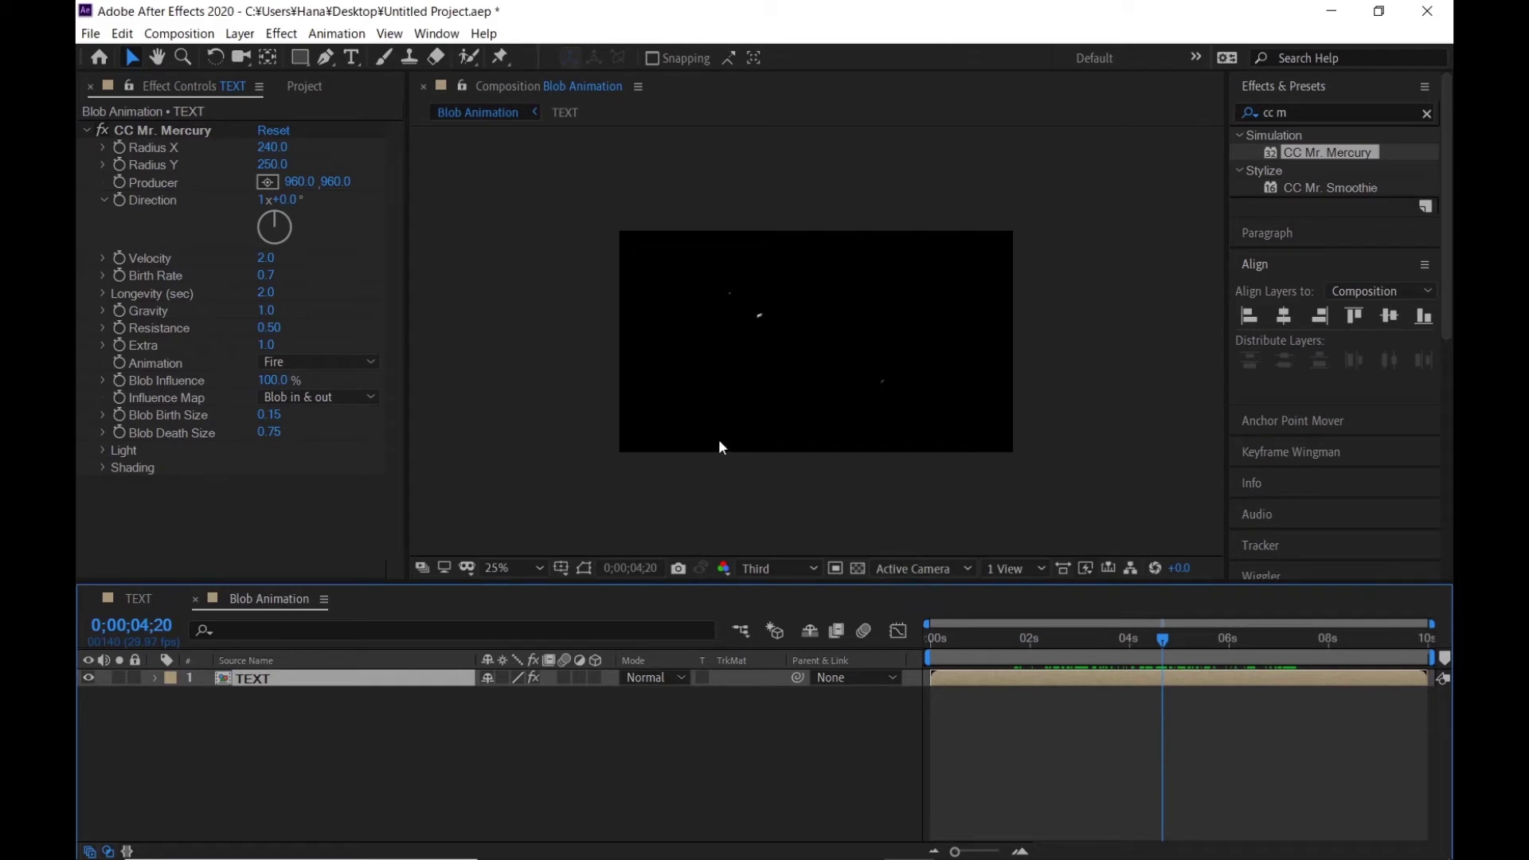
Step: Set Blob Birth Size to 3 and Blob Death Size to 0.4
click(270, 415)
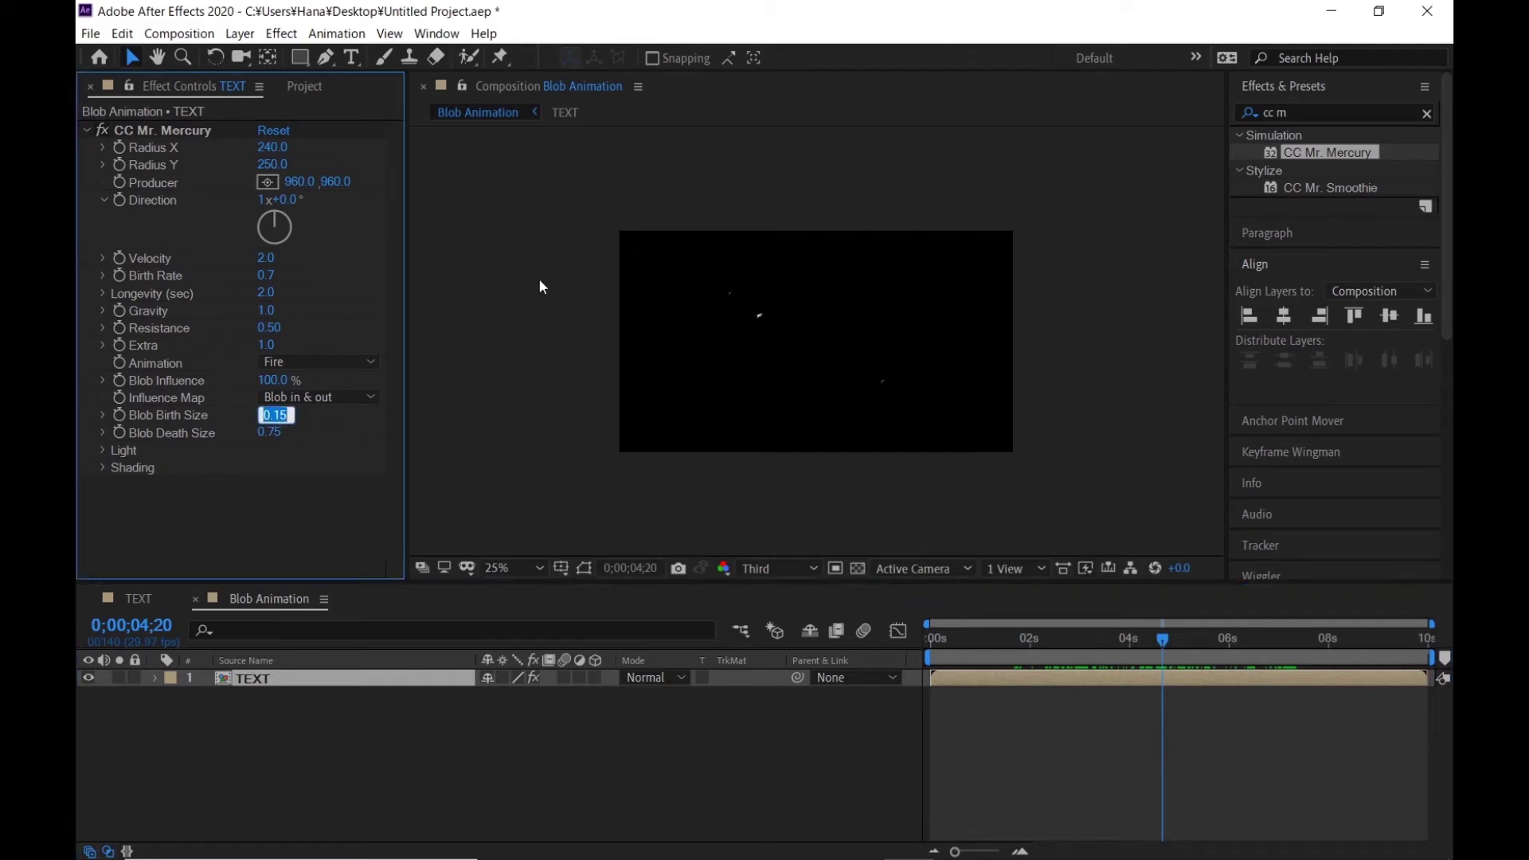
text(3)
key(Return)
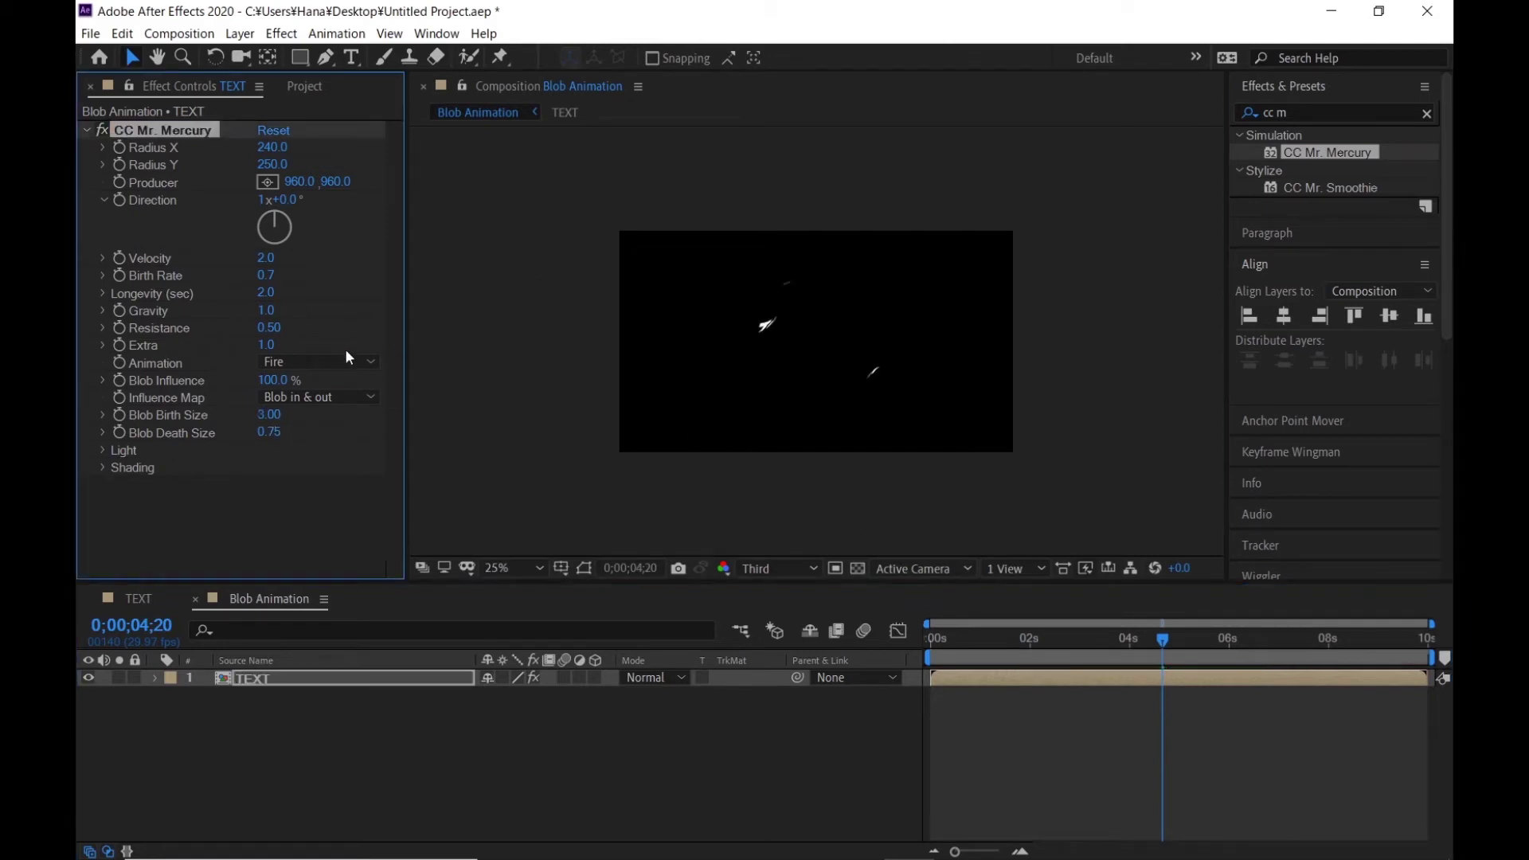
click(270, 434)
text(0.4)
key(Return)
Step: Preview the blob animation from the start of the timeline
drag(1103, 647, 848, 662)
key(space)
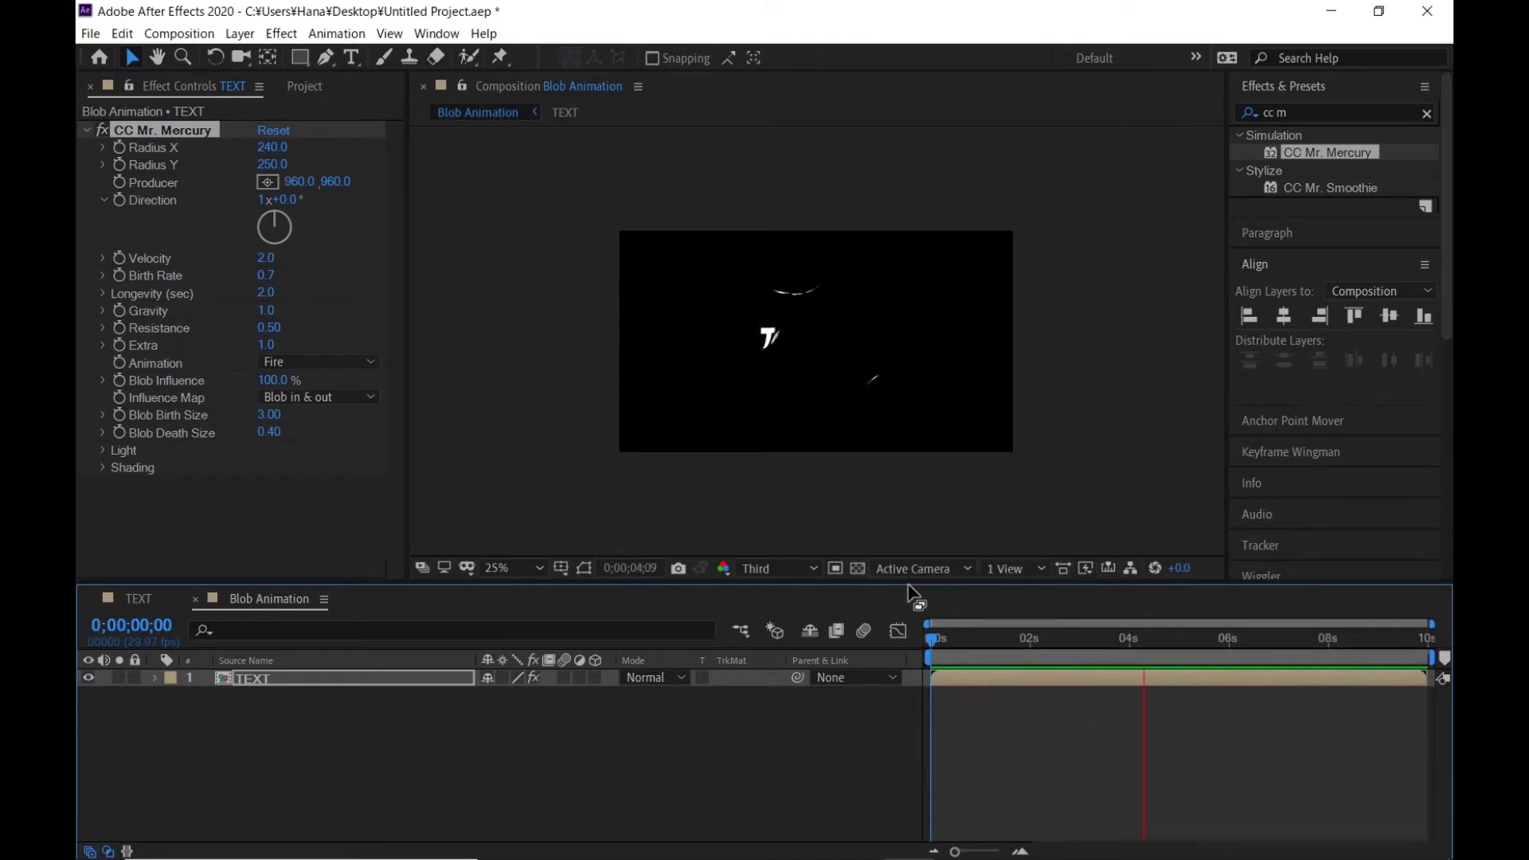
key(space)
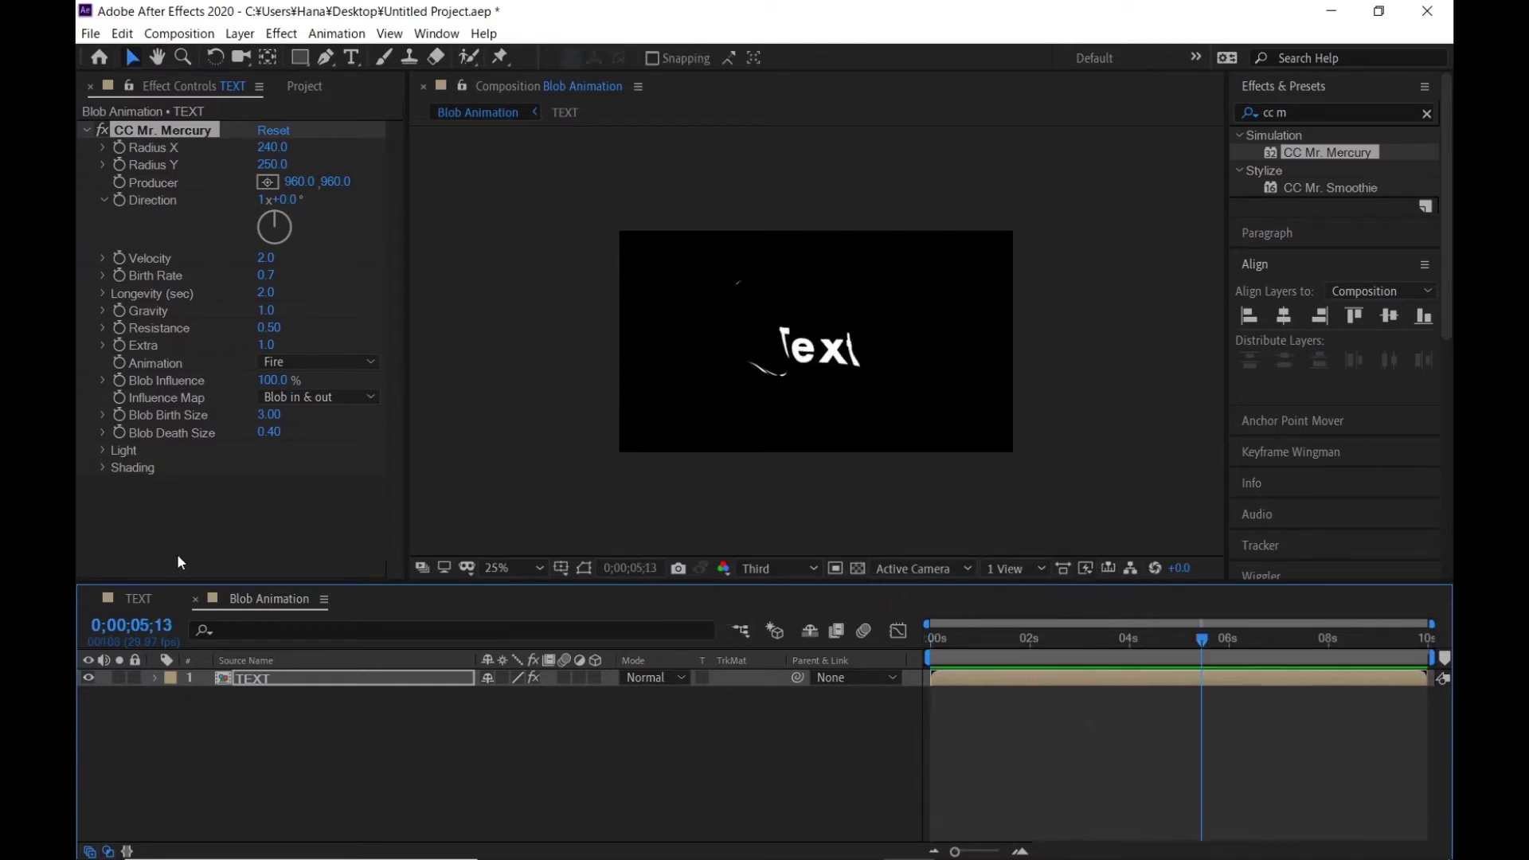
Step: Search for 'tint' and apply the Tint effect to the TEXT layer
click(1290, 113)
text(tint)
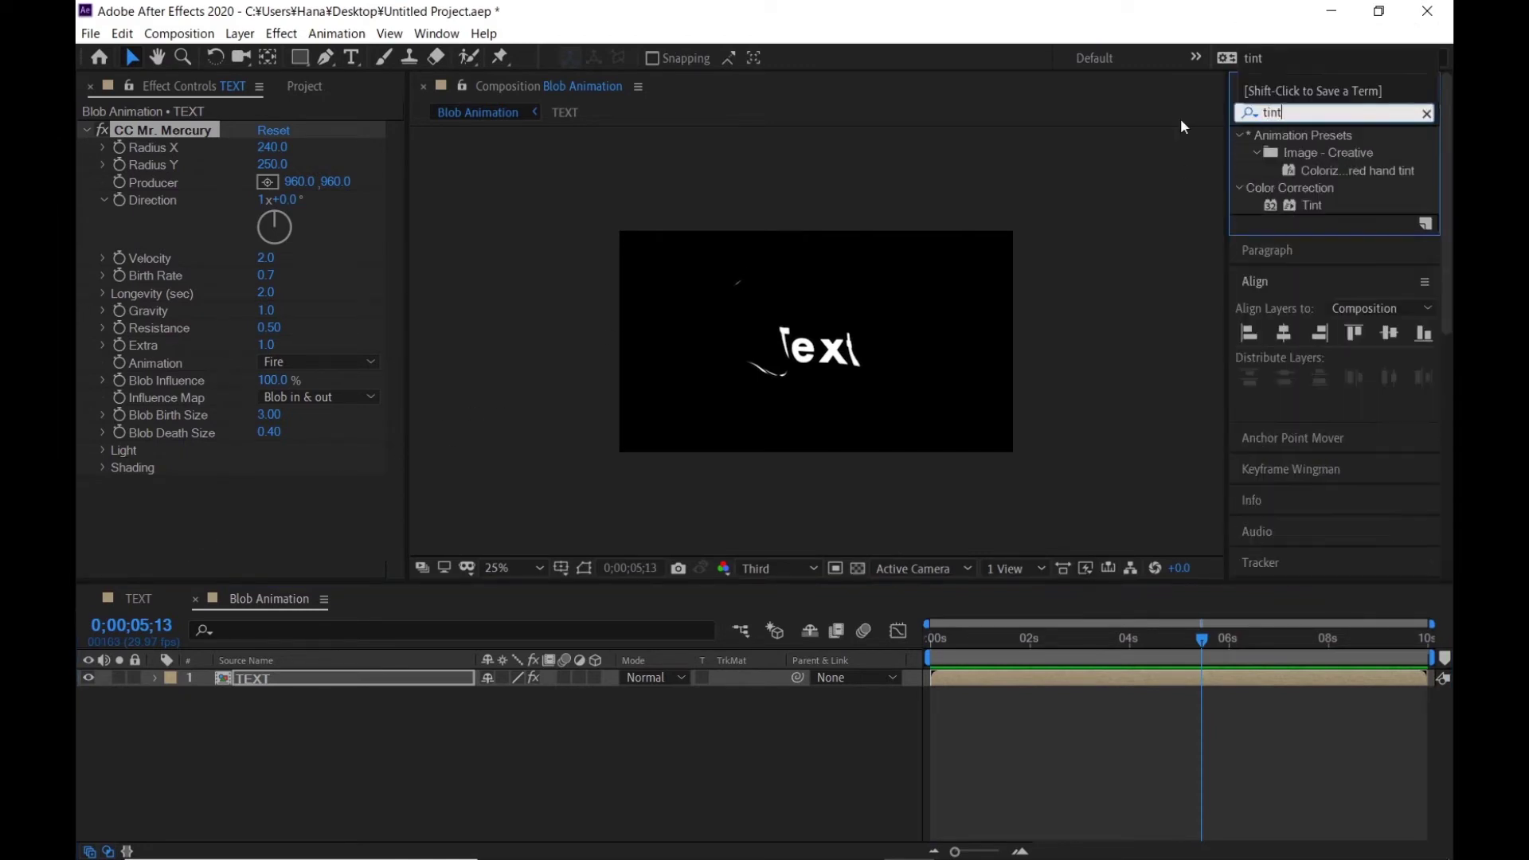
click(1311, 205)
mouse_move(1313, 209)
mouse_down()
mouse_move(147, 477)
mouse_move(205, 497)
mouse_up()
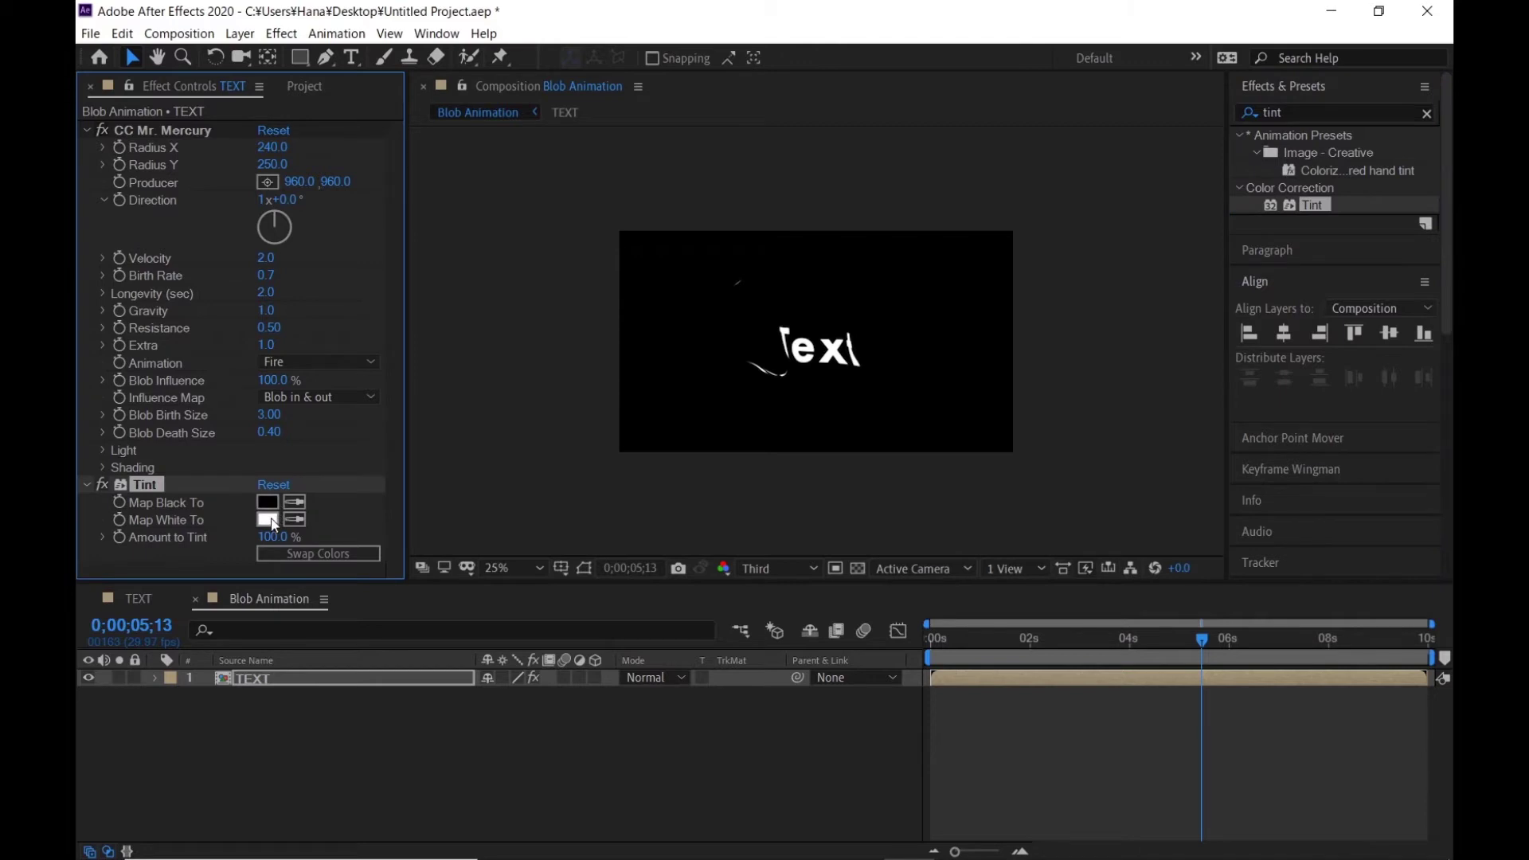
Step: Set Tint's Map White To colour to blue-violet 321AD7
click(267, 519)
drag(860, 587, 861, 608)
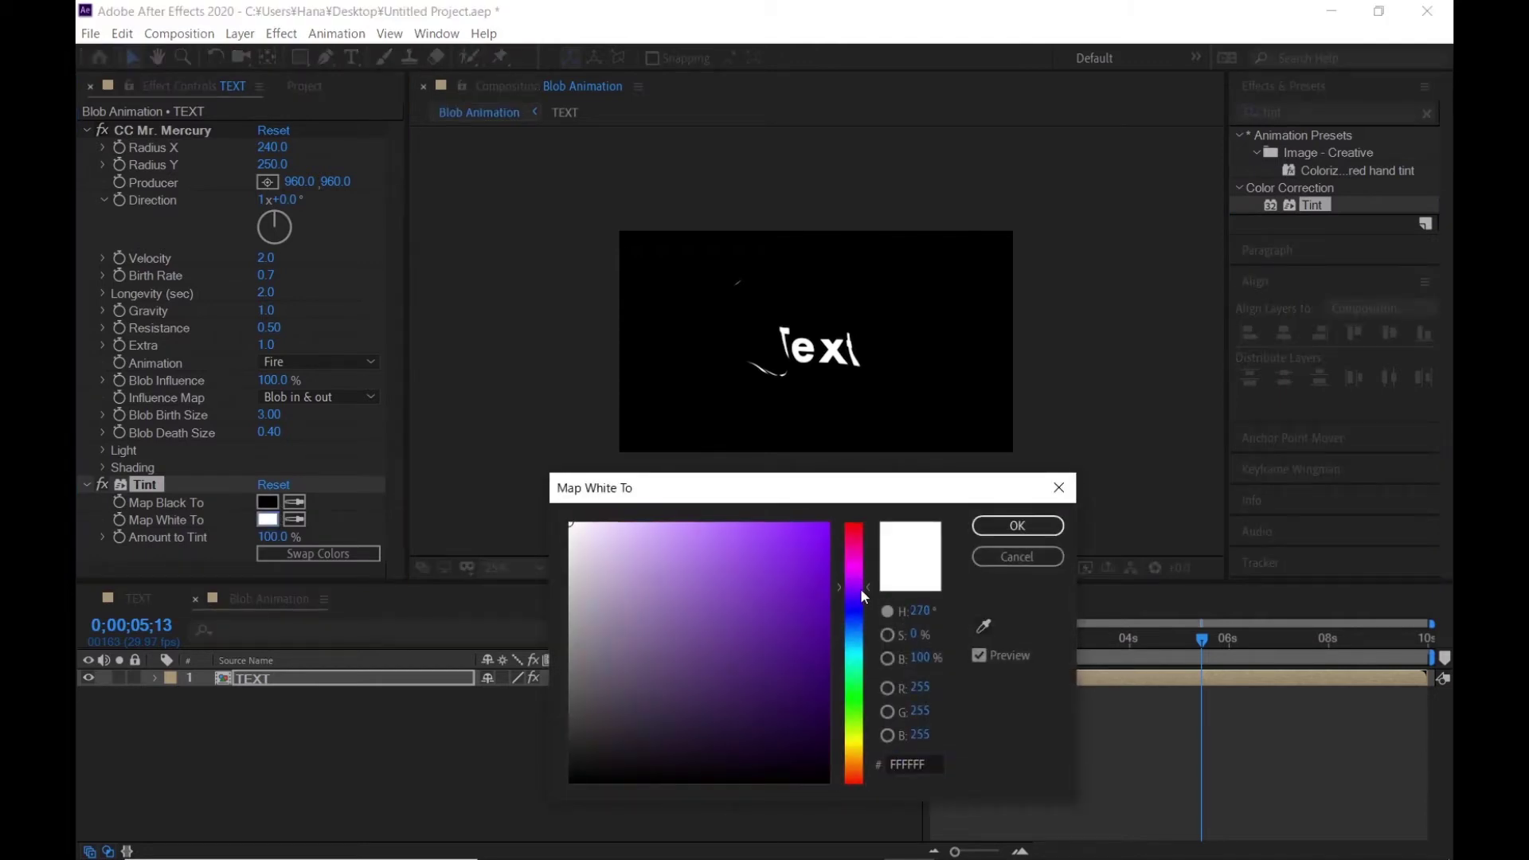
mouse_move(862, 605)
mouse_down()
mouse_move(833, 531)
mouse_move(797, 563)
mouse_up()
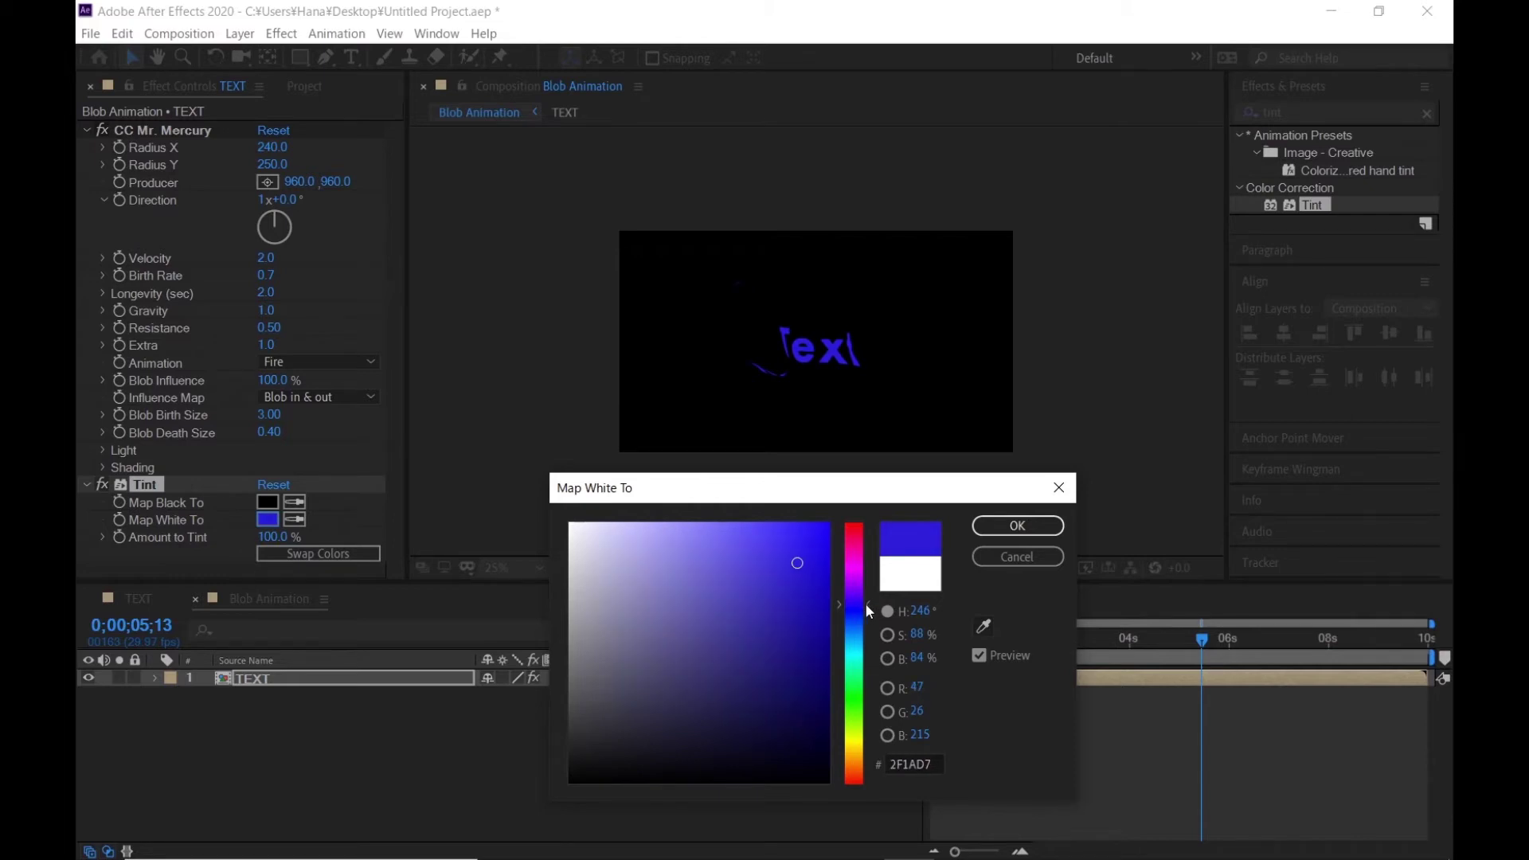
drag(865, 604, 865, 600)
drag(865, 603, 866, 609)
click(1018, 525)
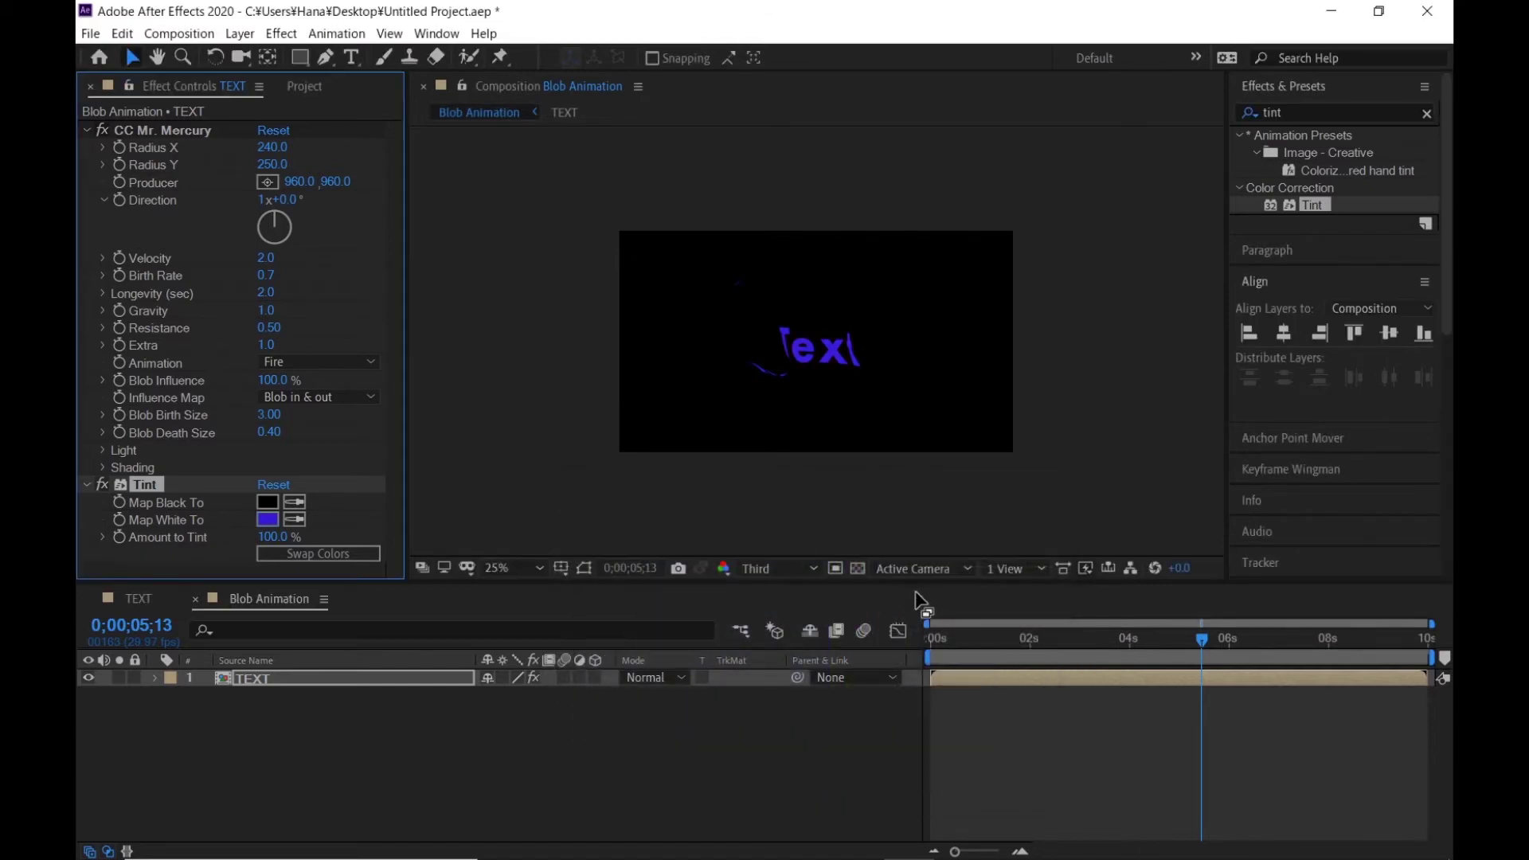
click(390, 778)
click(281, 682)
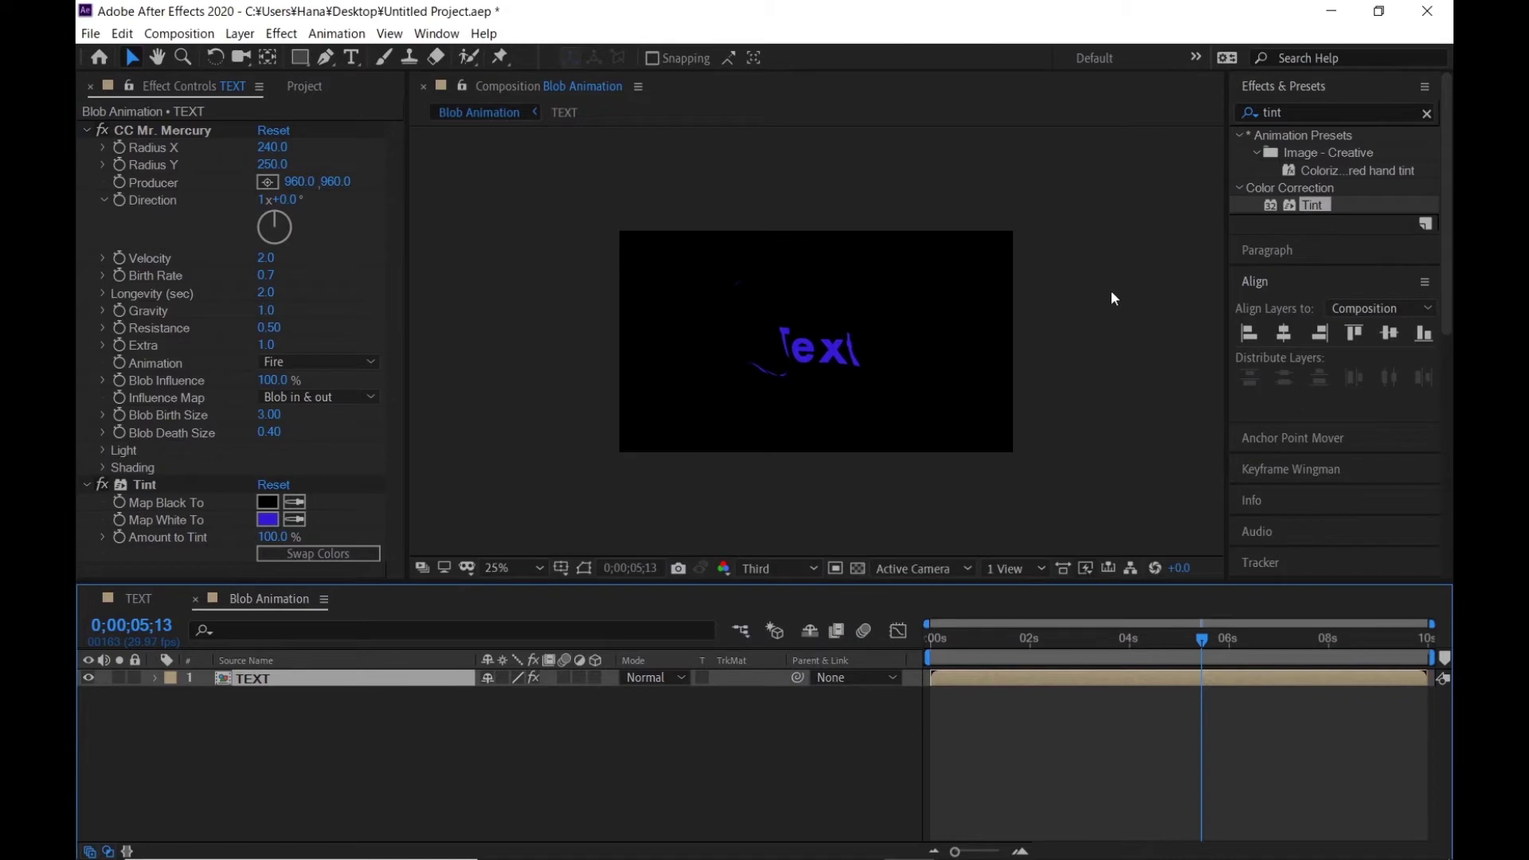
click(1323, 112)
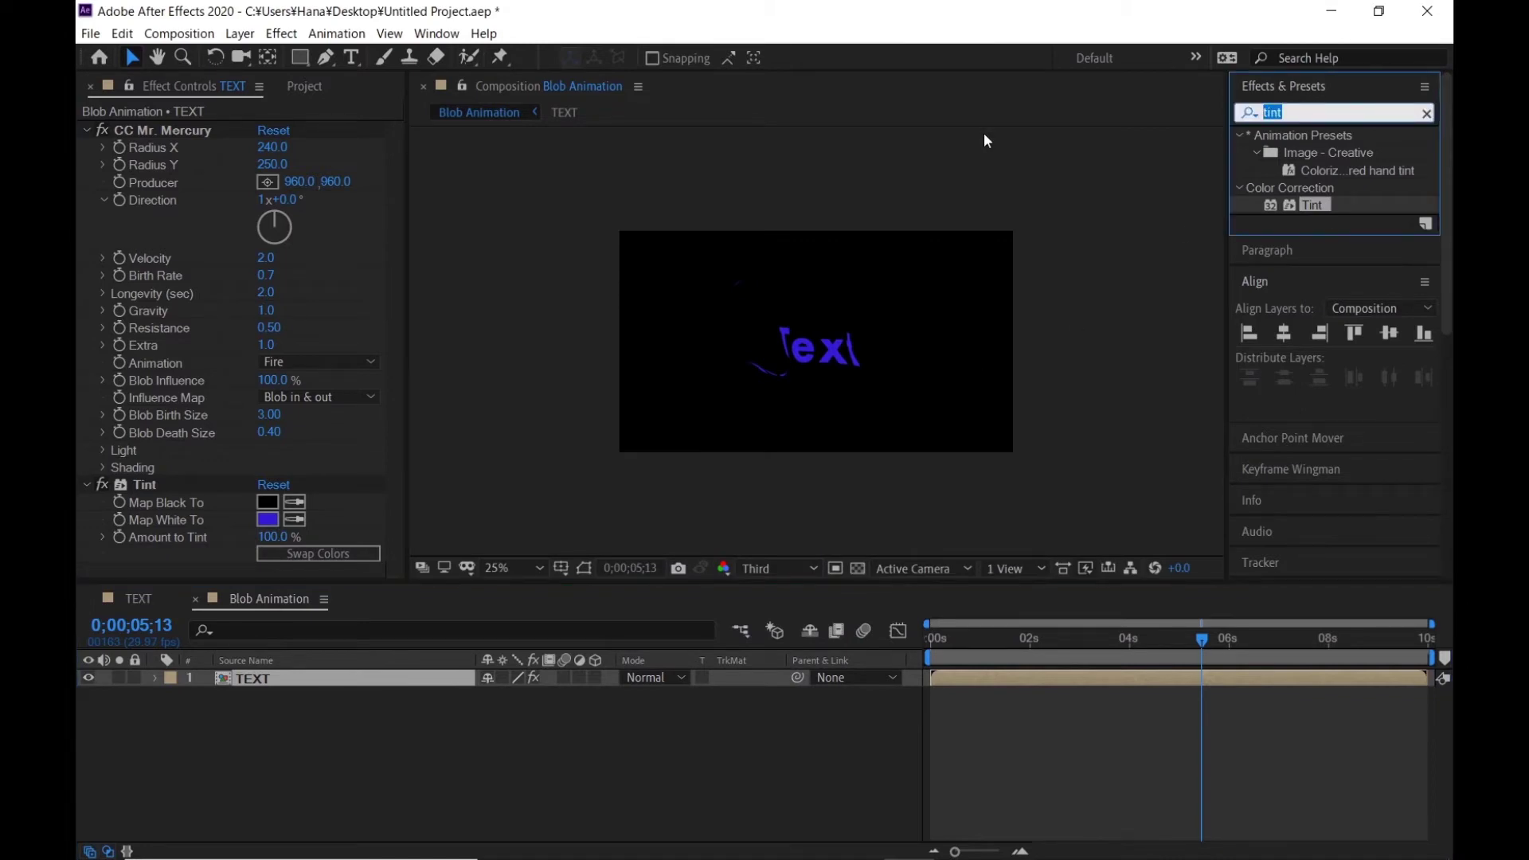
Step: Apply Turbulent Displace to the TEXT layer and set its Amount to 20
text(turbule)
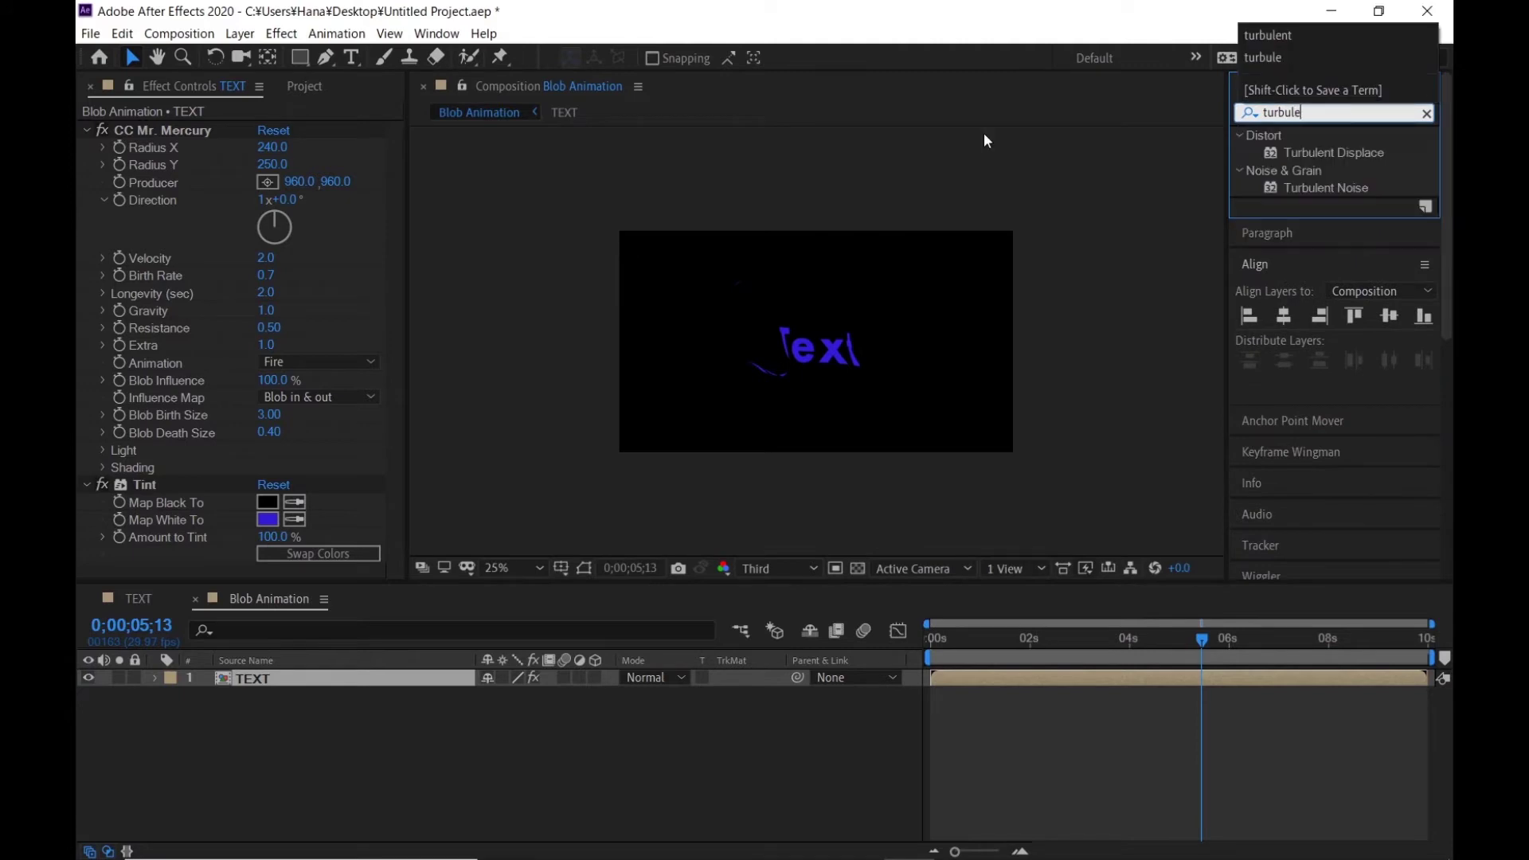
drag(1365, 151, 211, 576)
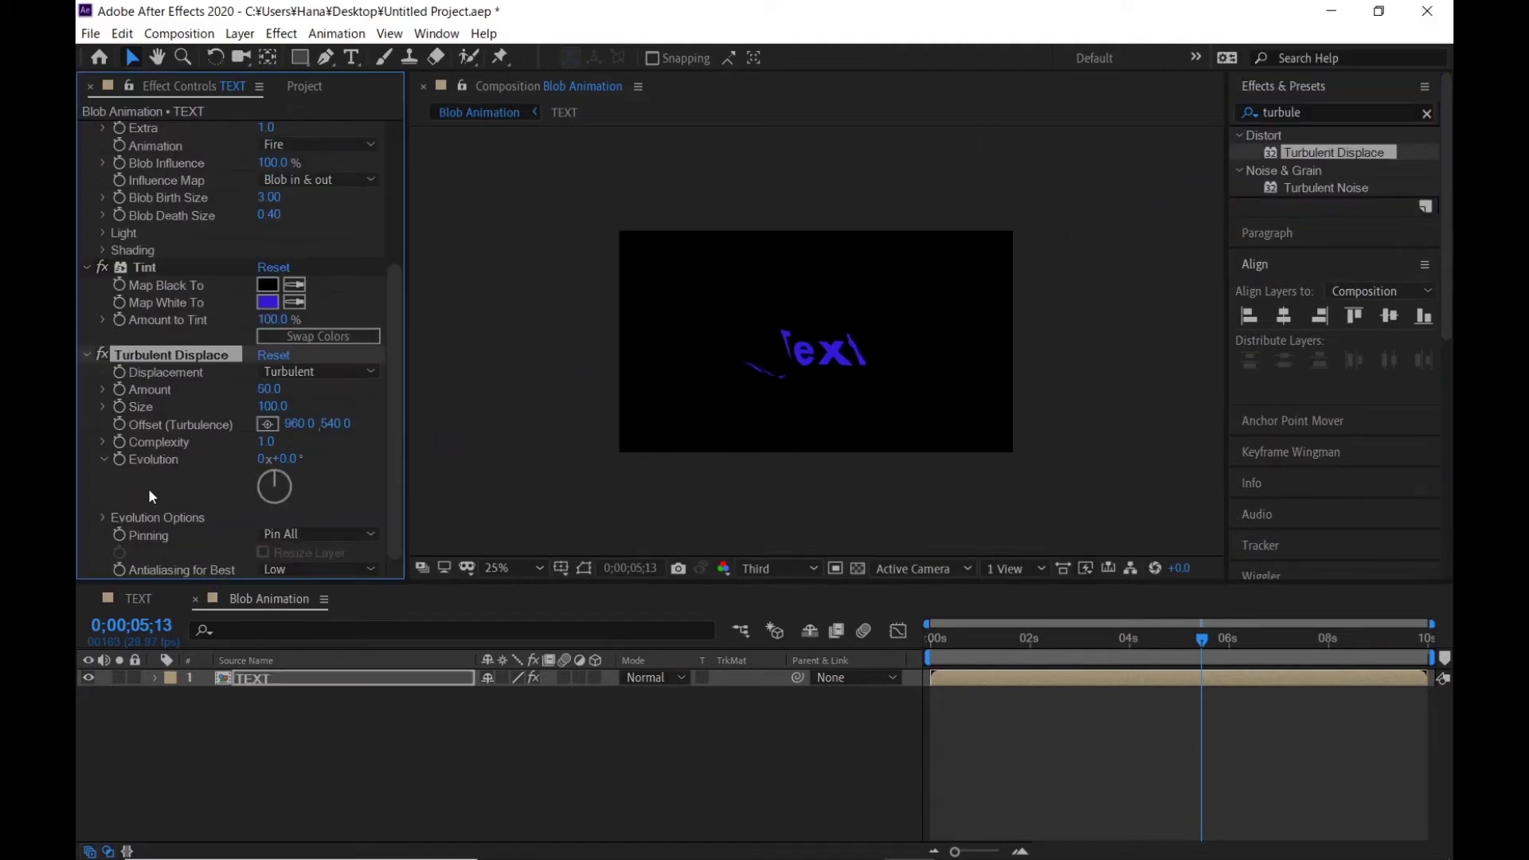
click(267, 390)
text(20)
Step: Drive Evolution with a time*200 expression, preview the wobble, and collapse the TEXT layer
alt+click(120, 460)
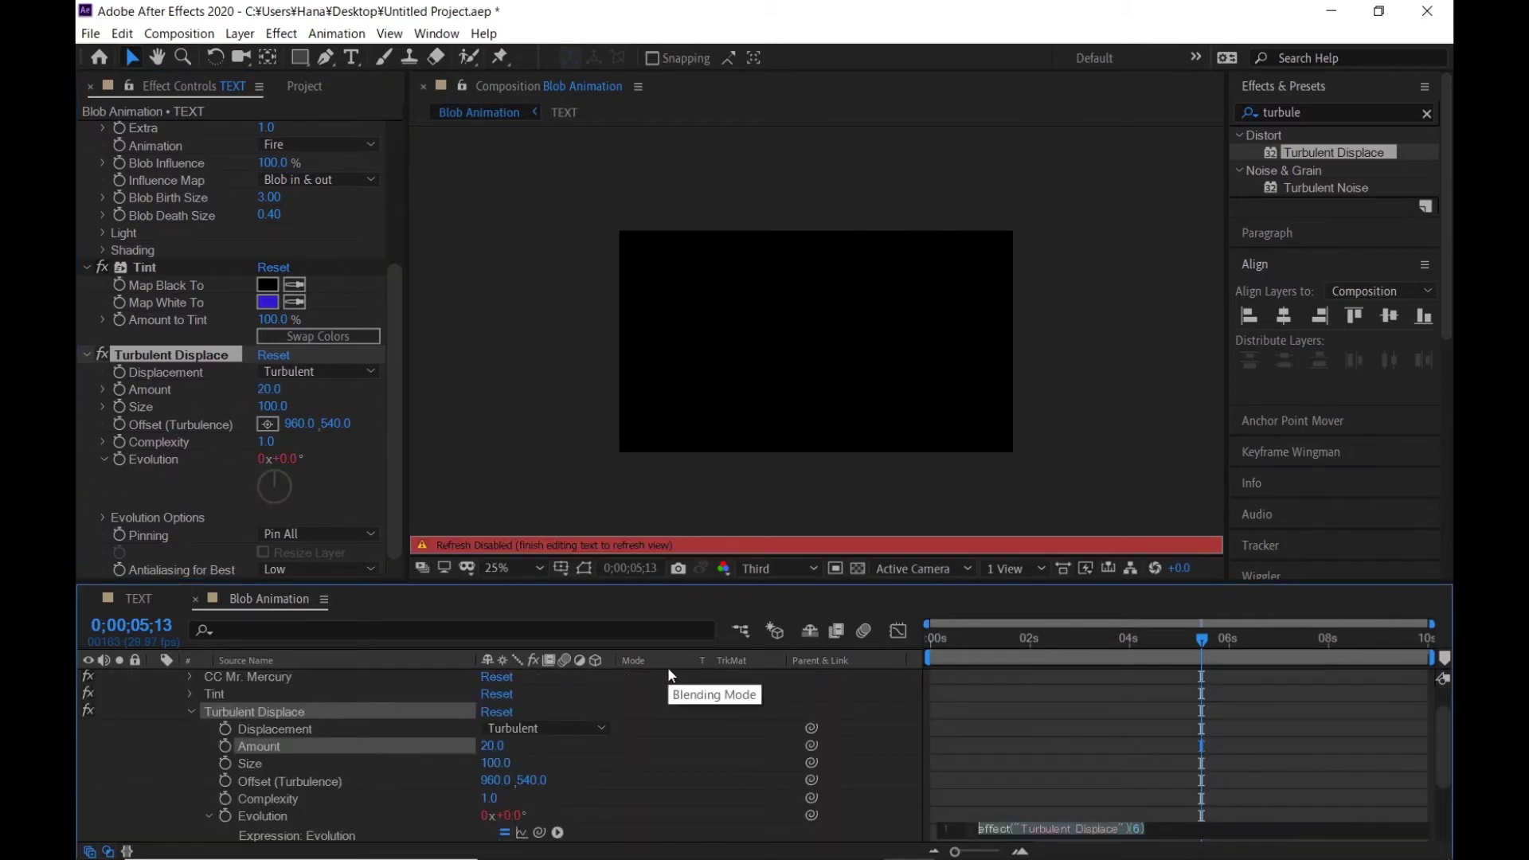
text(time*)
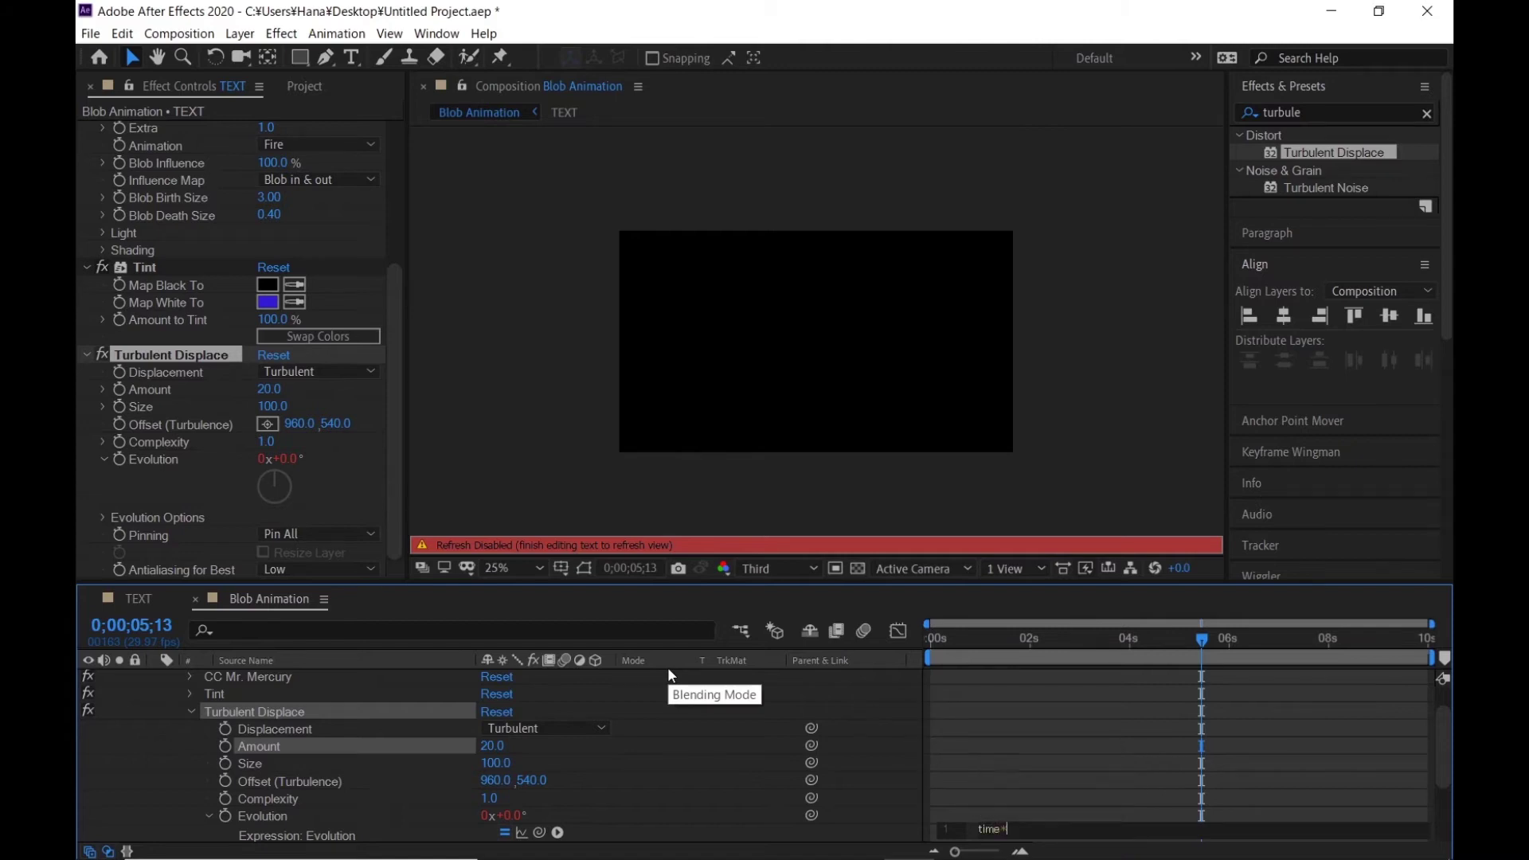
text(200)
key(KP_Enter)
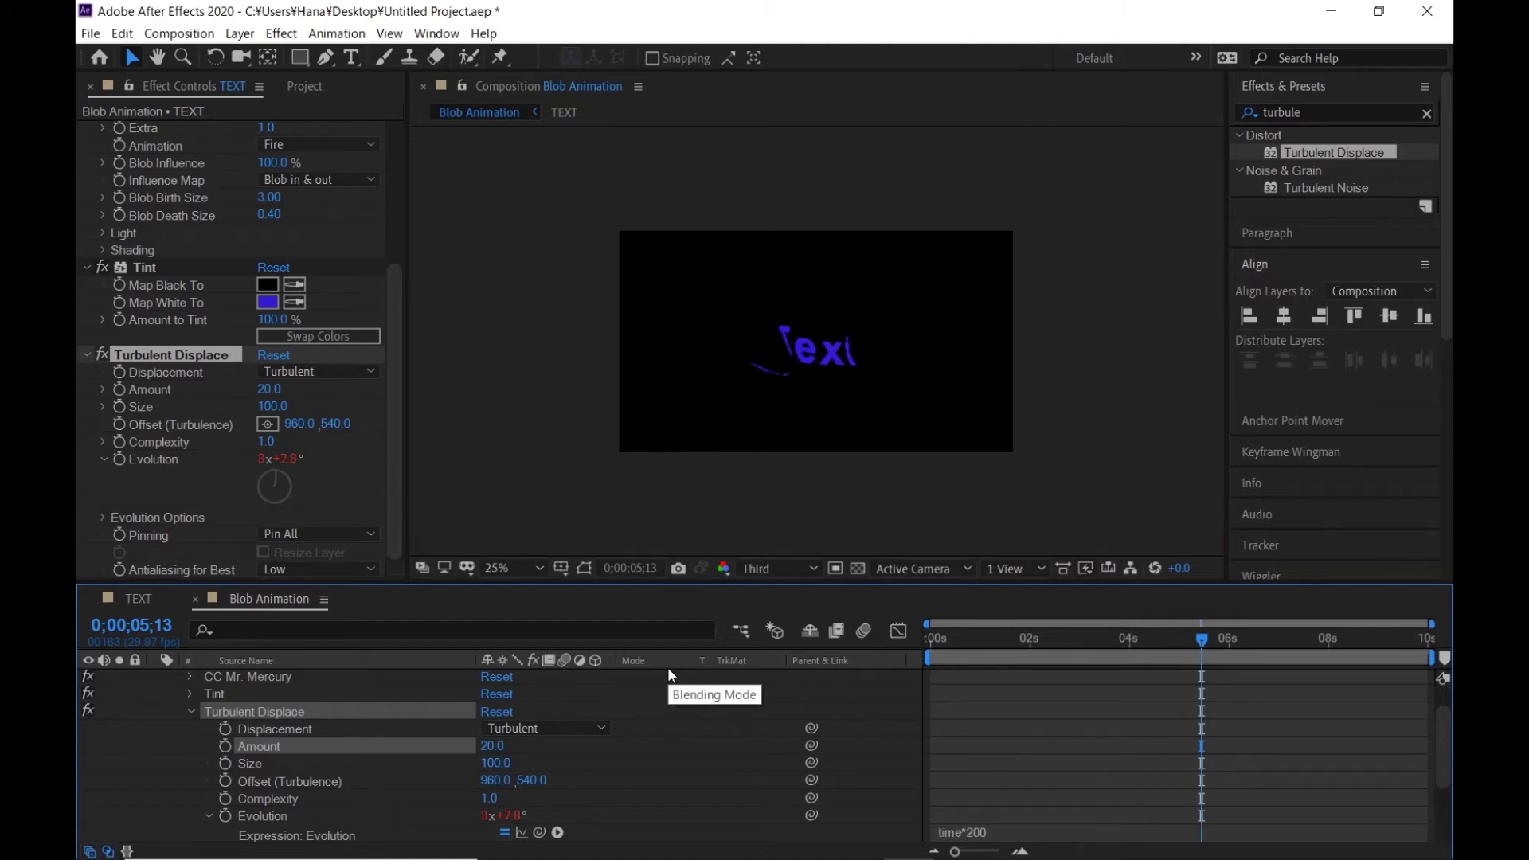
click(964, 642)
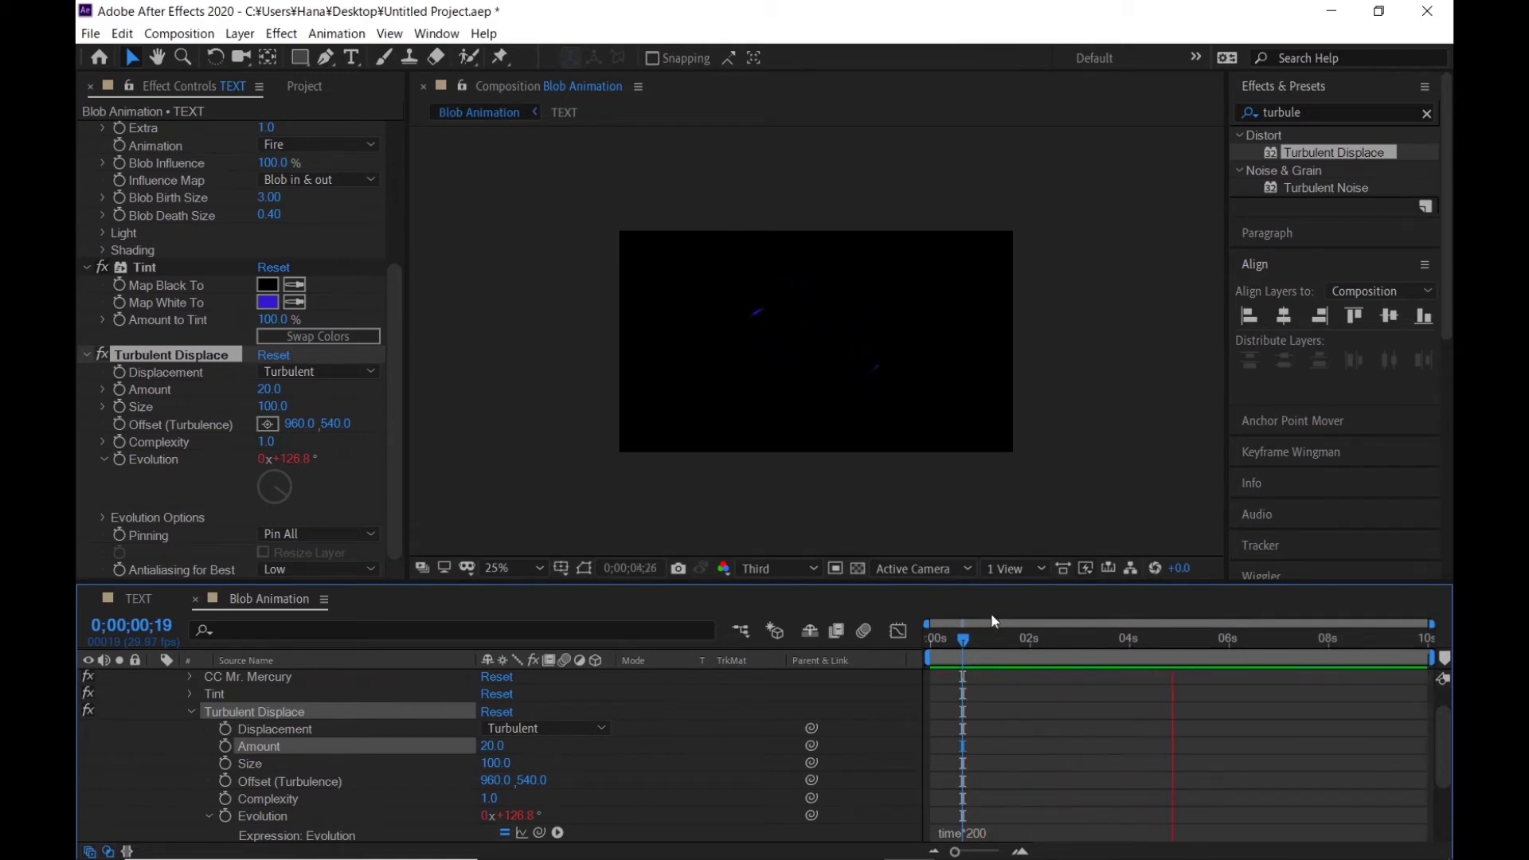
key(space)
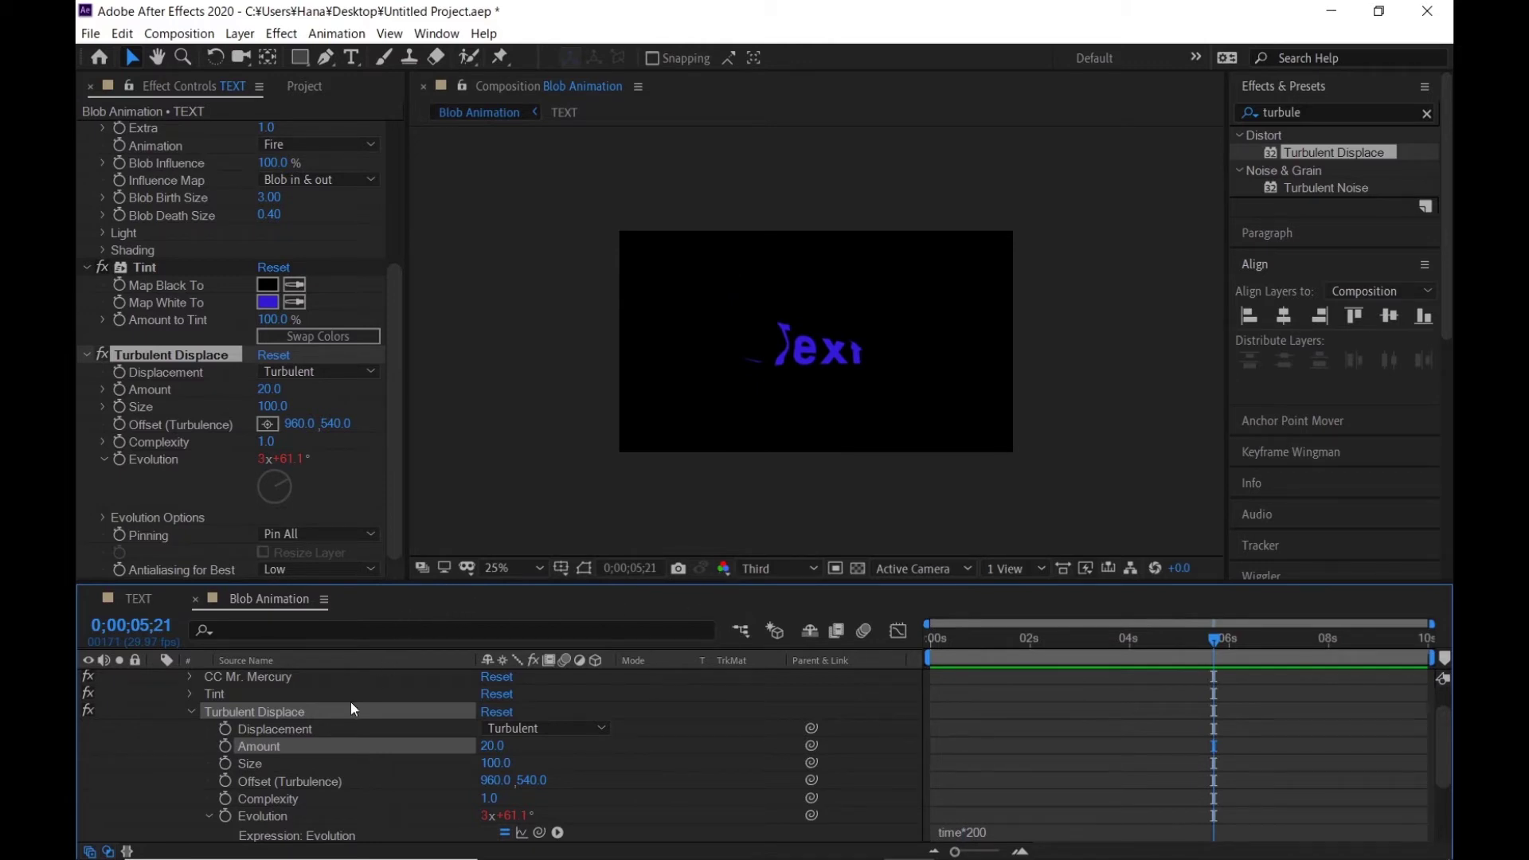
scroll(265, 733, up, 2)
click(157, 679)
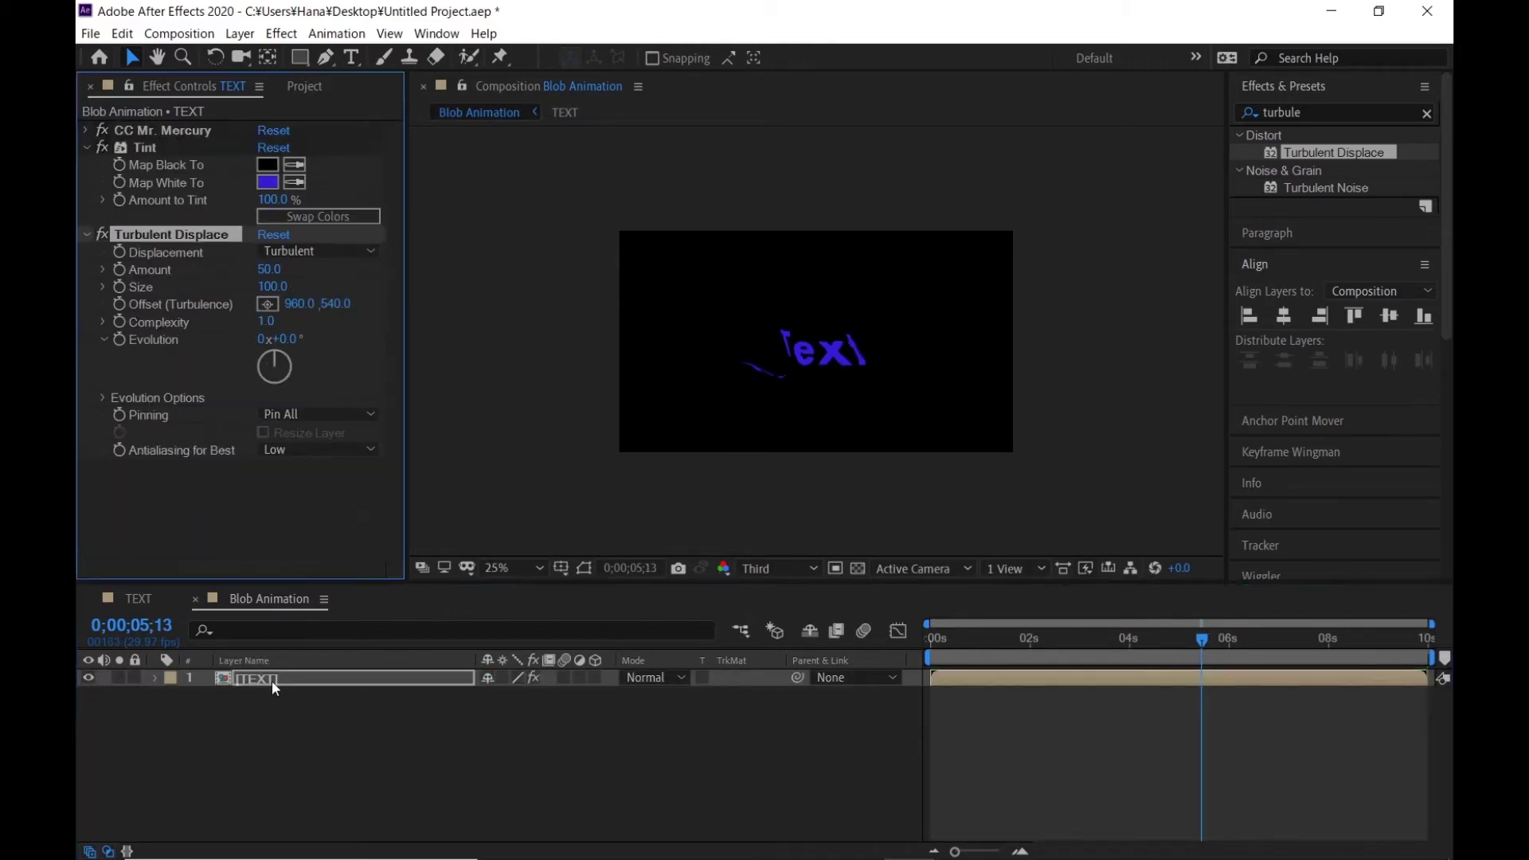
Step: Rename the TEXT layer to 'small blob' and duplicate it as 'small blob 2'
click(274, 679)
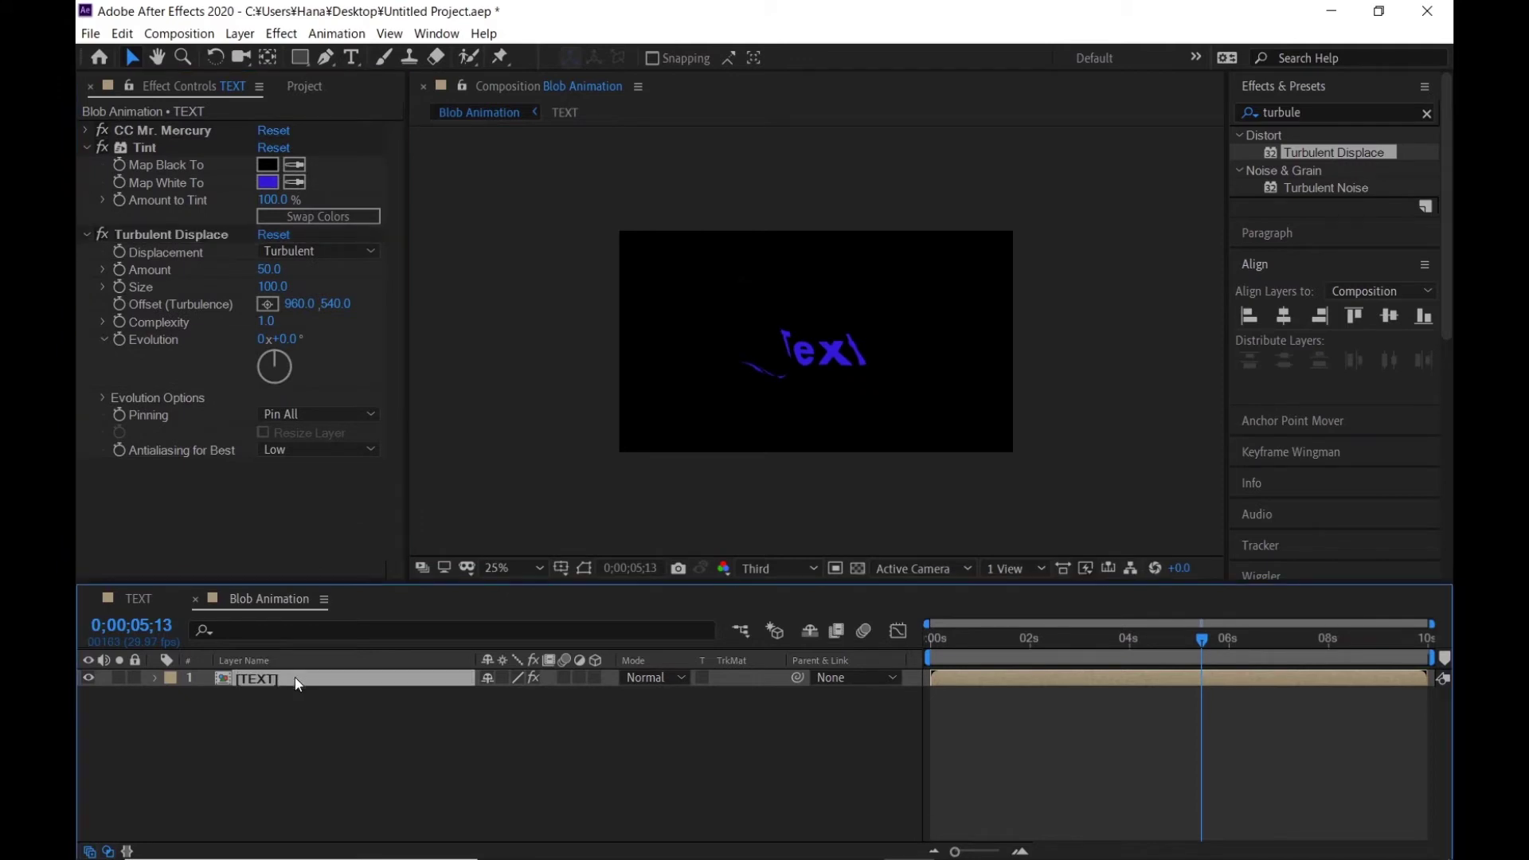
key(Return)
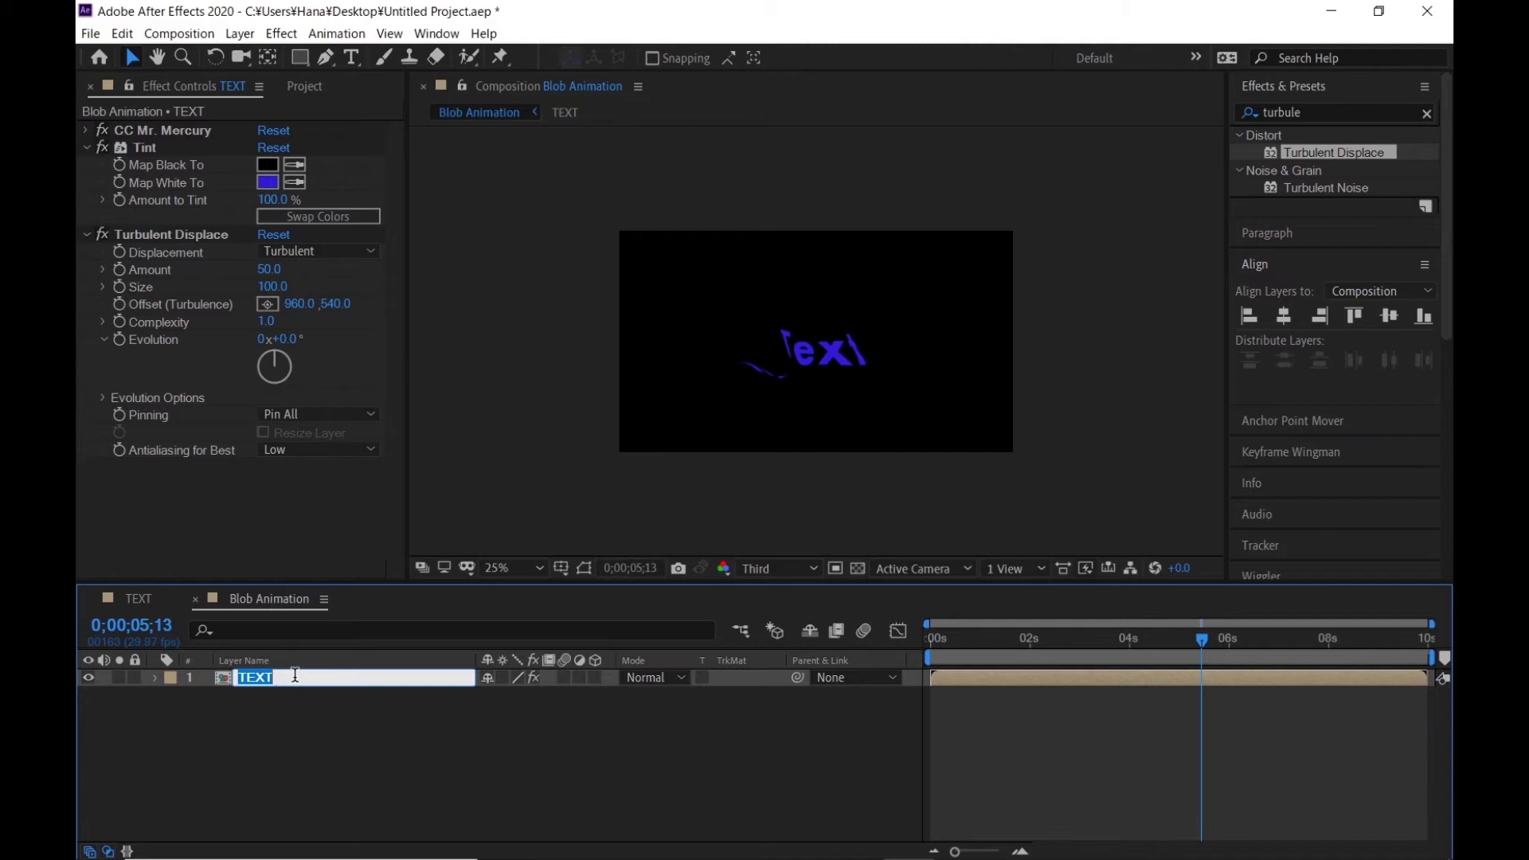
text(small blob)
key(Return)
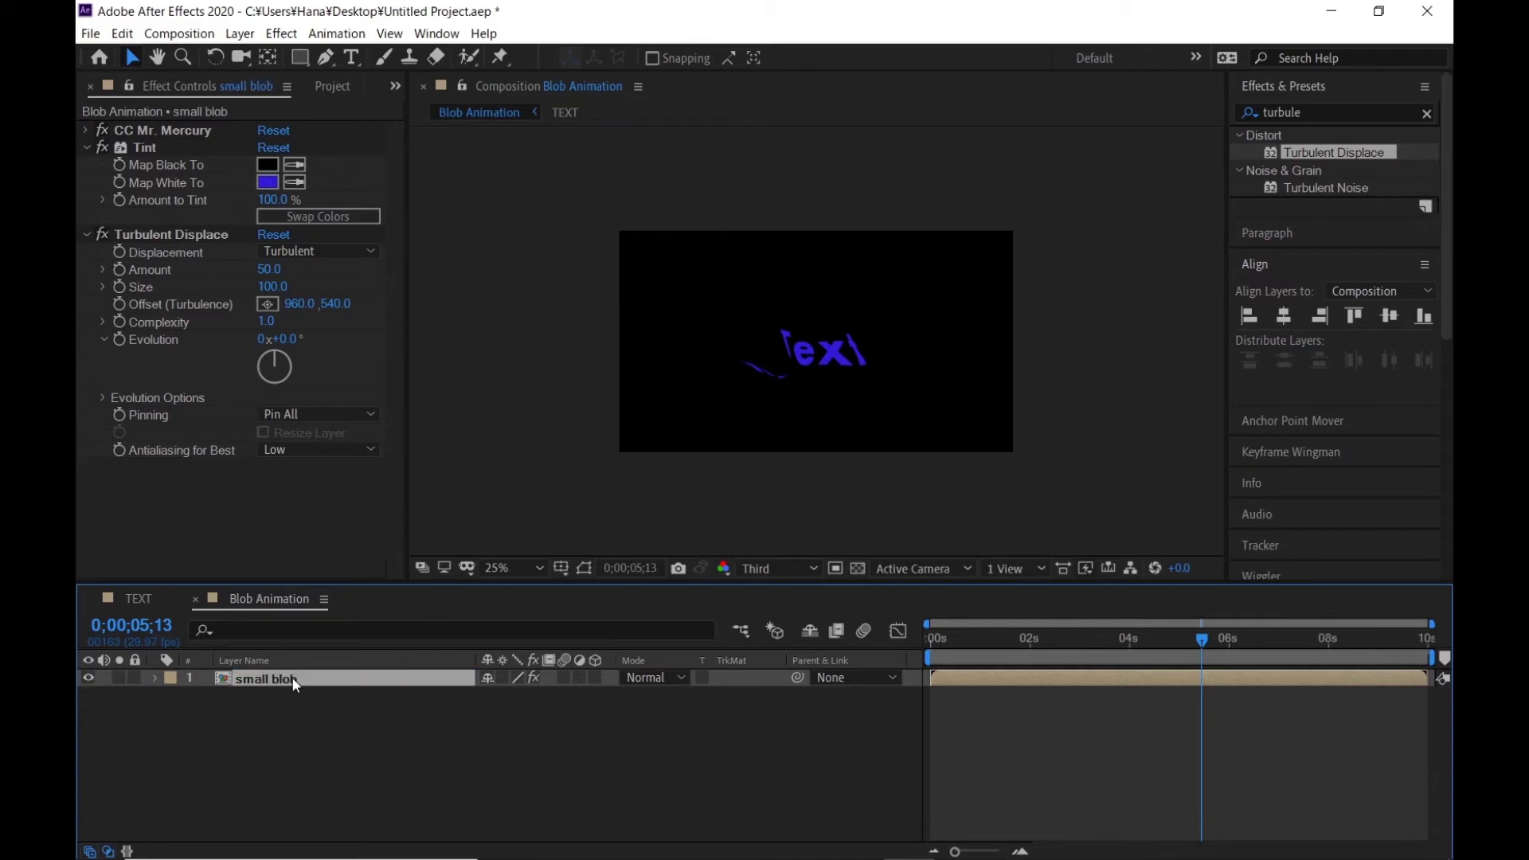
key(ctrl+d)
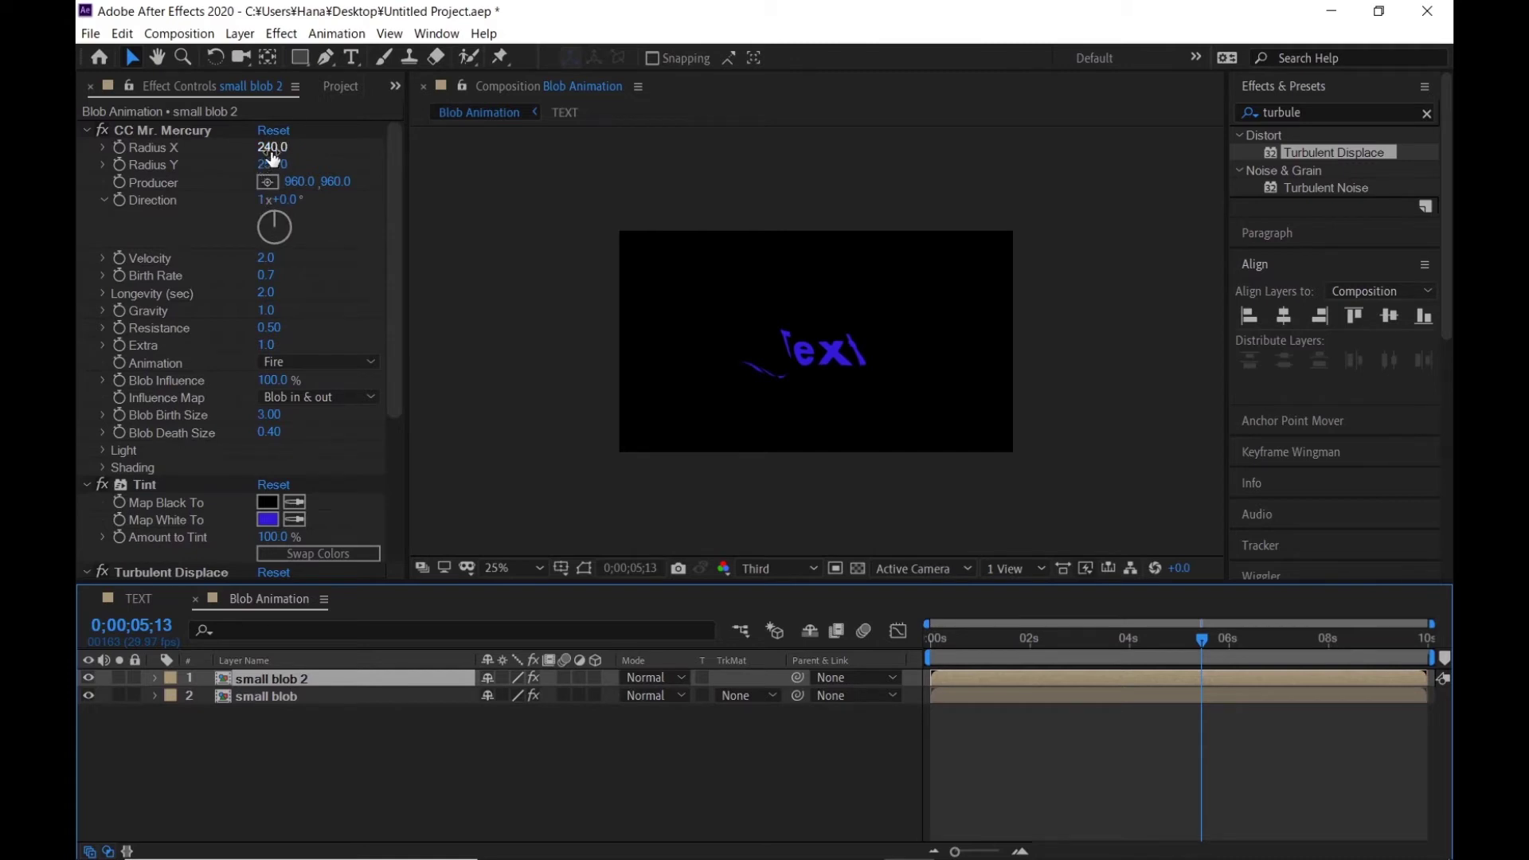
Step: Set small blob 2's CC Mr. Mercury Blob Birth Size to 1 and scrub the timeline to check
click(271, 416)
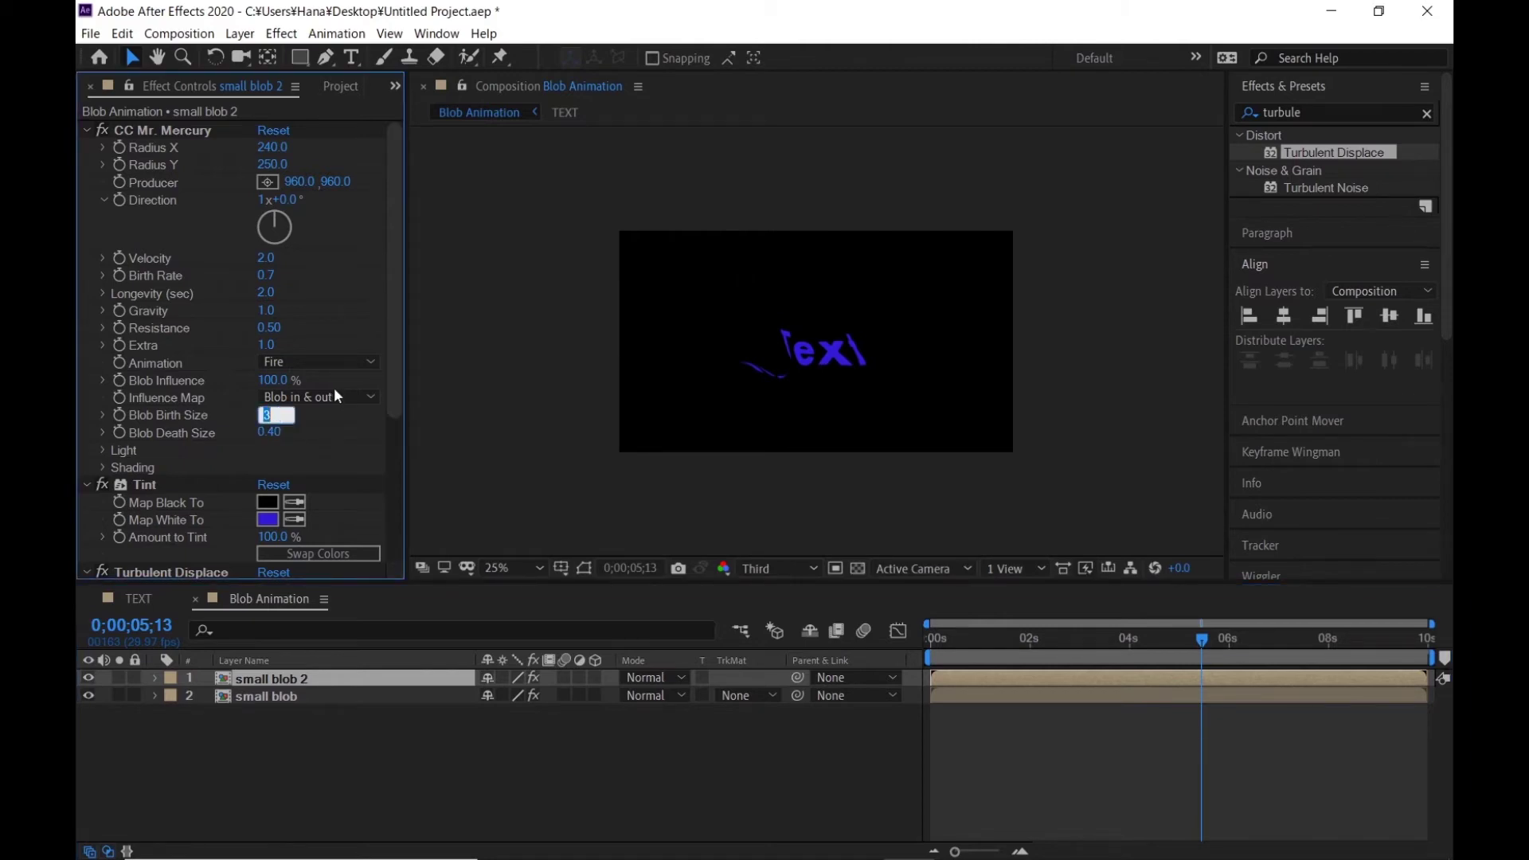
text(1)
key(Return)
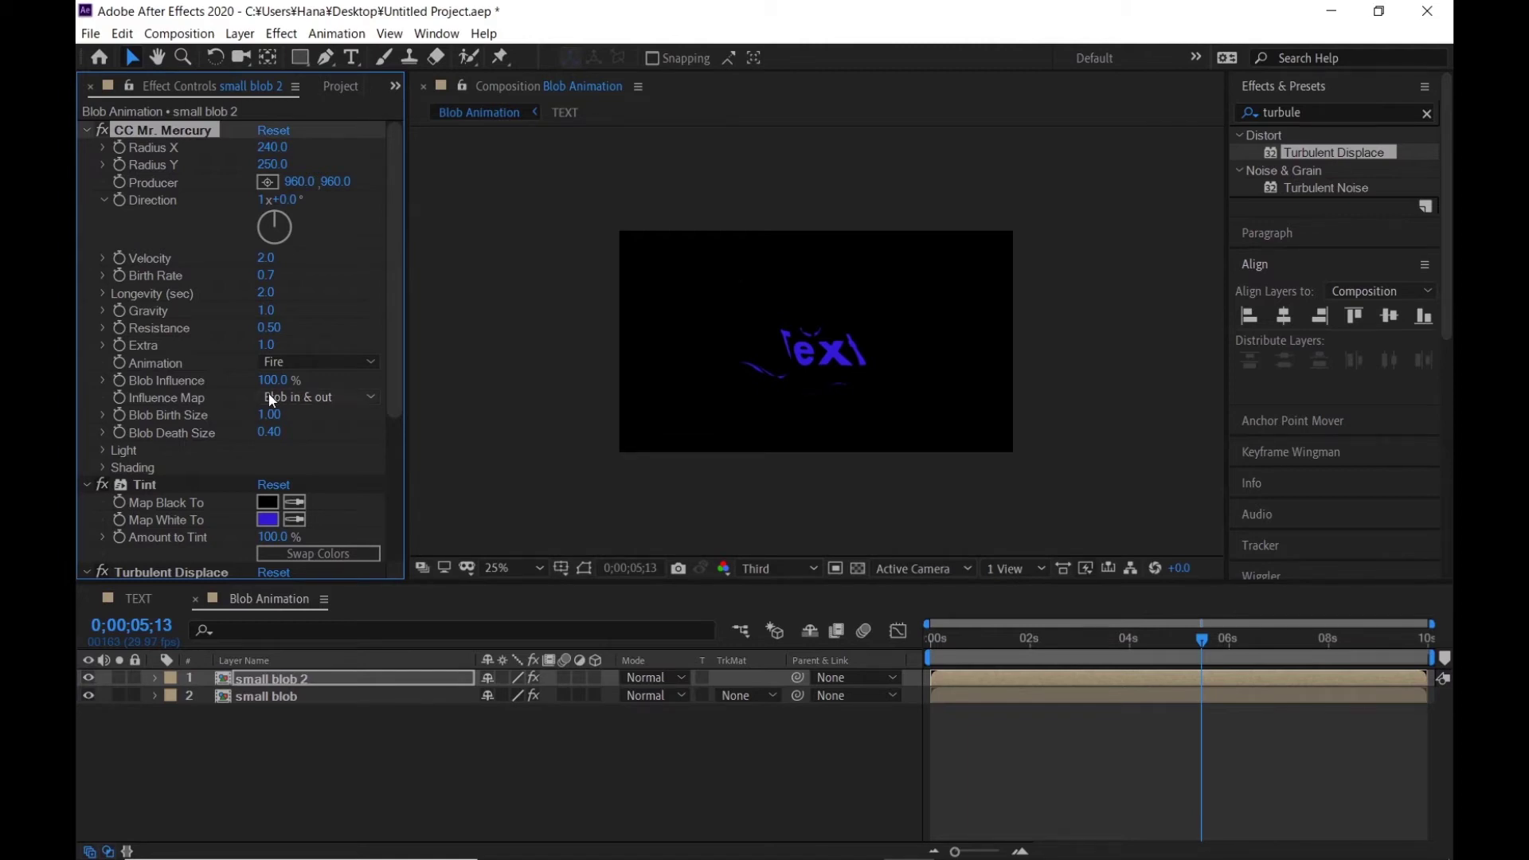
drag(1093, 634, 1193, 640)
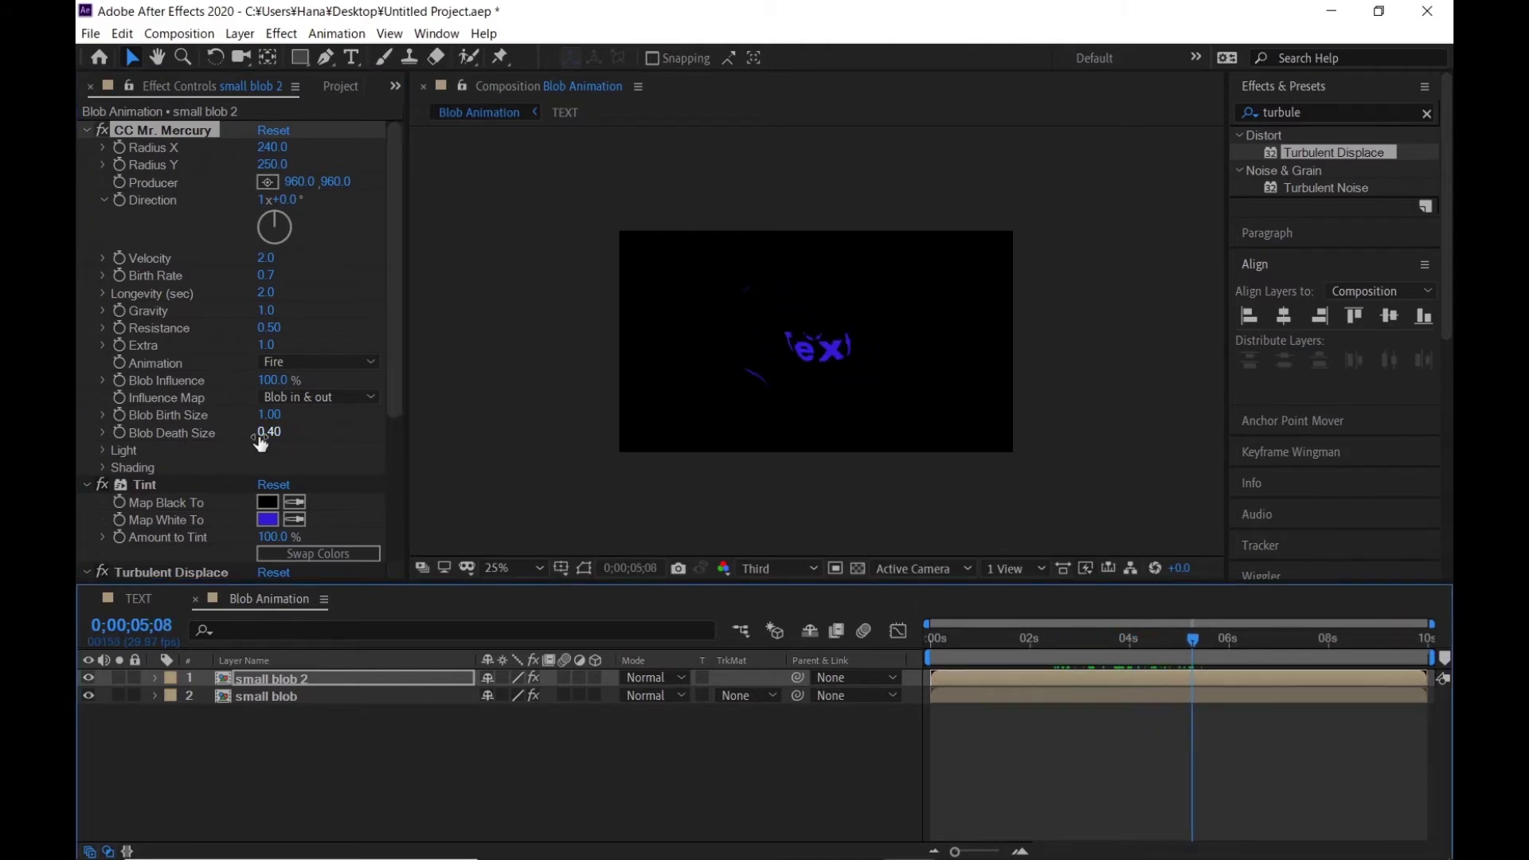
click(267, 520)
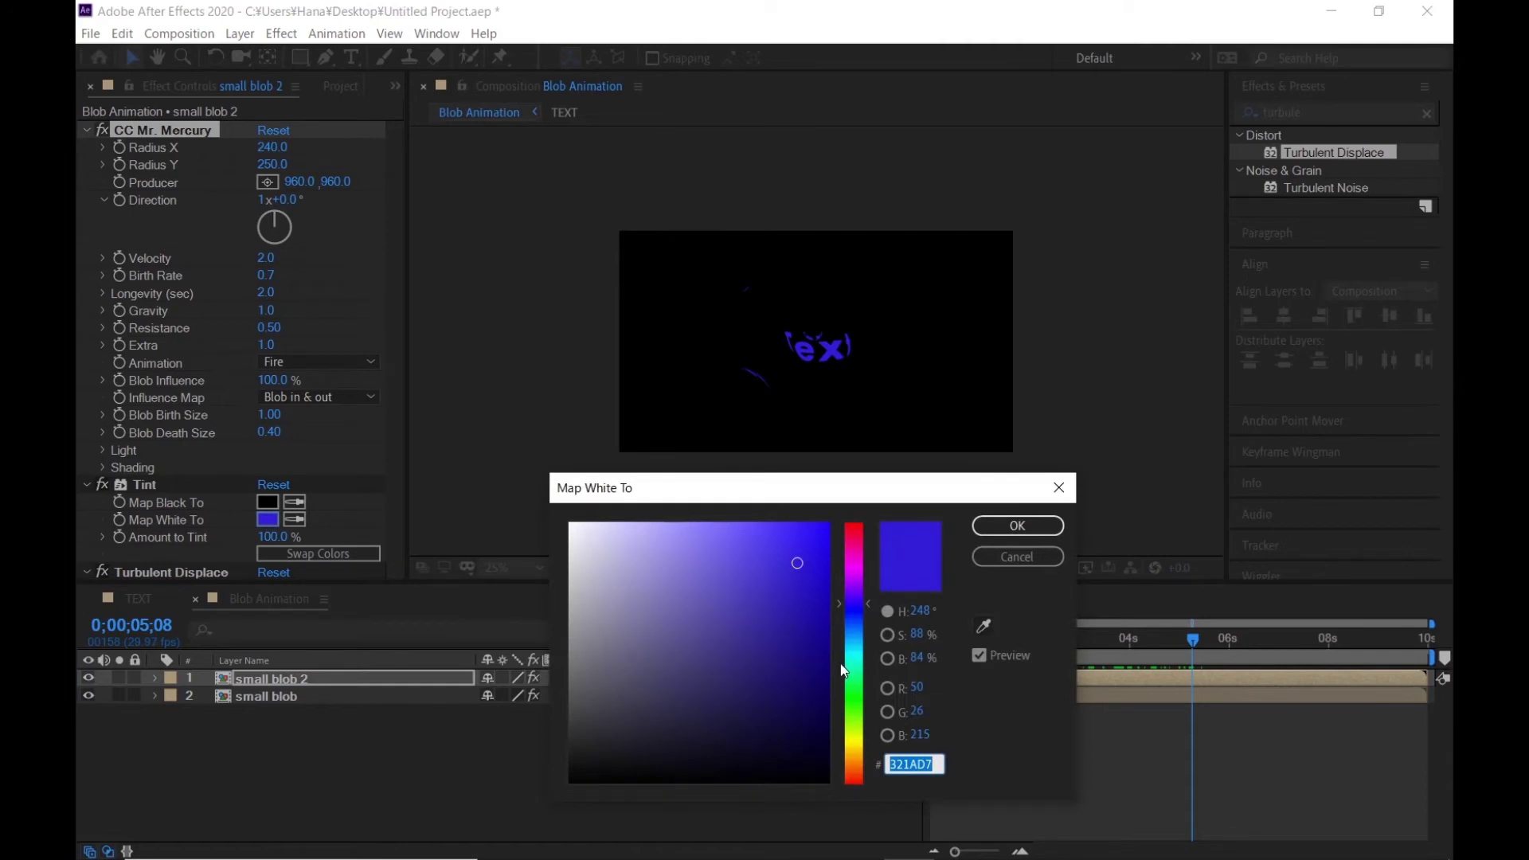
Step: Set small blob 2's Tint Map White To colour to teal 1AD7C8, then deselect all layers
mouse_move(858, 612)
mouse_down()
mouse_move(874, 567)
mouse_move(887, 639)
mouse_up()
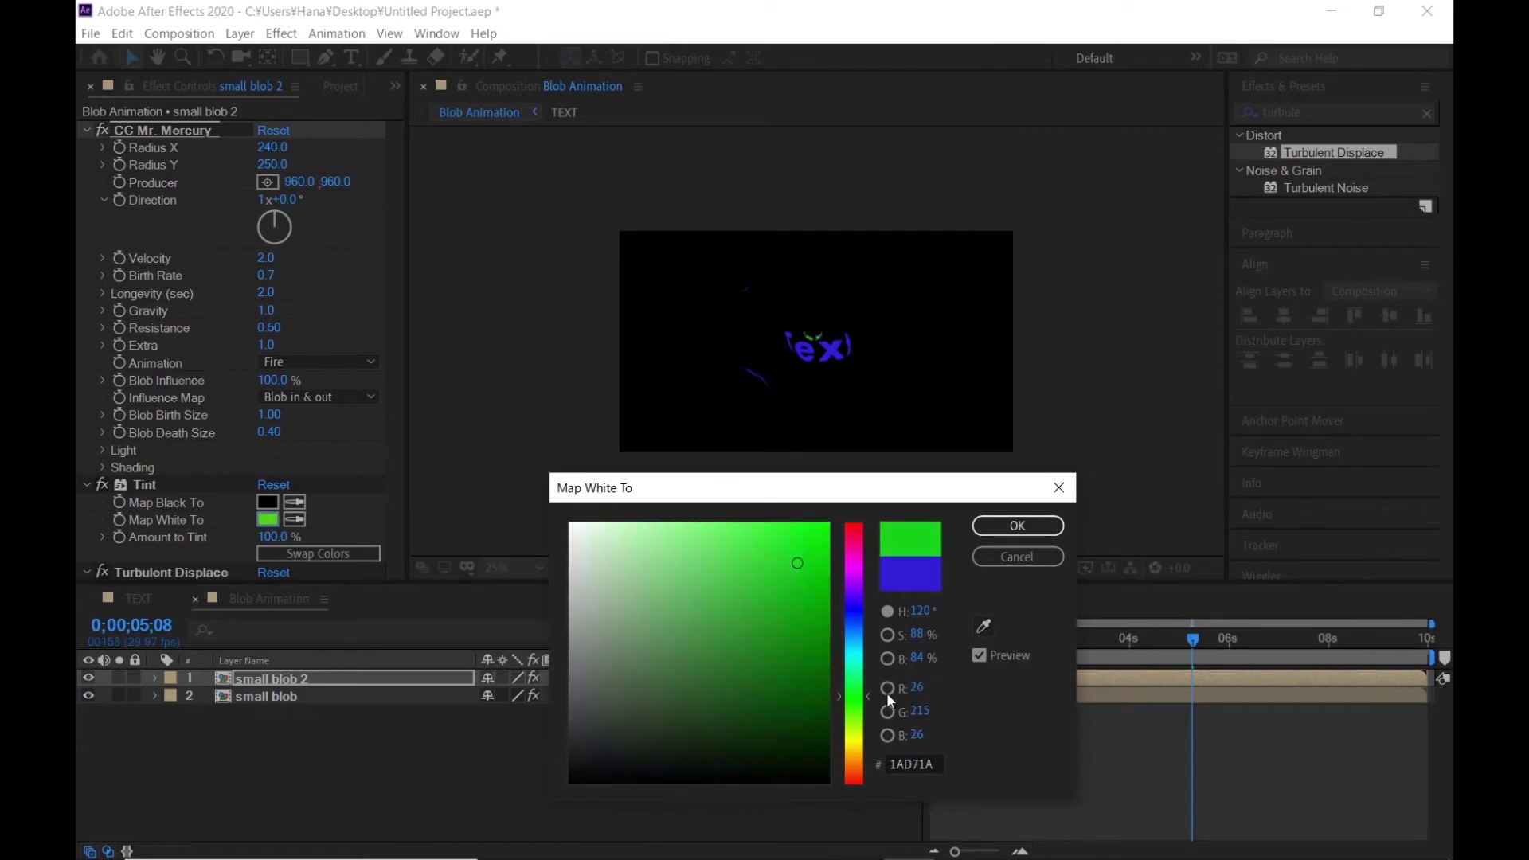
drag(888, 639, 888, 655)
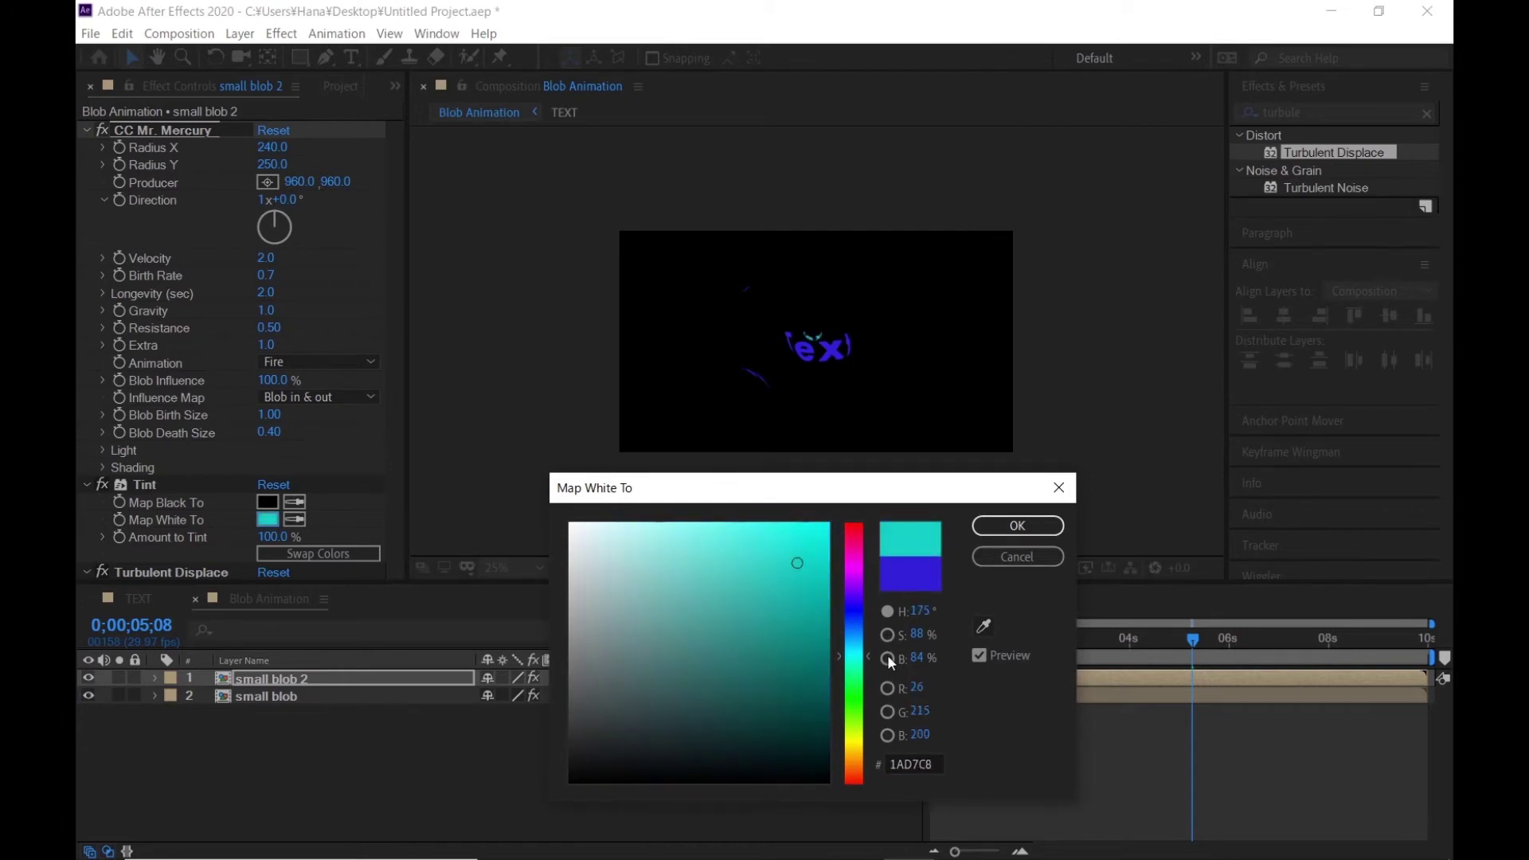
click(982, 529)
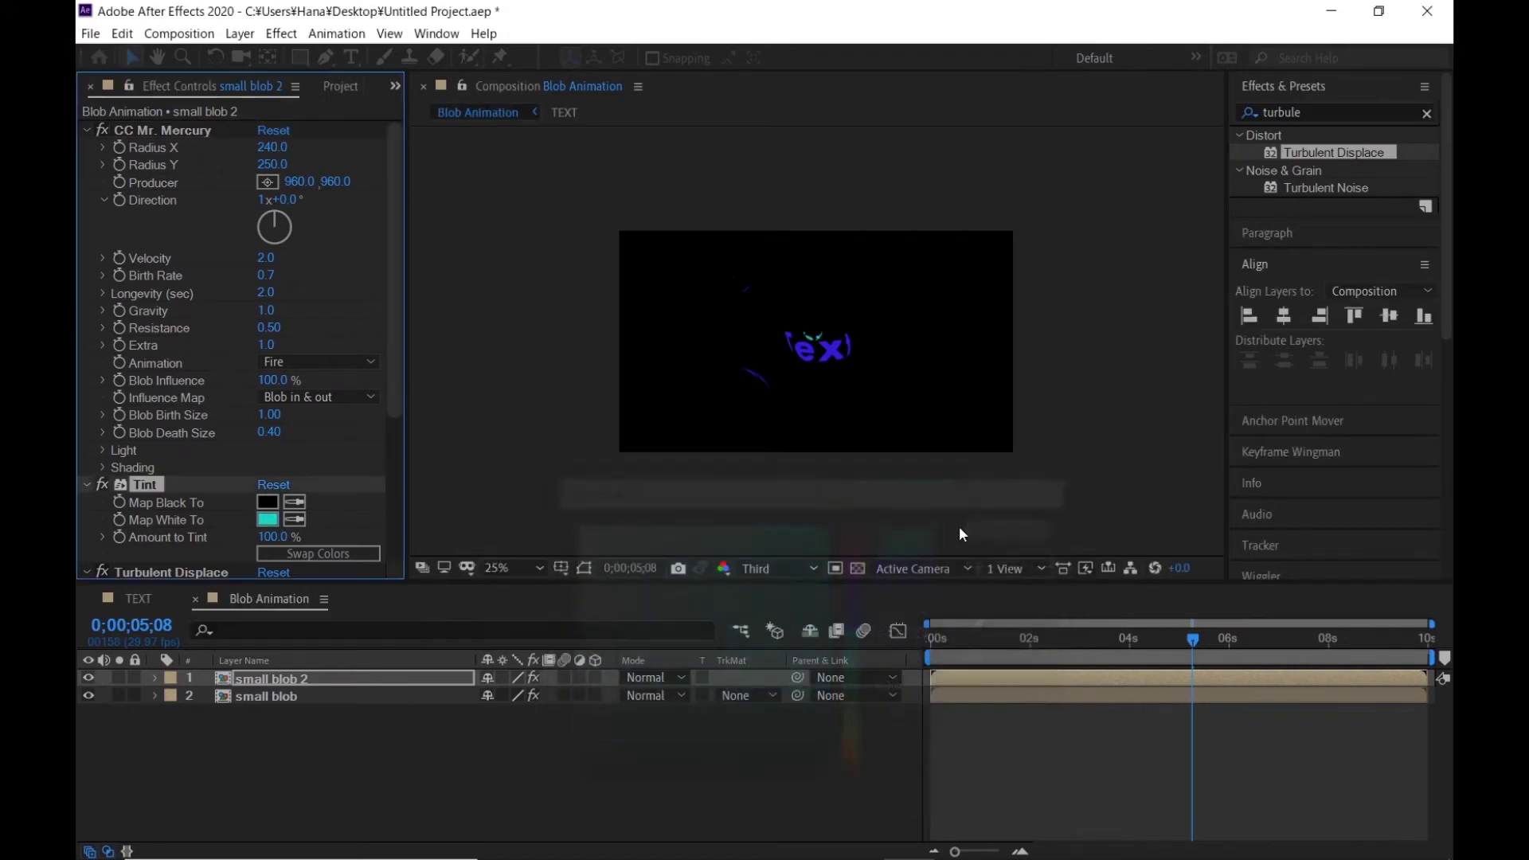
click(269, 740)
scroll(279, 355, down, 2)
scroll(279, 355, up, 1)
scroll(278, 356, up, 1)
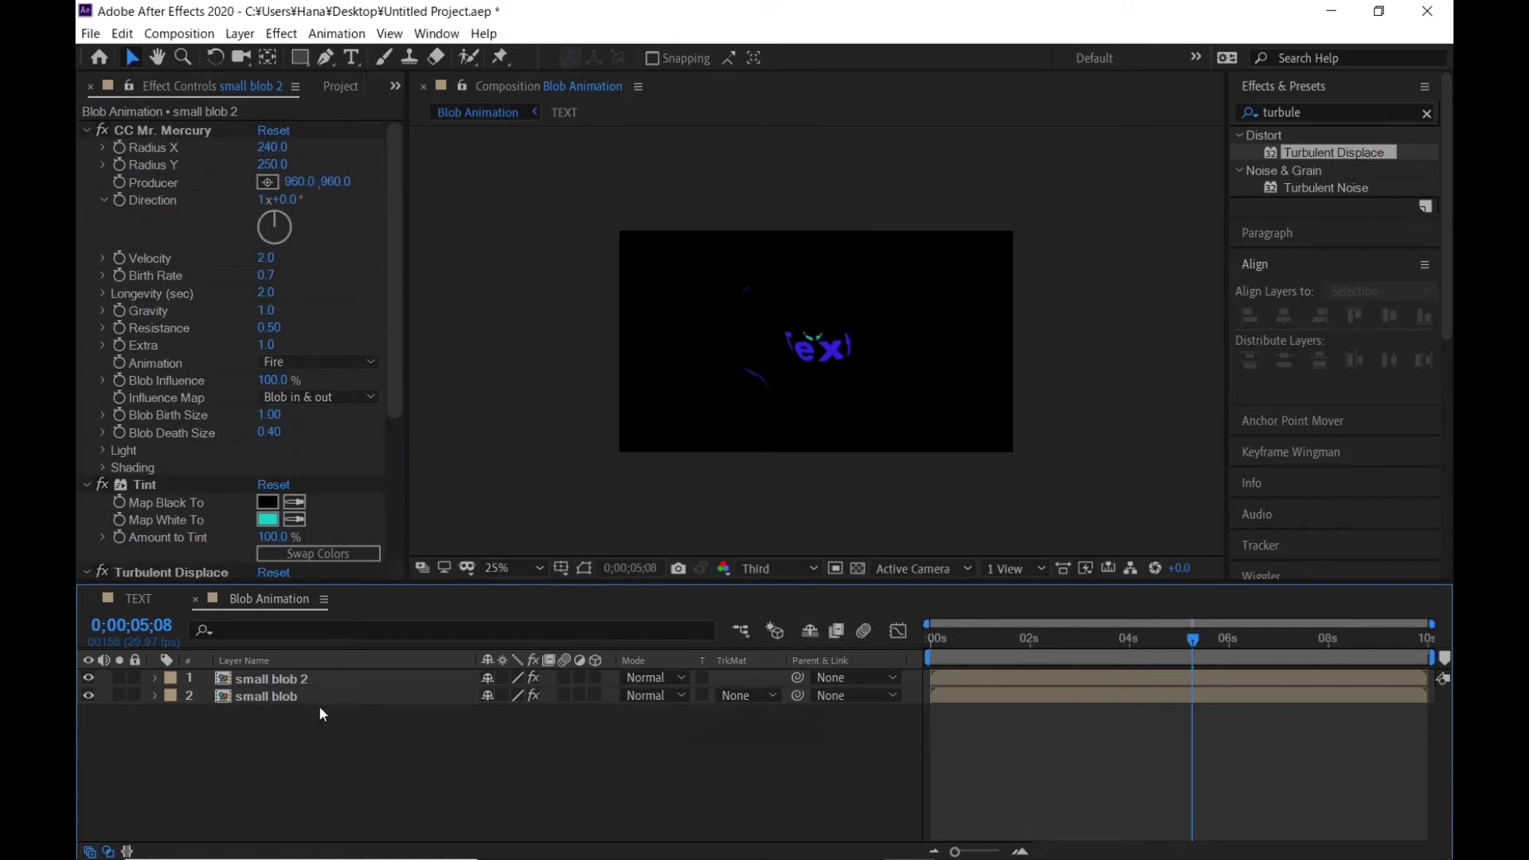
Step: Duplicate small blob 2 as small blob 3 and set Velocity 1.5 and Birth Rate 1
click(318, 680)
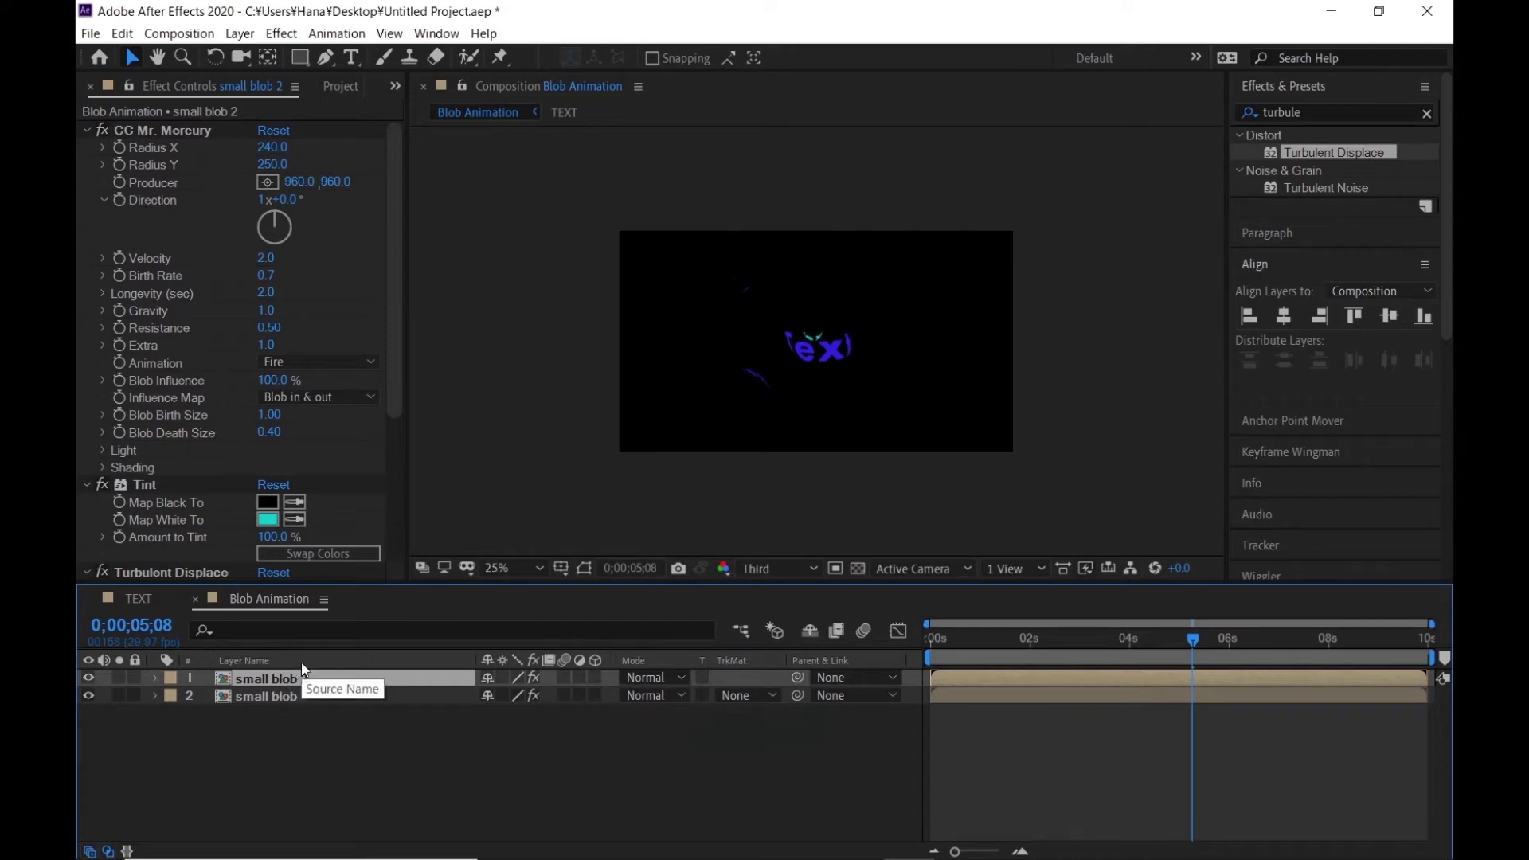
key(ctrl+d)
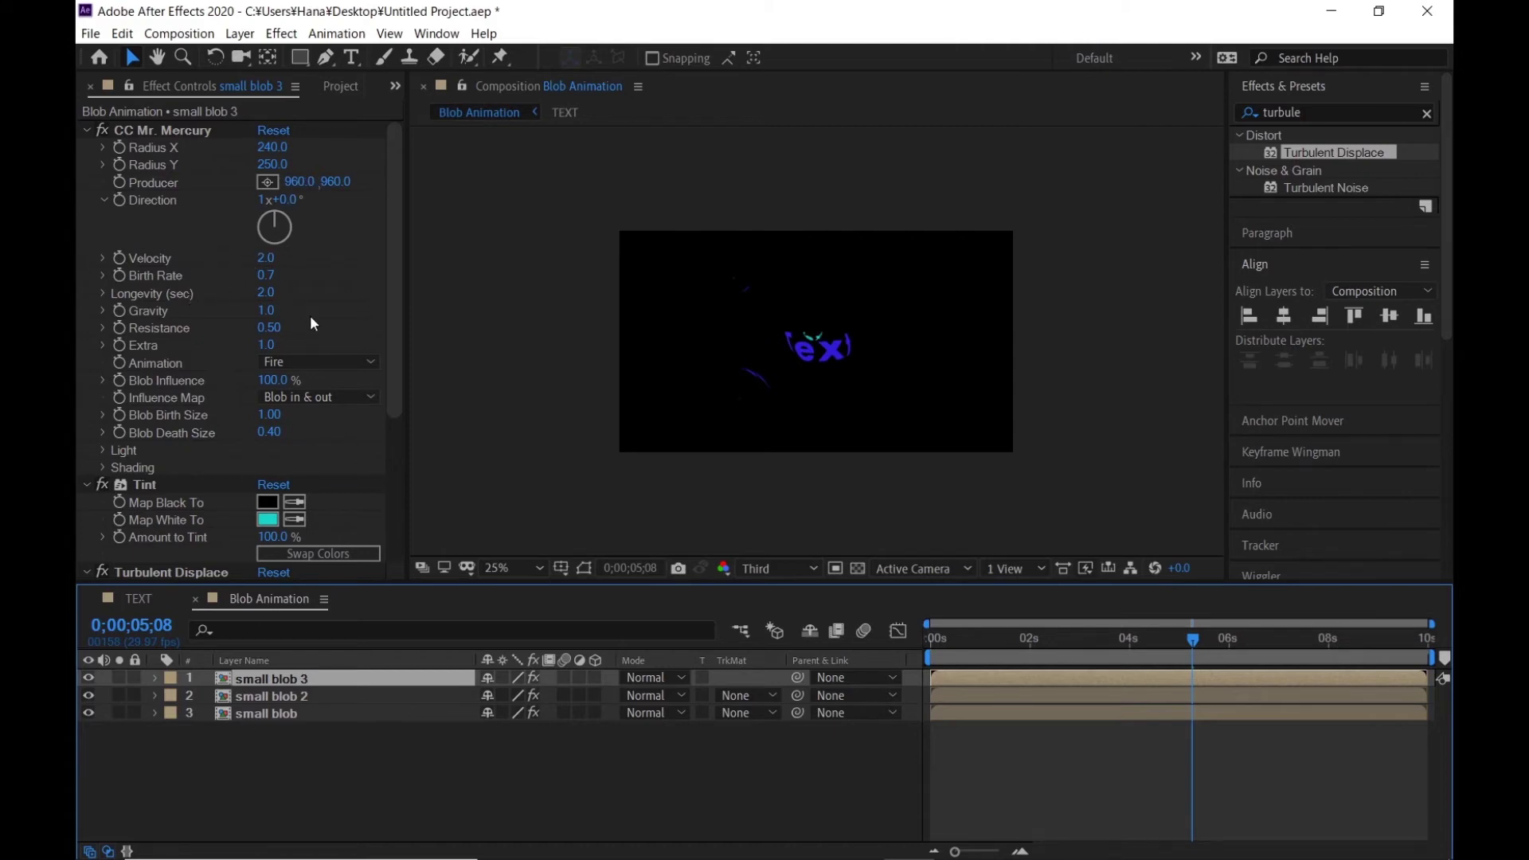
click(267, 259)
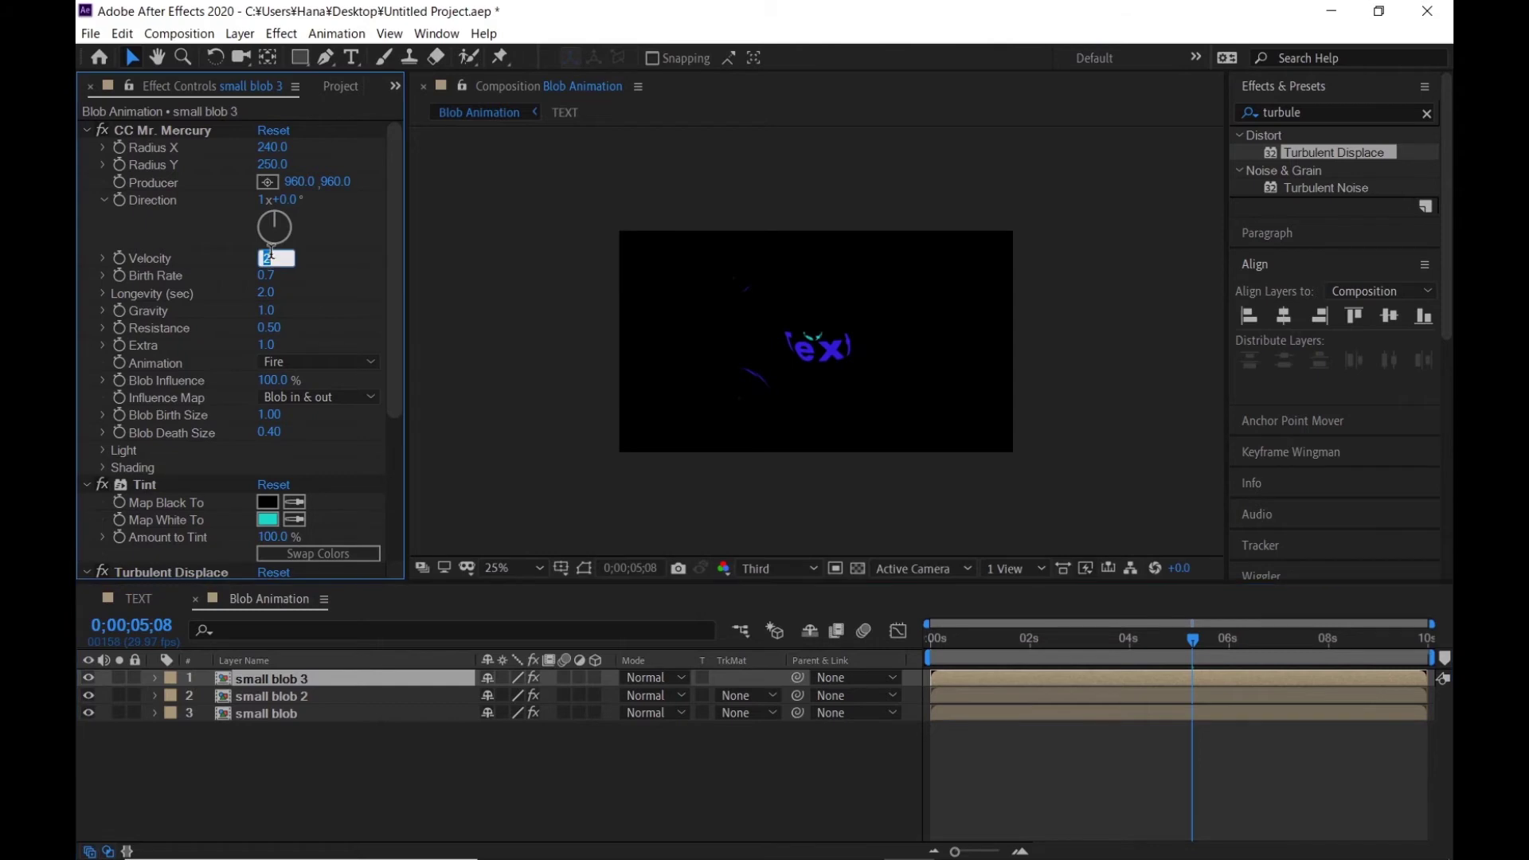
text(1.5)
key(Return)
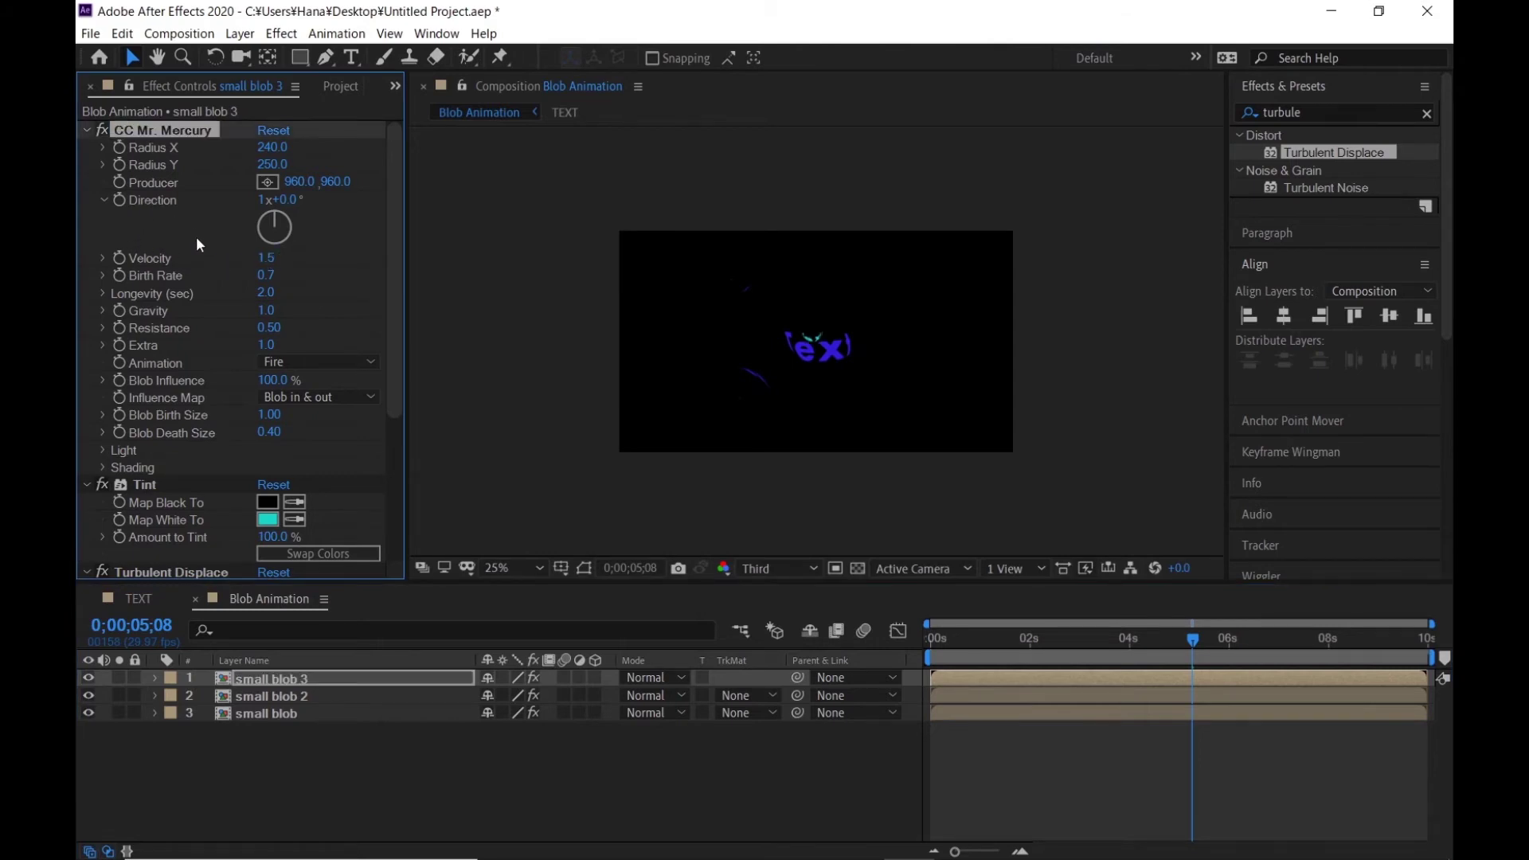
click(266, 275)
text(1)
key(Return)
Step: Set small blob 3's Gravity to 2, Resistance to 2 and Blob Birth Size to 5
click(267, 311)
text(2)
key(Return)
click(272, 328)
text(2)
key(Return)
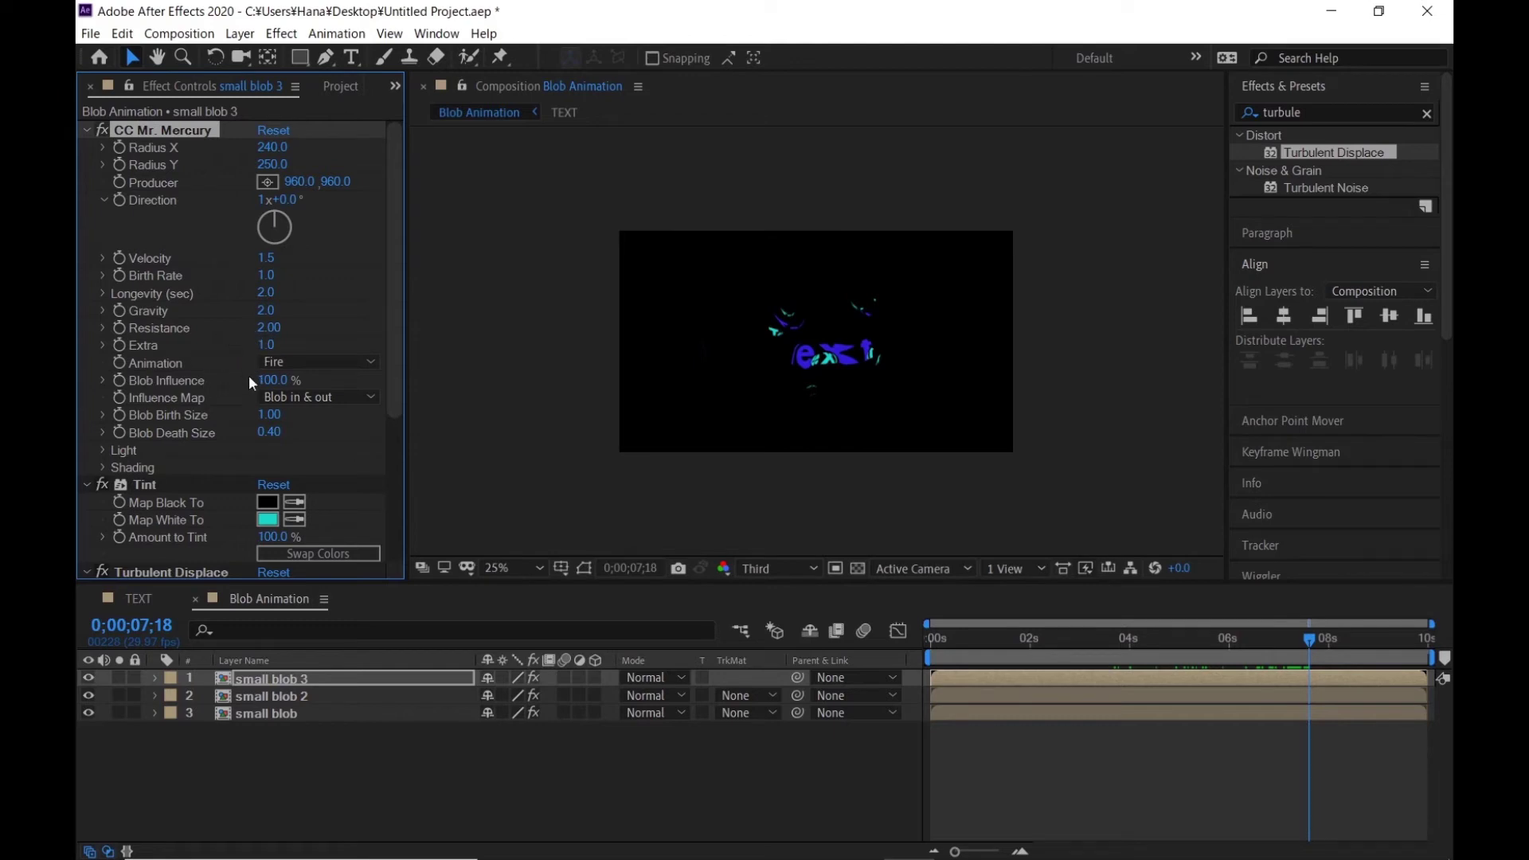
click(269, 415)
text(5)
key(Return)
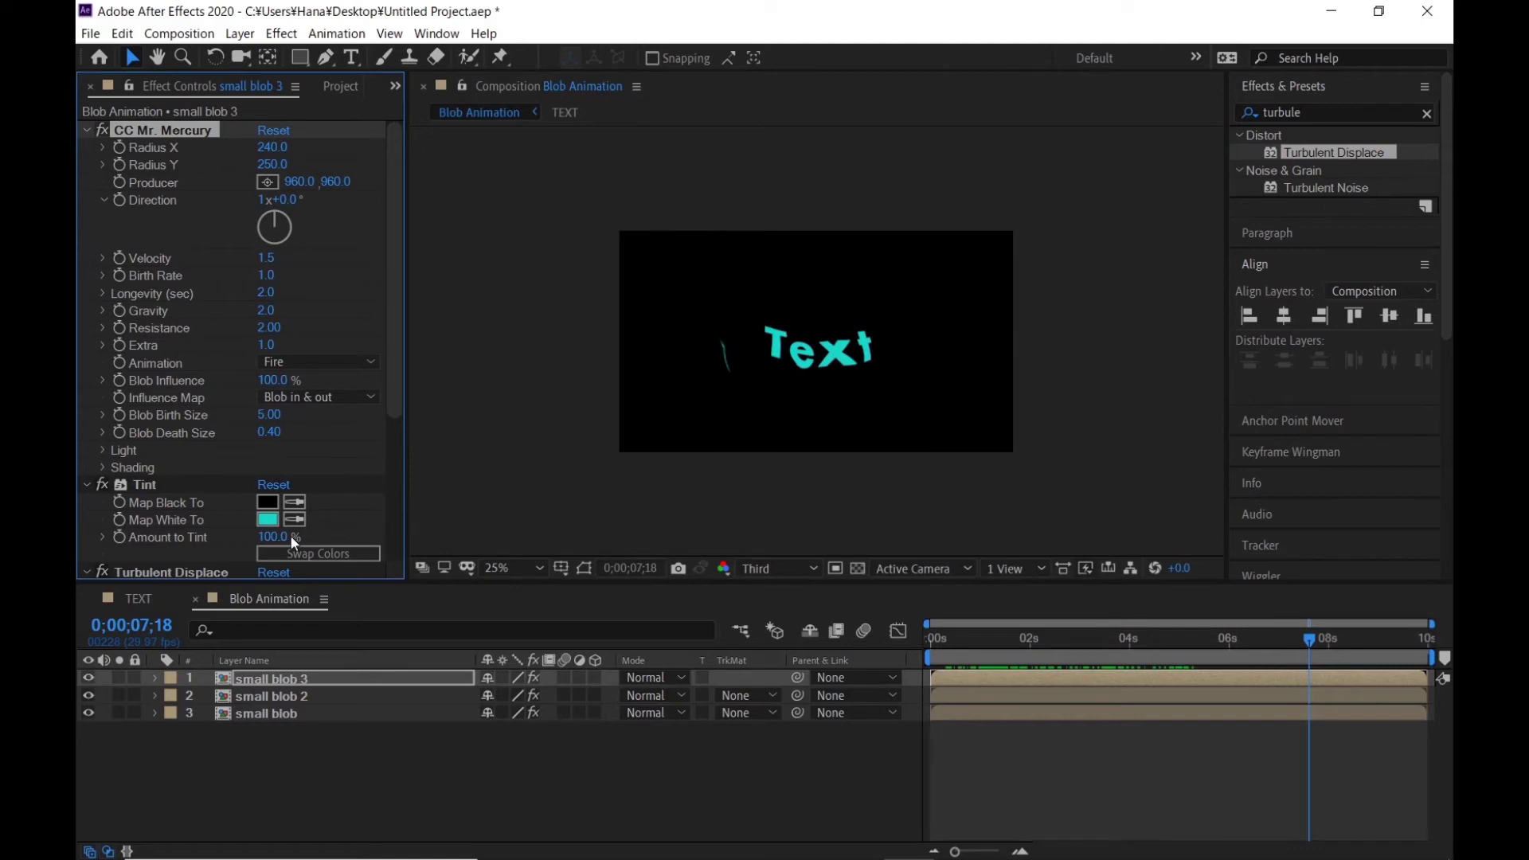
click(266, 518)
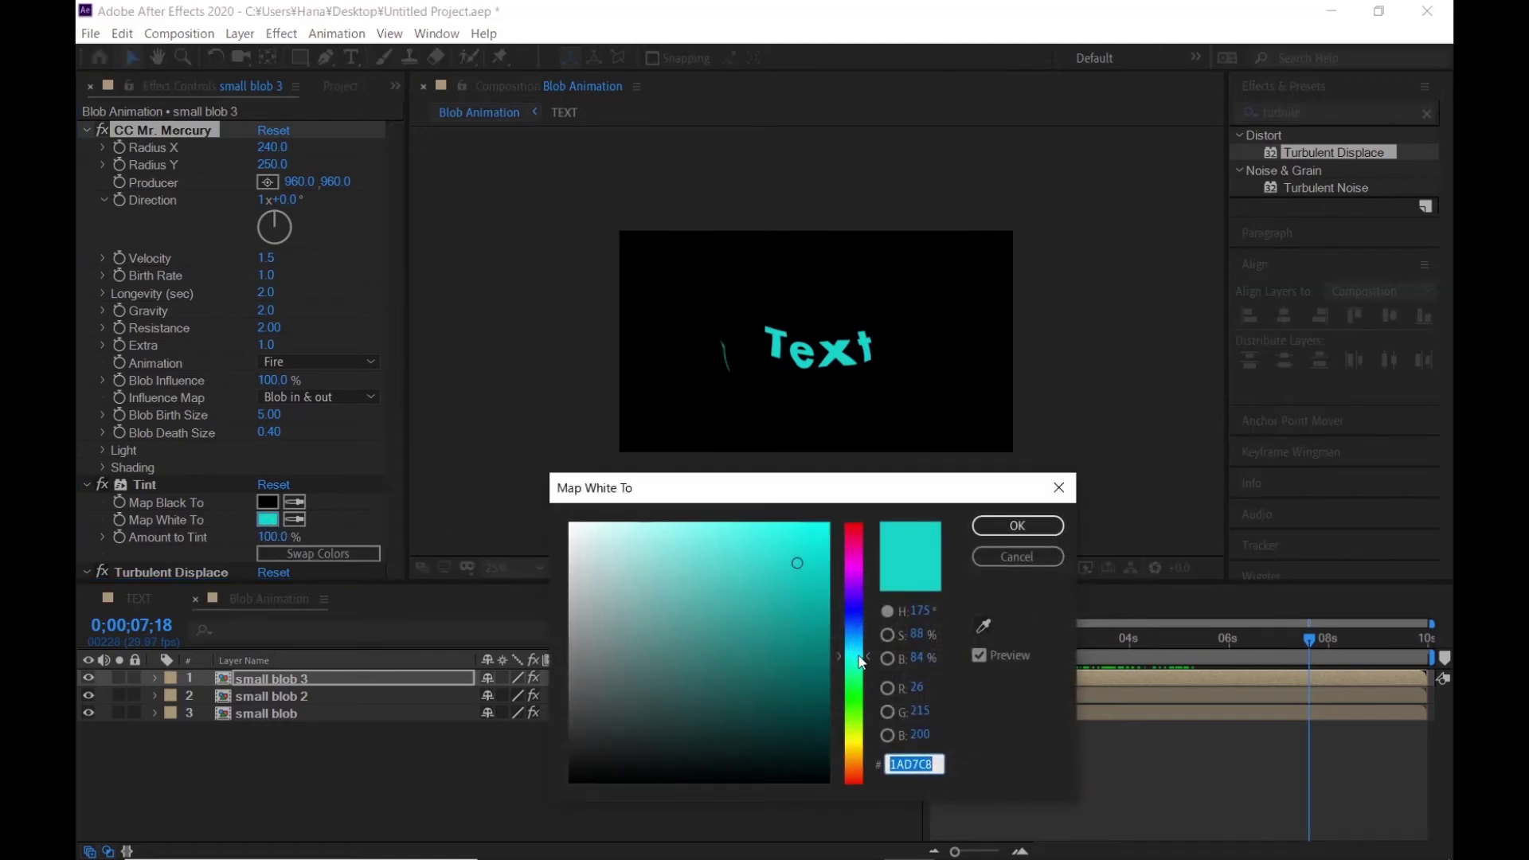
Step: Change small blob 3's Tint colour to yellow-green A1D71A and select the layer
mouse_move(861, 662)
mouse_down()
mouse_move(856, 741)
mouse_move(865, 552)
mouse_move(860, 763)
mouse_move(863, 735)
mouse_up()
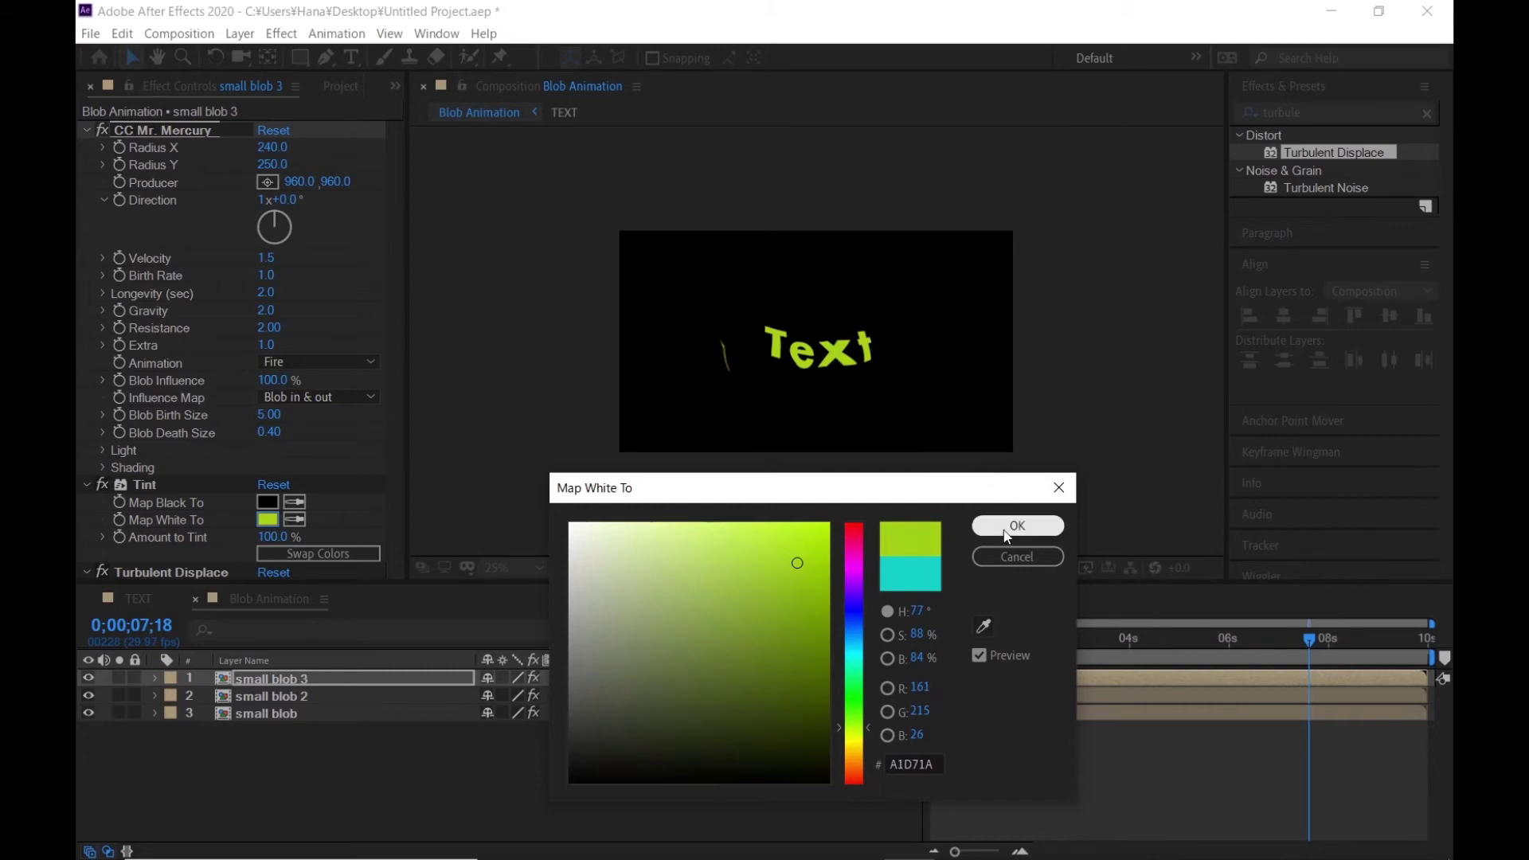
click(1006, 527)
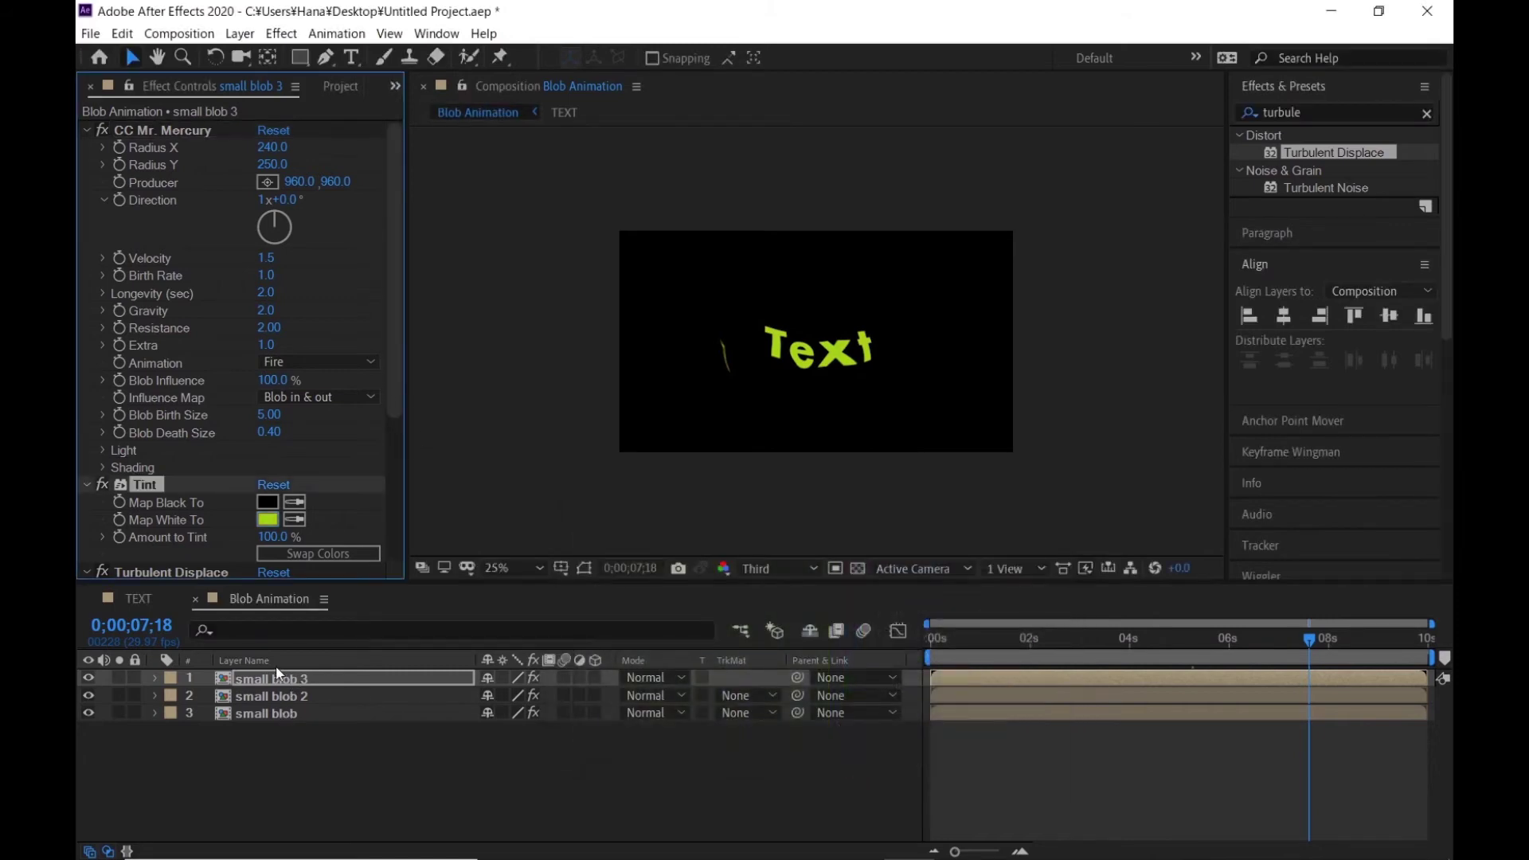
click(277, 681)
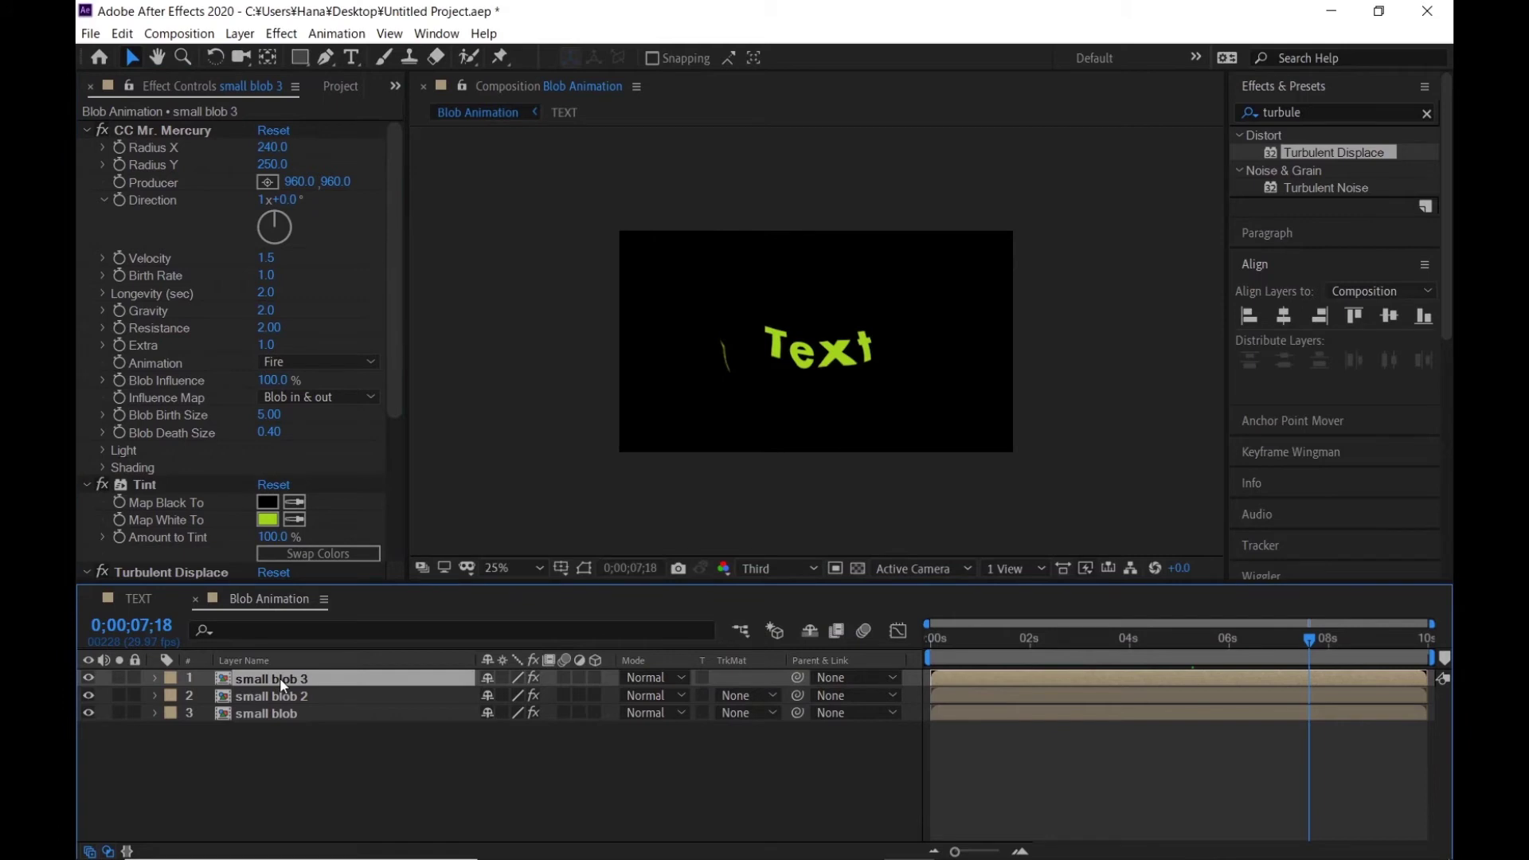
Step: Rename small blob 3 to 'big blob' and move it to the bottom of the layer stack
key(Return)
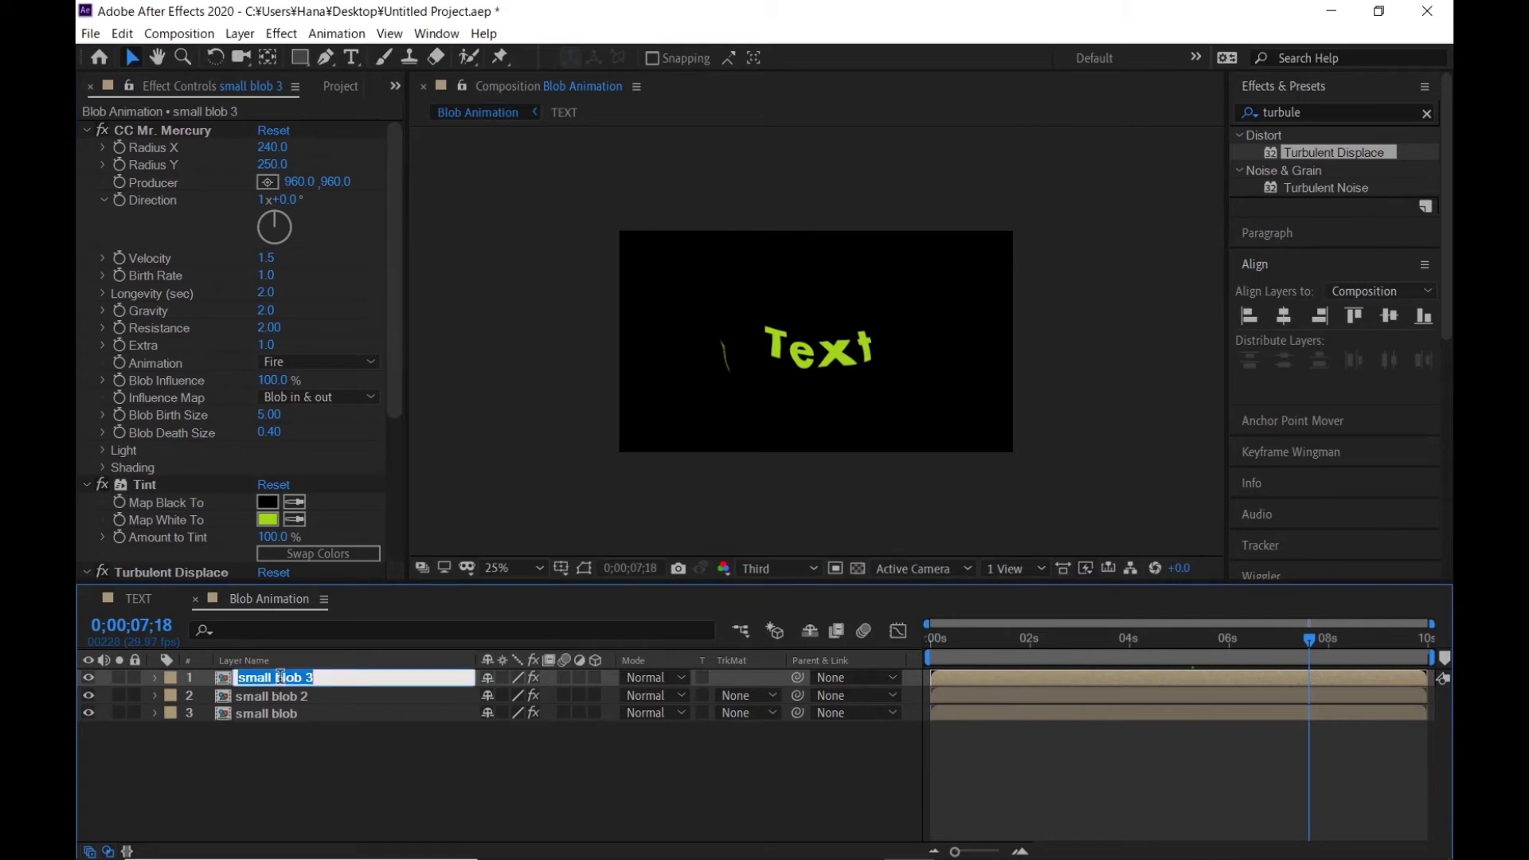
text(big blob)
key(Return)
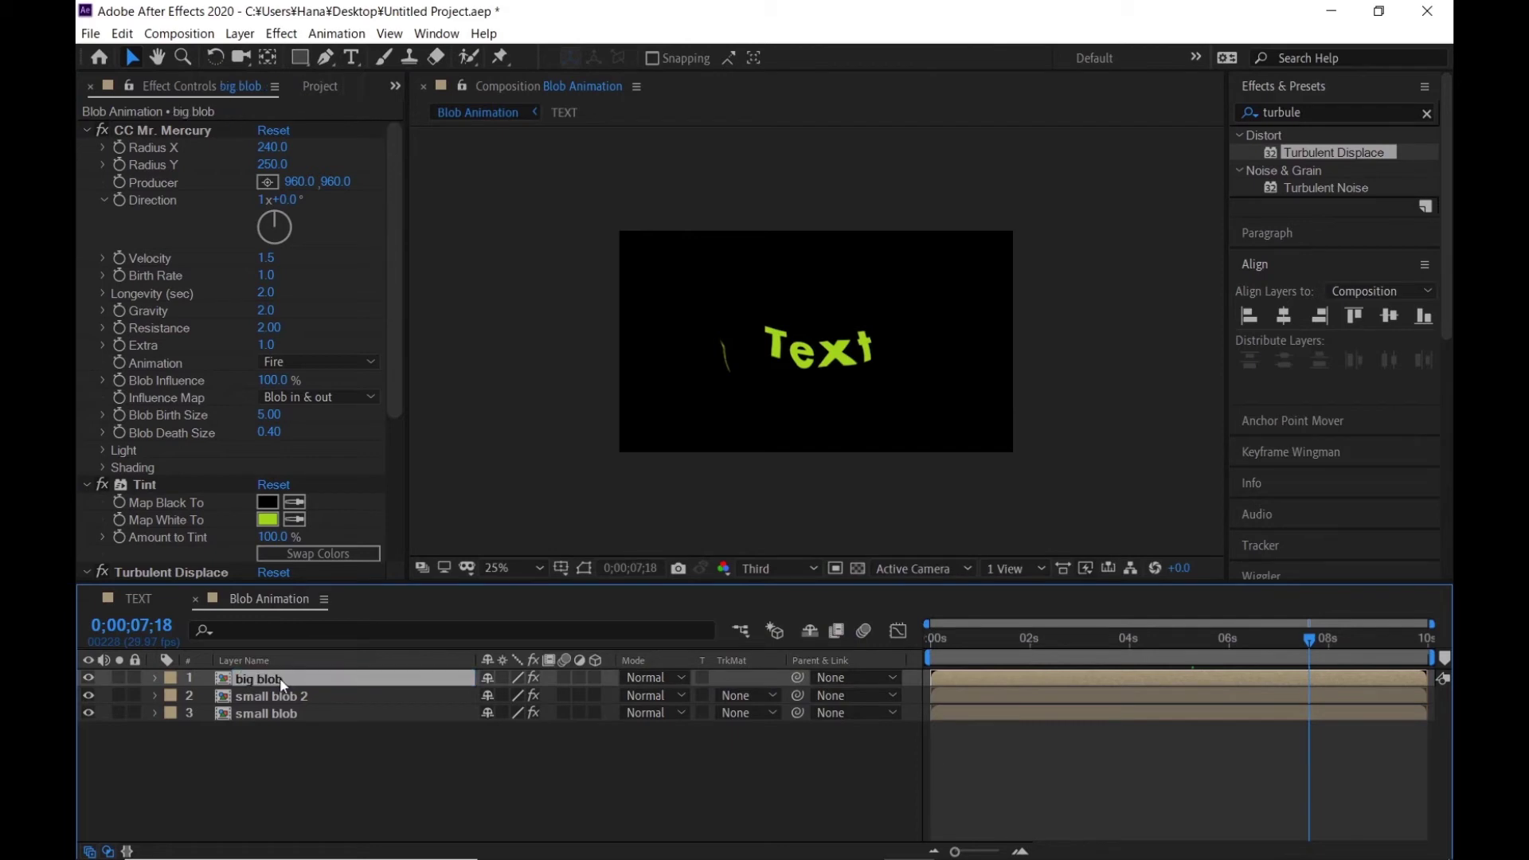
drag(279, 677, 284, 723)
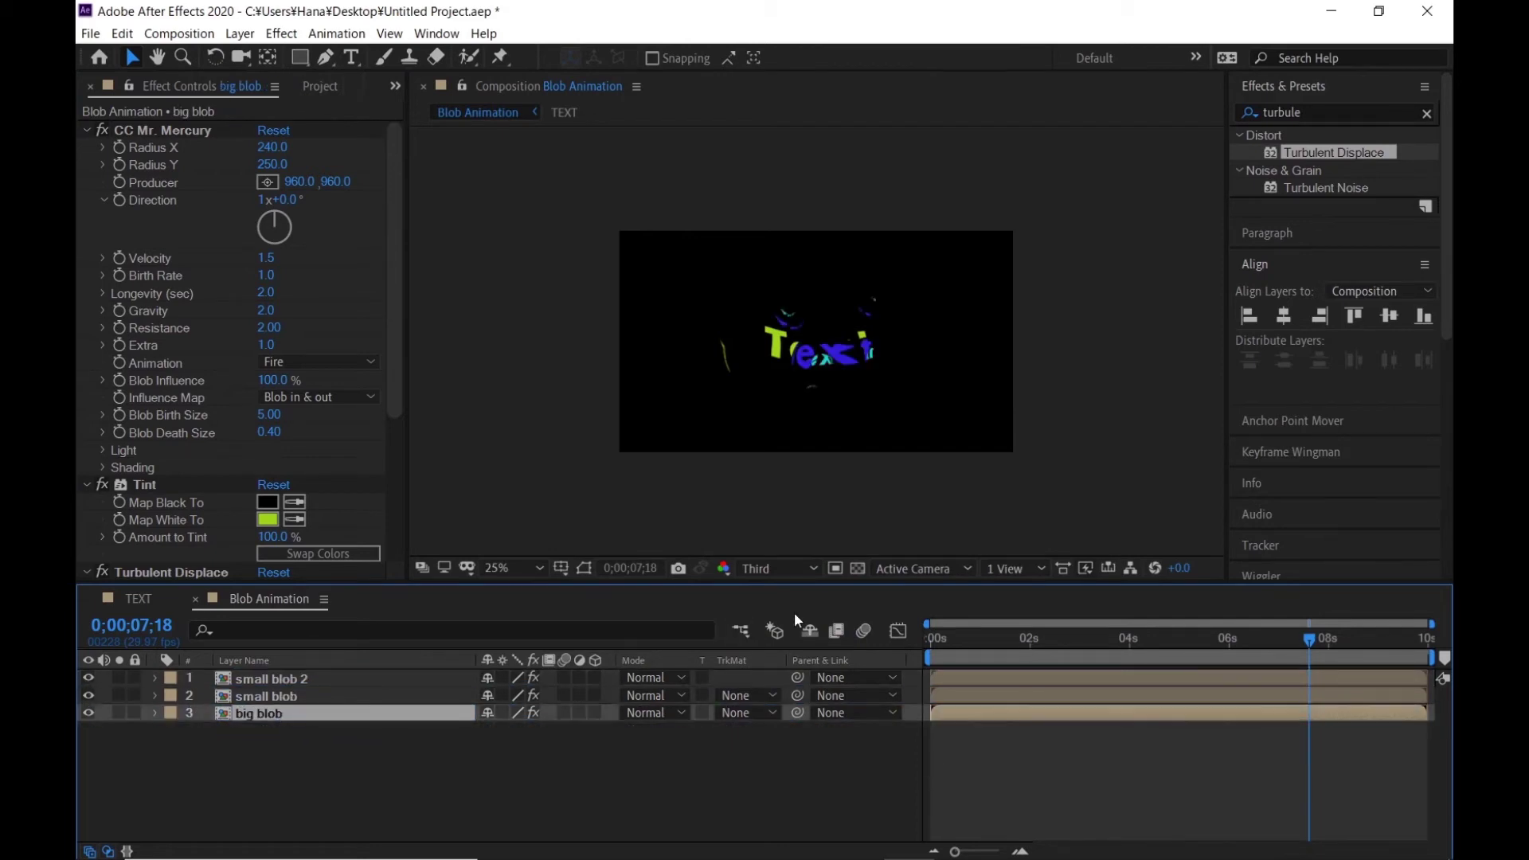
Step: Preview the Blob Animation, then select small blob 2 and reveal its changed properties
drag(1054, 644, 978, 669)
key(space)
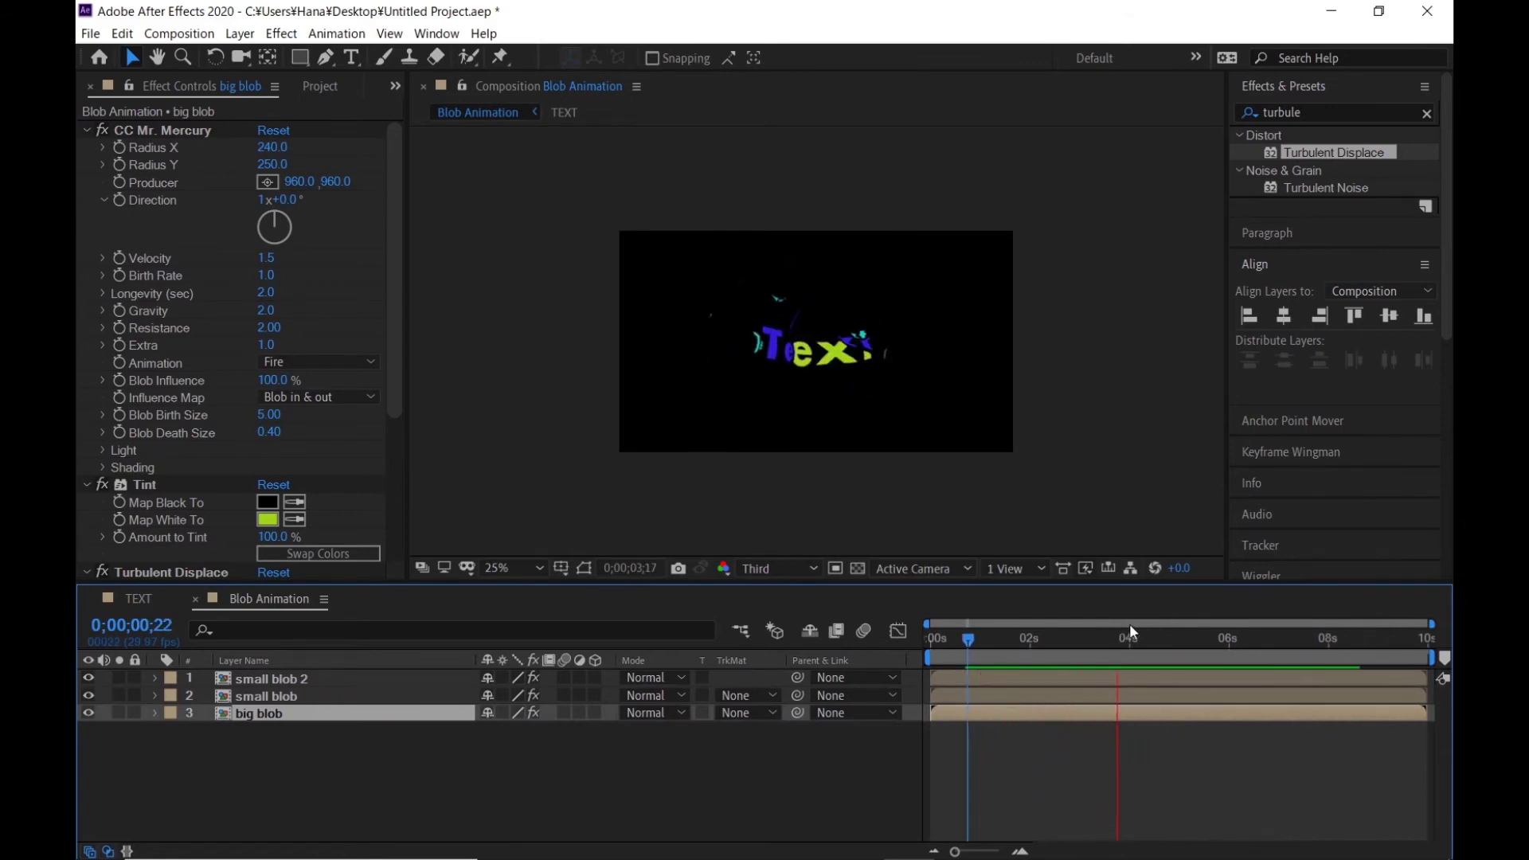
click(1167, 642)
key(ctrl+Up)
key(ctrl+Up)
key(u)
key(u)
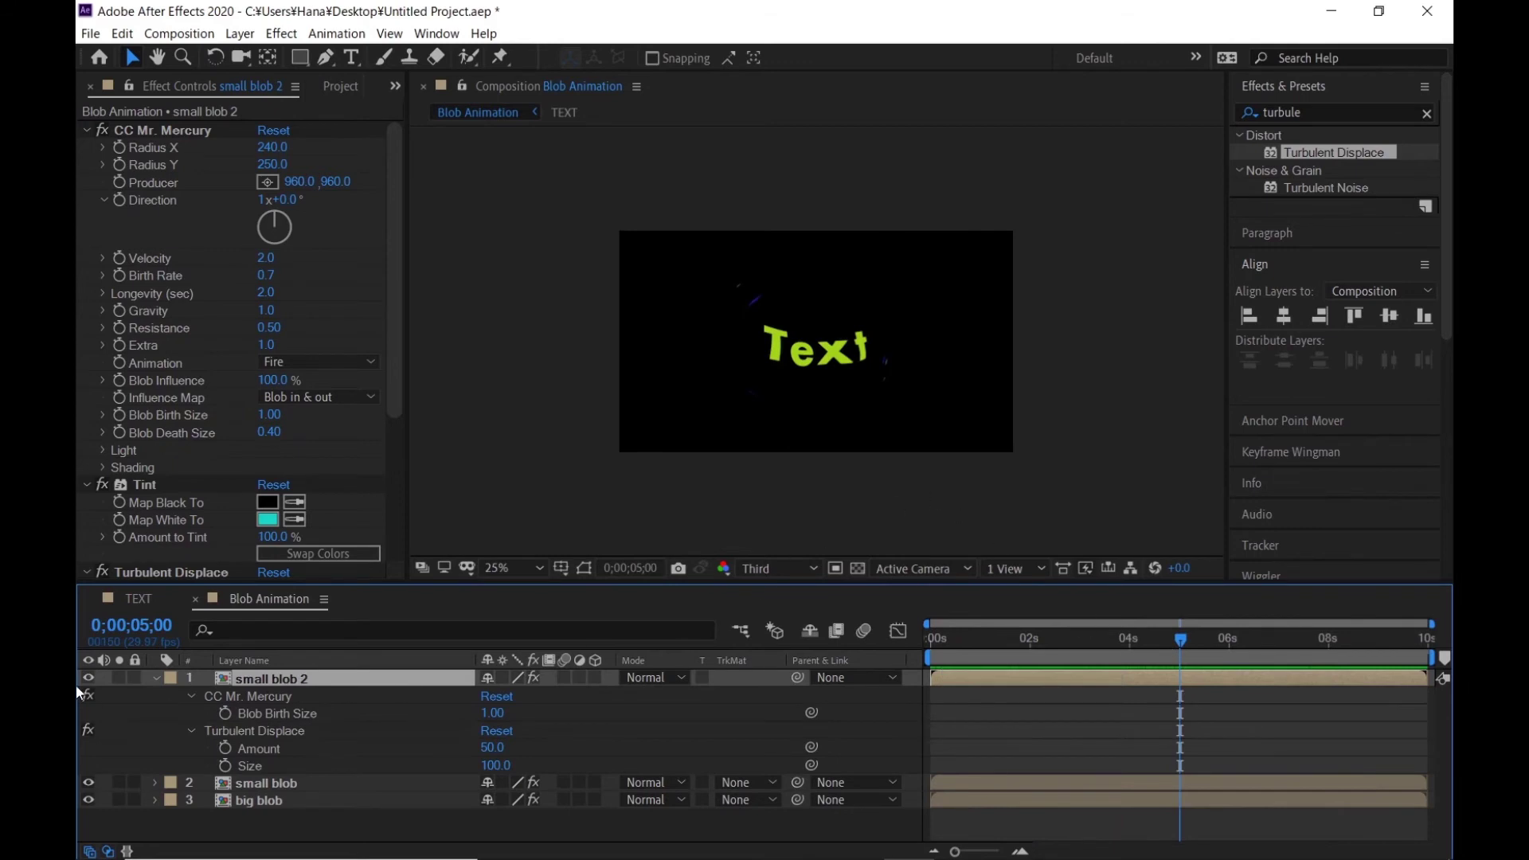
Step: Solo small blob 2 to inspect it near 2;08, unsolo it, and set the time to 5 seconds
click(119, 679)
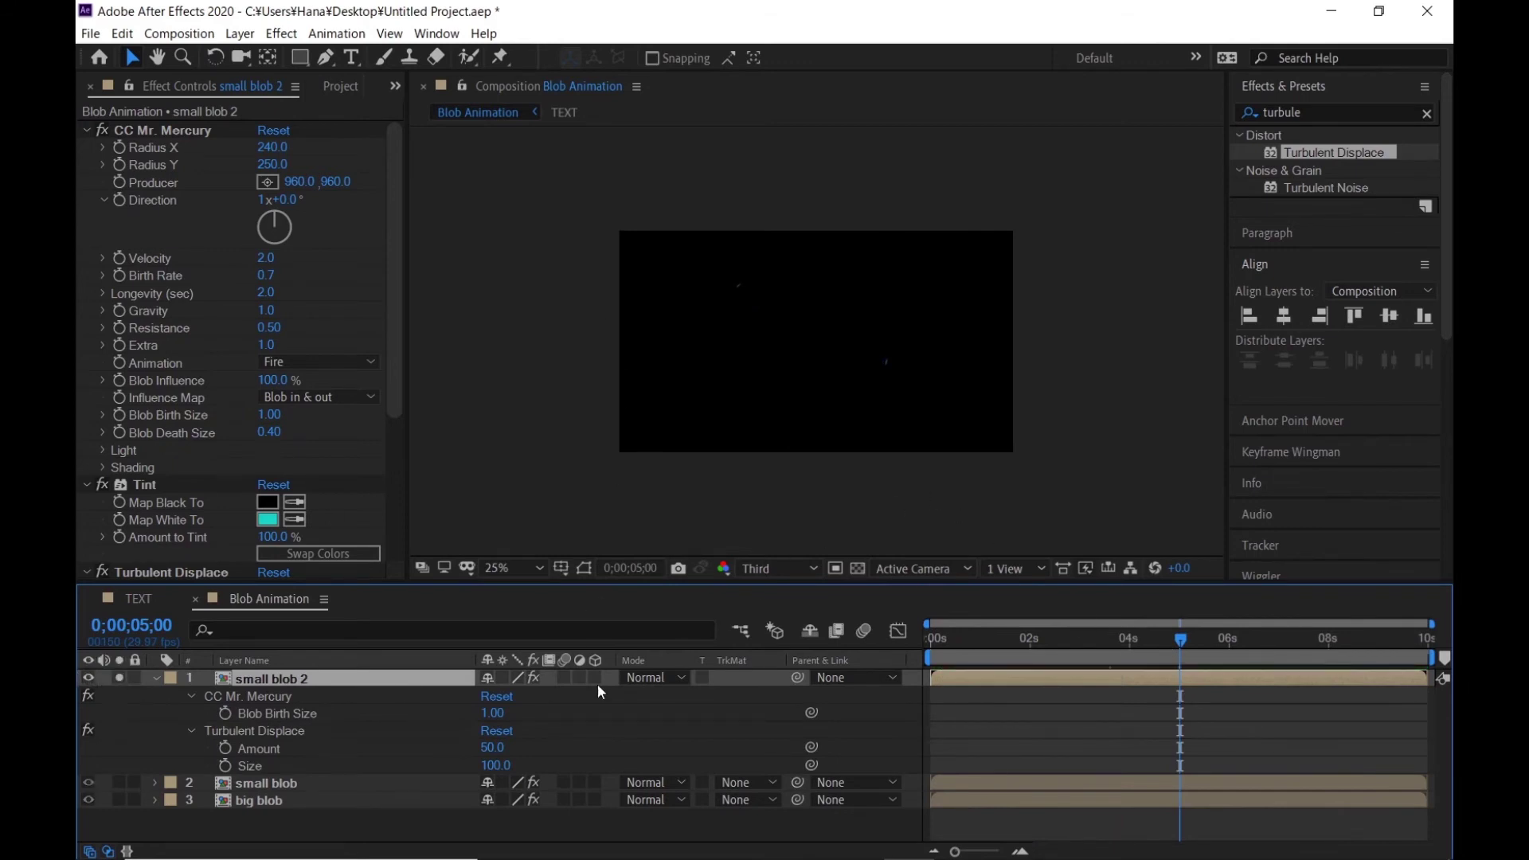
drag(1129, 658, 1043, 655)
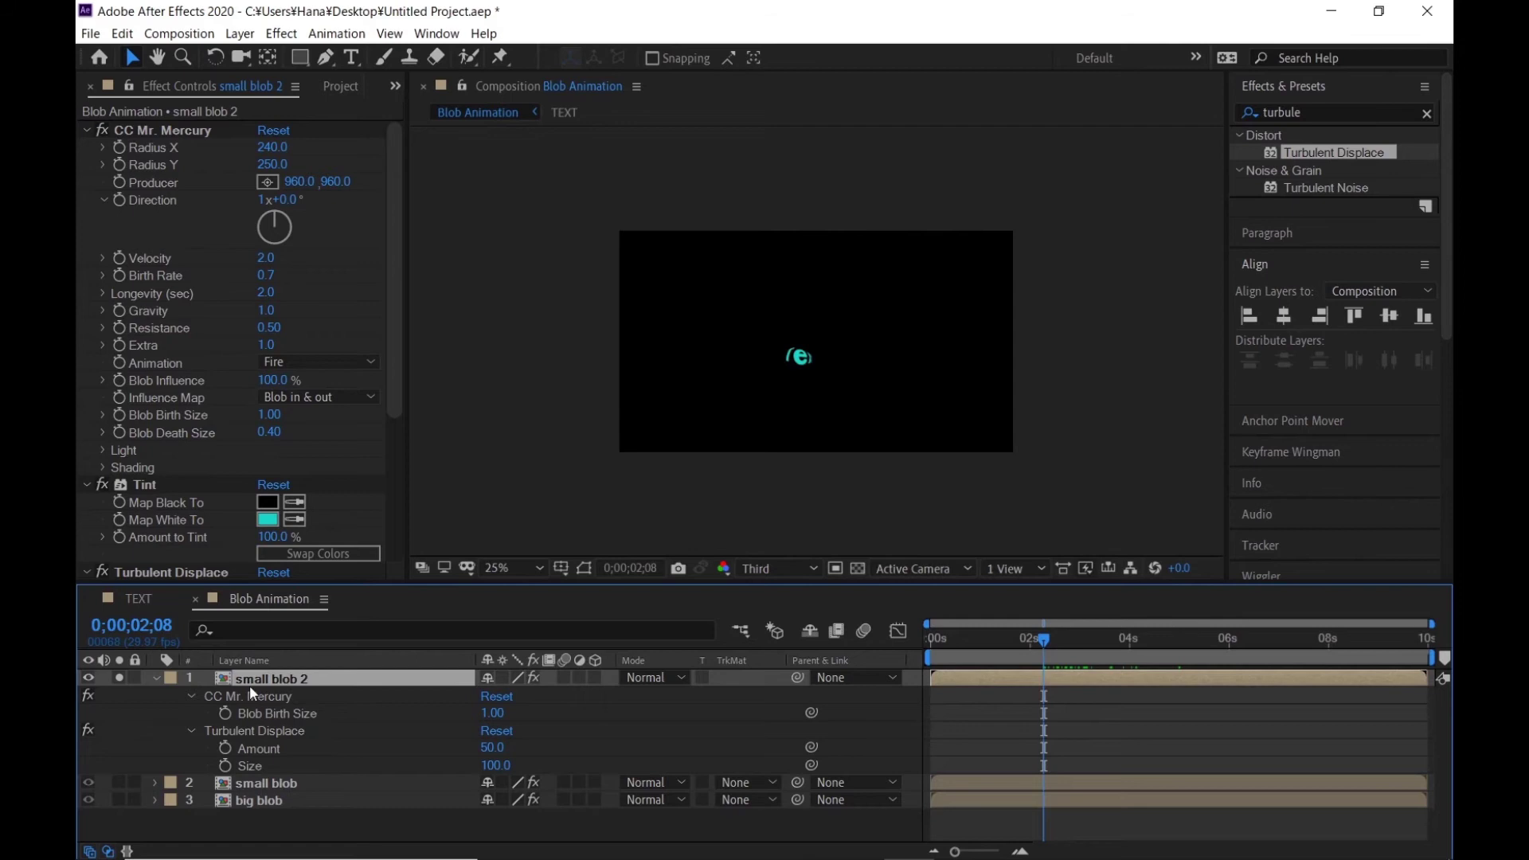
click(121, 677)
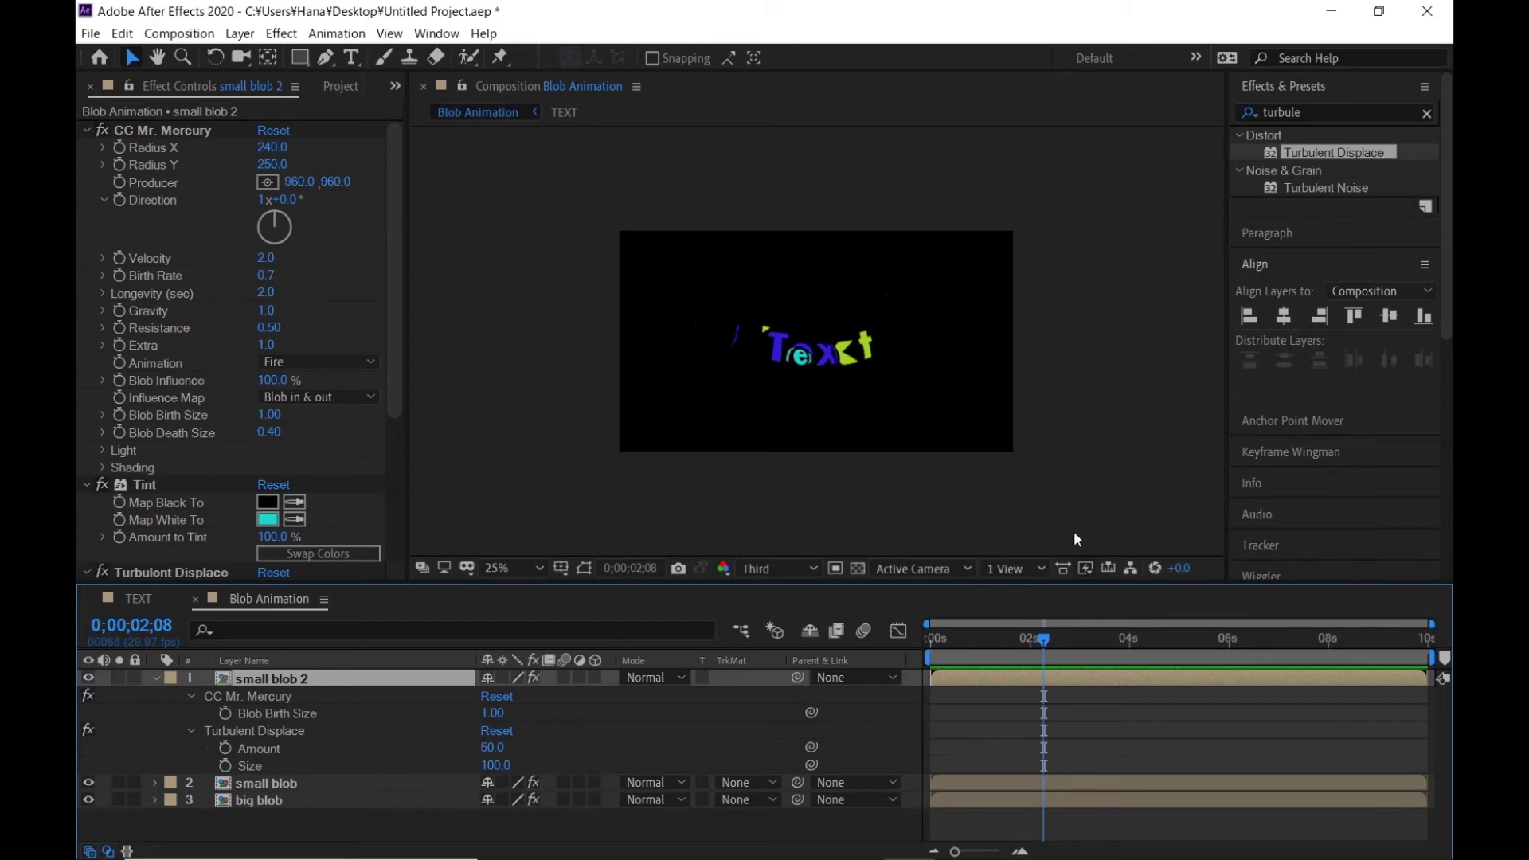
drag(1058, 648, 1078, 648)
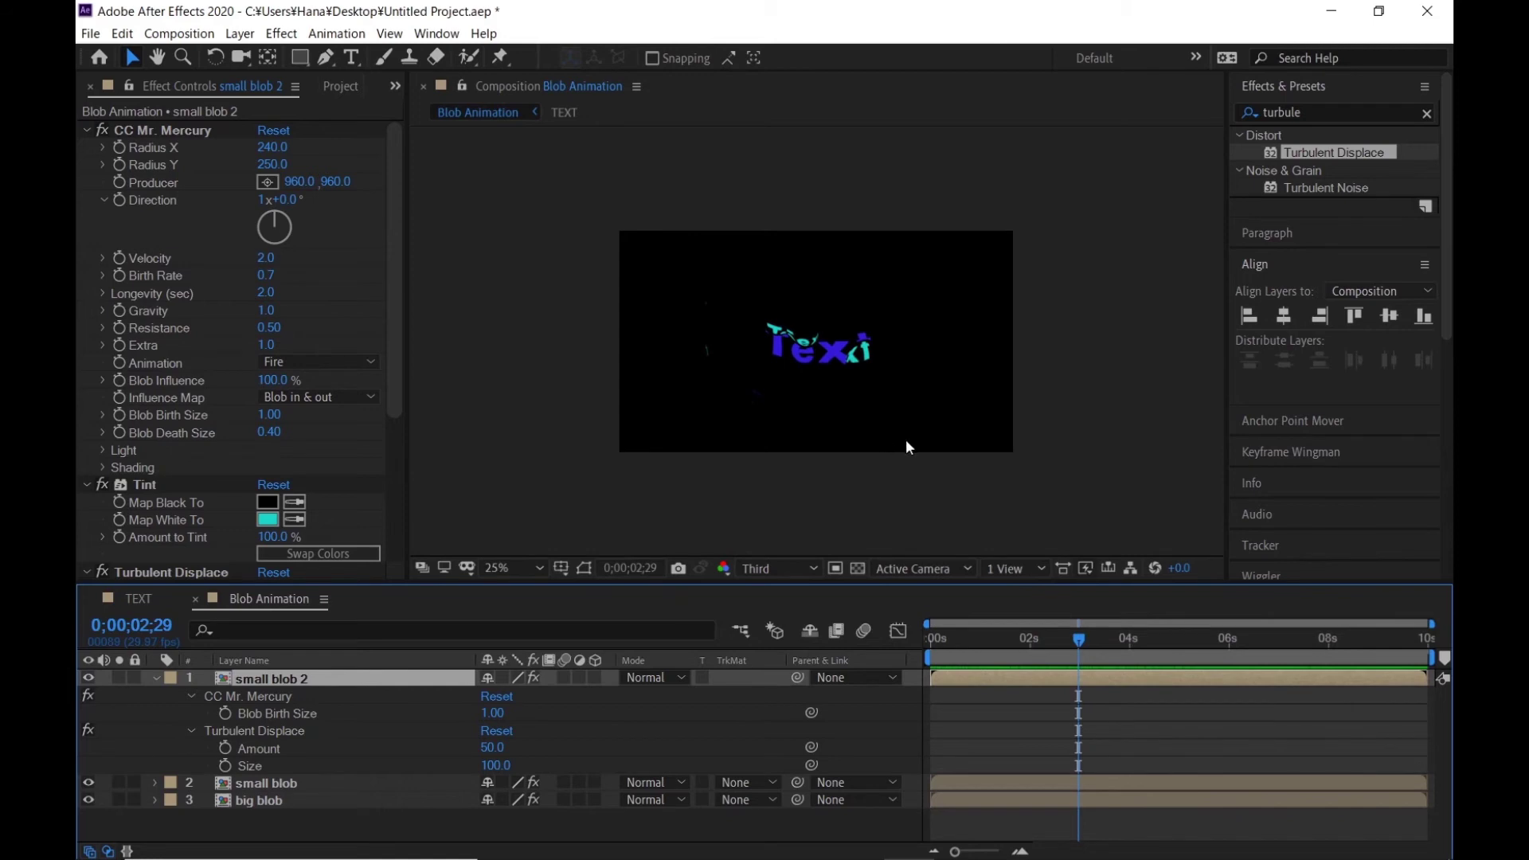
click(1181, 656)
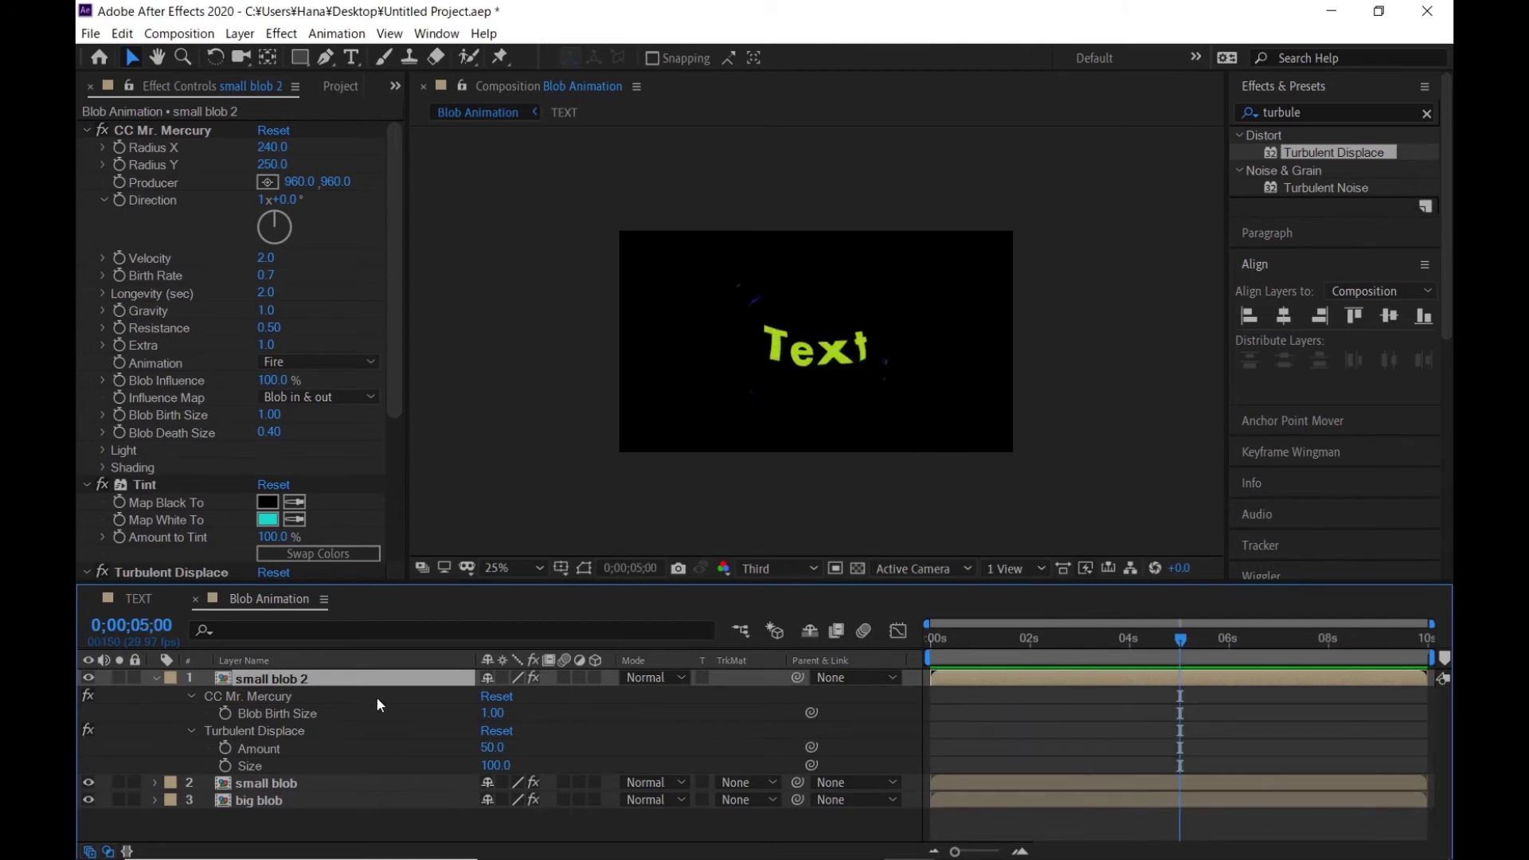
Step: Keyframe Turbulent Displace Amount and Size at 5 seconds, bringing both to 0 at 7 seconds
click(225, 748)
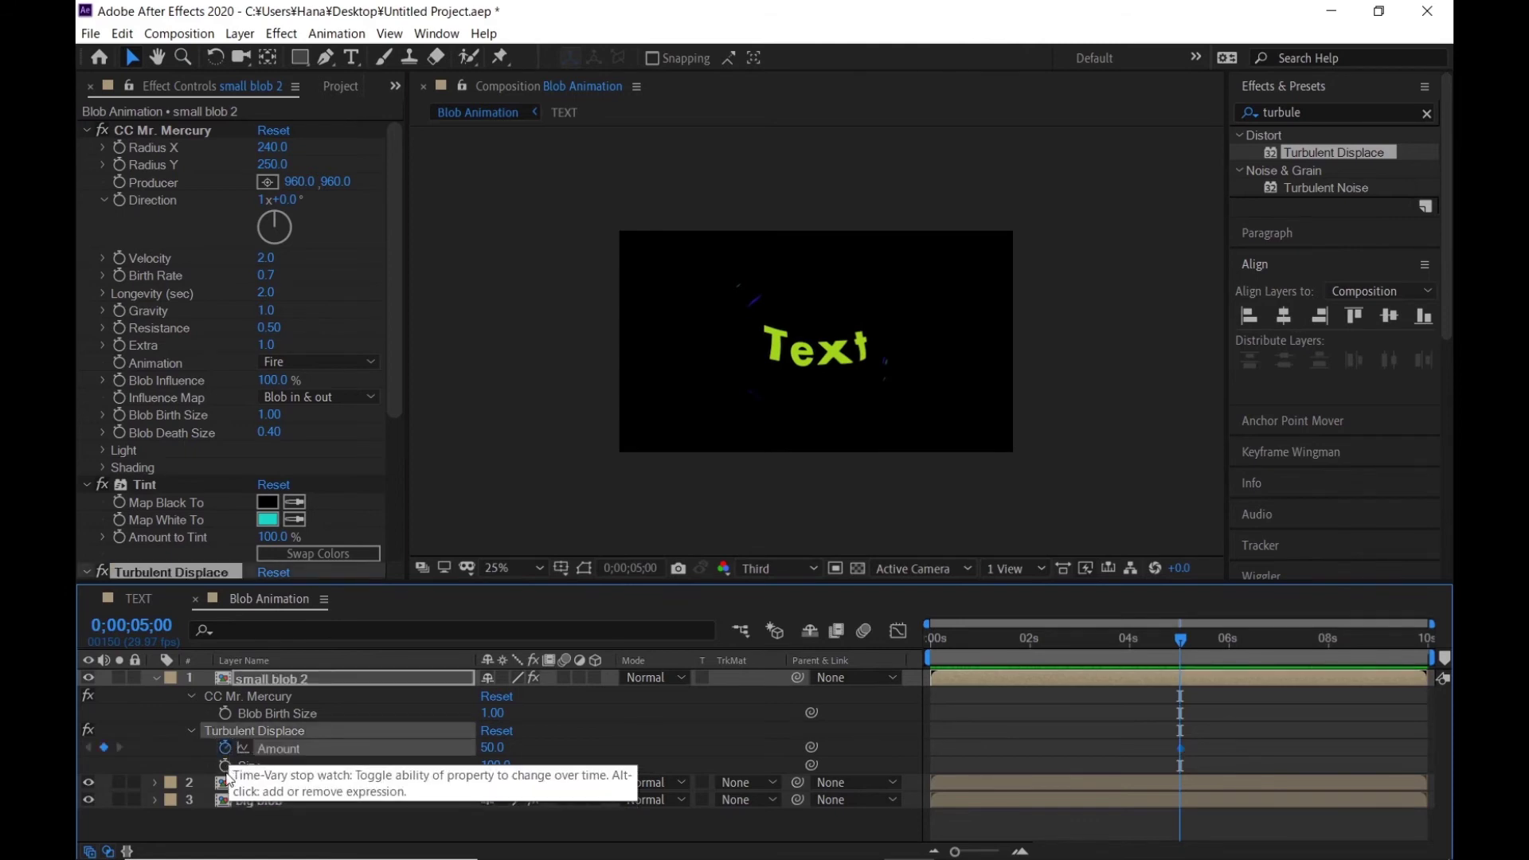
click(226, 766)
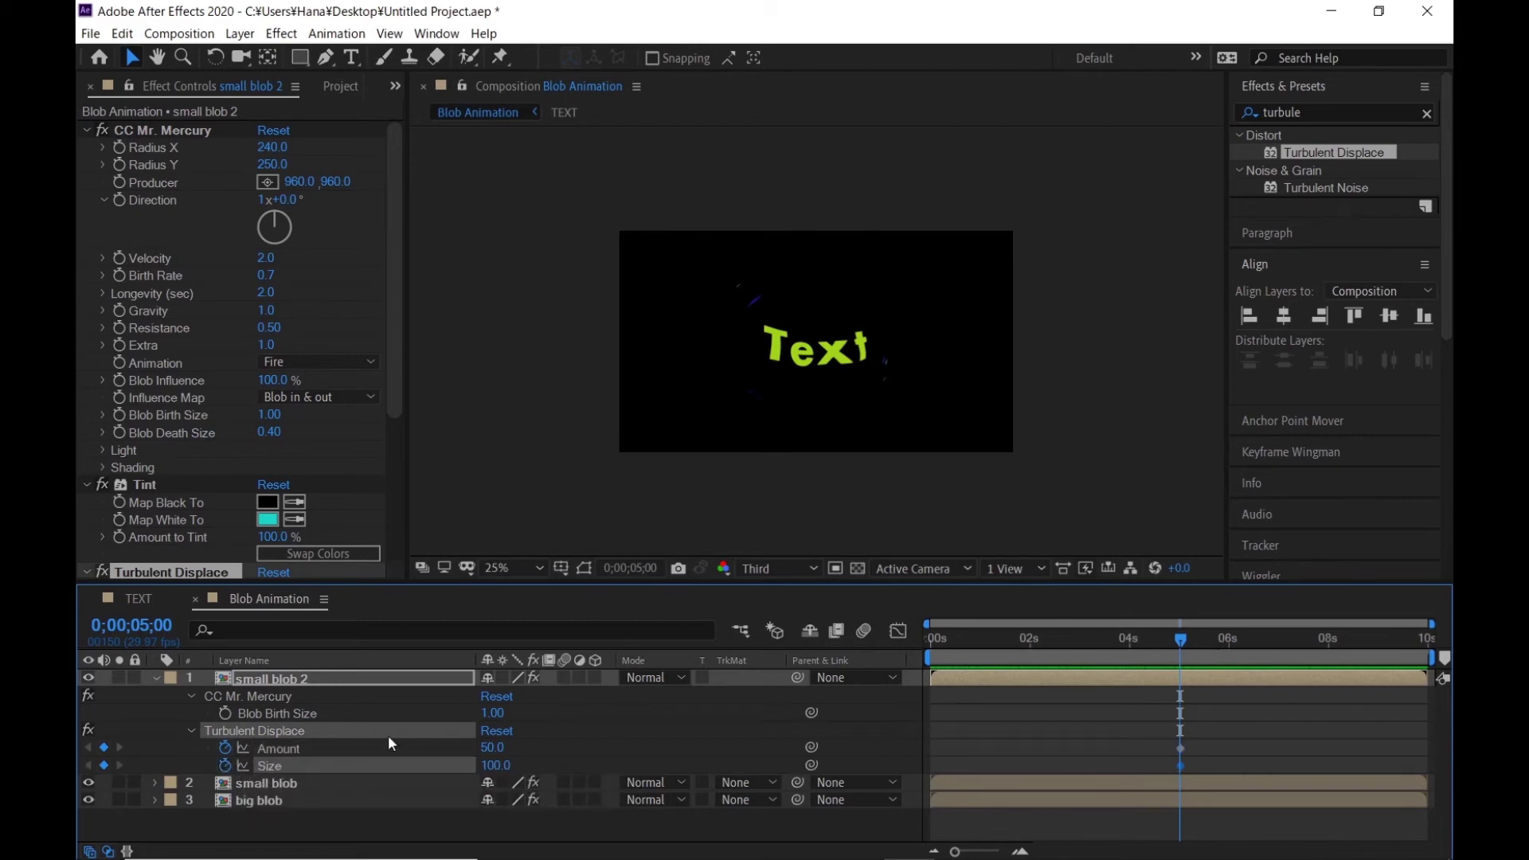
click(1273, 644)
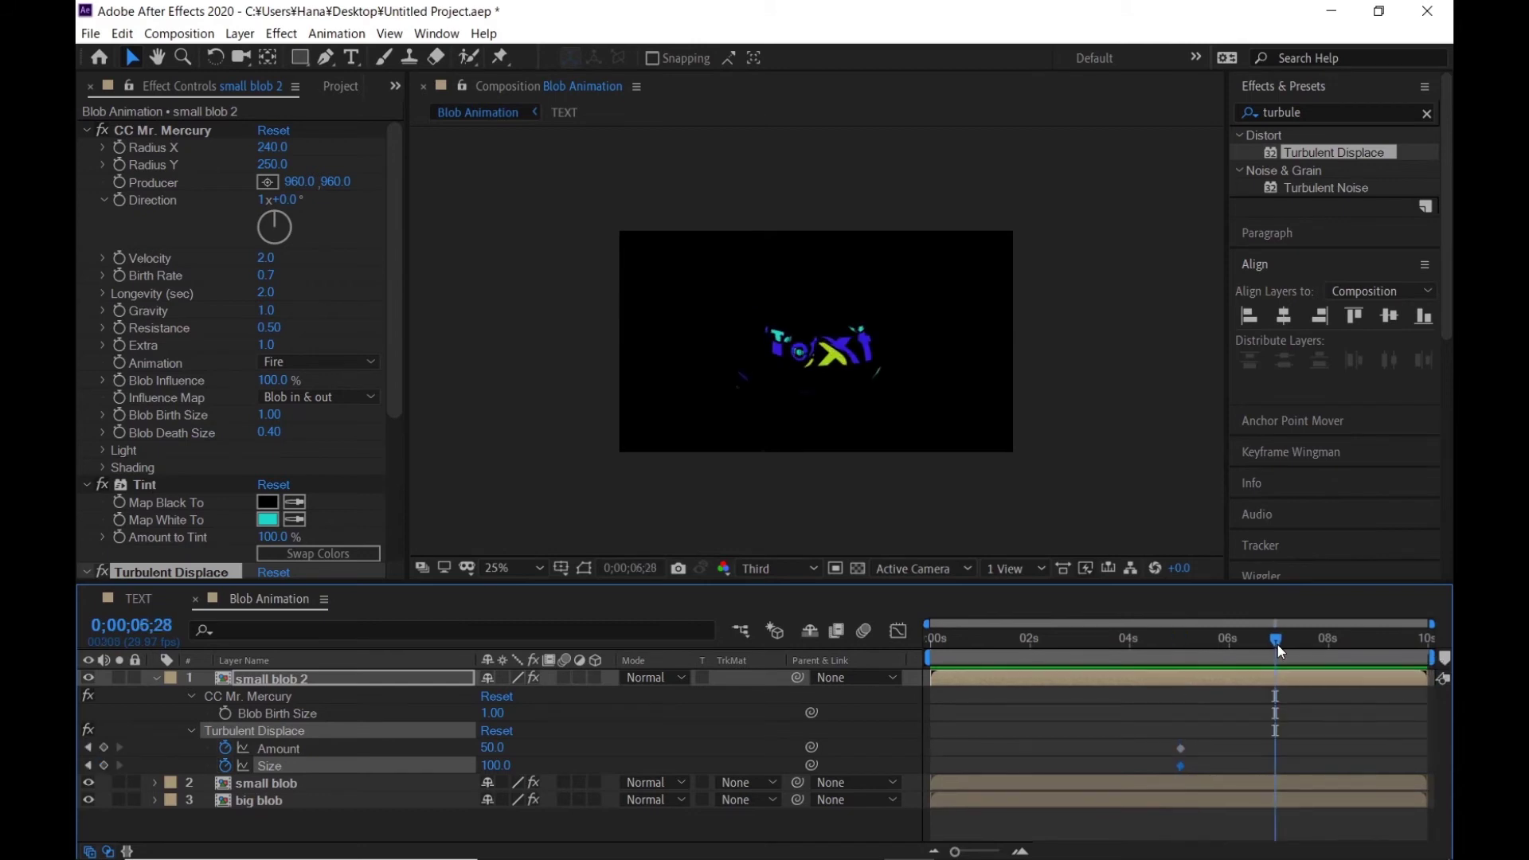
click(1280, 644)
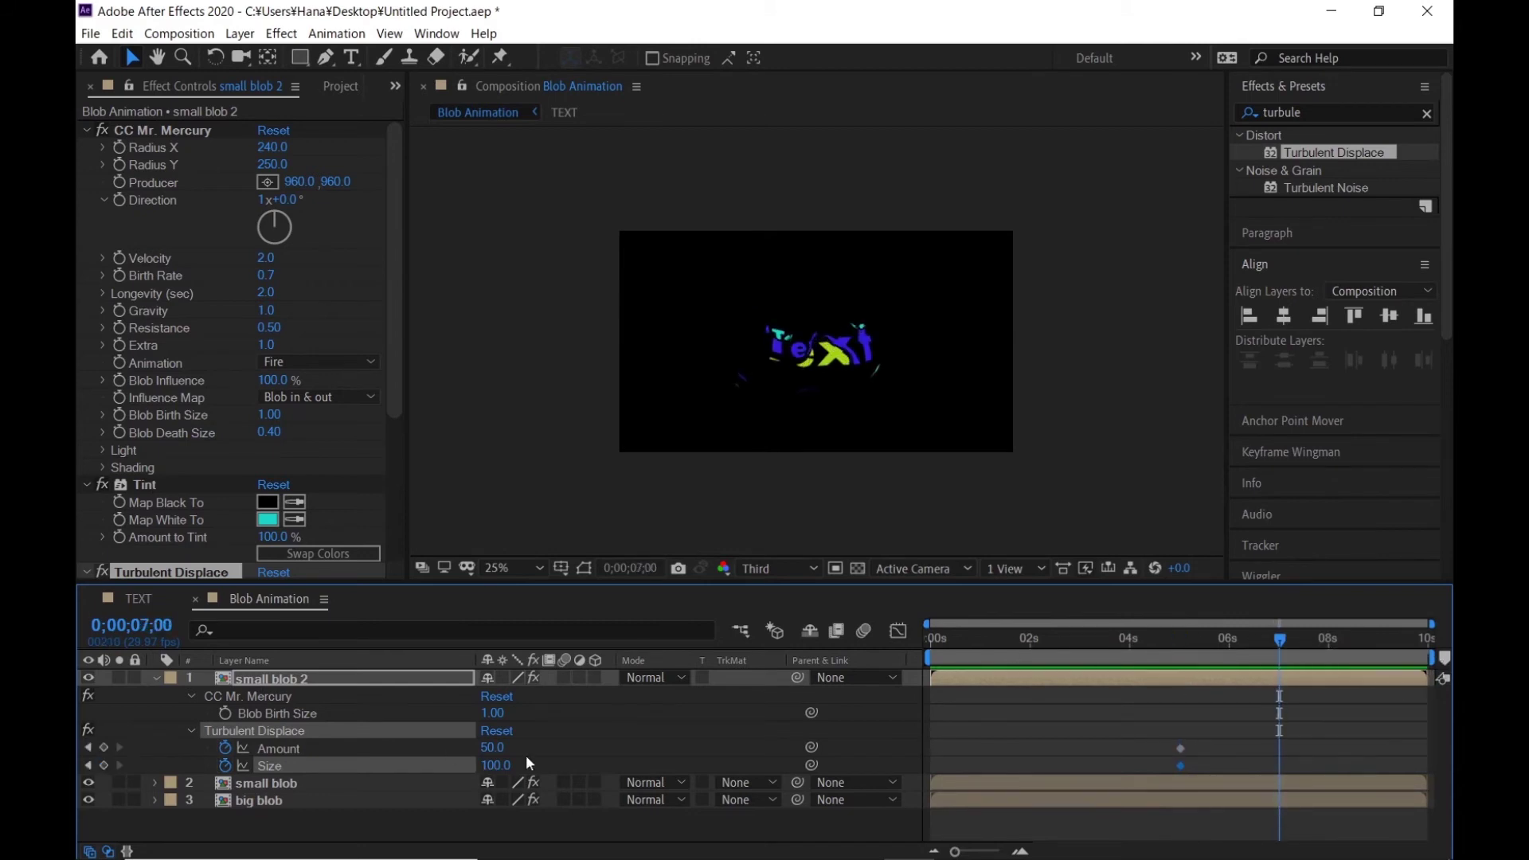
click(493, 749)
text(0)
key(Tab)
text(0)
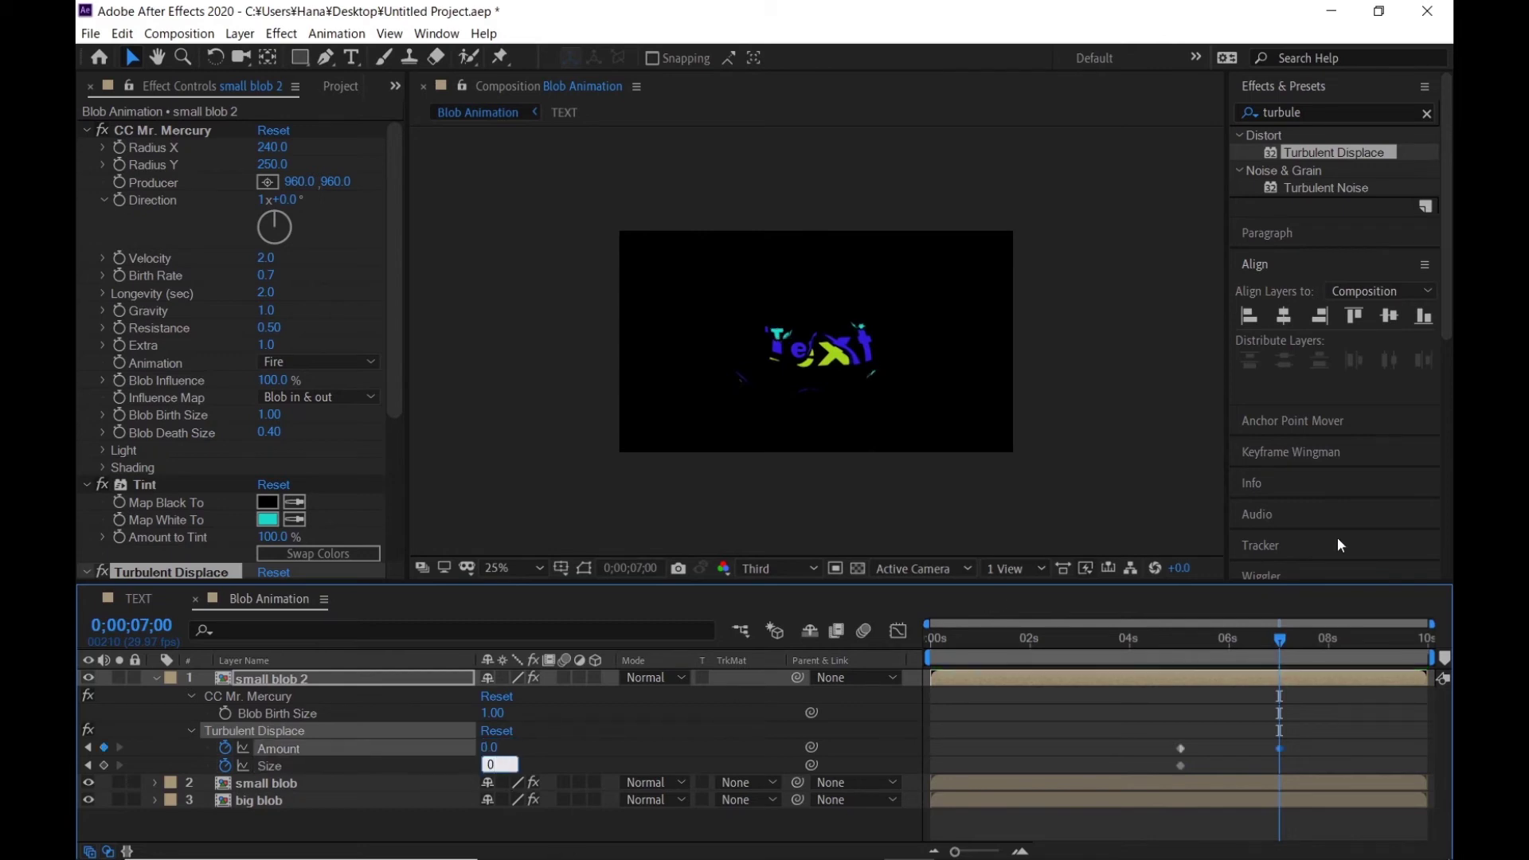
key(Return)
Step: Scrub back to 6 seconds to check the fade and select the Blob Birth Size property
drag(1281, 644, 1263, 643)
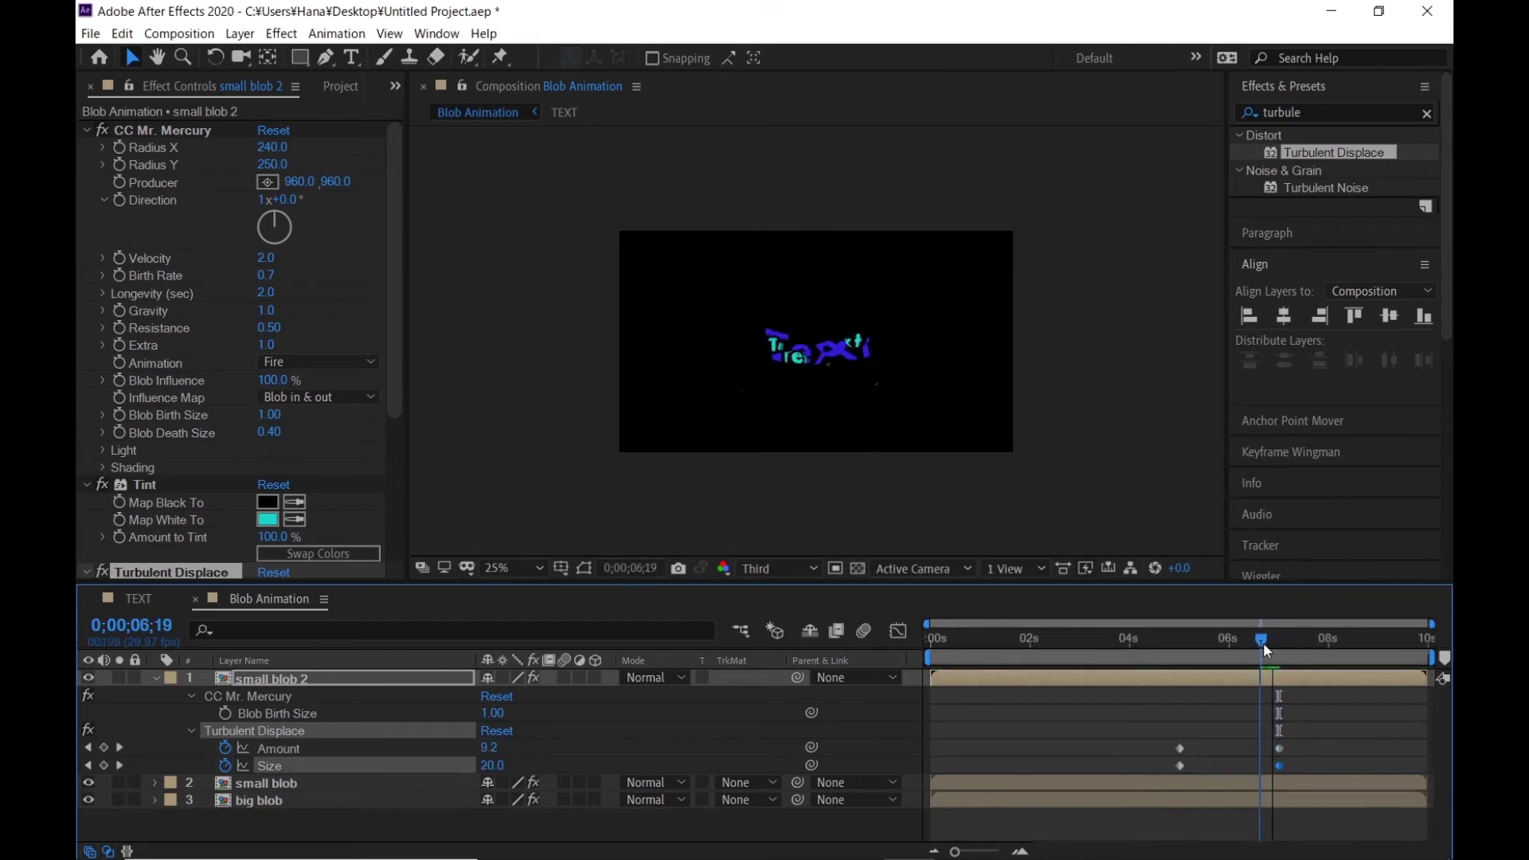
drag(1263, 642, 1228, 643)
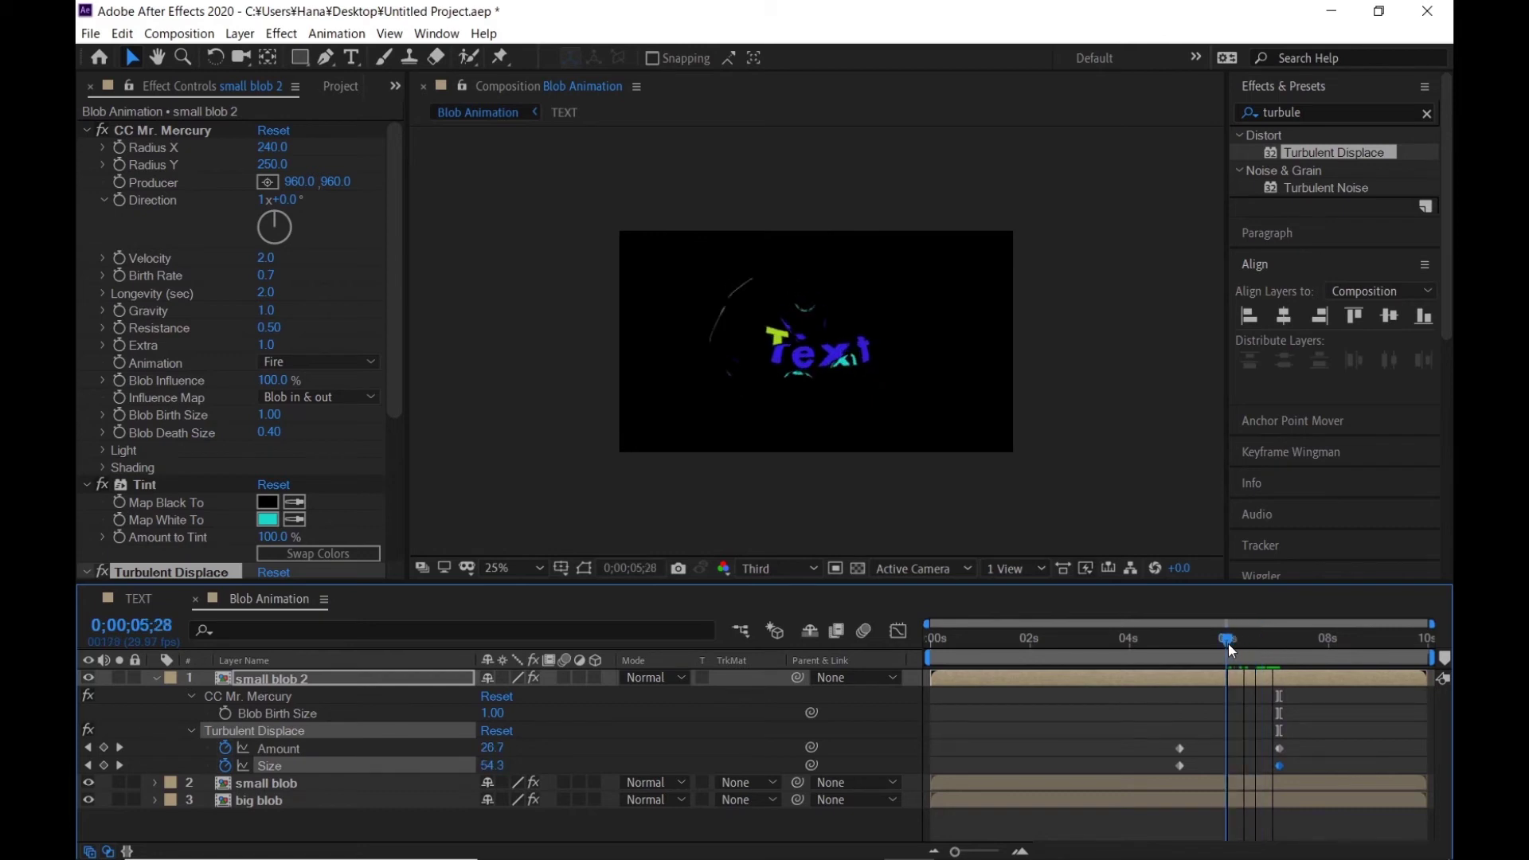
key(Page_Down)
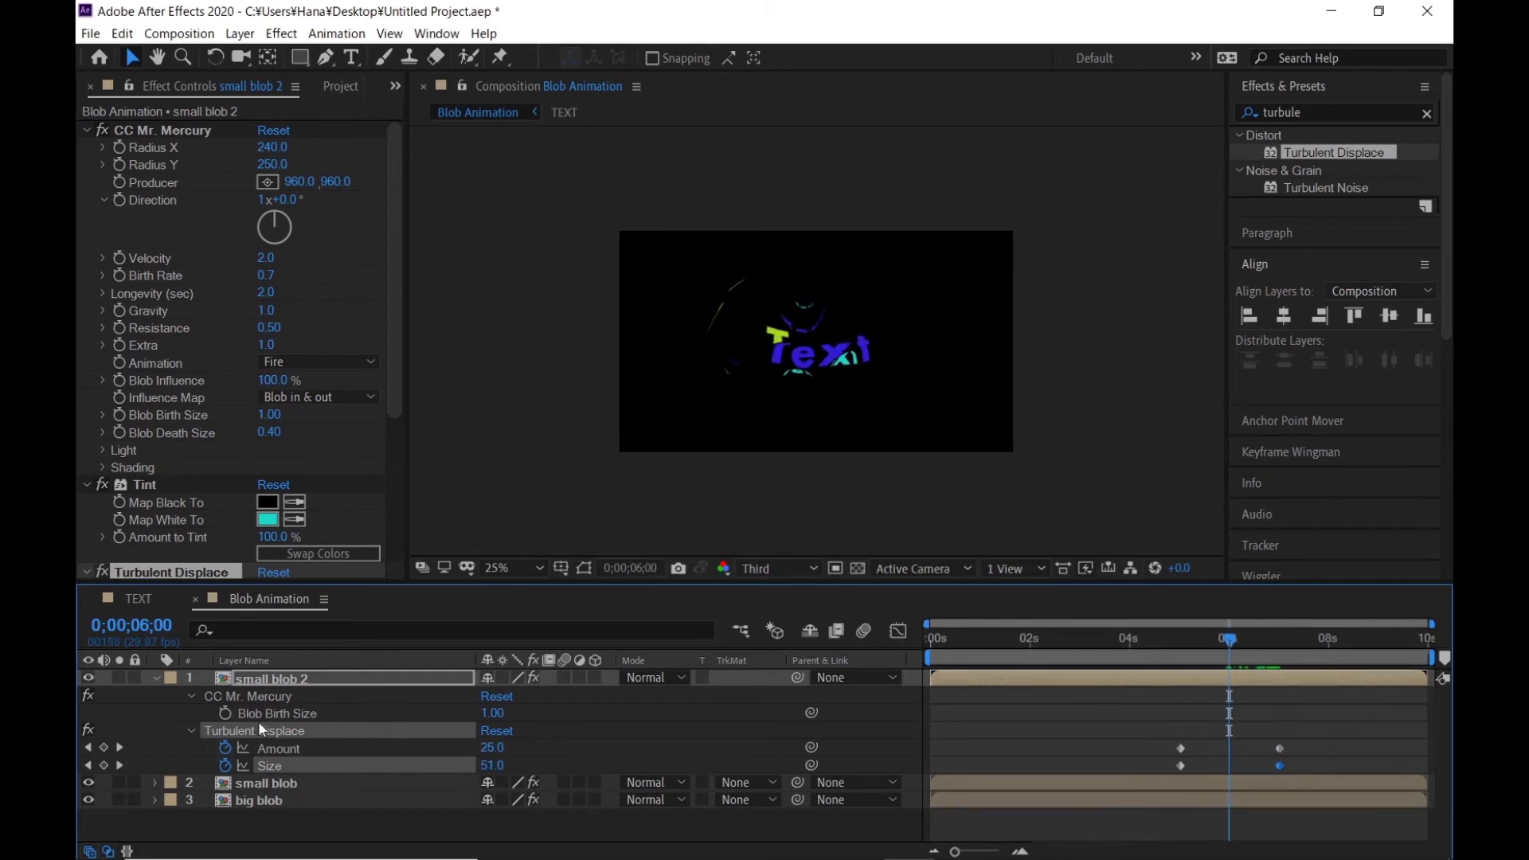
scroll(221, 345, down, 1)
scroll(222, 345, up, 1)
click(304, 712)
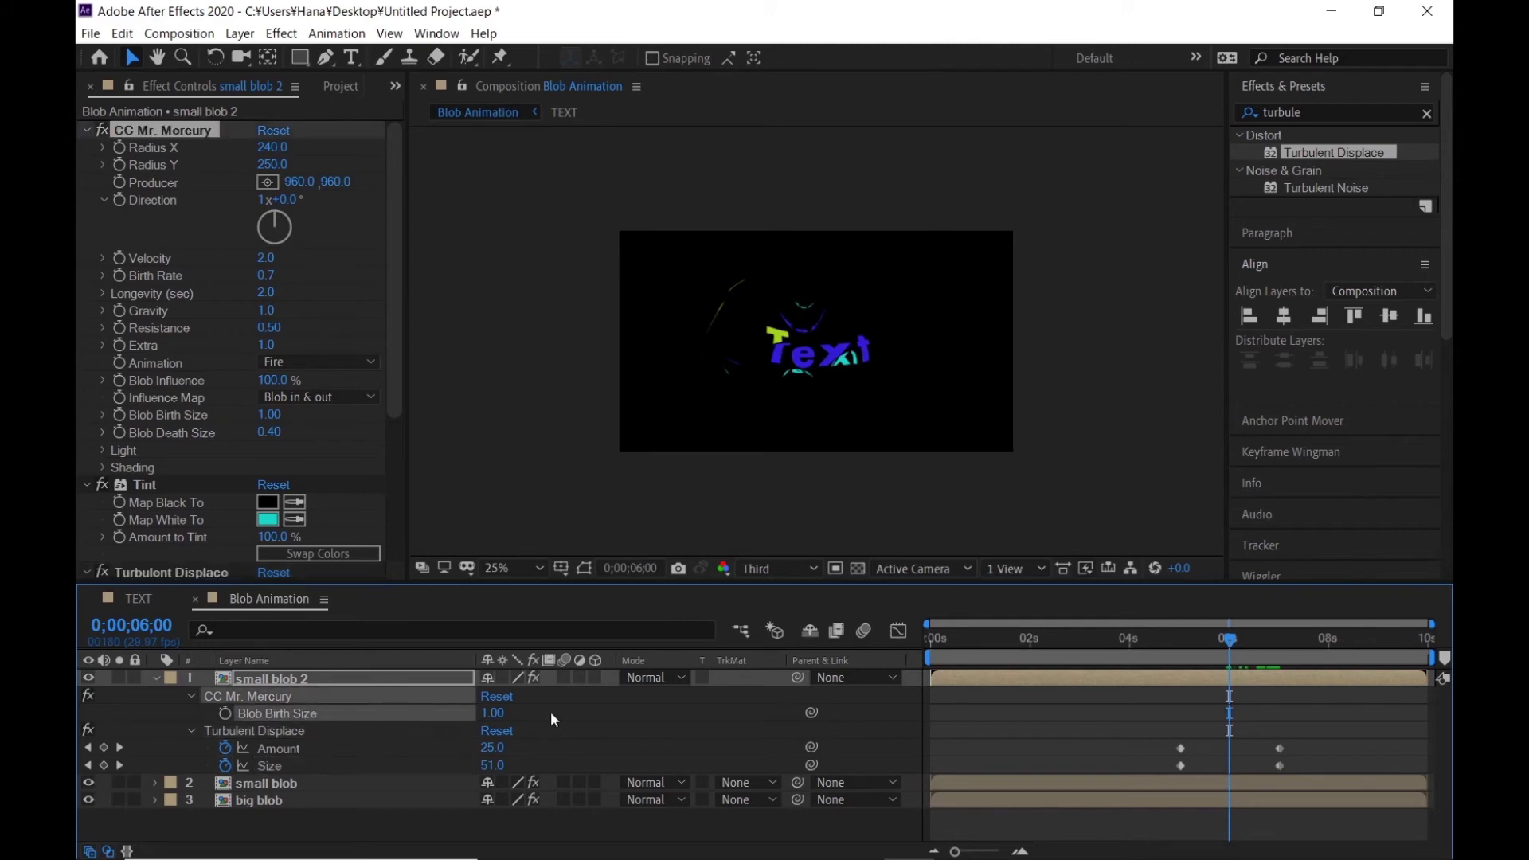
Step: Keyframe Blob Birth Size from 1.00 at 6 seconds to 8.50 at 8 seconds, check it, and collapse the layer
click(224, 713)
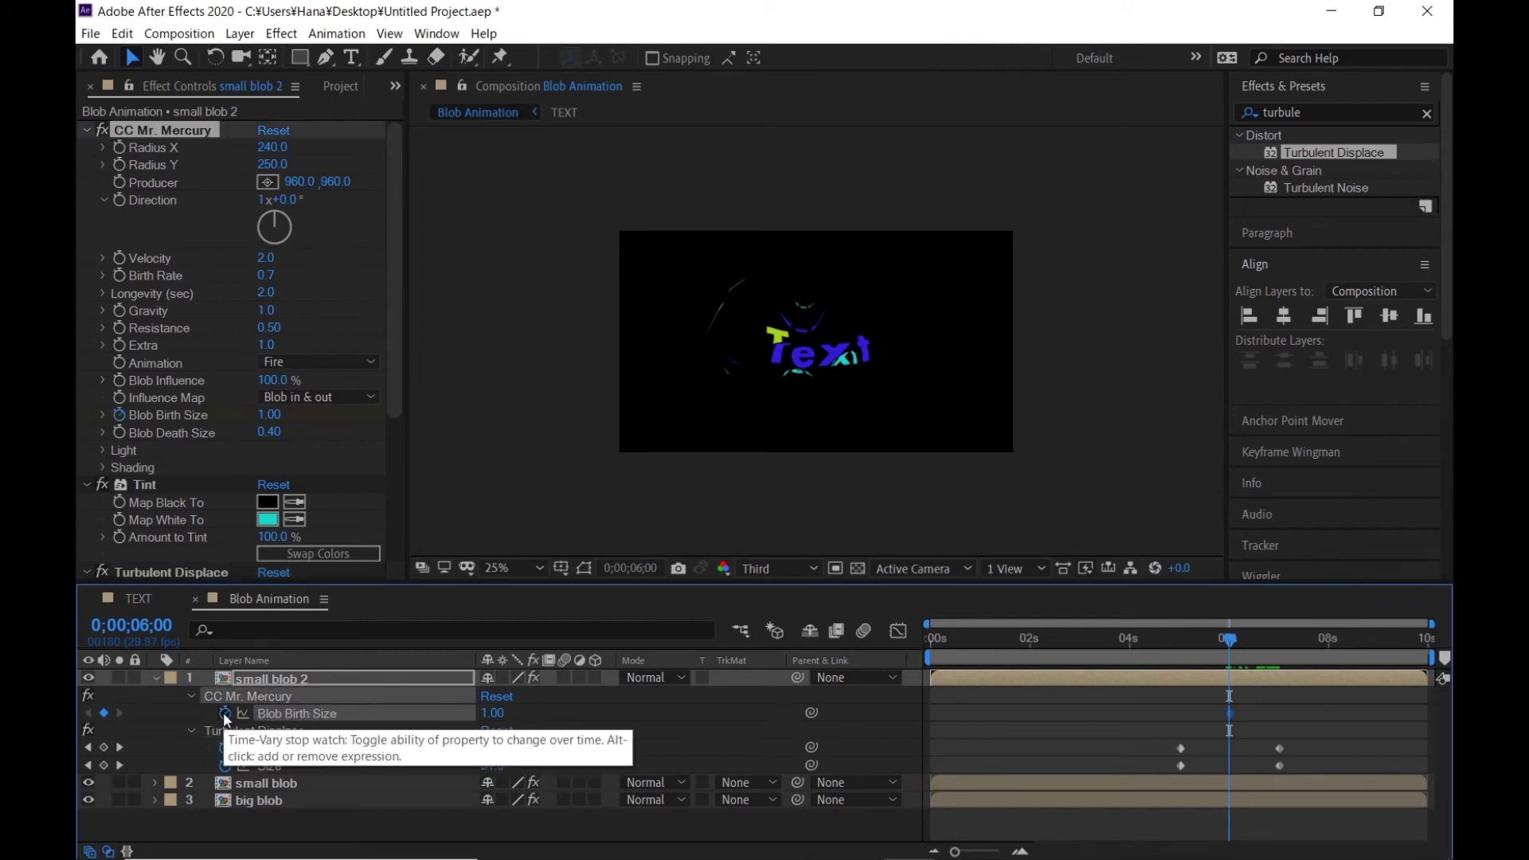
drag(1325, 639, 1331, 642)
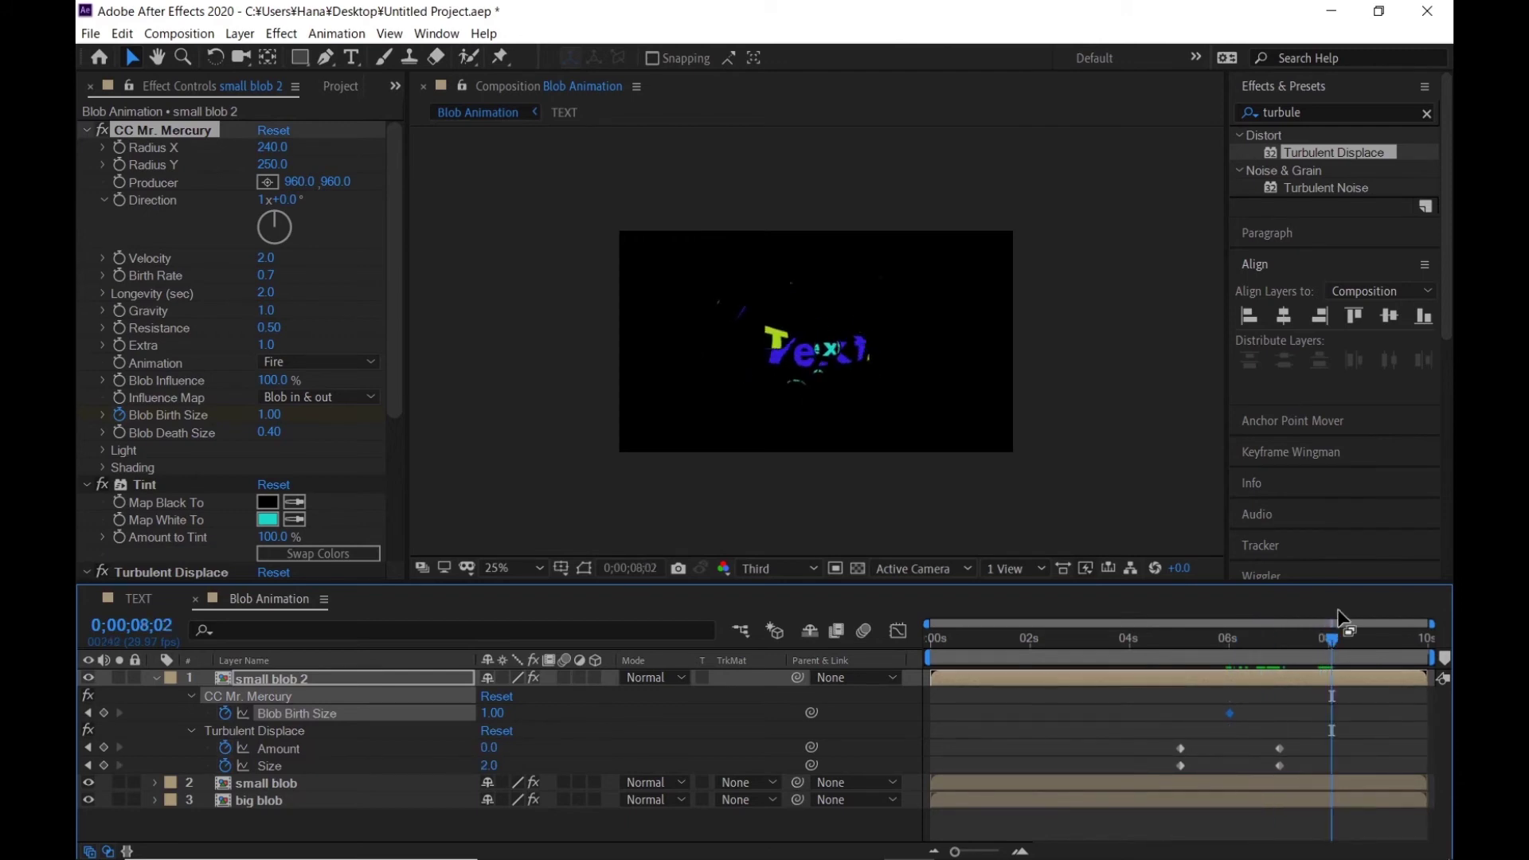
key(Page_Up)
key(Page_Up)
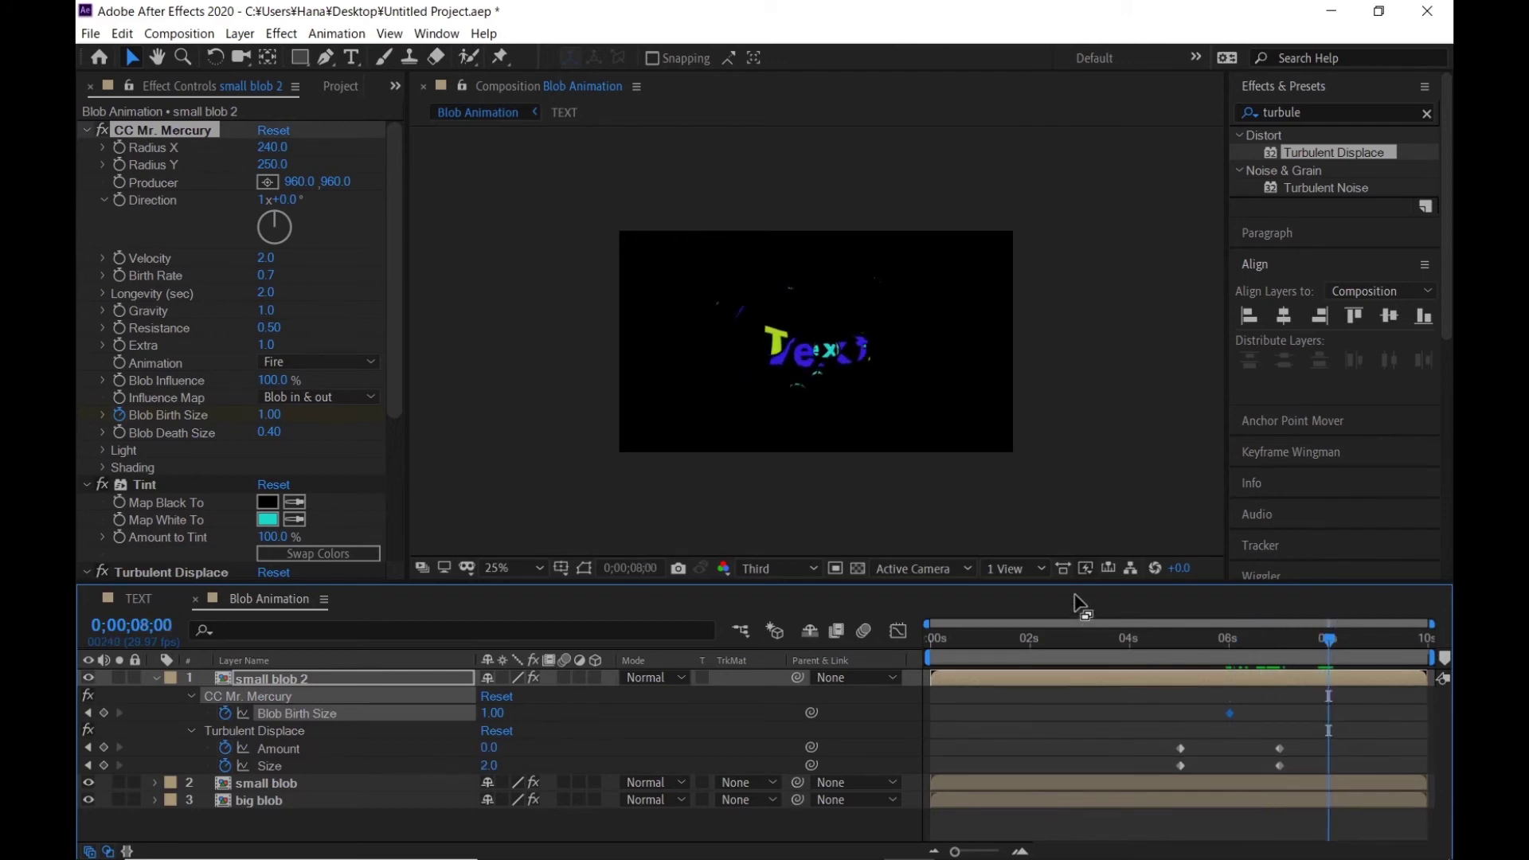
click(270, 416)
text(8.5)
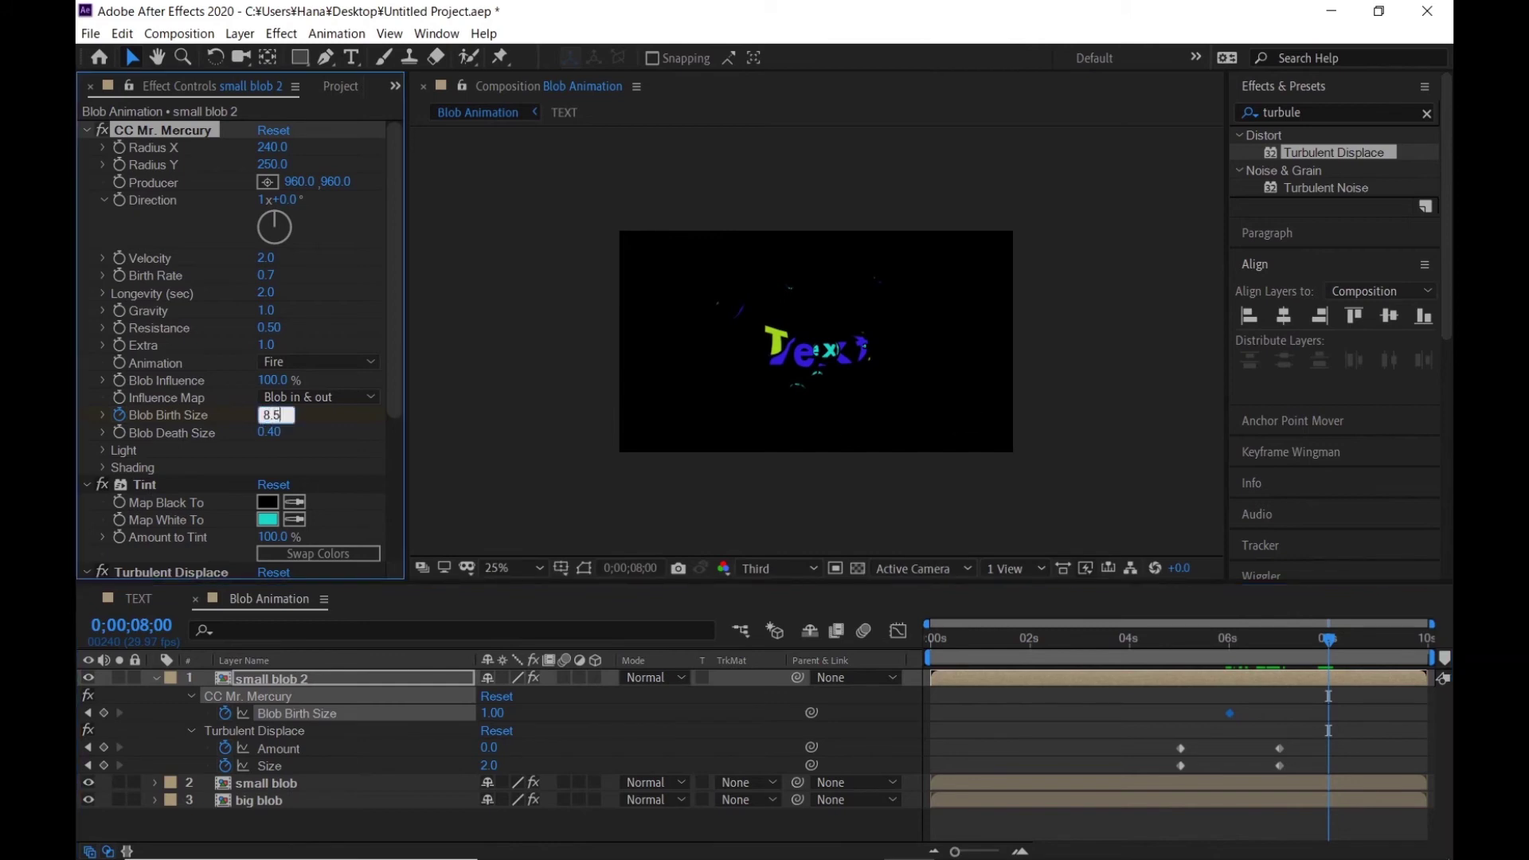
key(Return)
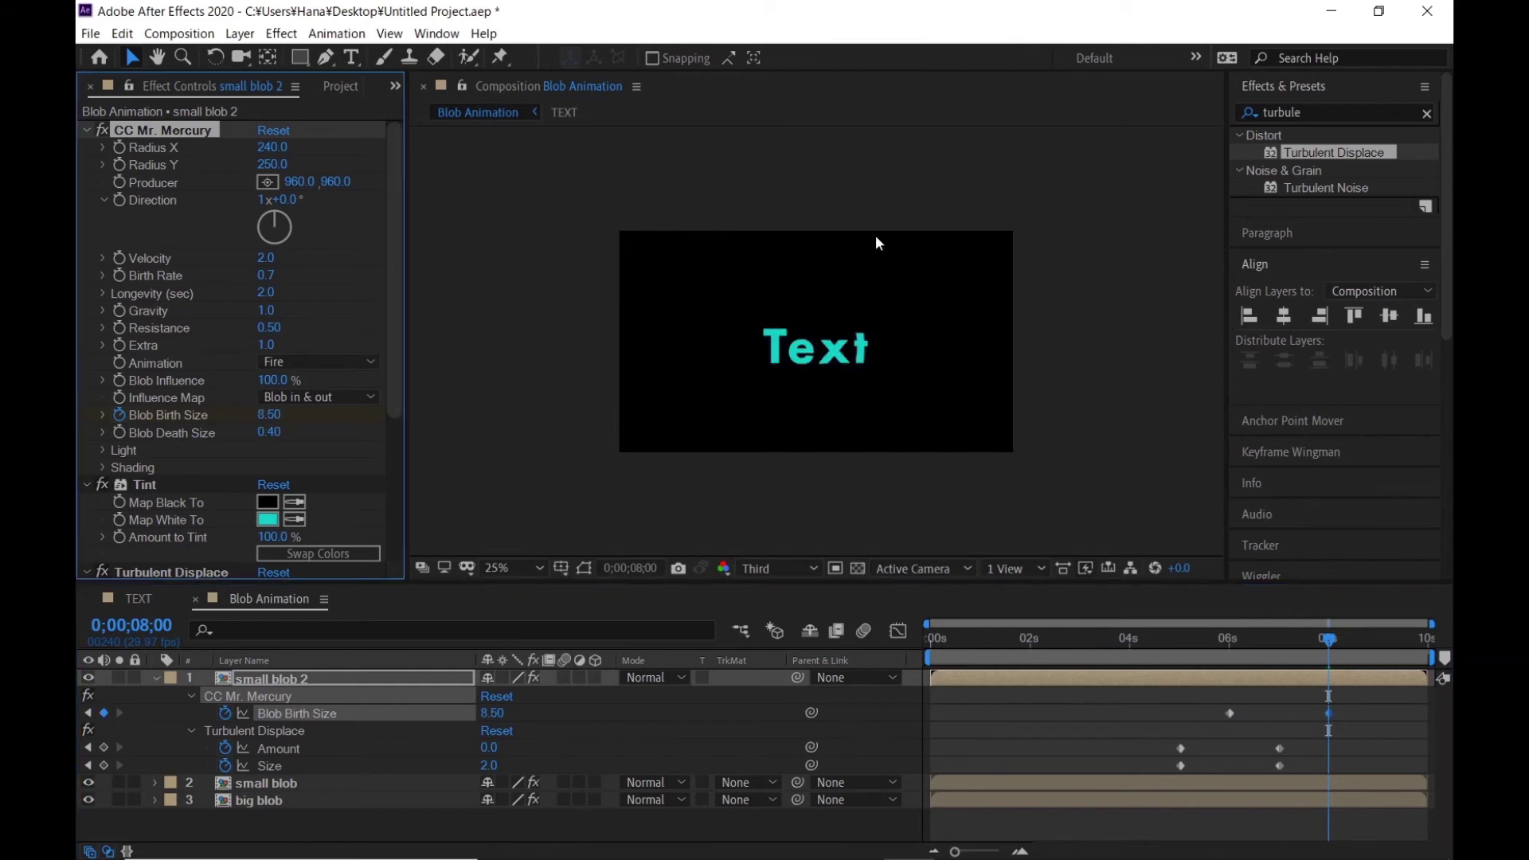
drag(1334, 654, 1427, 642)
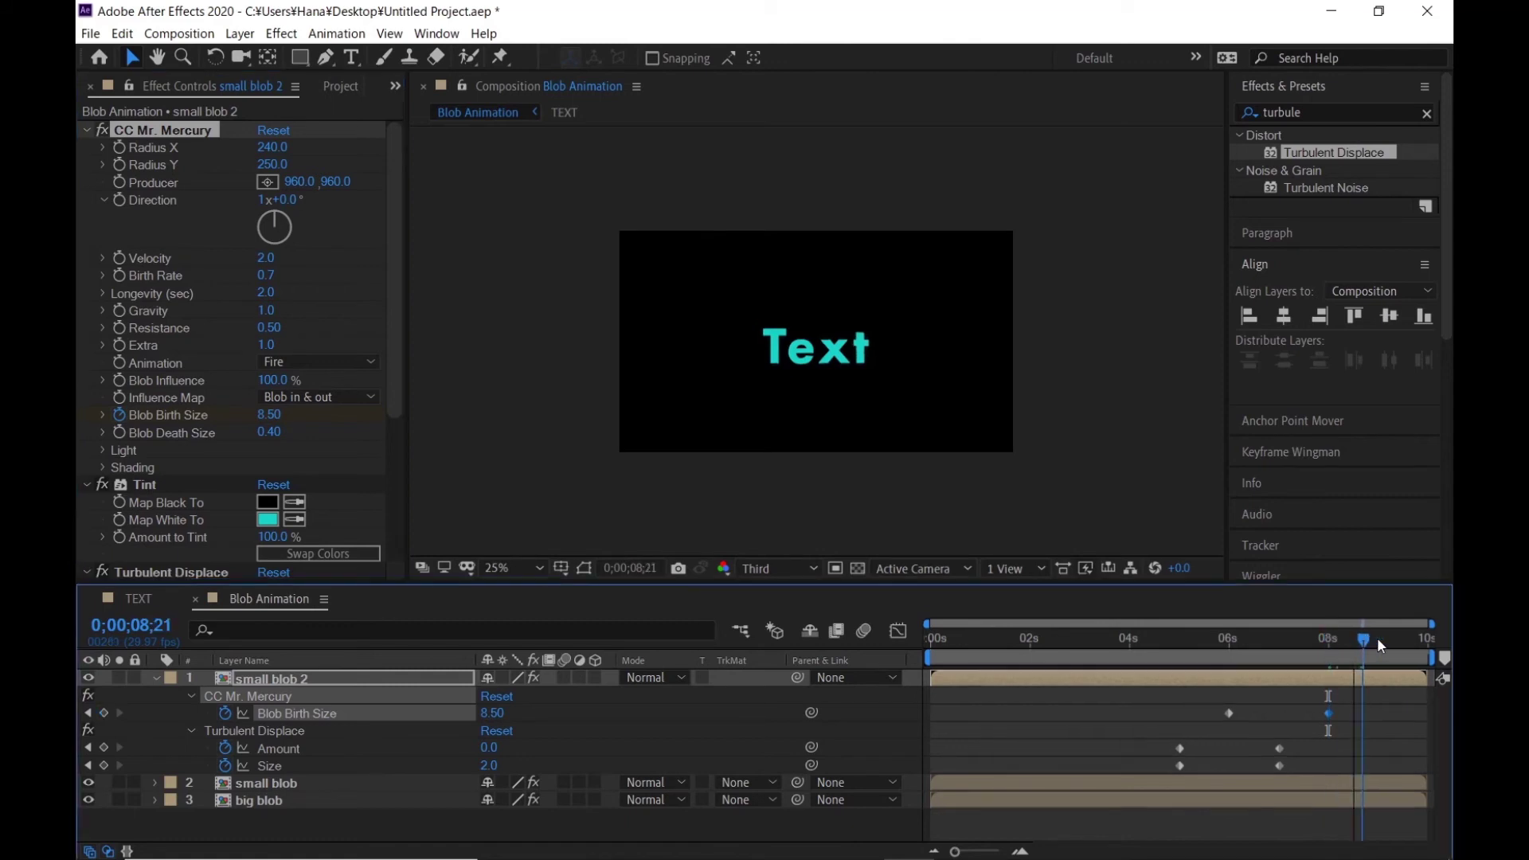
mouse_move(1428, 642)
mouse_down()
mouse_move(1309, 644)
mouse_move(1194, 620)
mouse_move(1448, 607)
mouse_up()
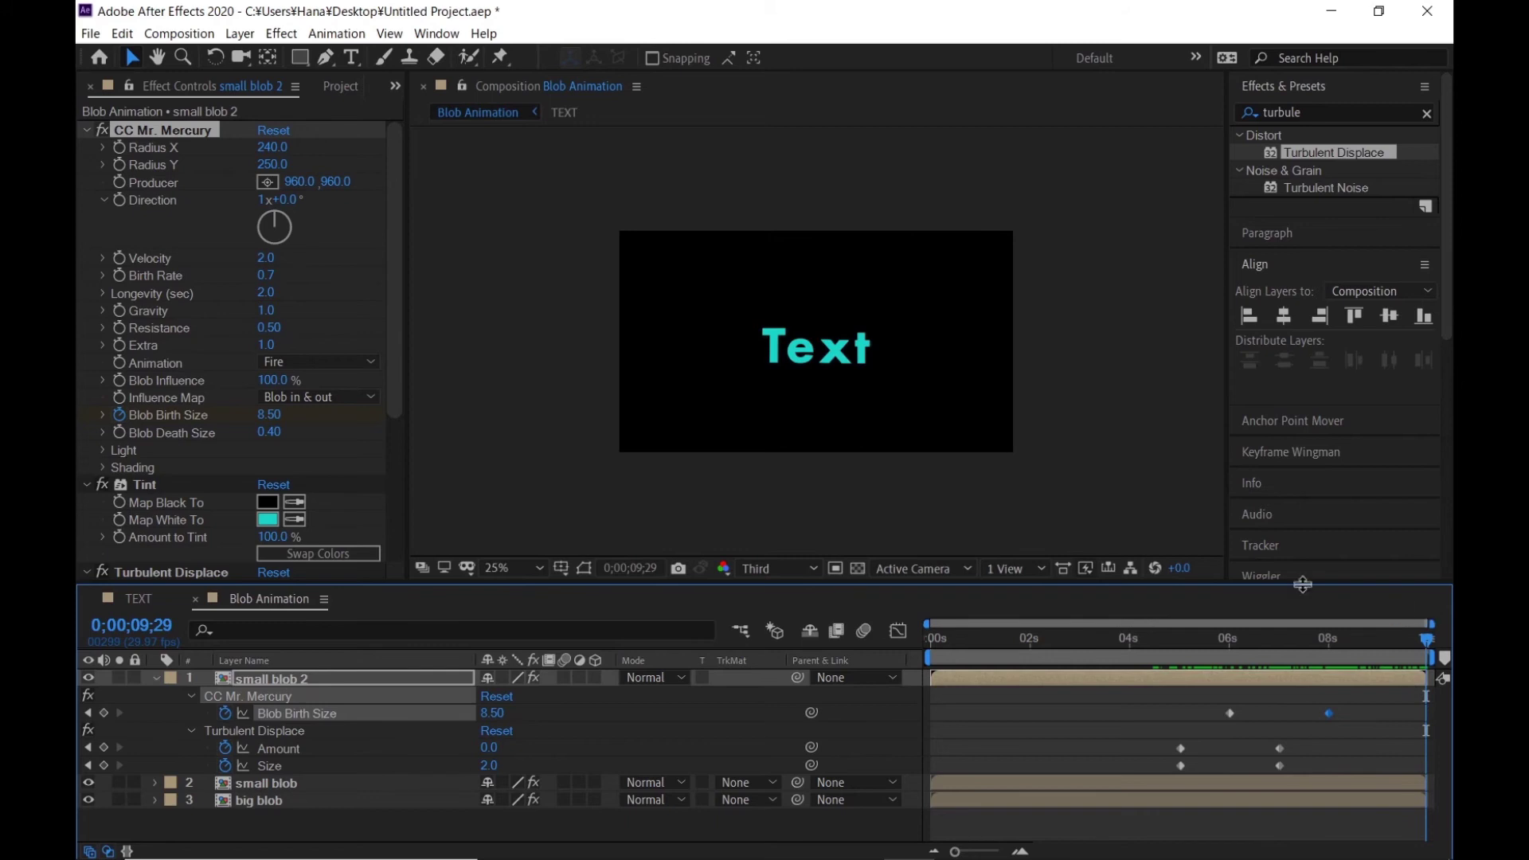
click(160, 680)
Step: Pre-compose the three blob layers into a precomp named 'blob', then add Adjustment Layer 2 above it
drag(266, 782, 270, 679)
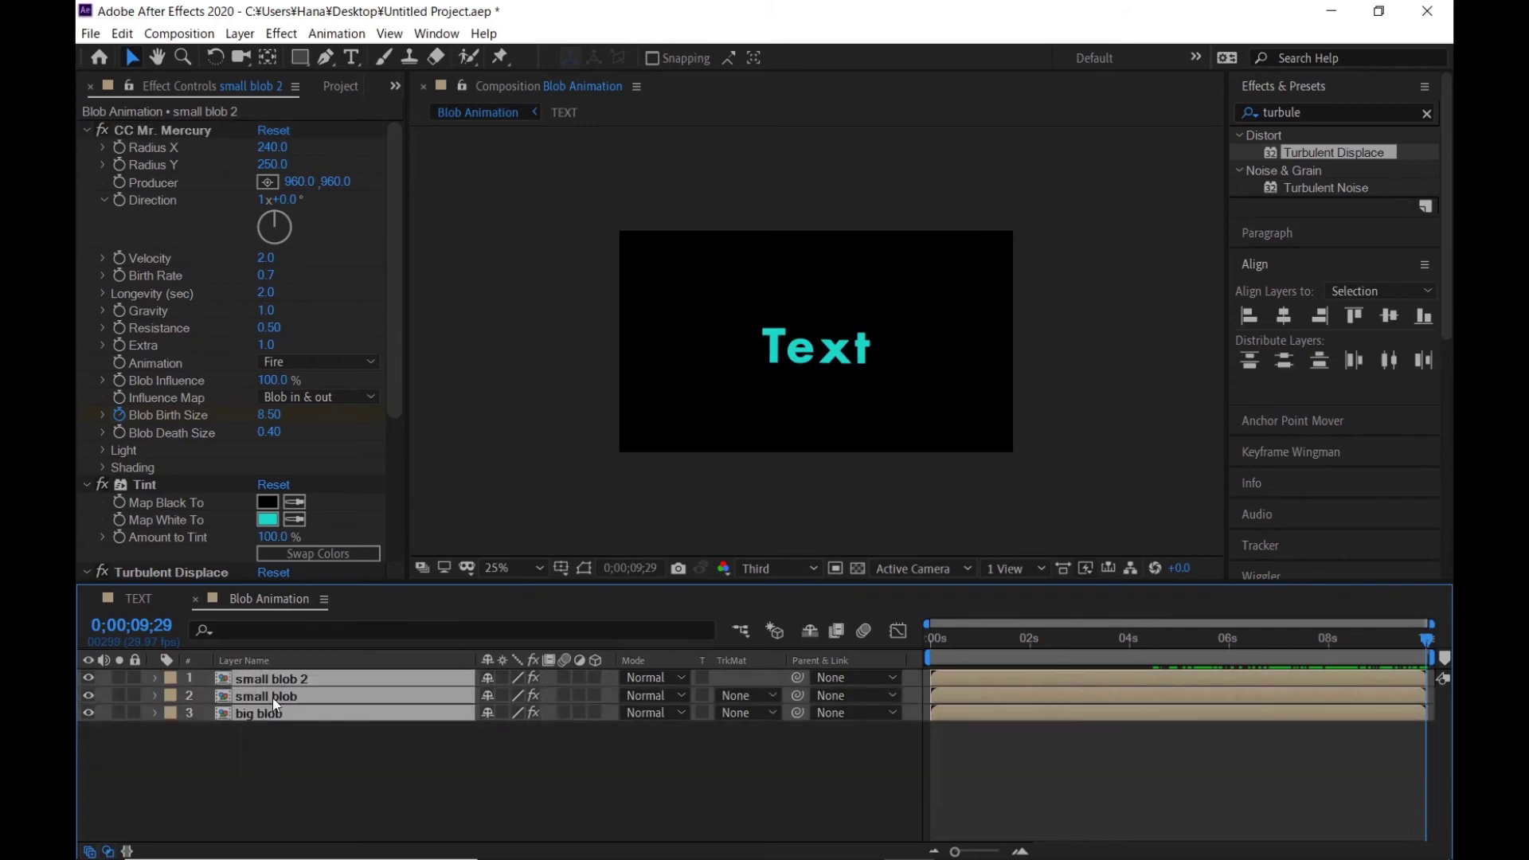
right_click(270, 703)
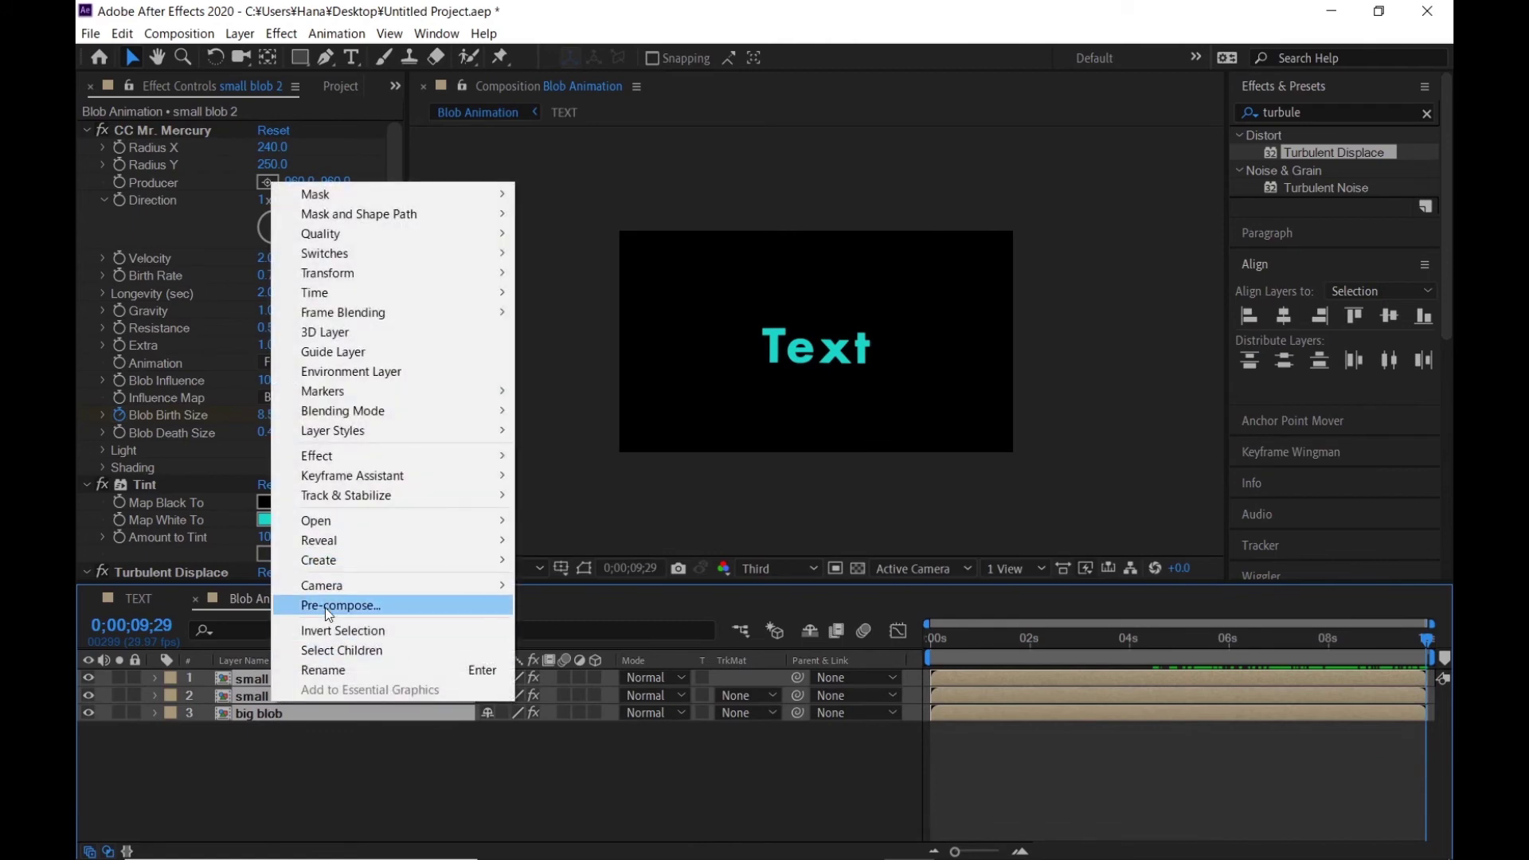
click(325, 607)
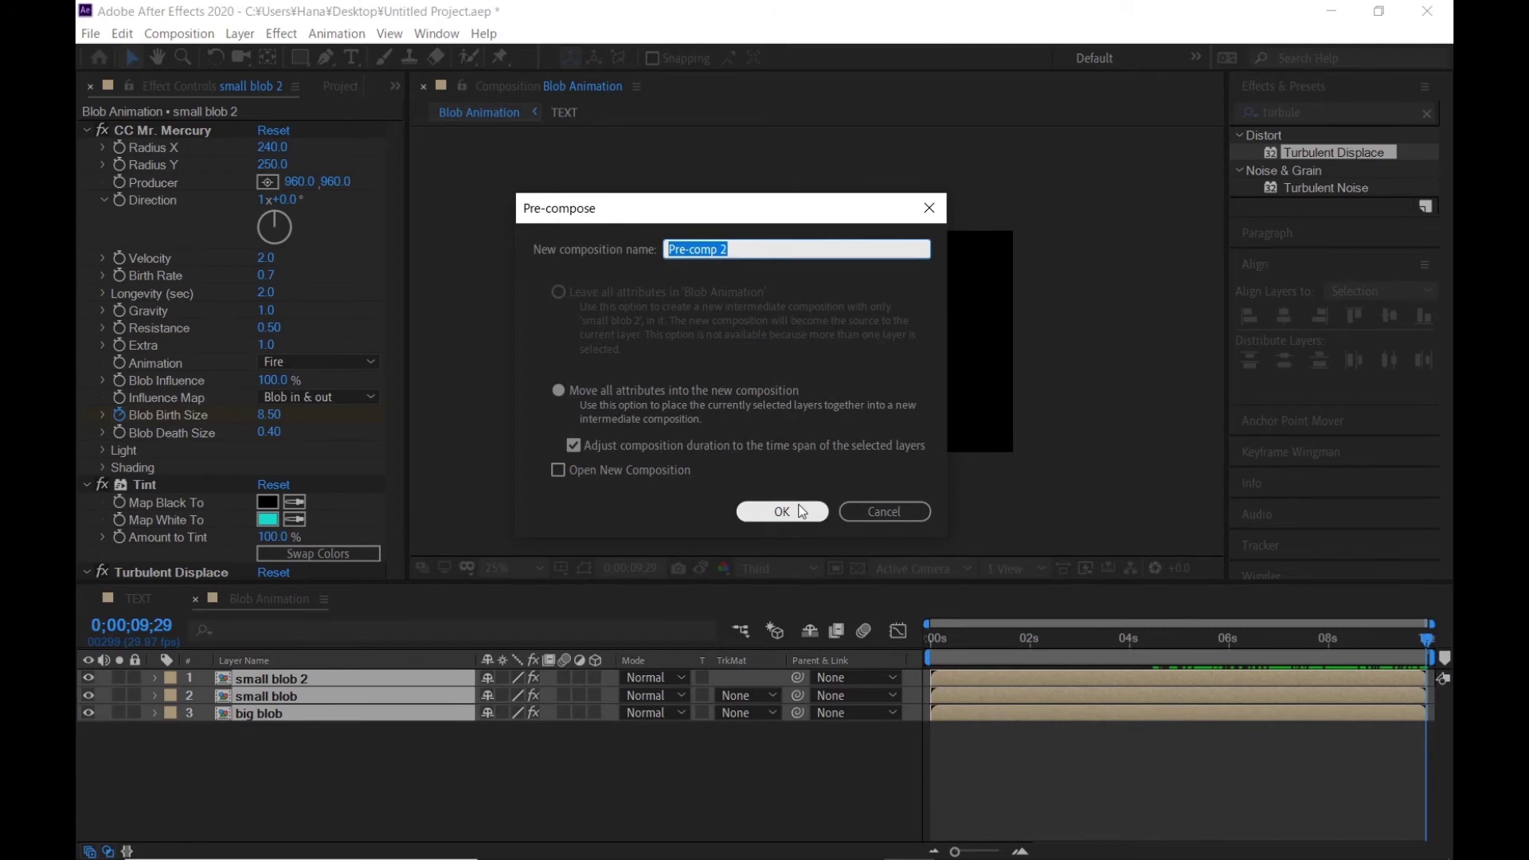
text(blob)
click(783, 511)
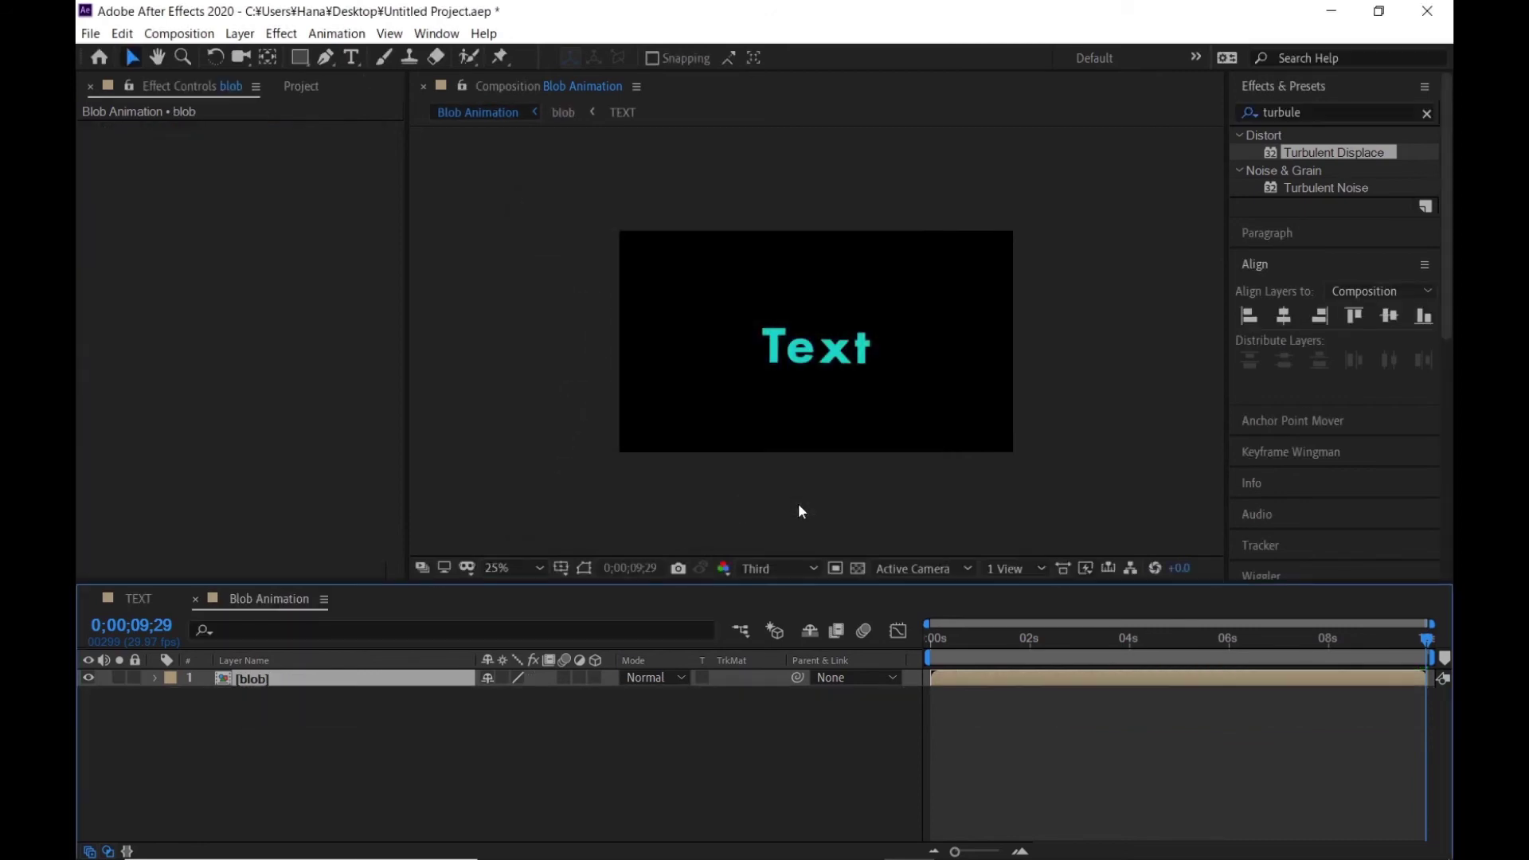
click(287, 792)
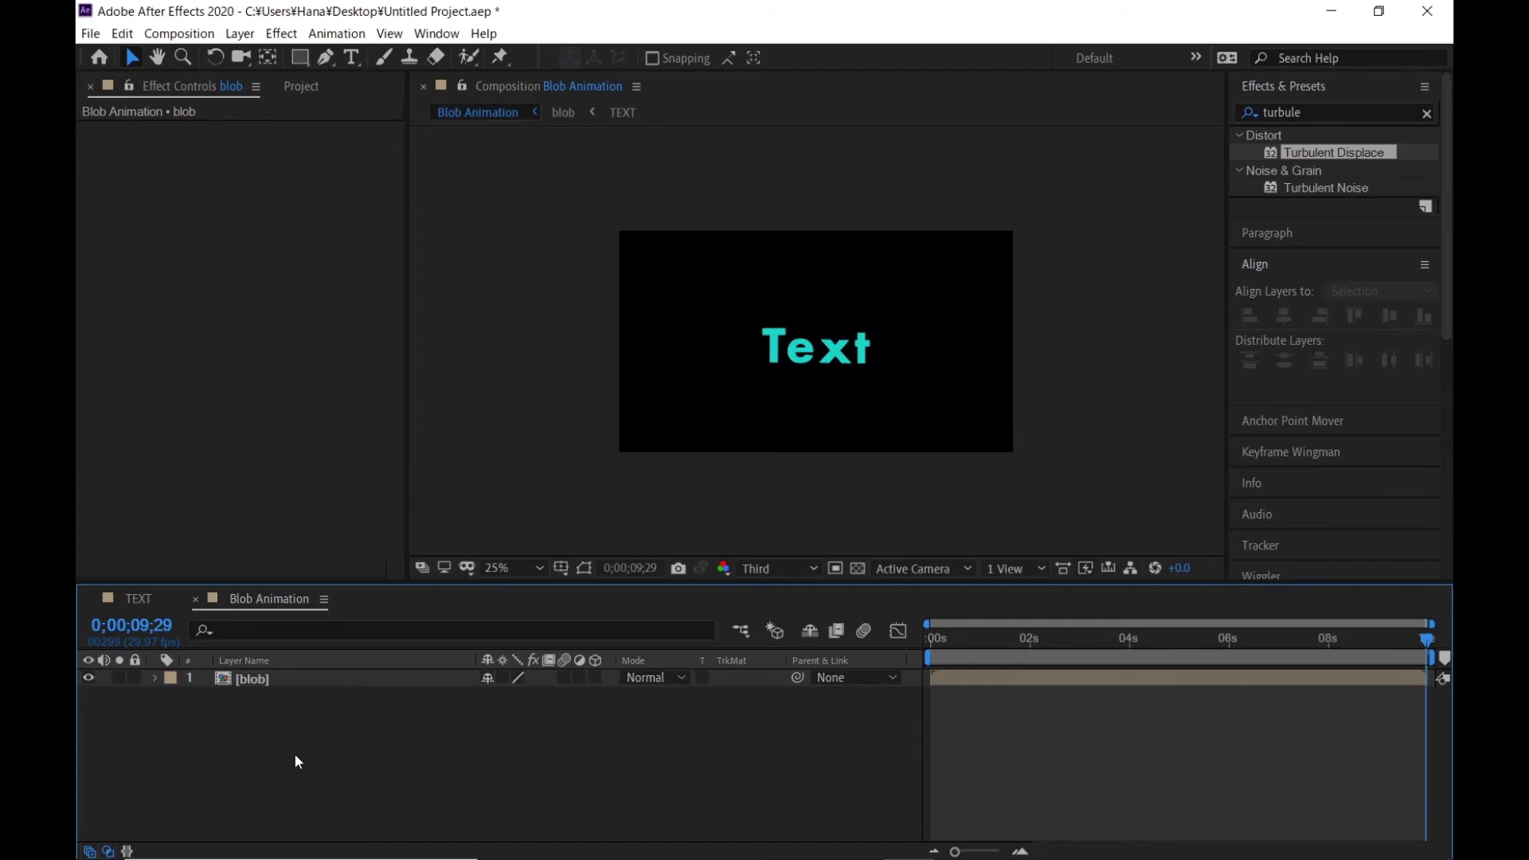
key(ctrl+alt+y)
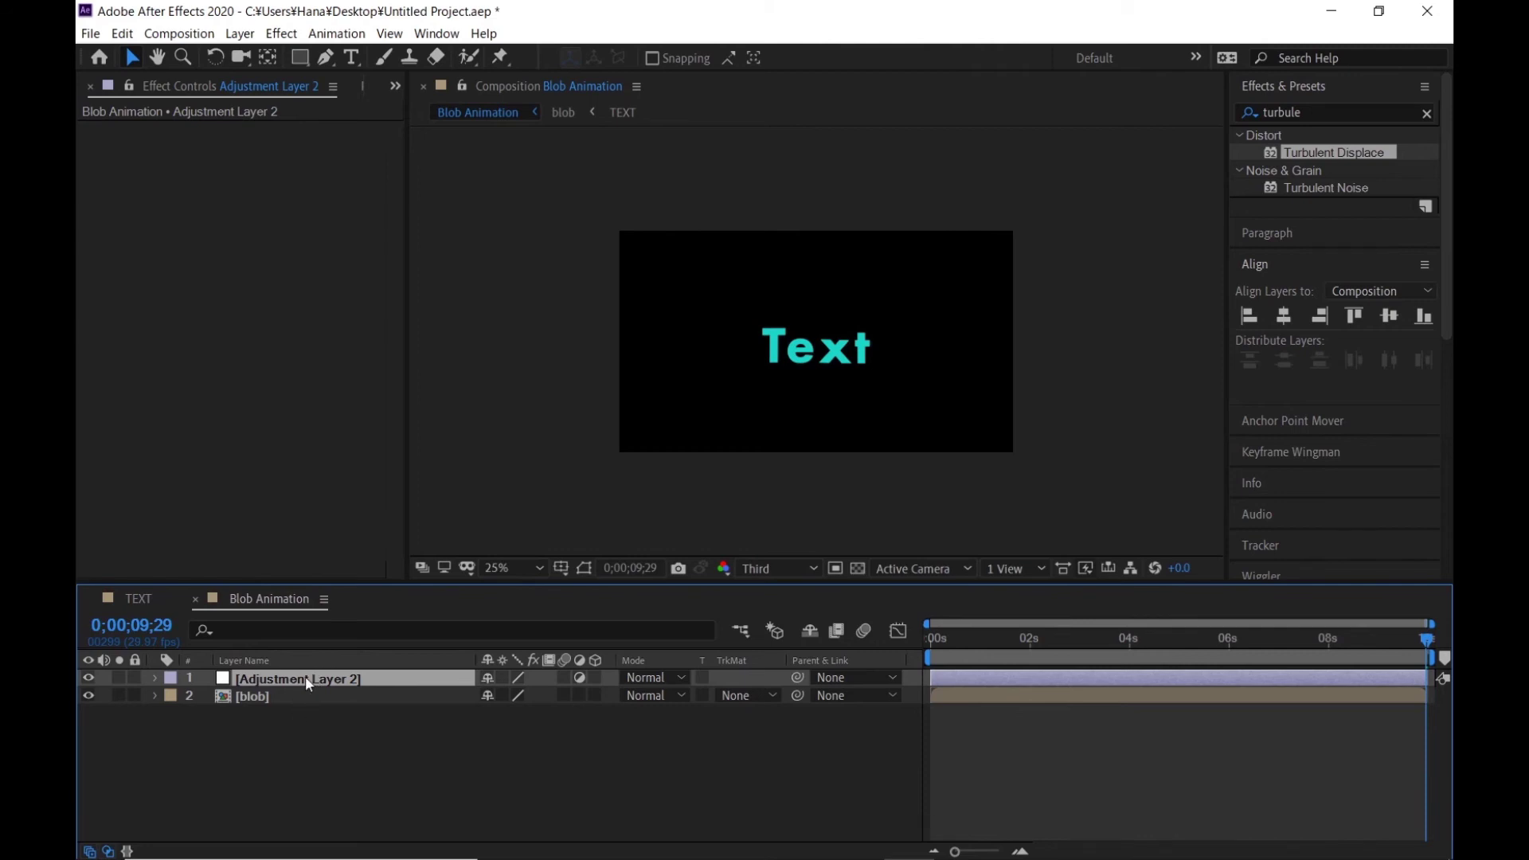
Step: Apply Stylize > Glow to the adjustment layer with a Glow Threshold of 30%
click(1326, 112)
text(glow)
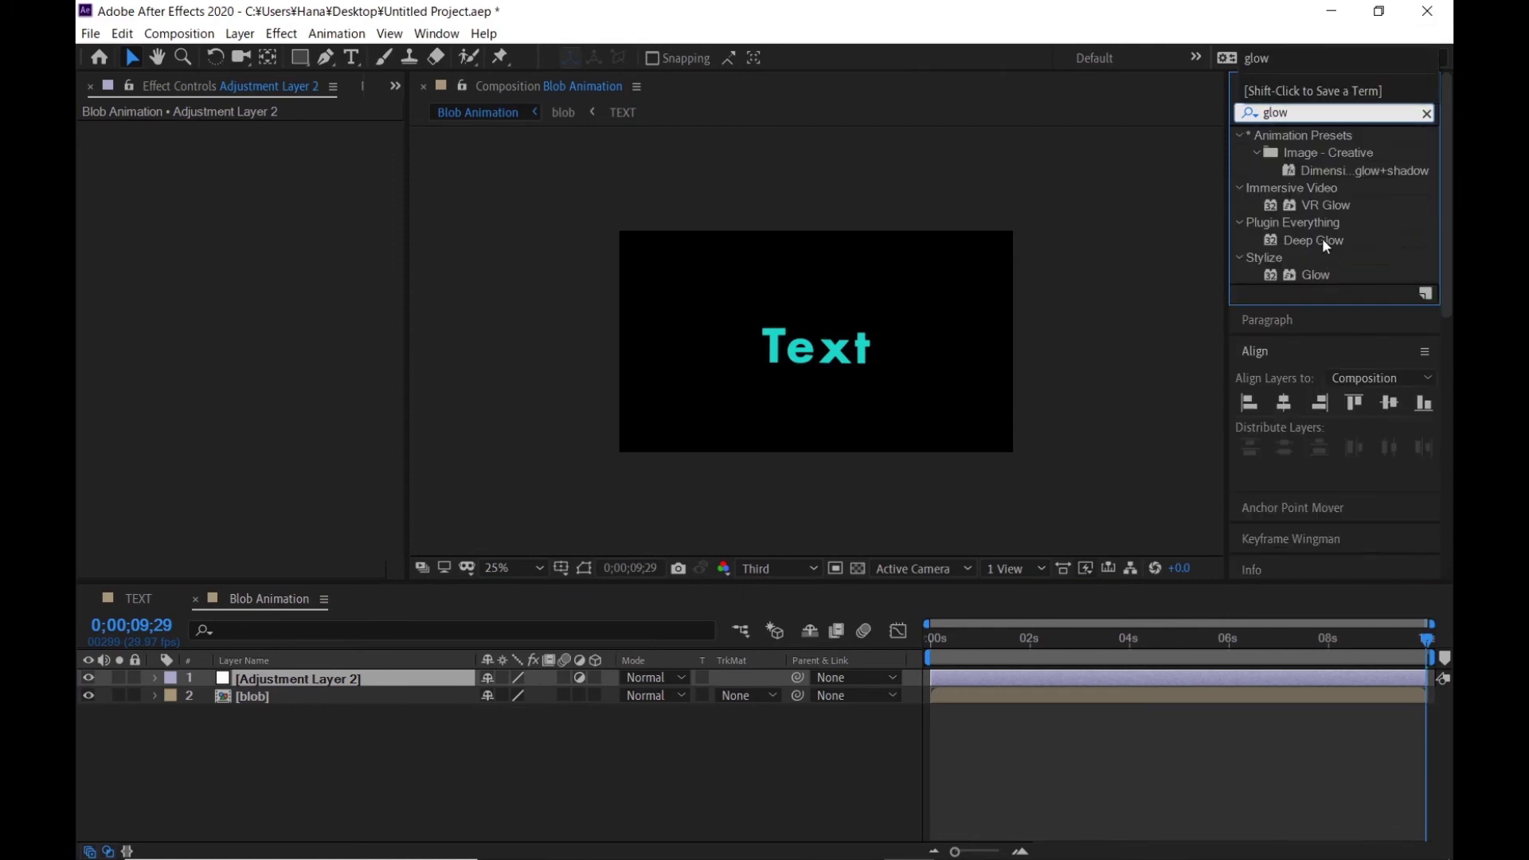
drag(1316, 274, 895, 342)
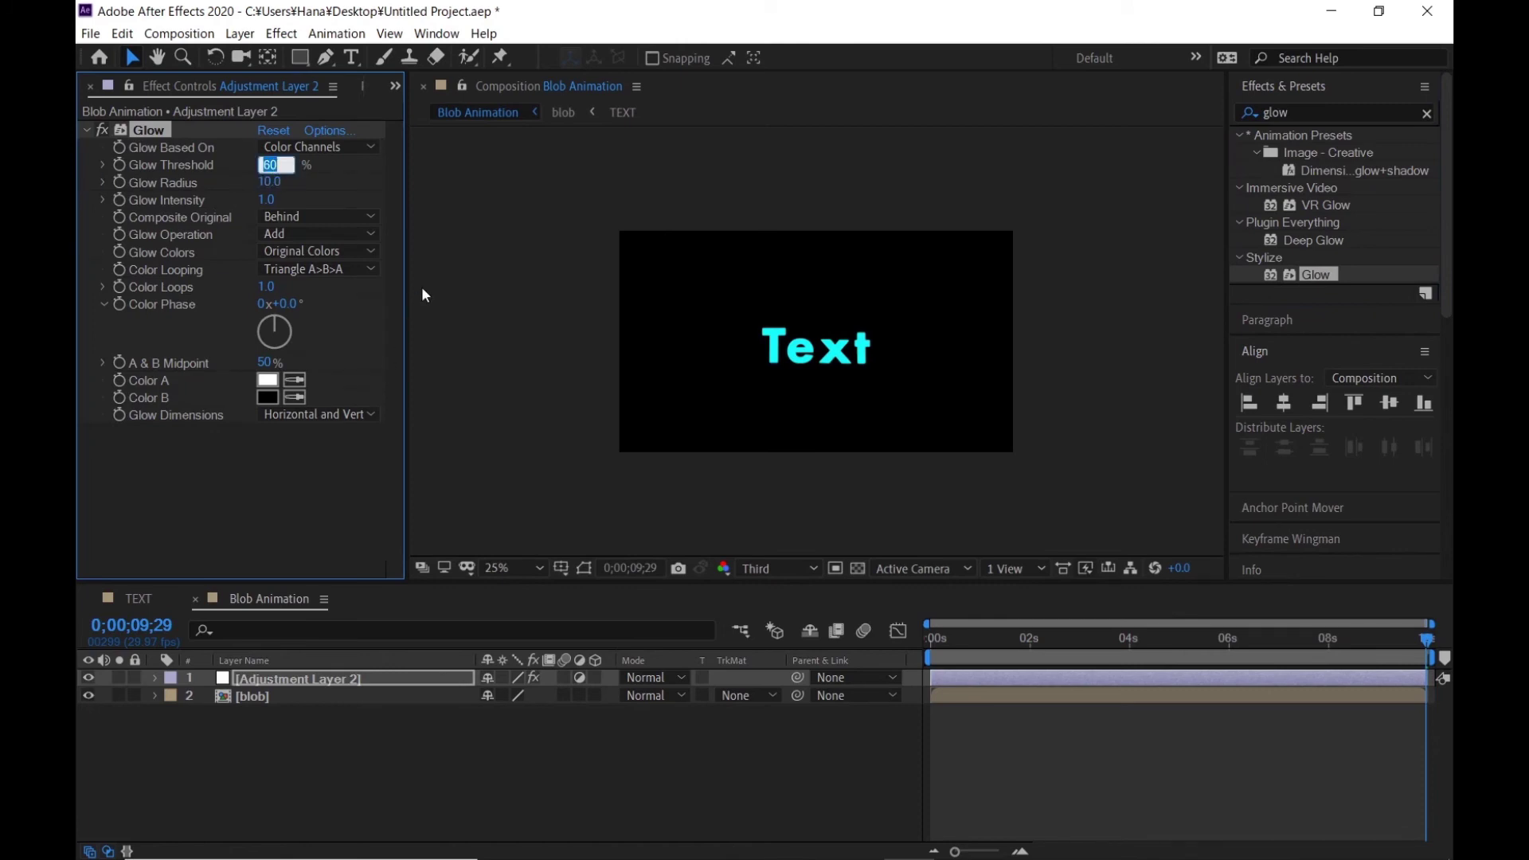
text(30)
key(Return)
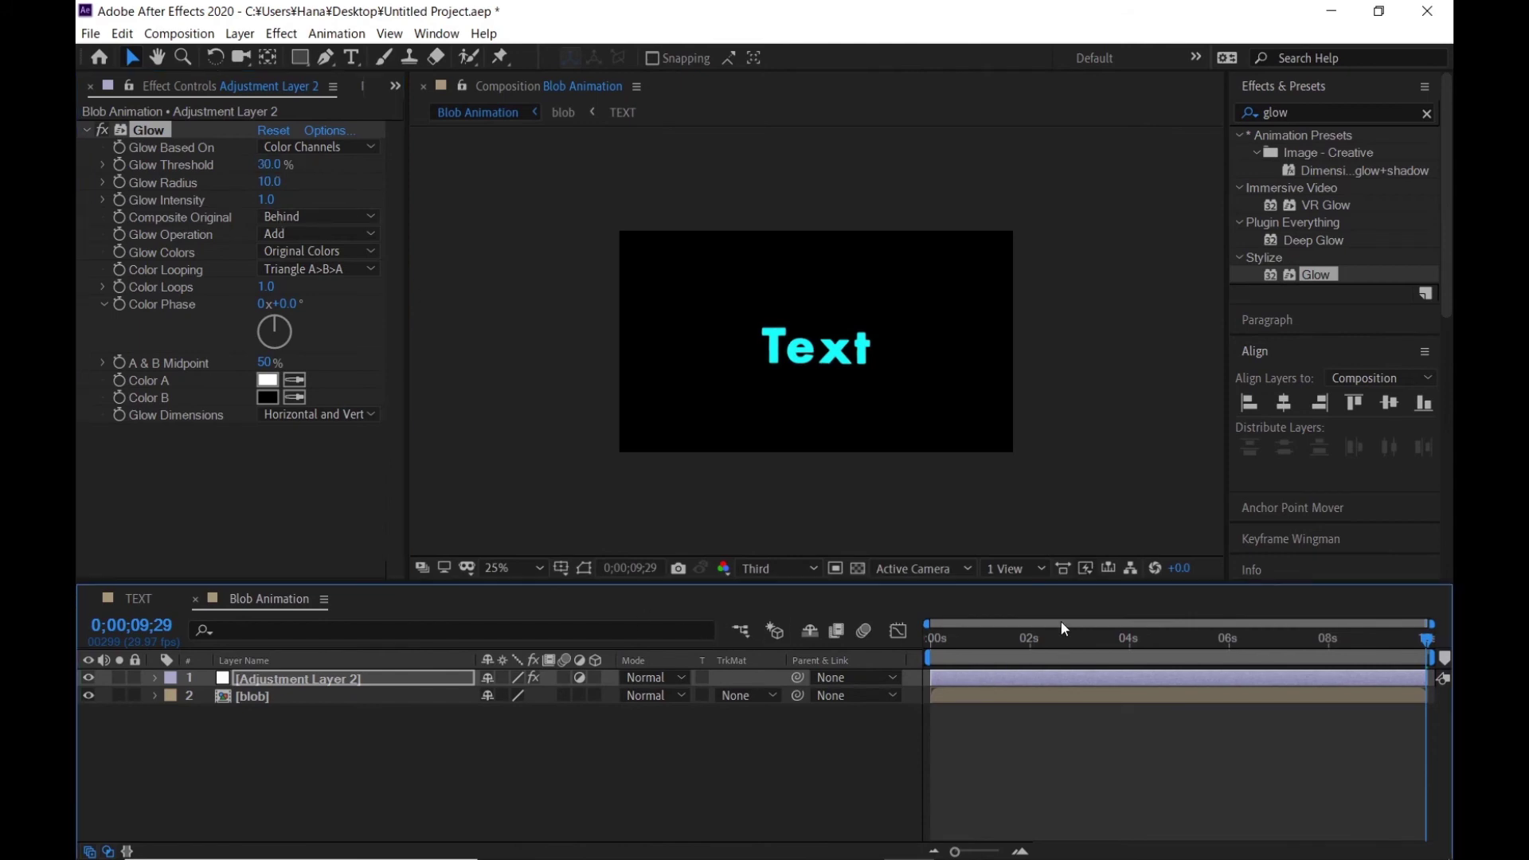
Step: Set the Glow Radius to 25 and check the glow around 0;00;03;16
click(1089, 640)
click(1106, 642)
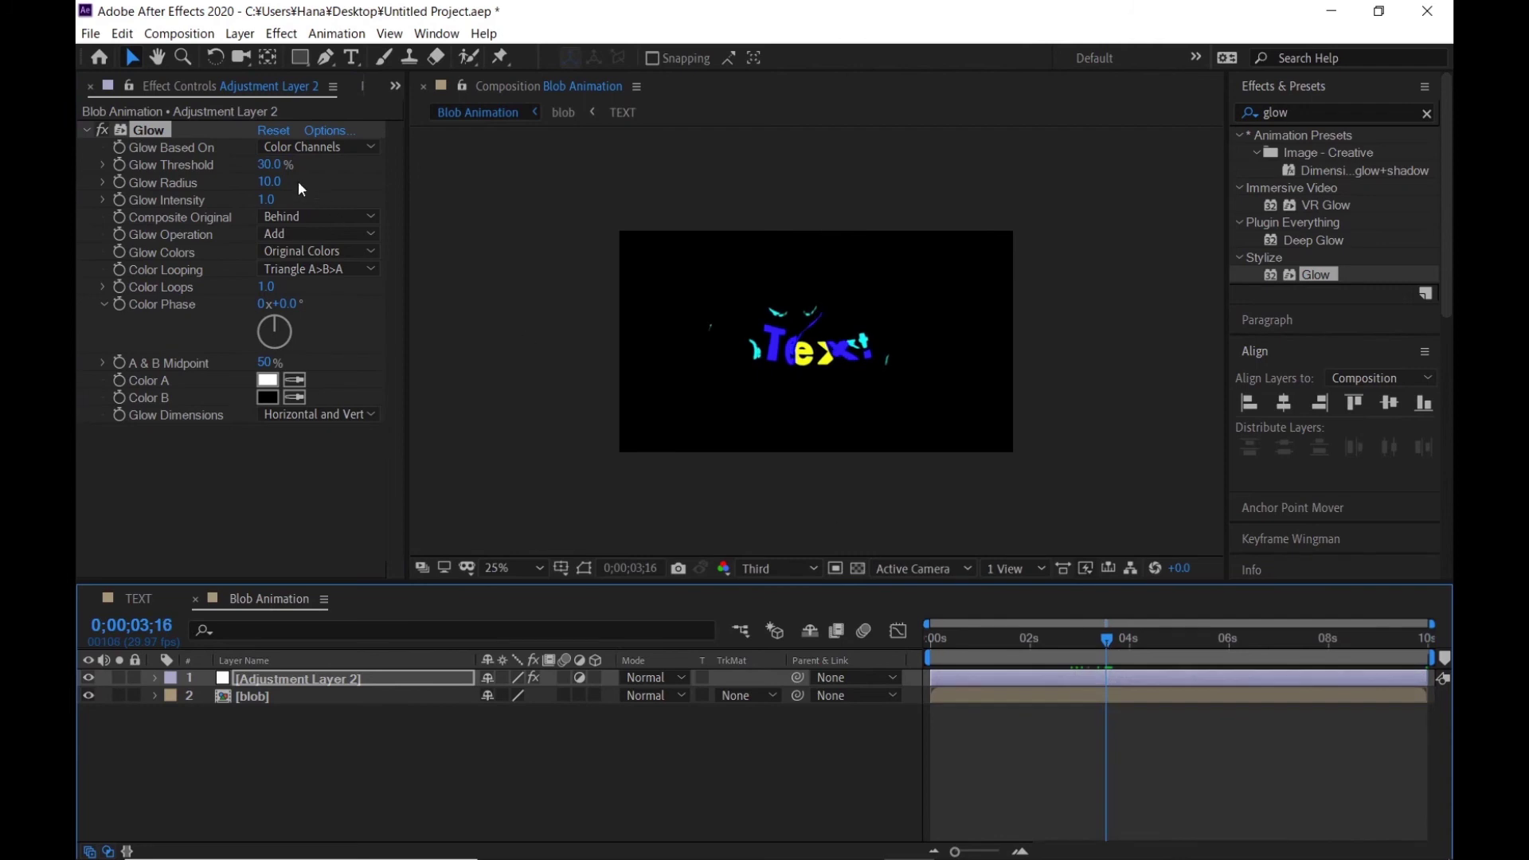
click(273, 185)
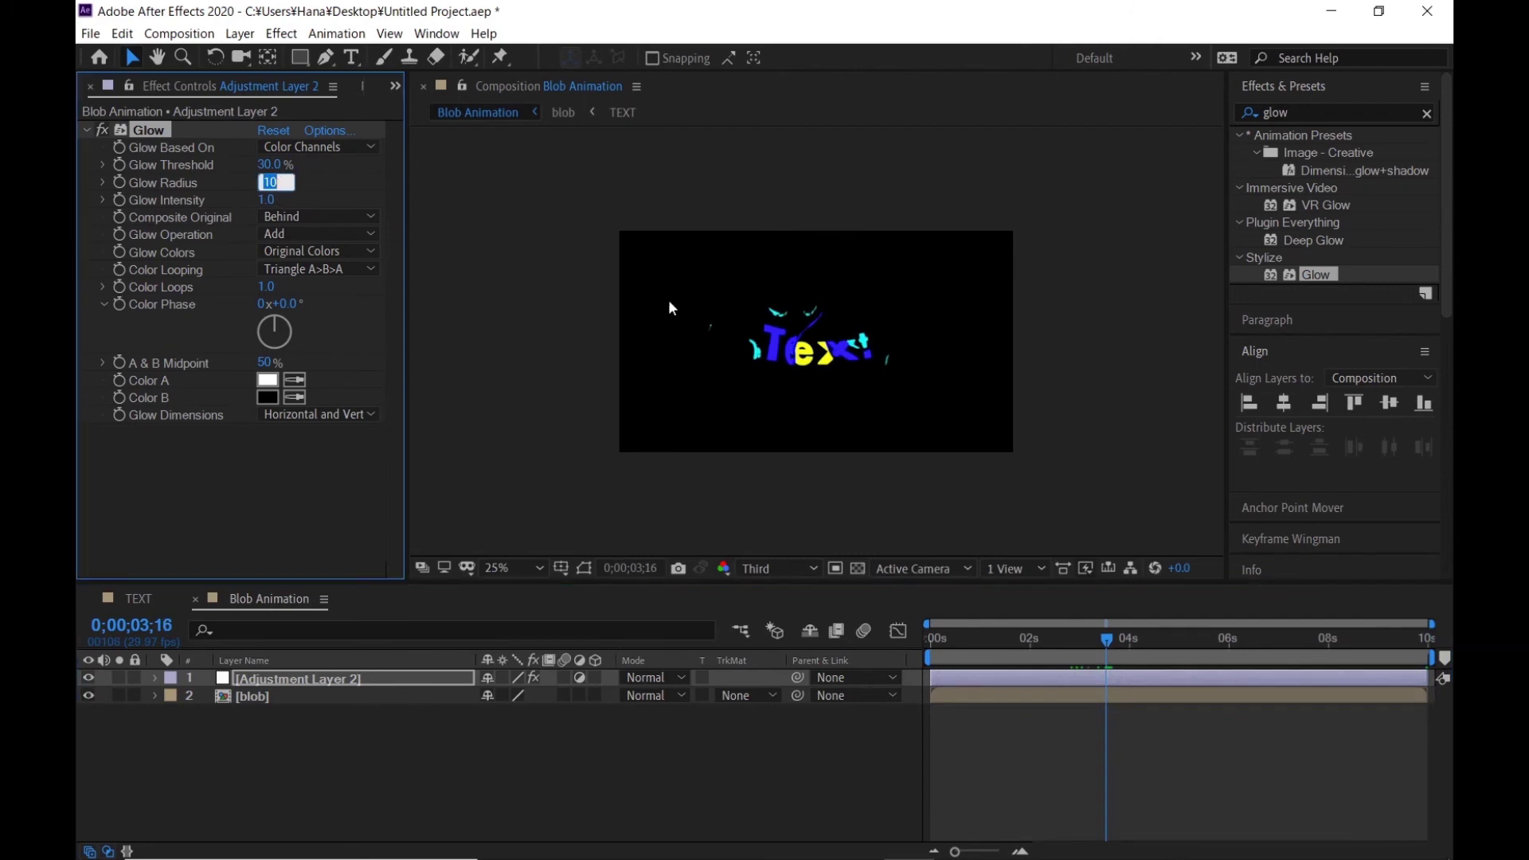
text(25)
key(Return)
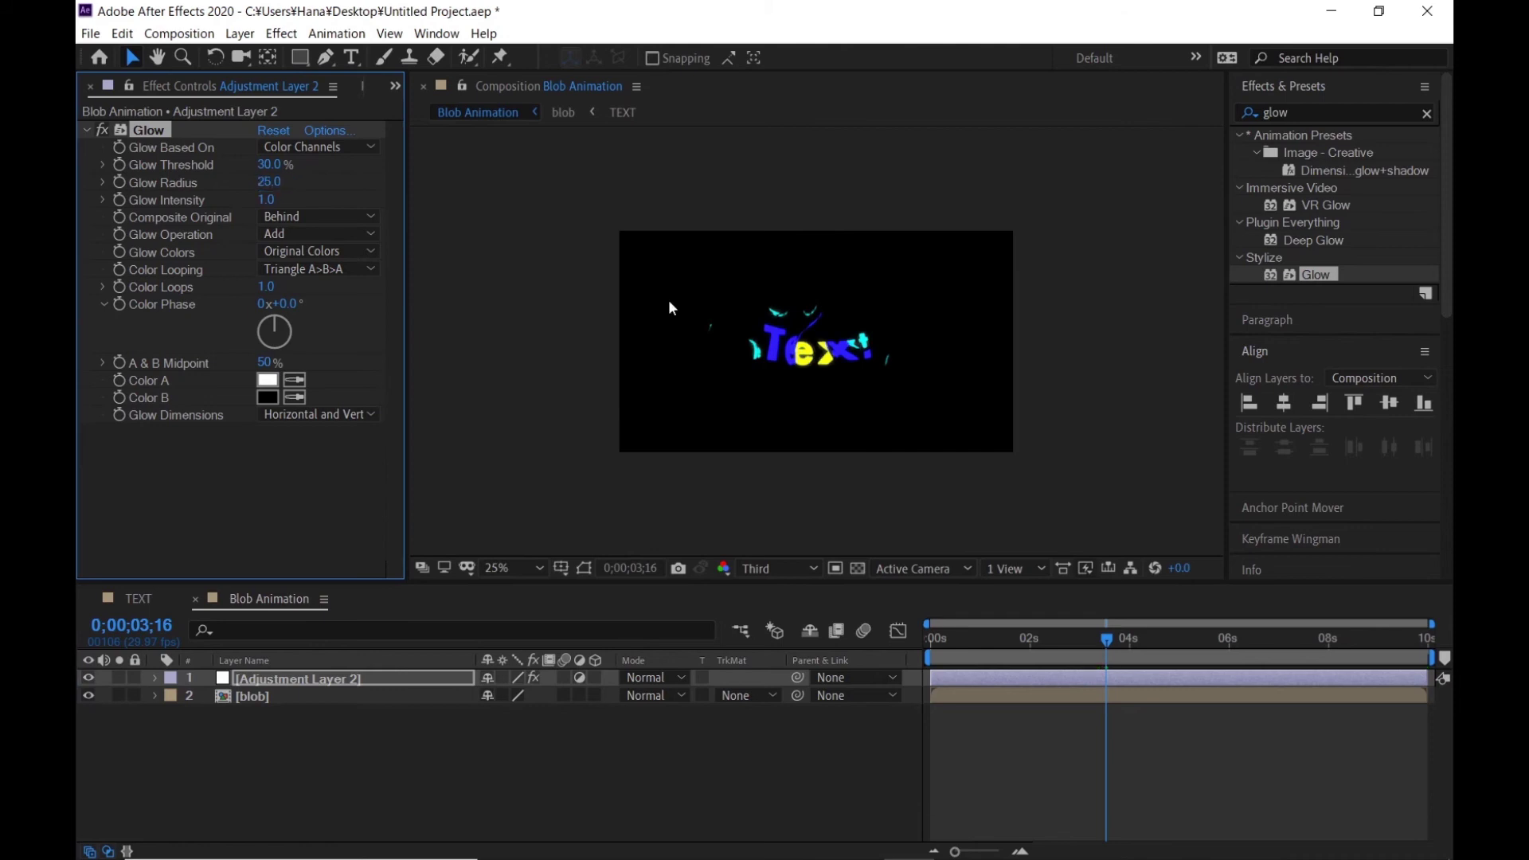
mouse_move(1066, 642)
mouse_down()
mouse_move(1204, 641)
mouse_move(1157, 664)
mouse_up()
double_click(1277, 112)
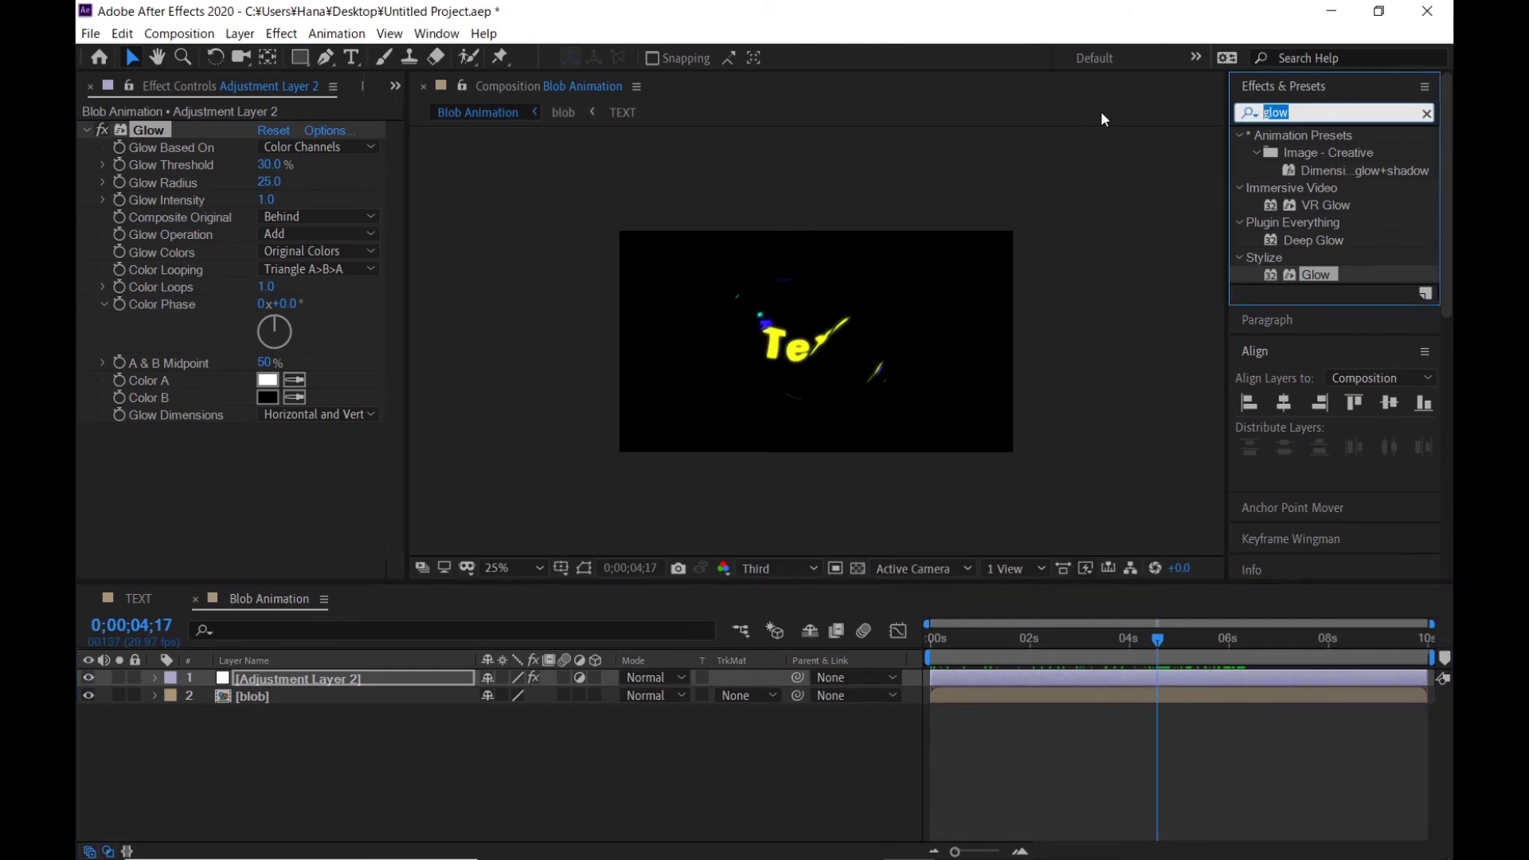
Step: Apply CC Glass to the adjustment layer, using the blob layer's Alpha as bump map
text(cc g)
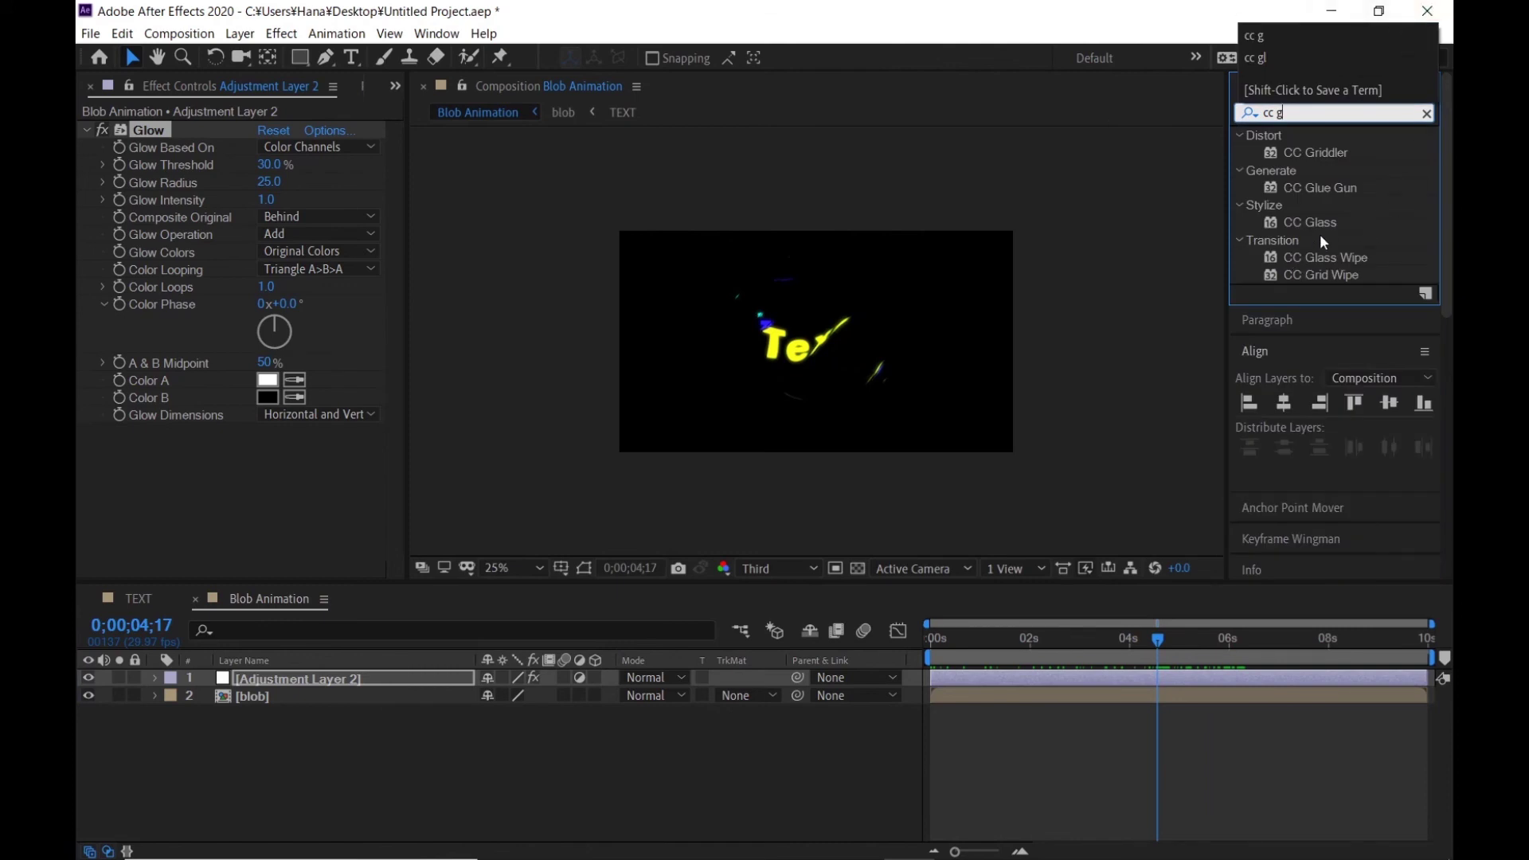
drag(1320, 224, 198, 500)
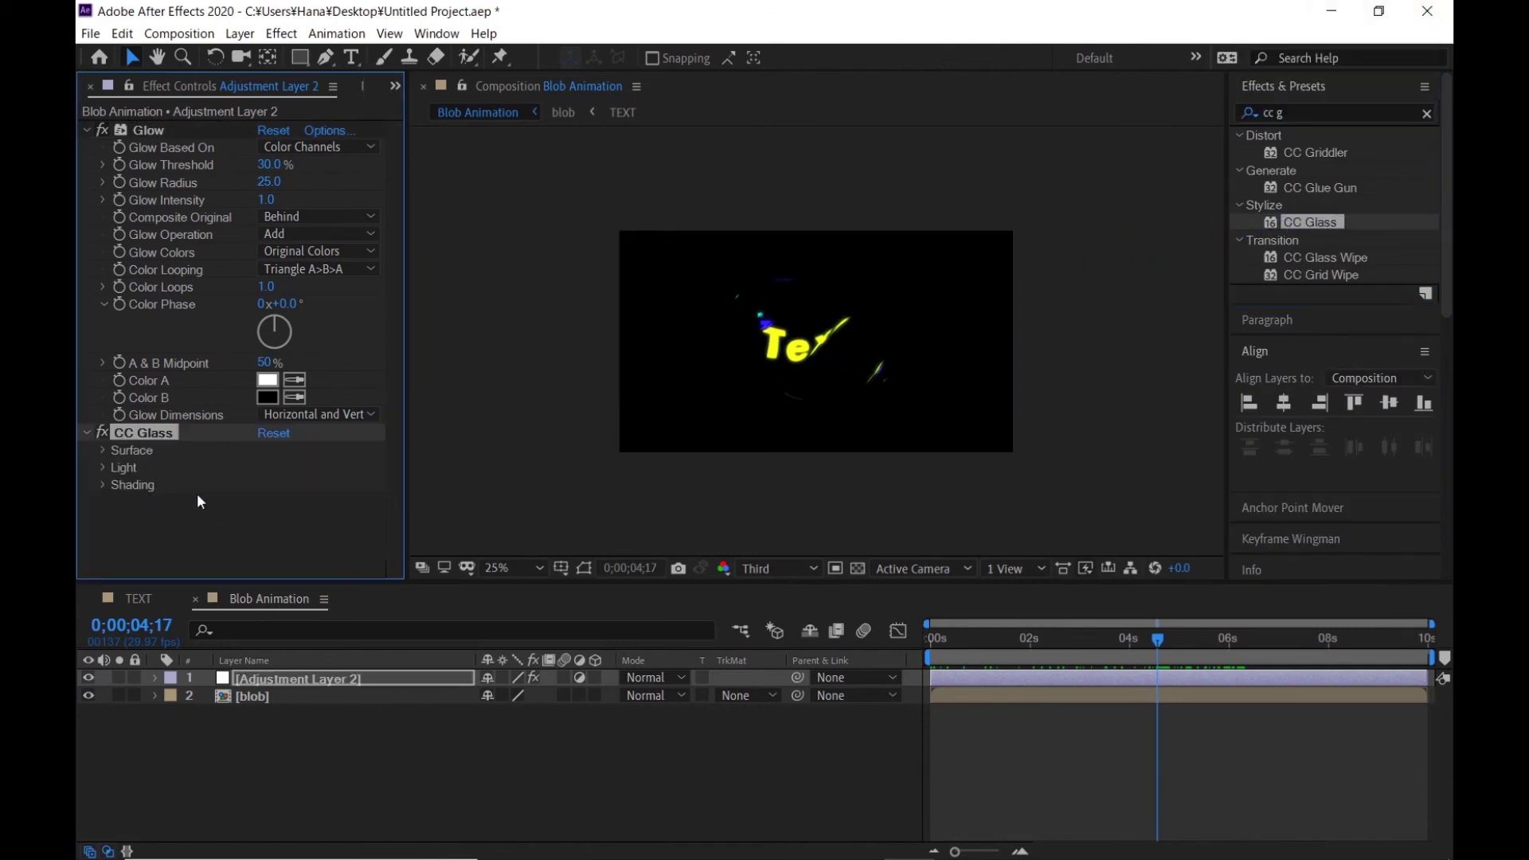
click(103, 451)
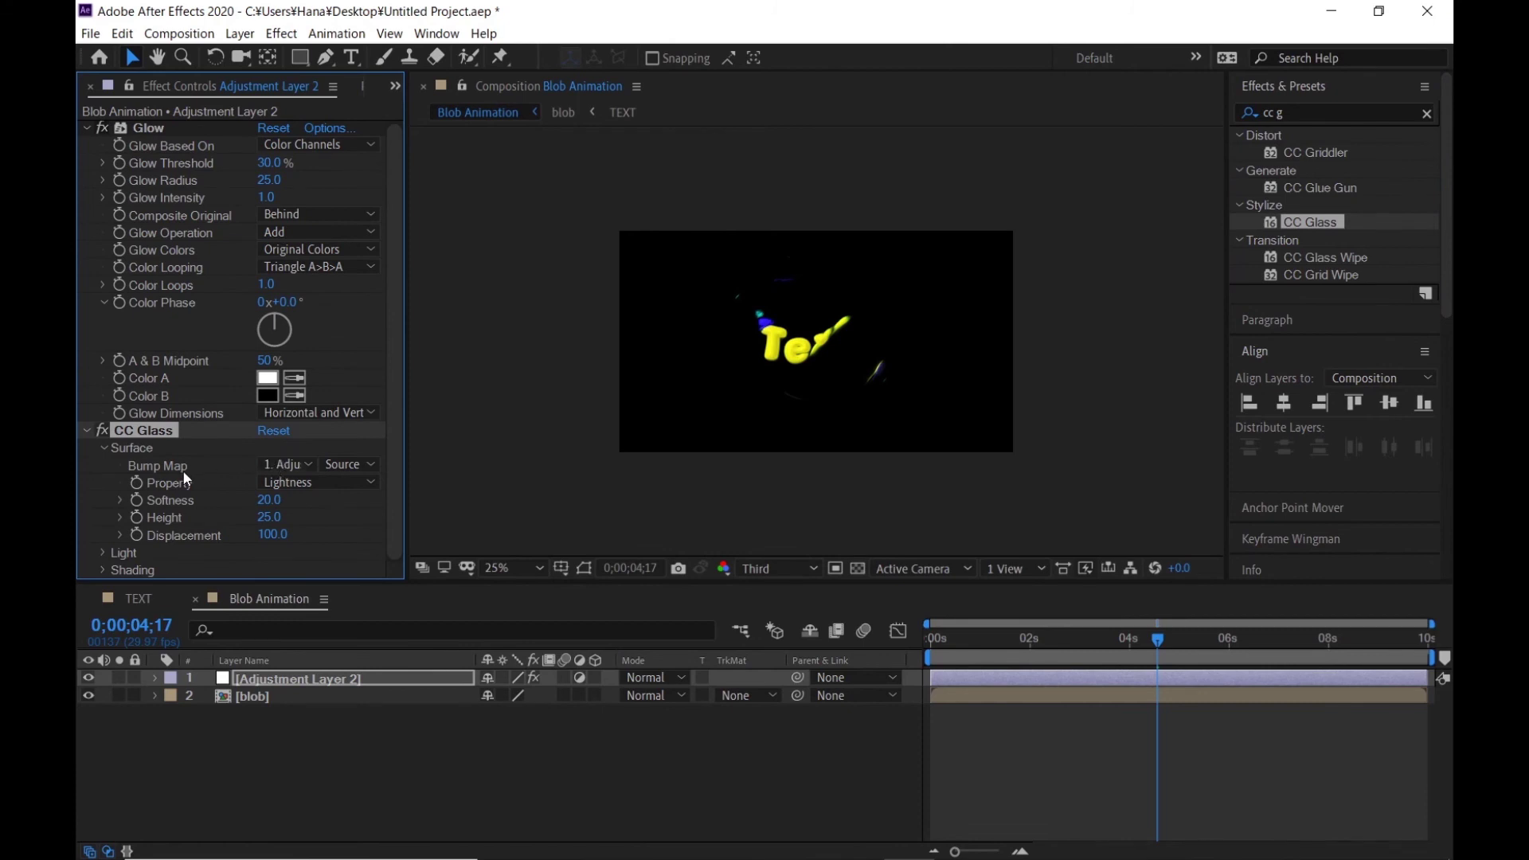
click(283, 464)
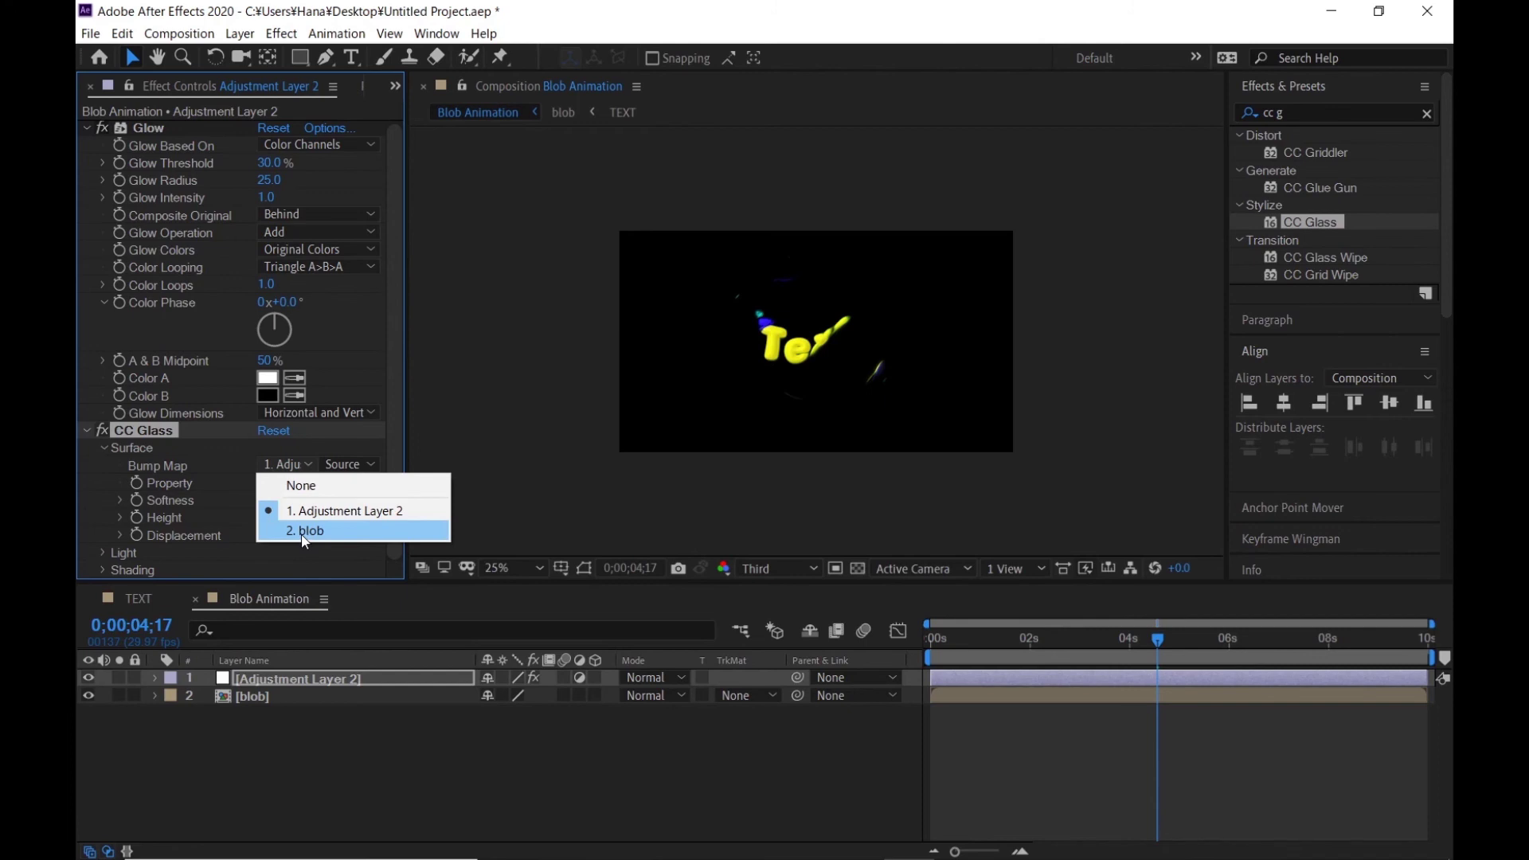
click(305, 531)
click(314, 484)
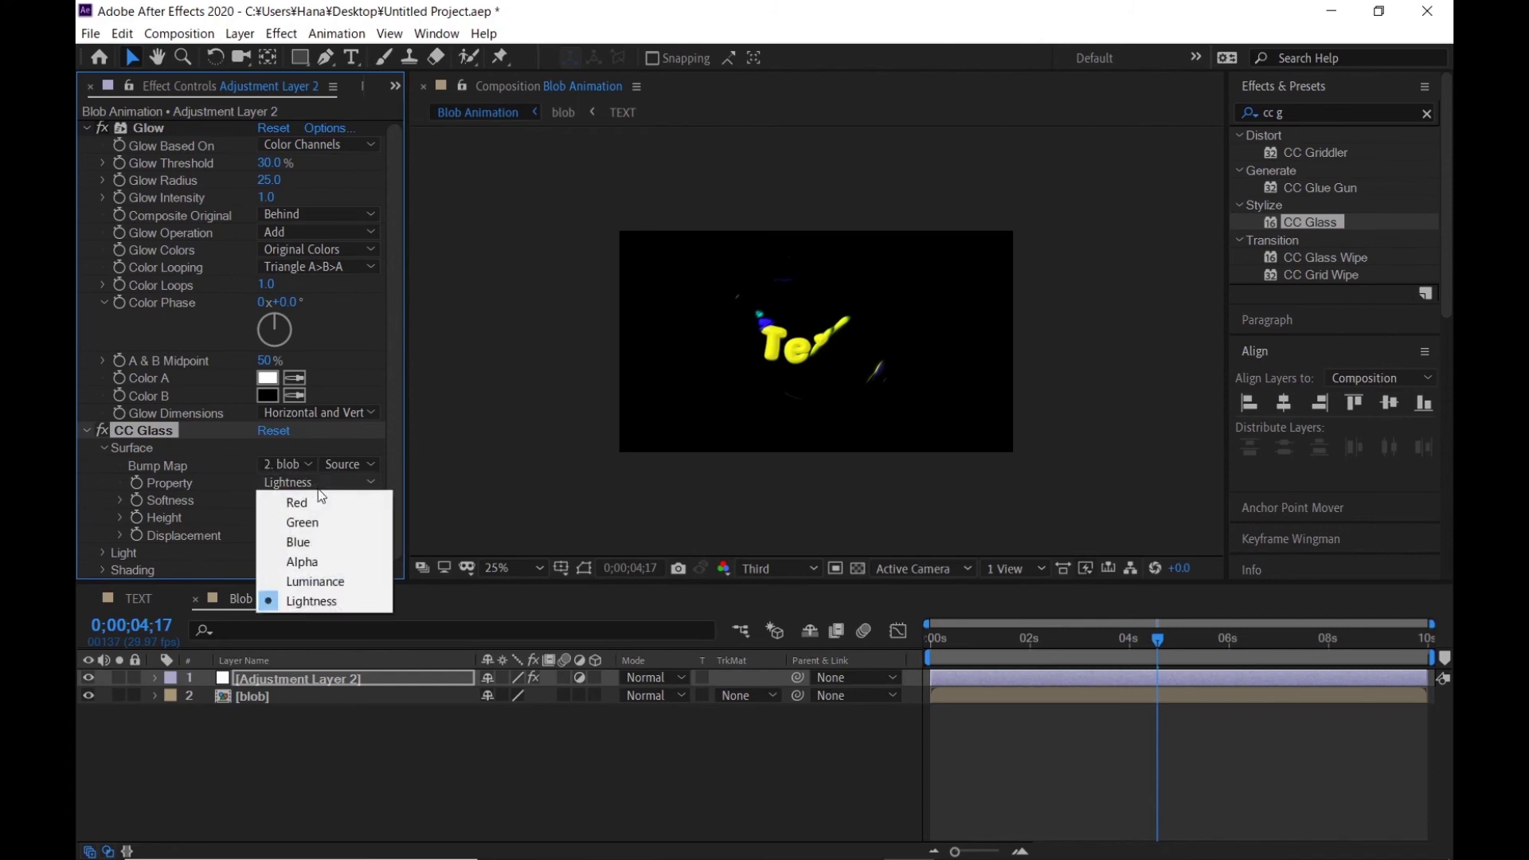
click(302, 565)
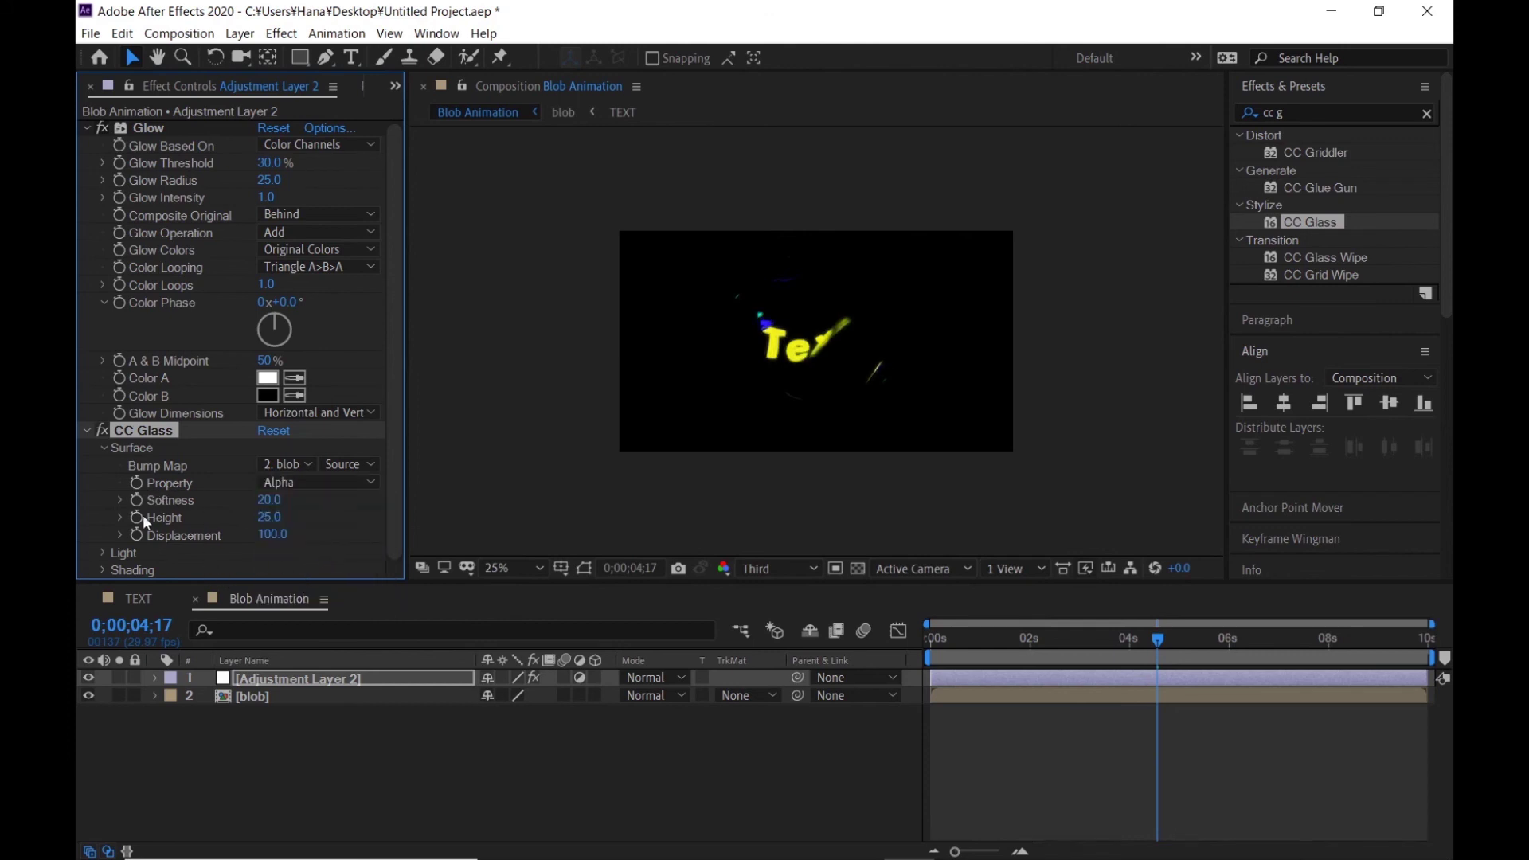
Step: Set CC Glass Softness to 13 and Displacement to 500, then preview the effect
click(271, 502)
text(13)
key(Return)
click(285, 537)
text(500)
key(Return)
mouse_move(1159, 638)
mouse_down()
mouse_move(1012, 639)
mouse_move(1235, 690)
mouse_move(1062, 676)
mouse_up()
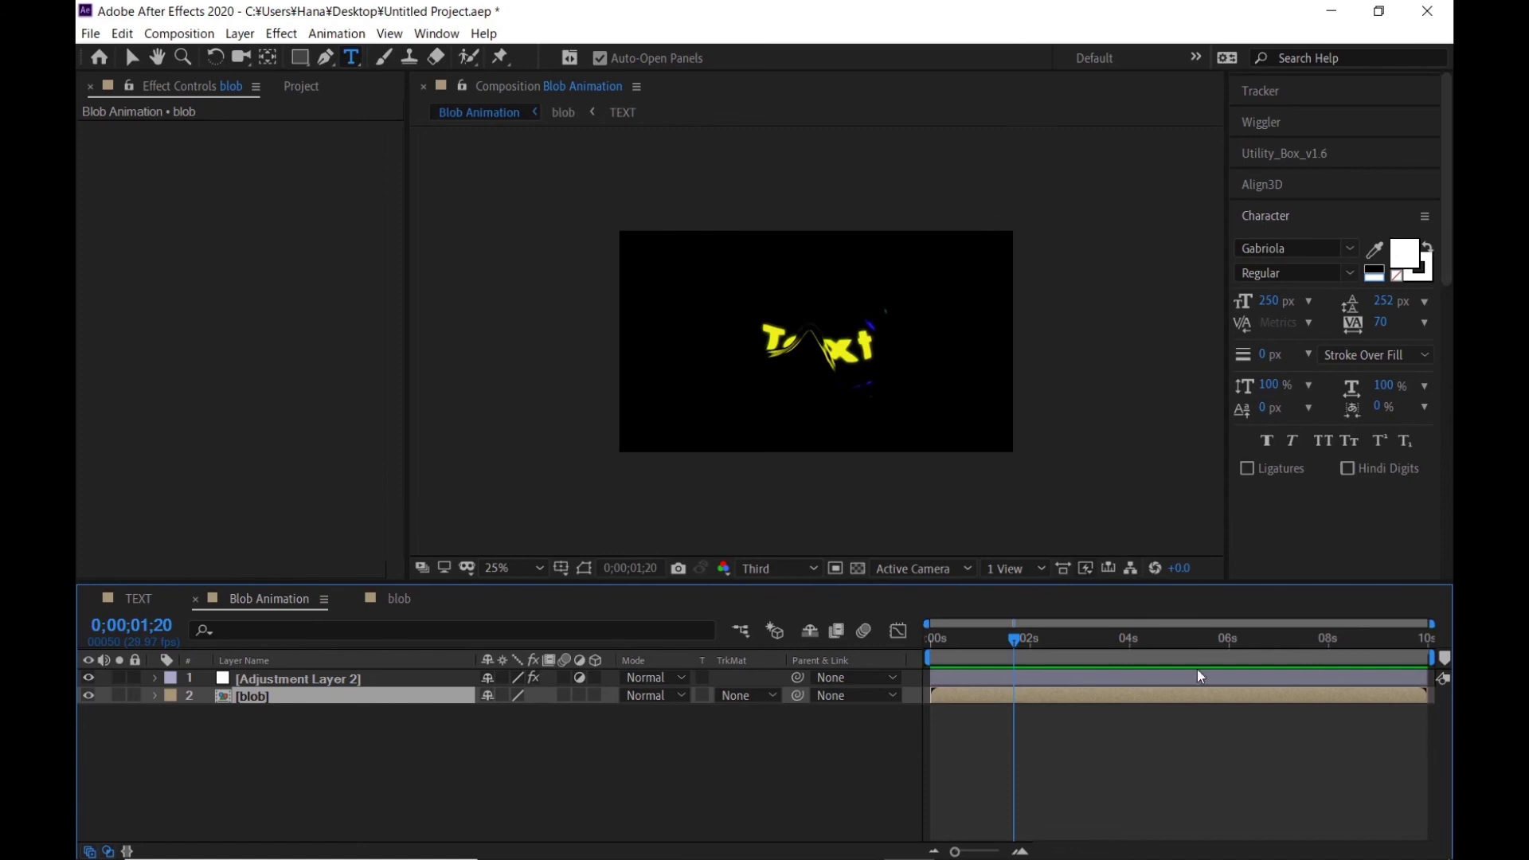
Step: Retype the TEXT comp's title layer as 'Blob', check it in Blob Animation, then return to TEXT
drag(1095, 639, 1168, 639)
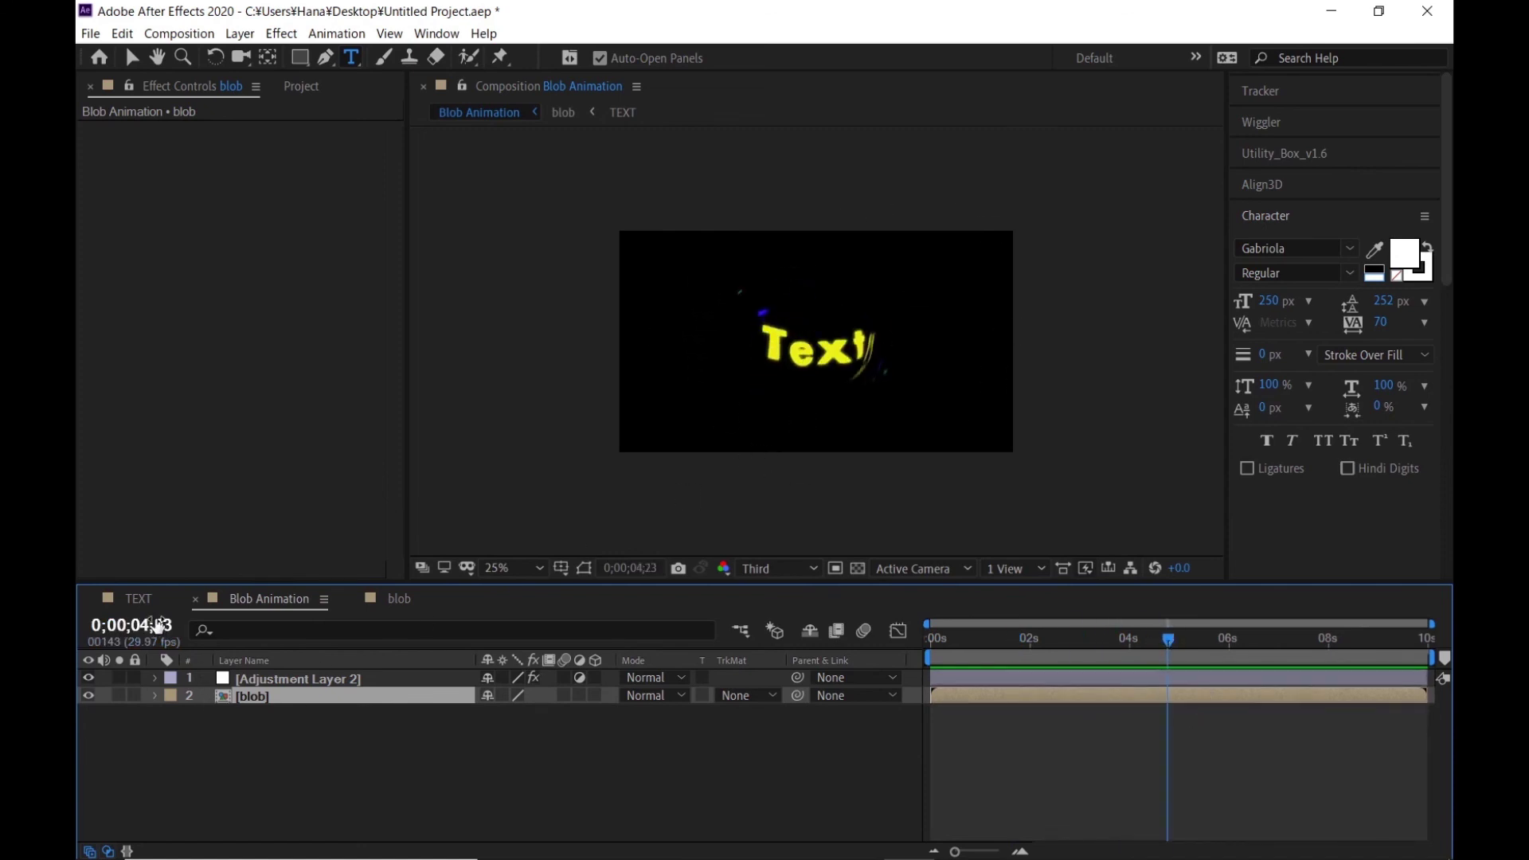
click(138, 600)
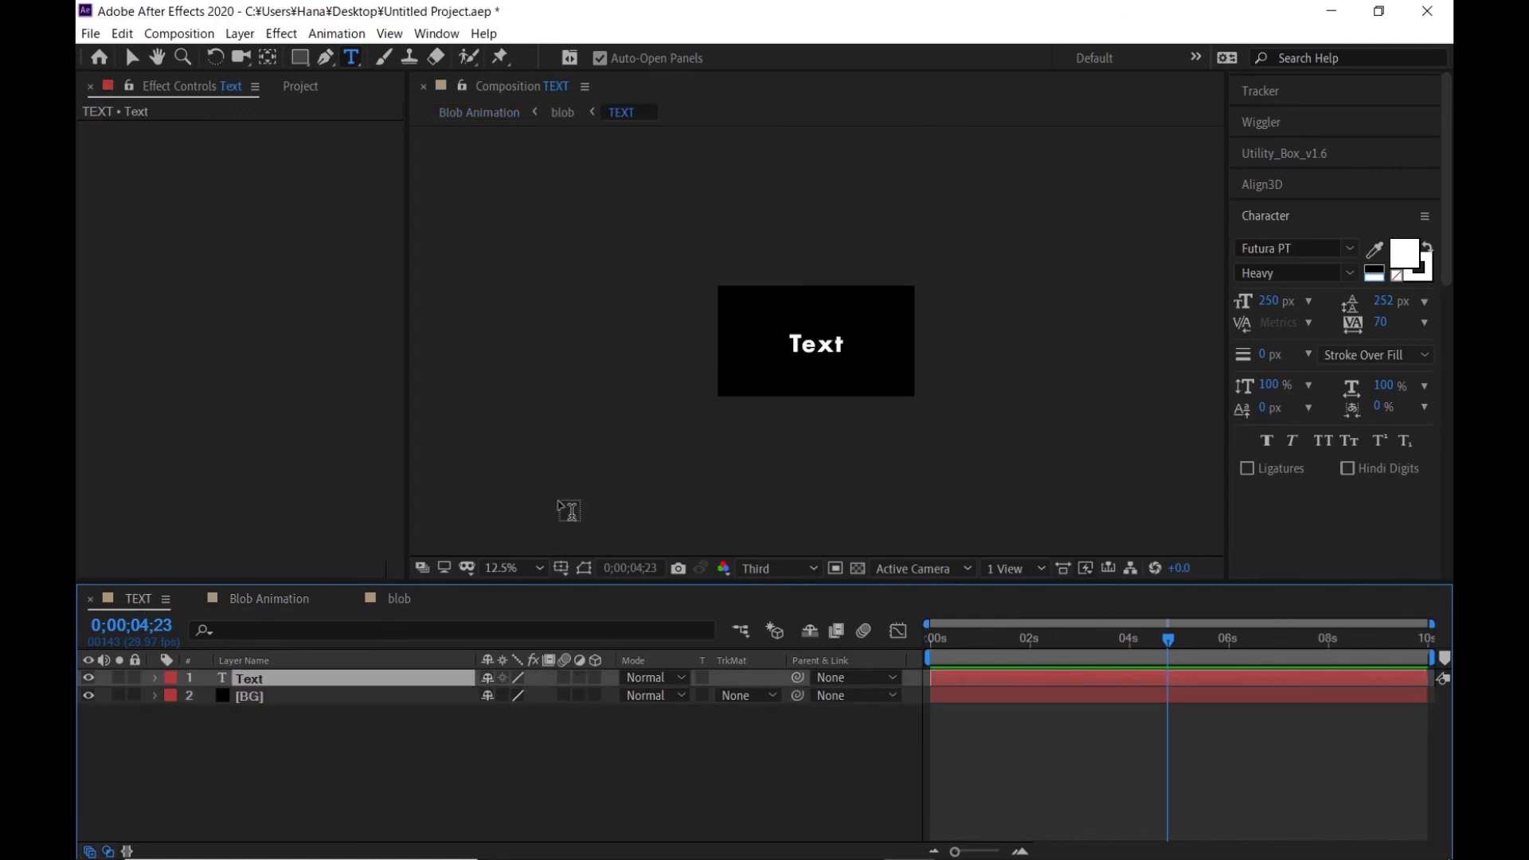
double_click(242, 678)
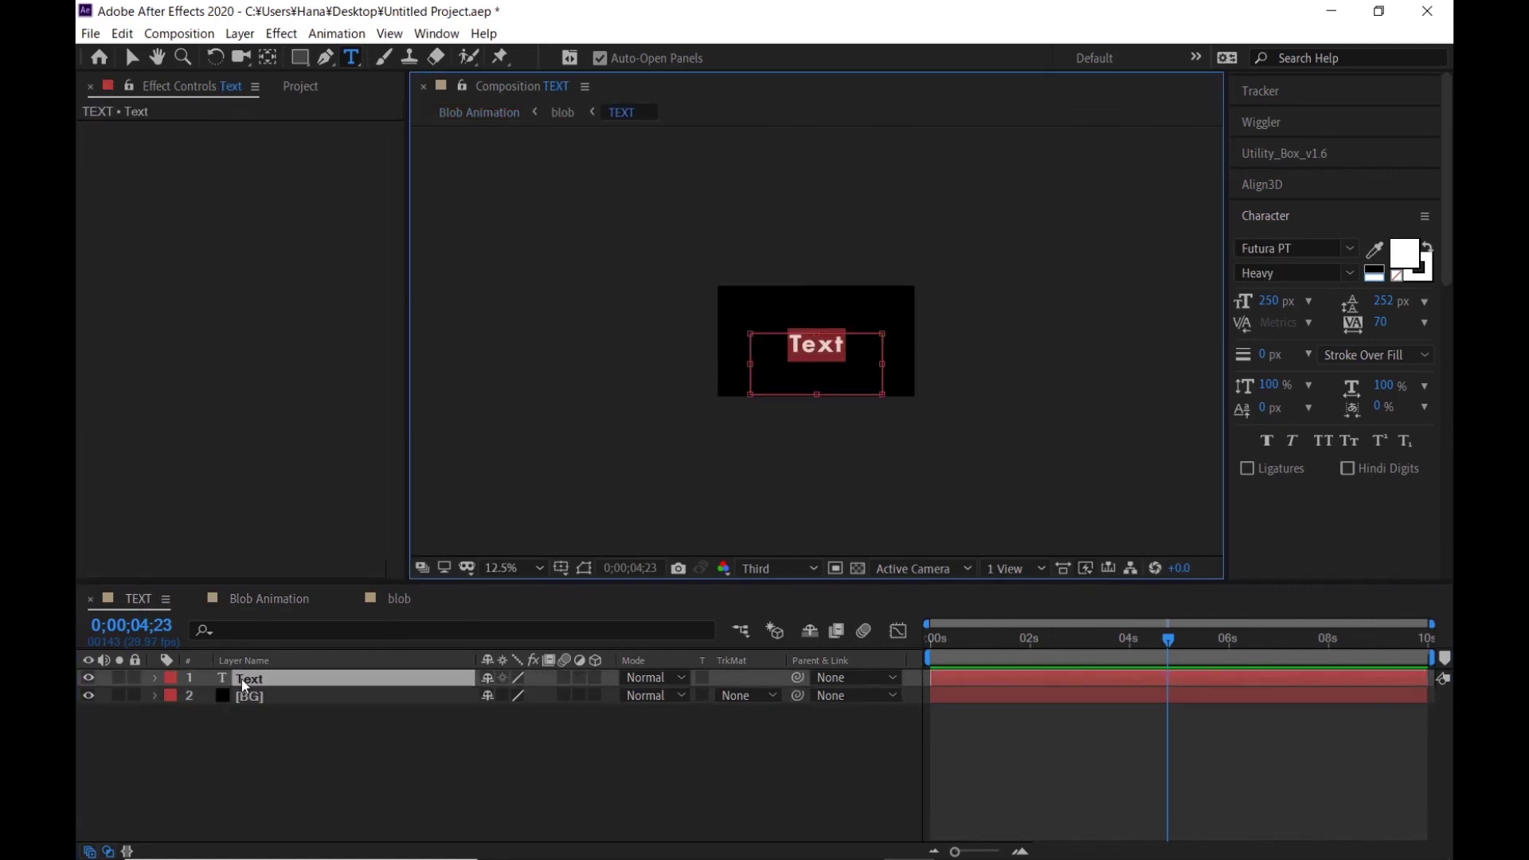
text(Blob)
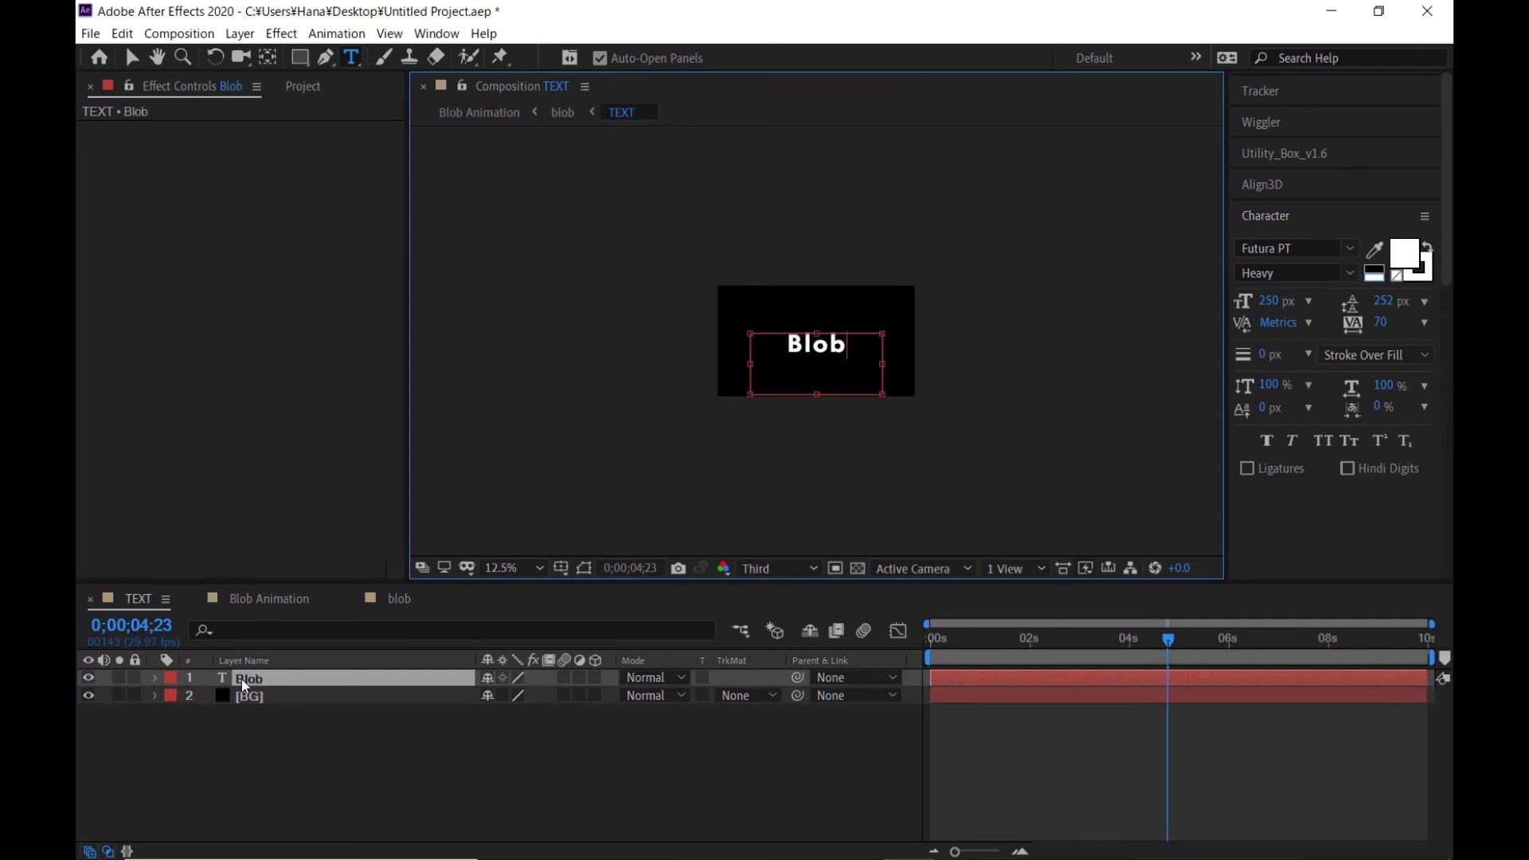
click(289, 744)
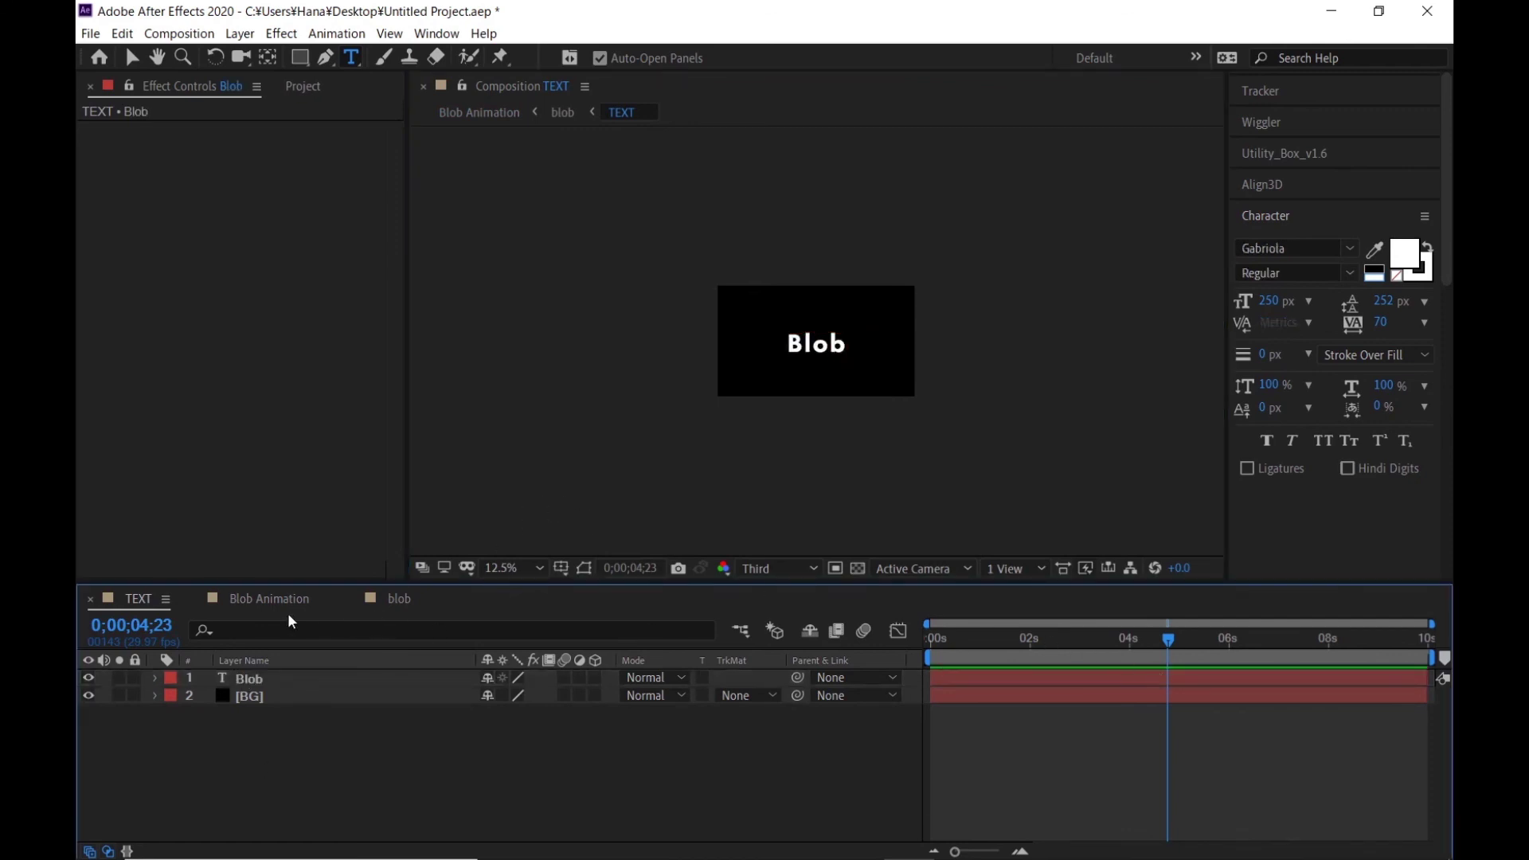
click(247, 596)
mouse_move(1140, 642)
mouse_down()
mouse_move(1075, 642)
mouse_move(1207, 650)
mouse_move(946, 655)
mouse_up()
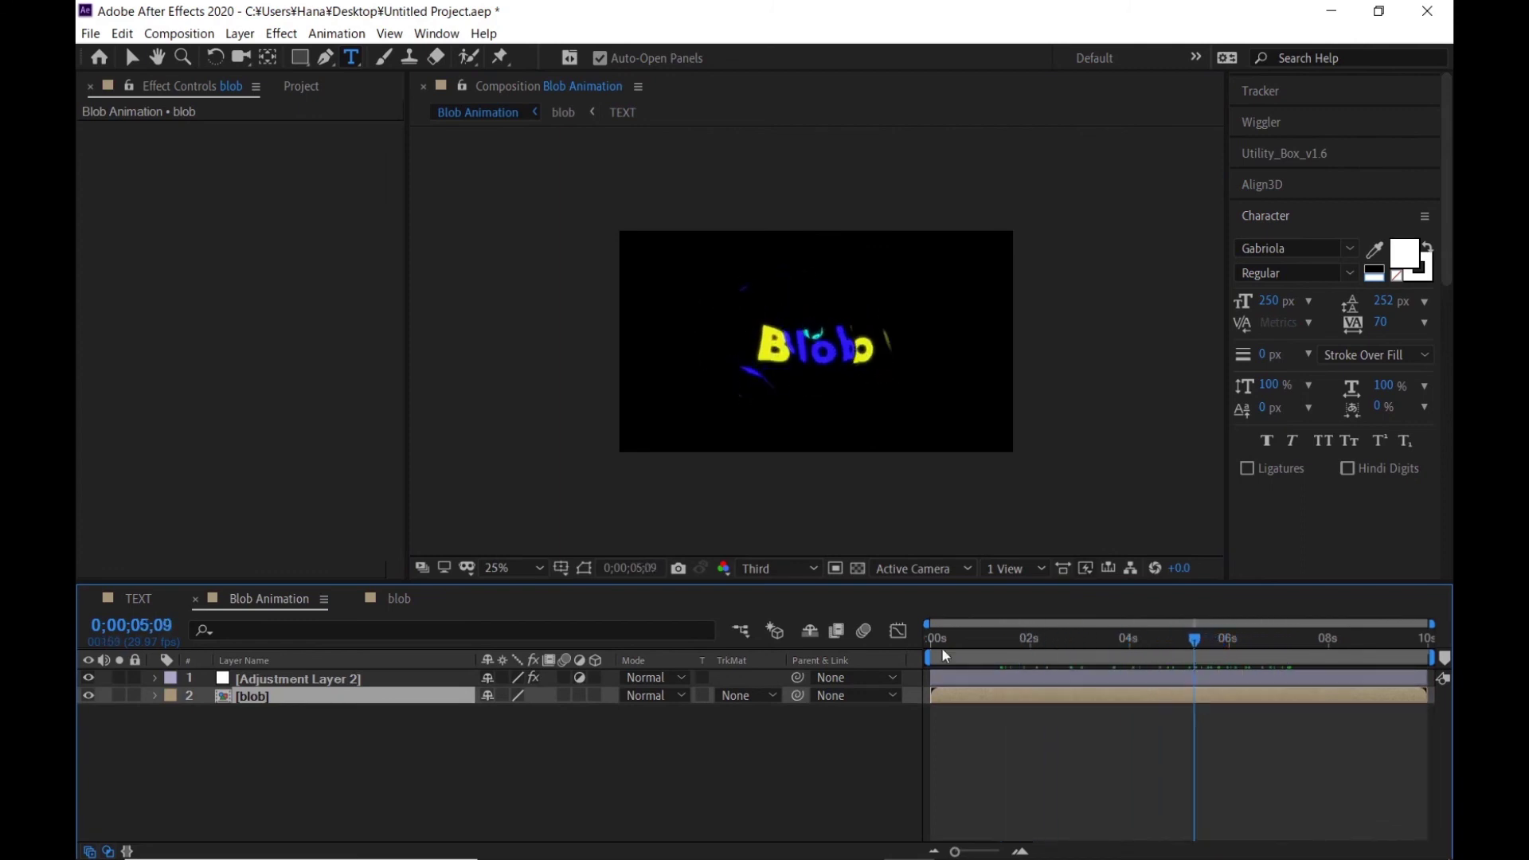
click(127, 599)
click(238, 678)
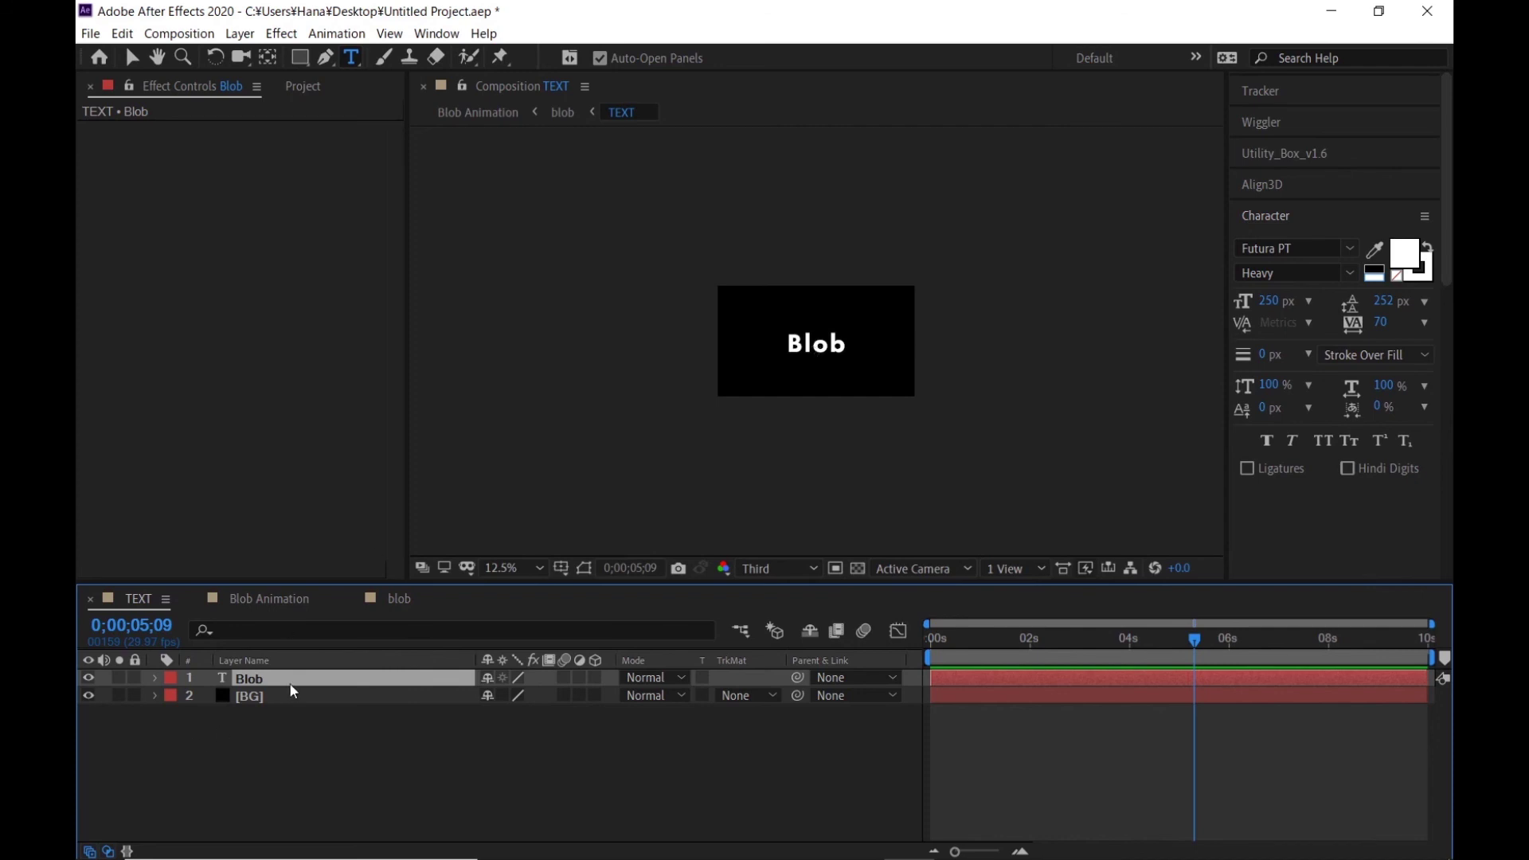
Step: Switch back to the Blob Animation comp and play the preview of the finished animation
click(228, 600)
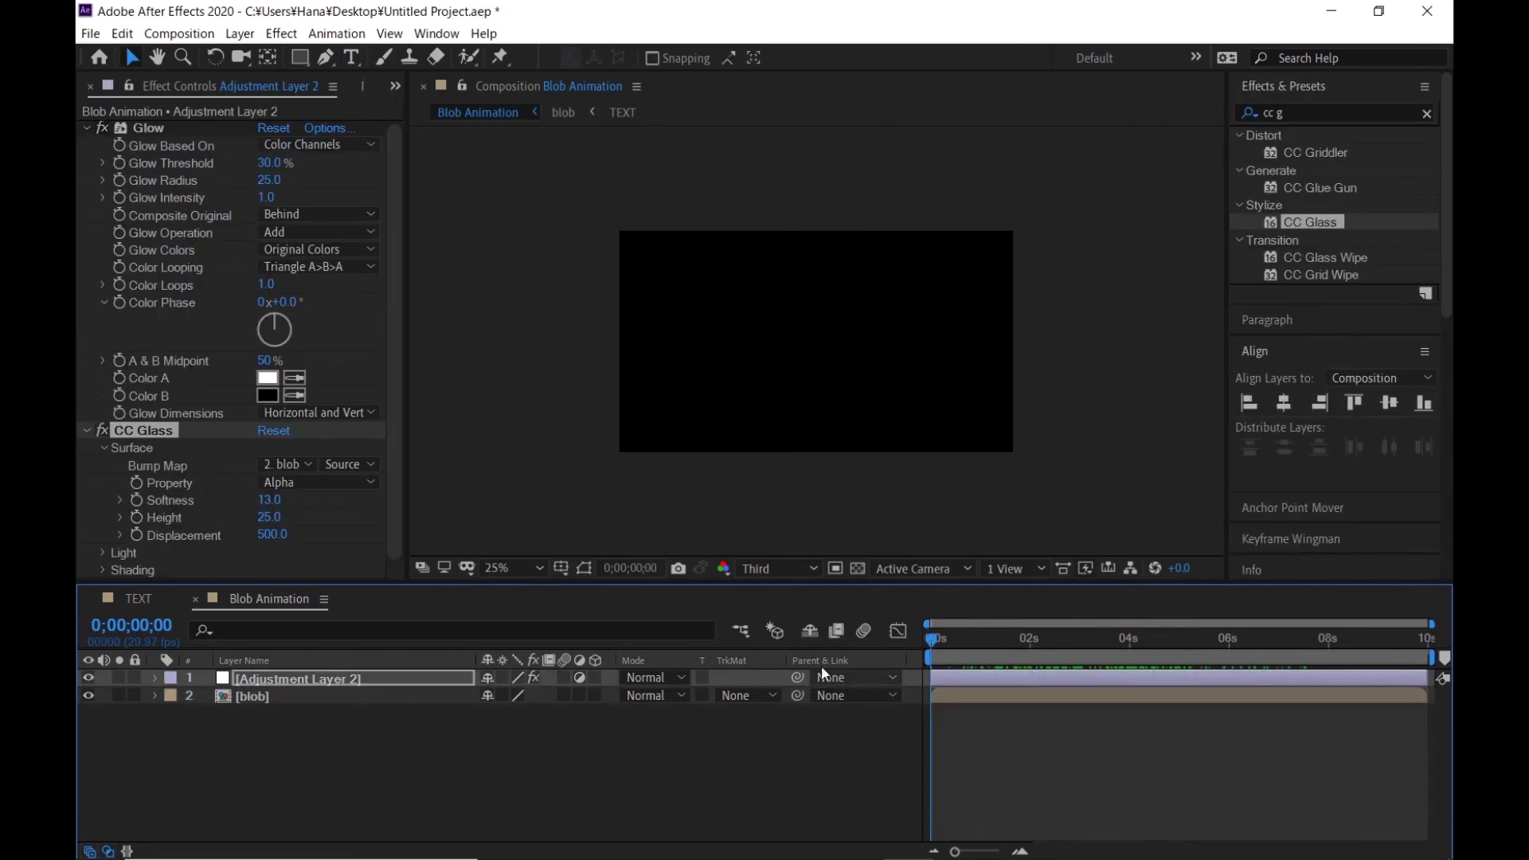
key(space)
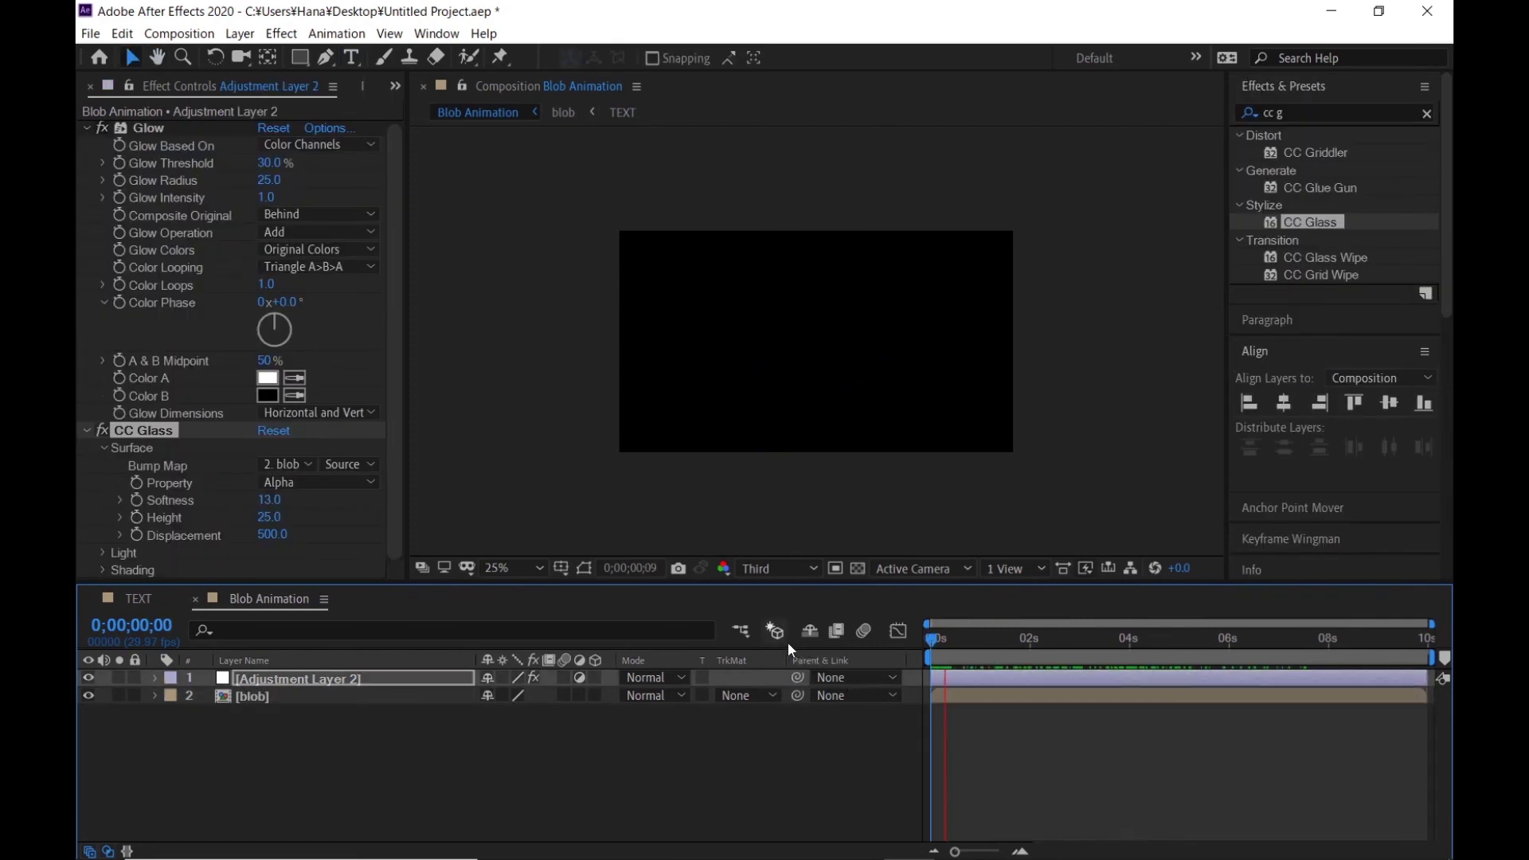